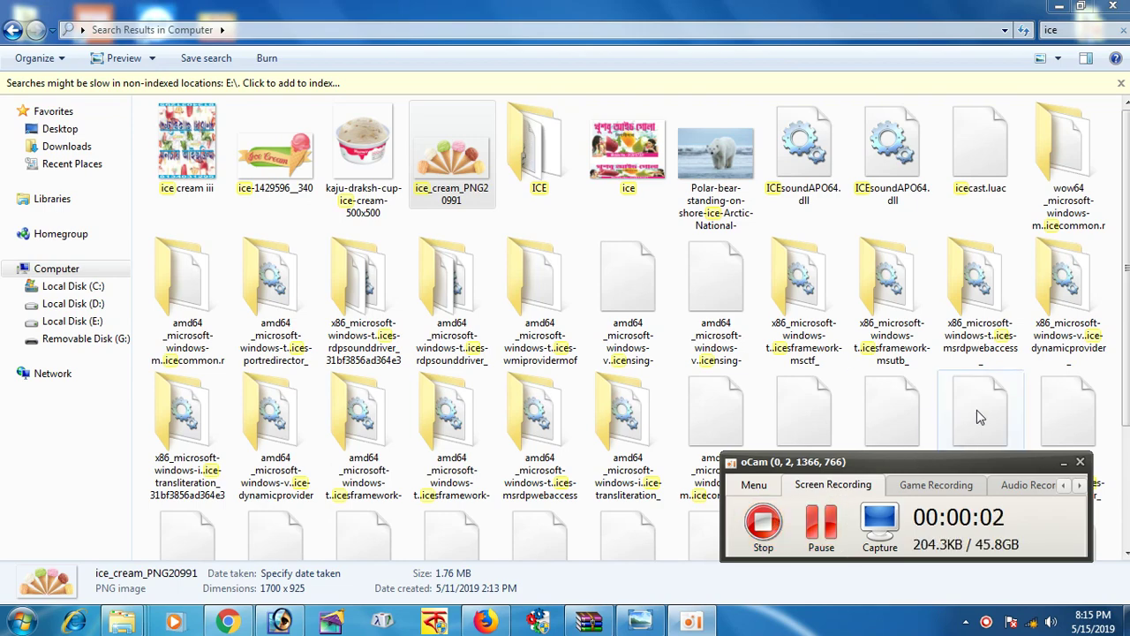
Bring back the banner document, save its changes and close it, then start a new document
click(1064, 7)
click(267, 624)
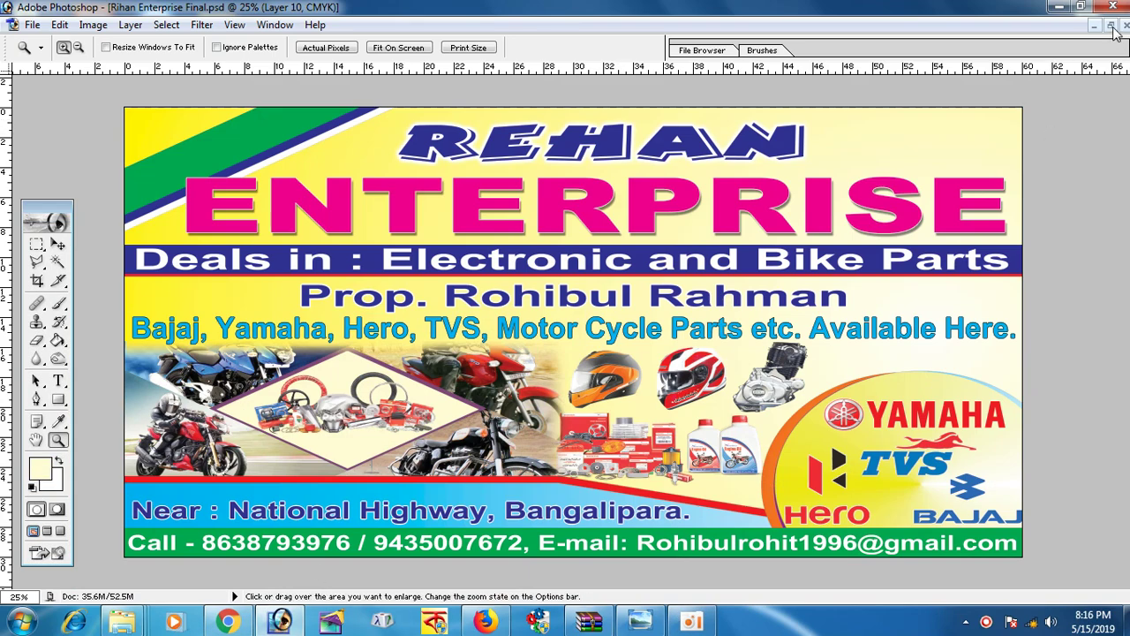
click(1111, 25)
click(724, 80)
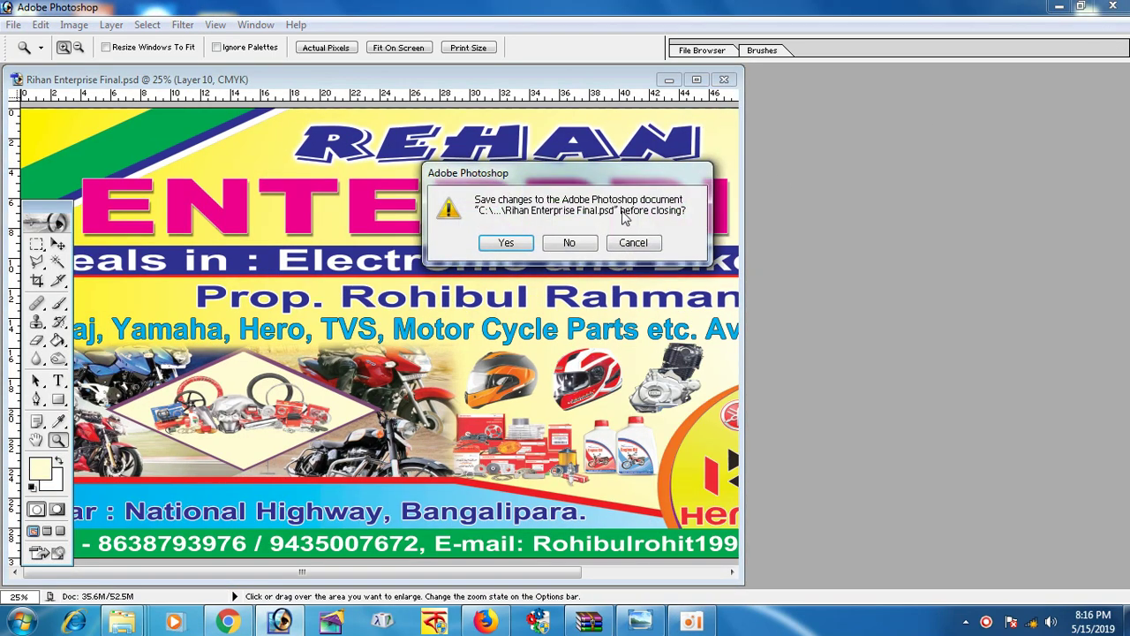
click(506, 244)
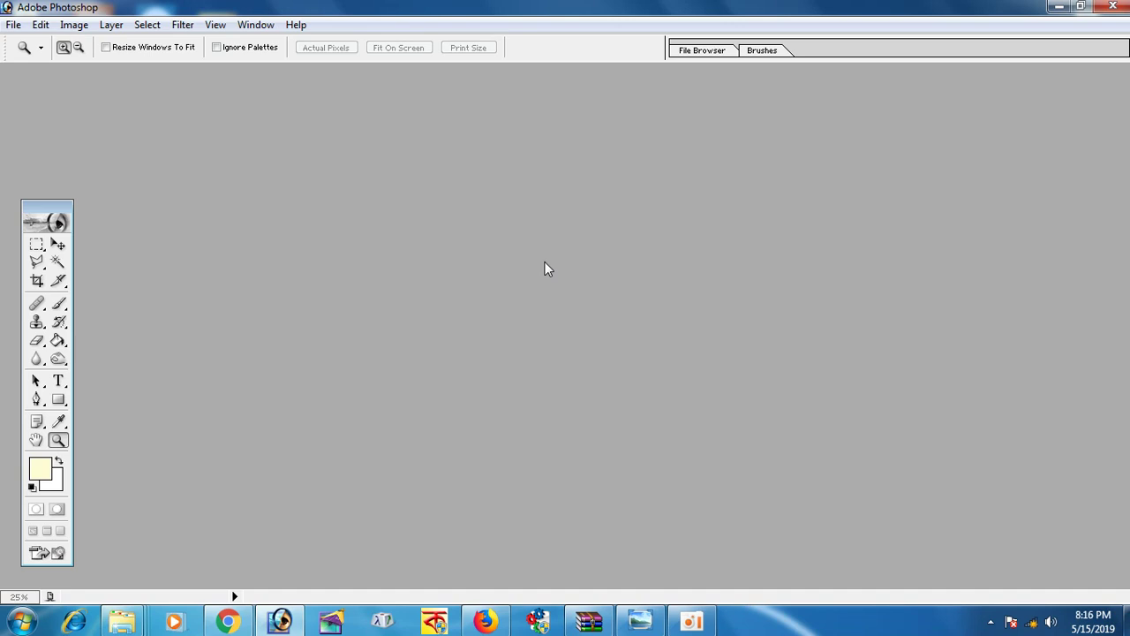
key(ctrl+n)
Set the new document size to 27 × 16 inches
click(587, 274)
click(596, 304)
drag(552, 273, 504, 281)
text(27)
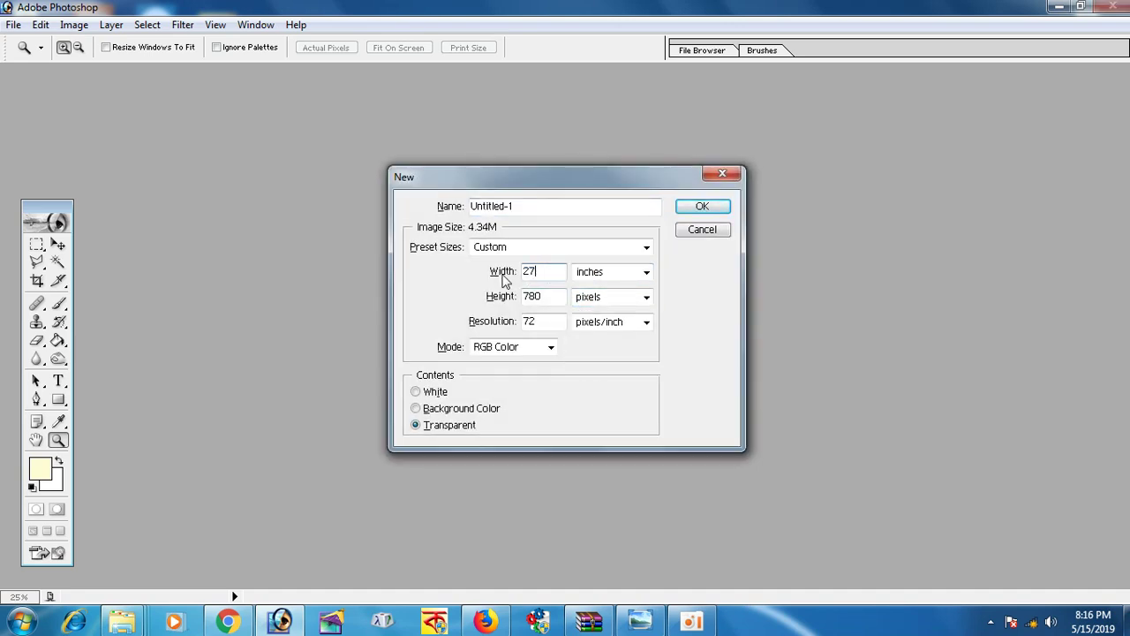
key(Tab)
text(16)
click(647, 297)
click(609, 325)
Choose CMYK Color mode and create the transparent 72 ppi document
click(551, 347)
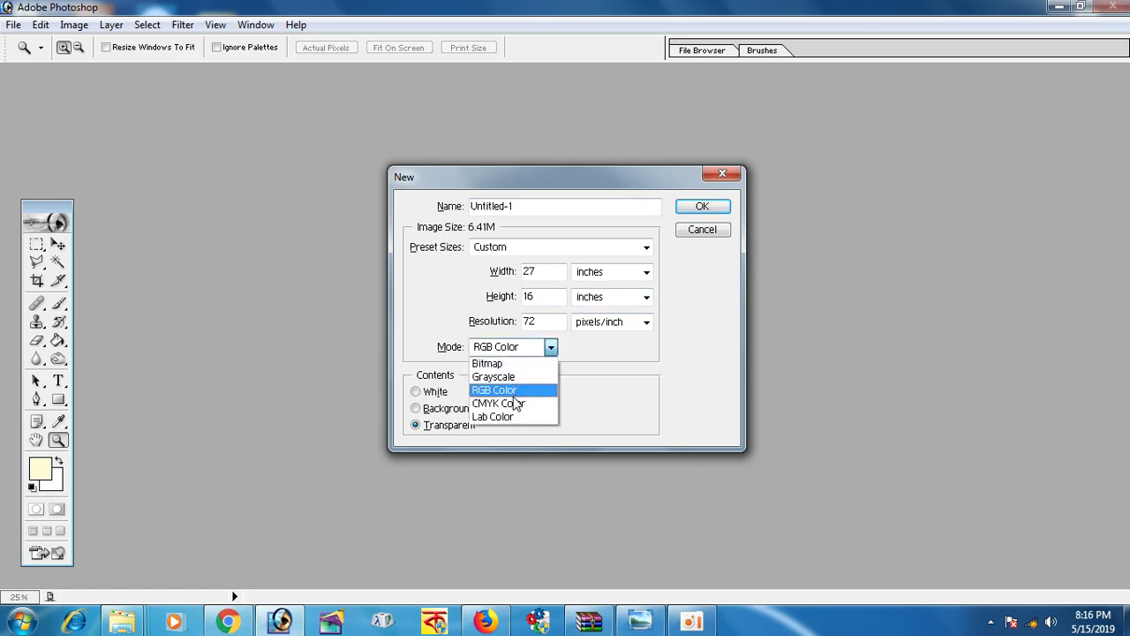
click(515, 404)
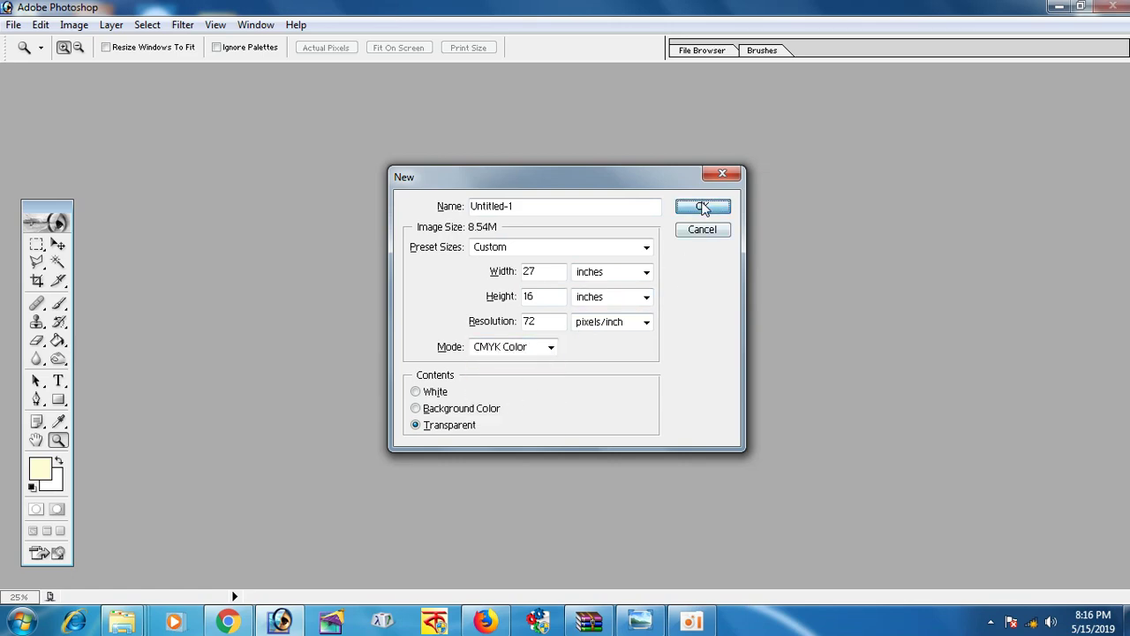
click(702, 206)
click(525, 225)
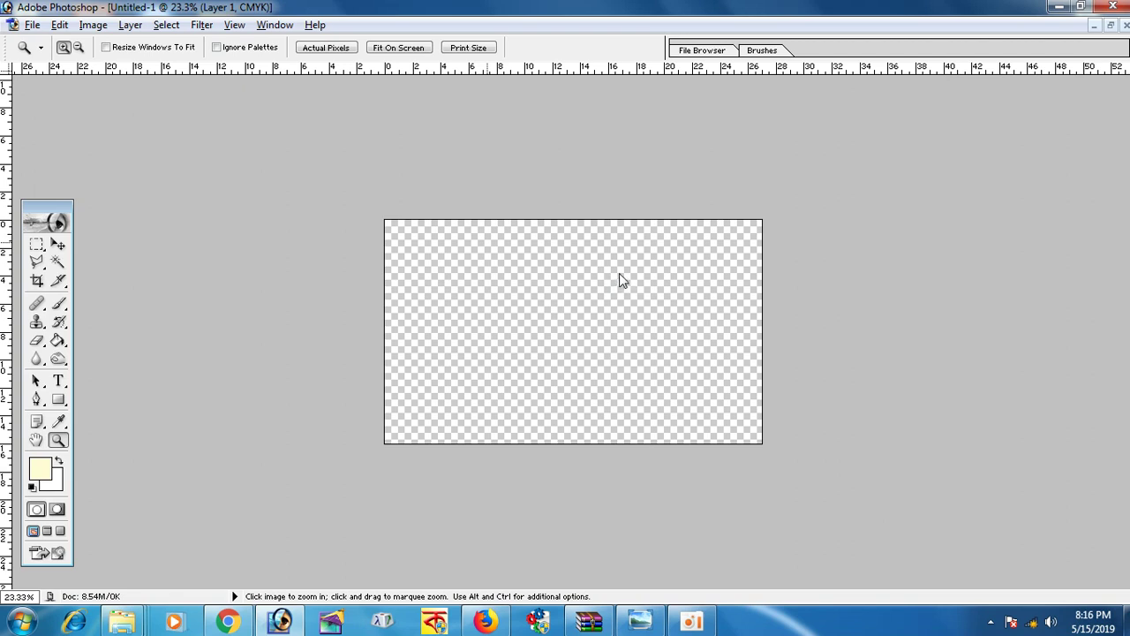
click(59, 25)
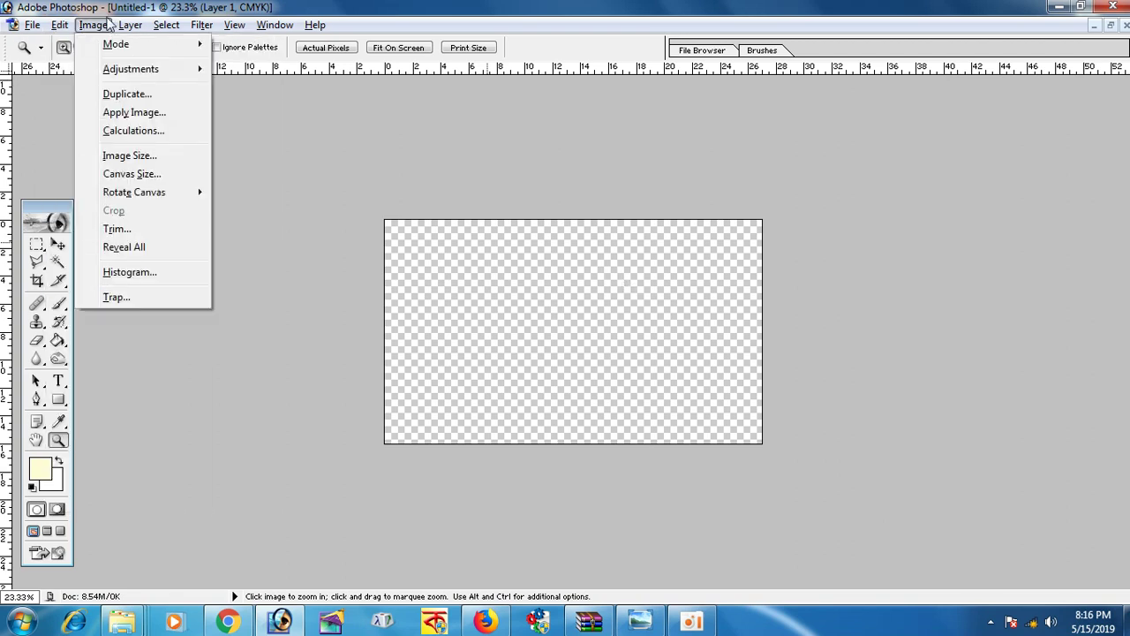
click(140, 156)
double_click(443, 225)
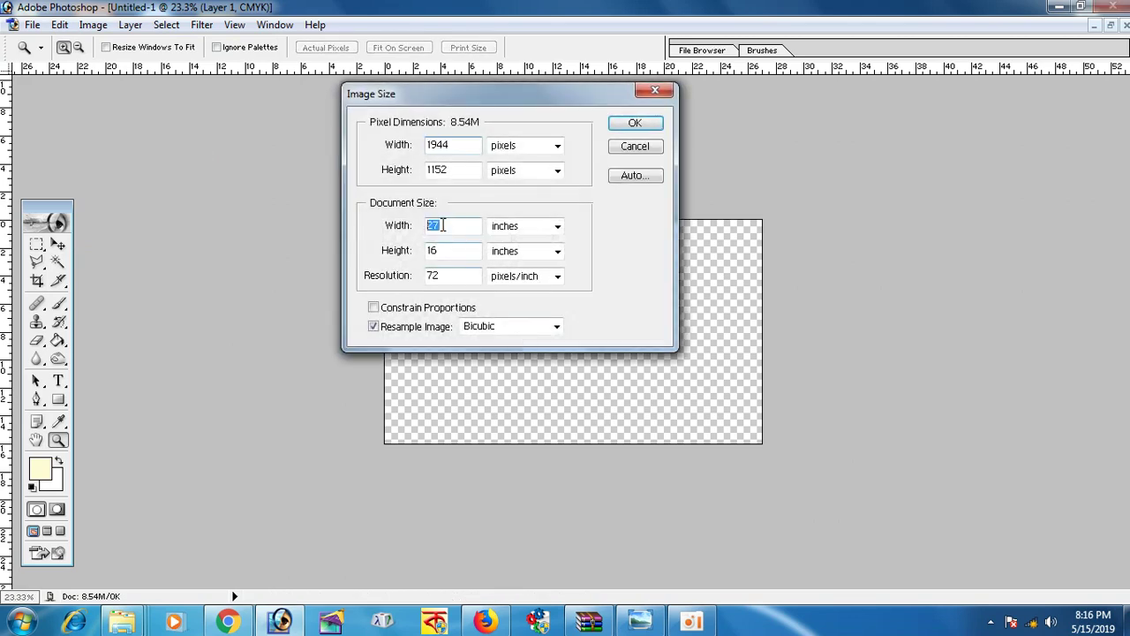
text(16)
text(27)
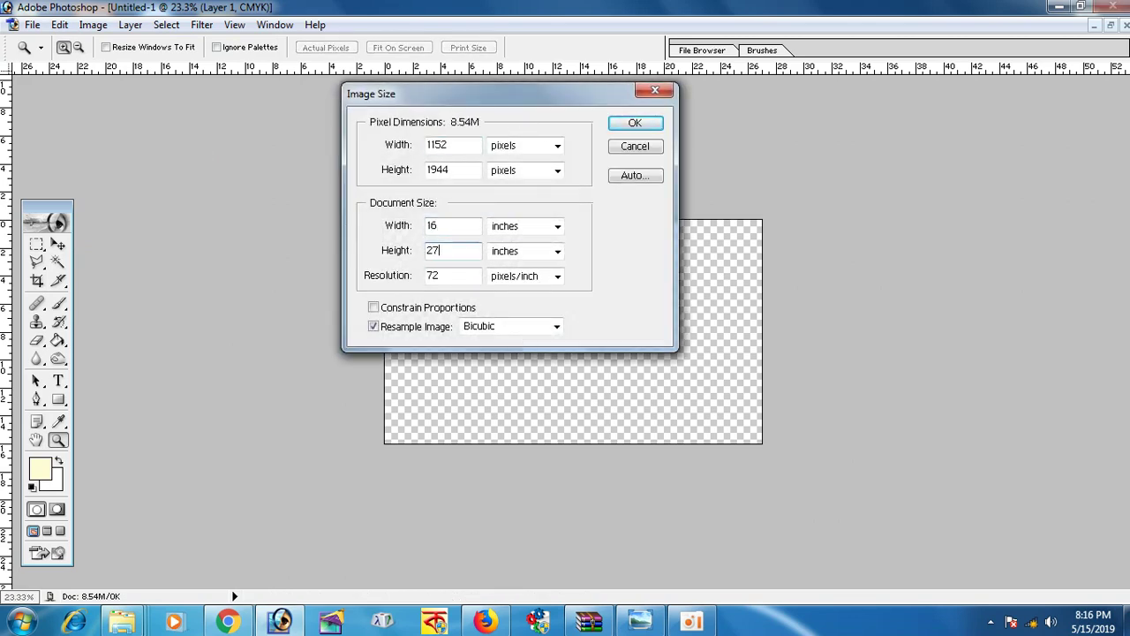
key(Return)
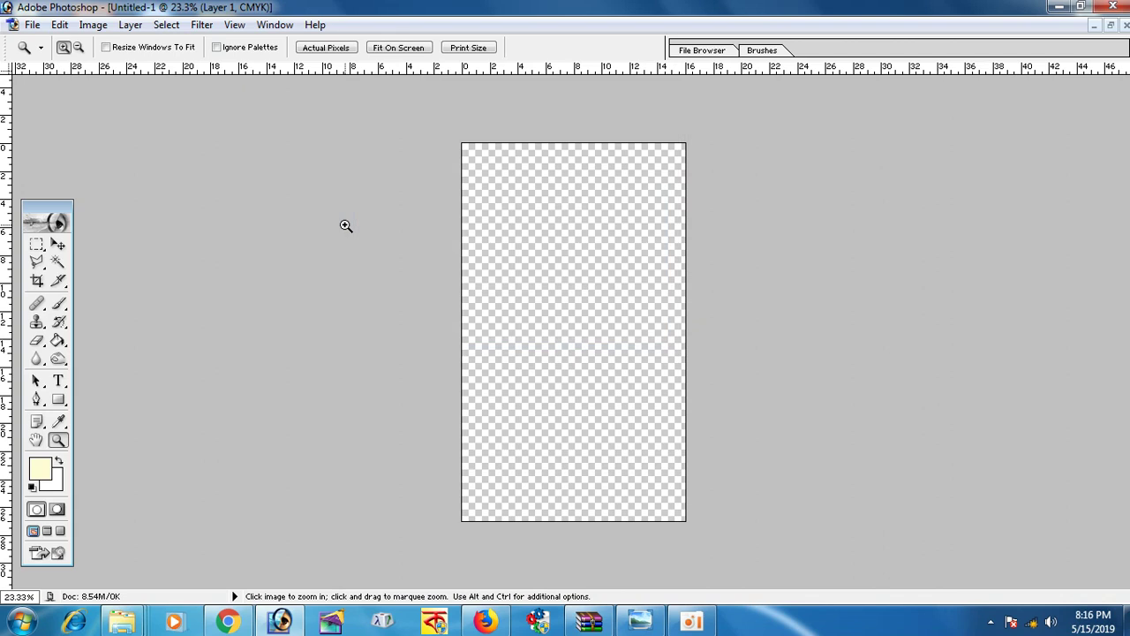
key(ctrl+z)
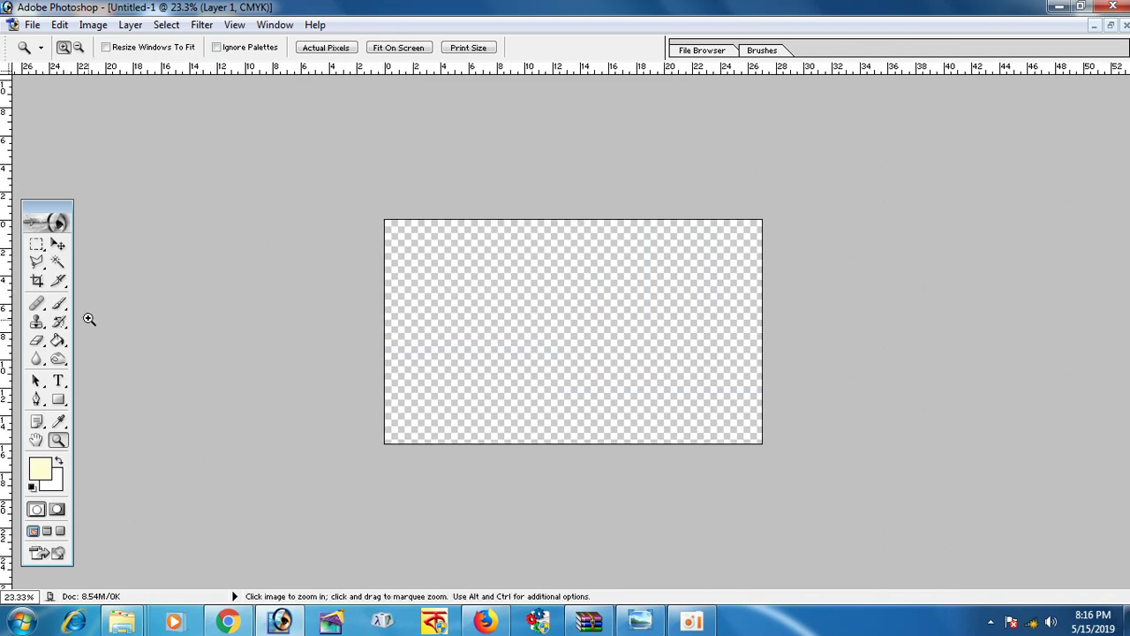
key(ctrl+plus)
click(58, 400)
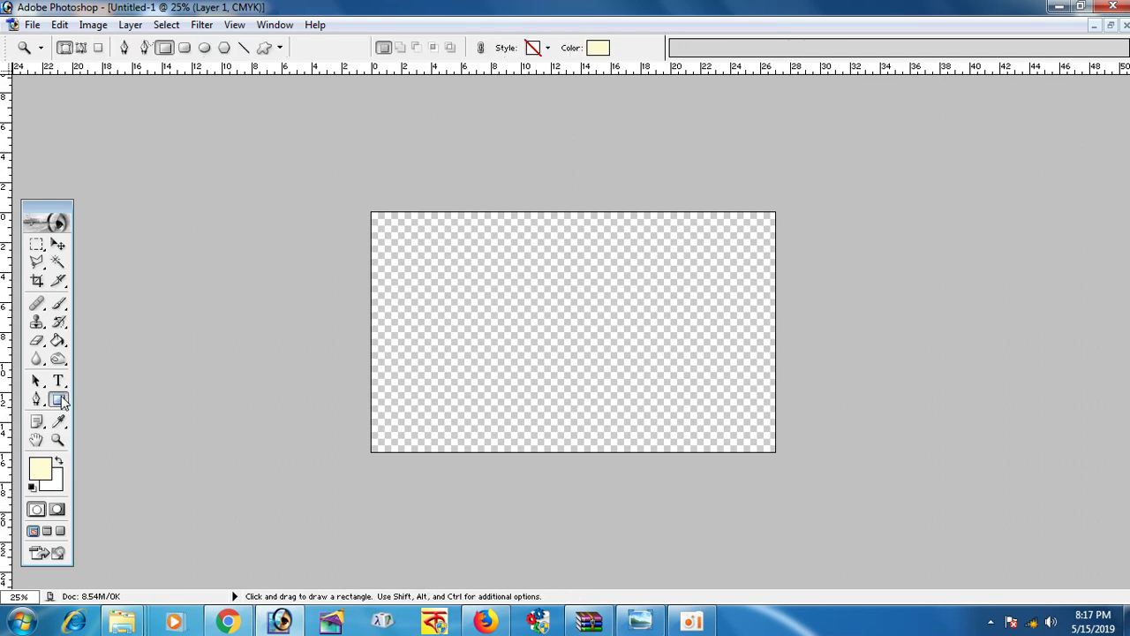
Draw a large pale-yellow circle across the canvas with the Ellipse tool
right_click(58, 400)
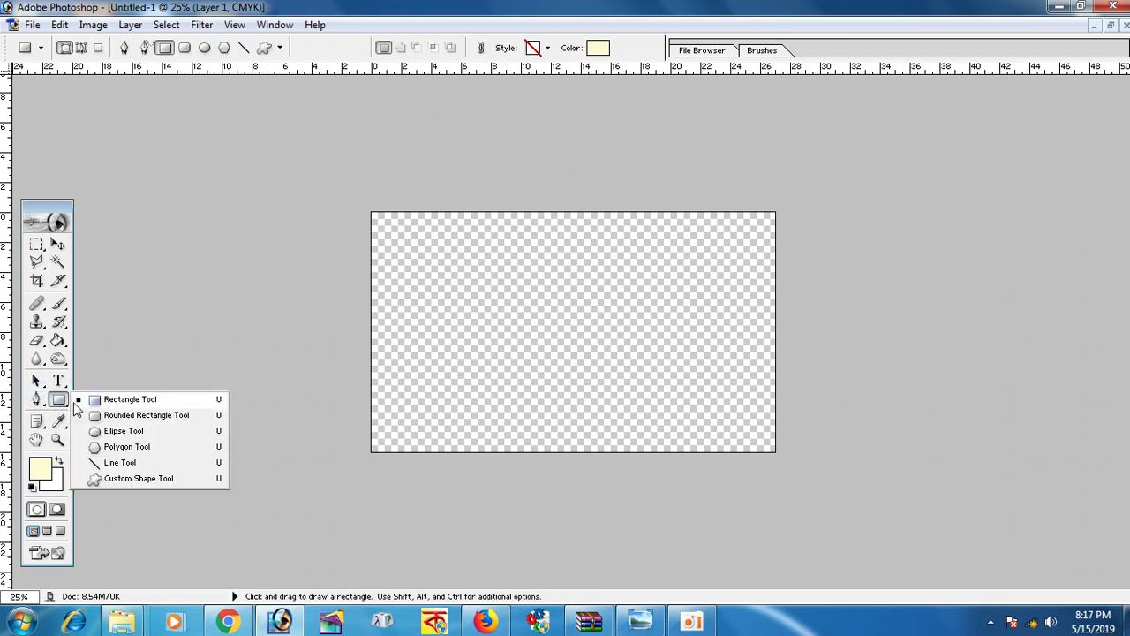
click(115, 433)
mouse_move(375, 225)
mouse_down()
mouse_move(867, 601)
mouse_move(927, 620)
mouse_up()
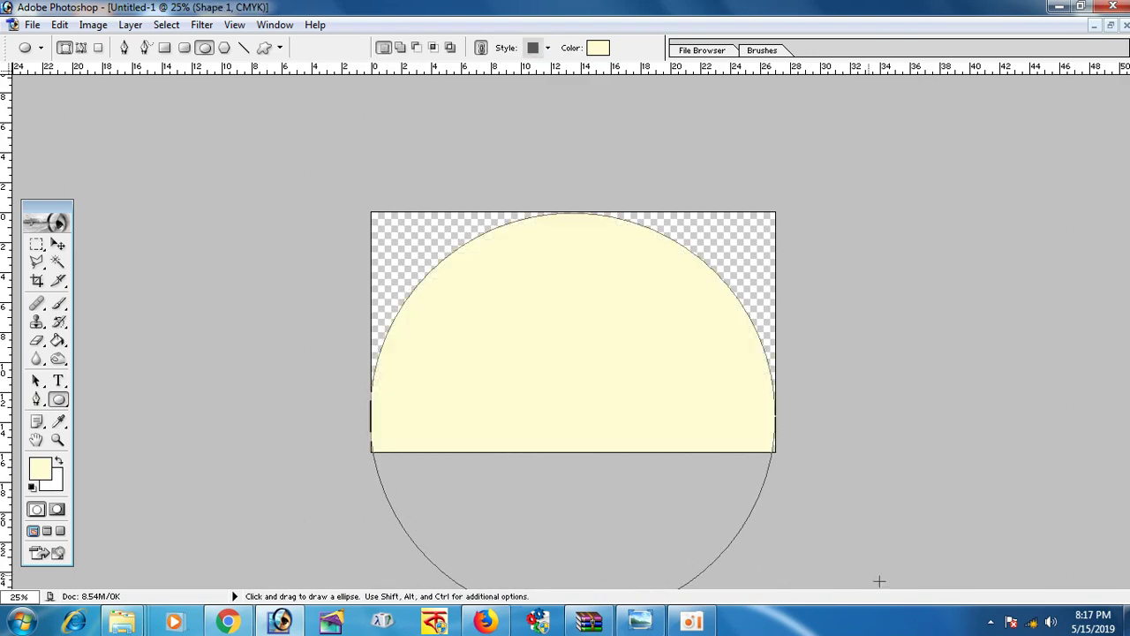
Adjust the circle's size and nudge it down so its upper half forms a dome
click(57, 243)
key(ctrl+minus)
key(ctrl+minus)
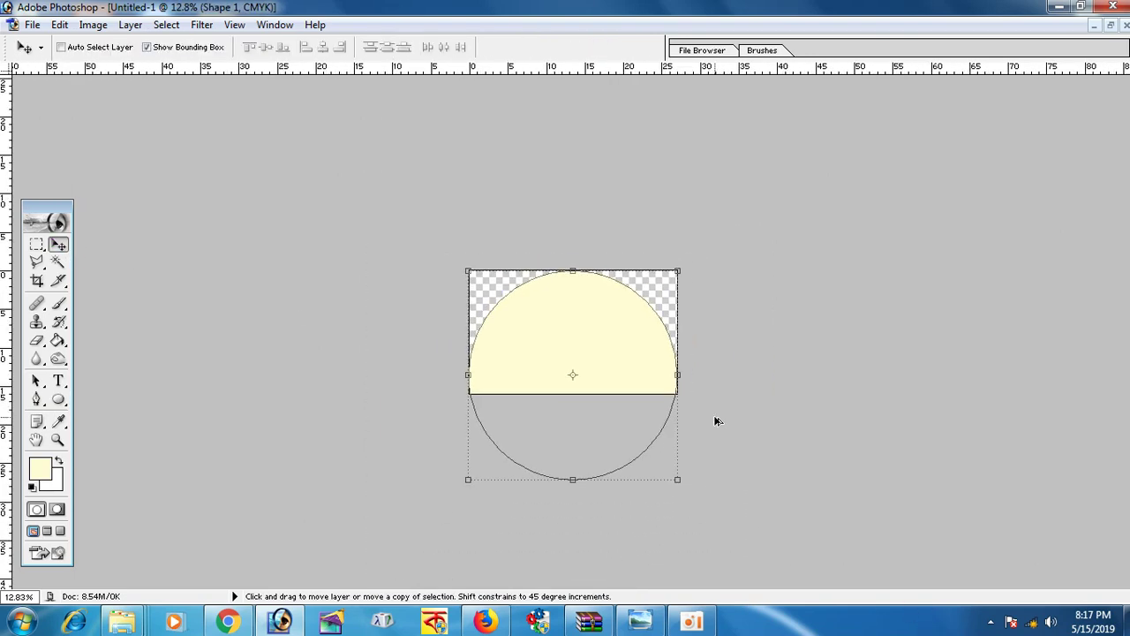
drag(678, 480, 709, 529)
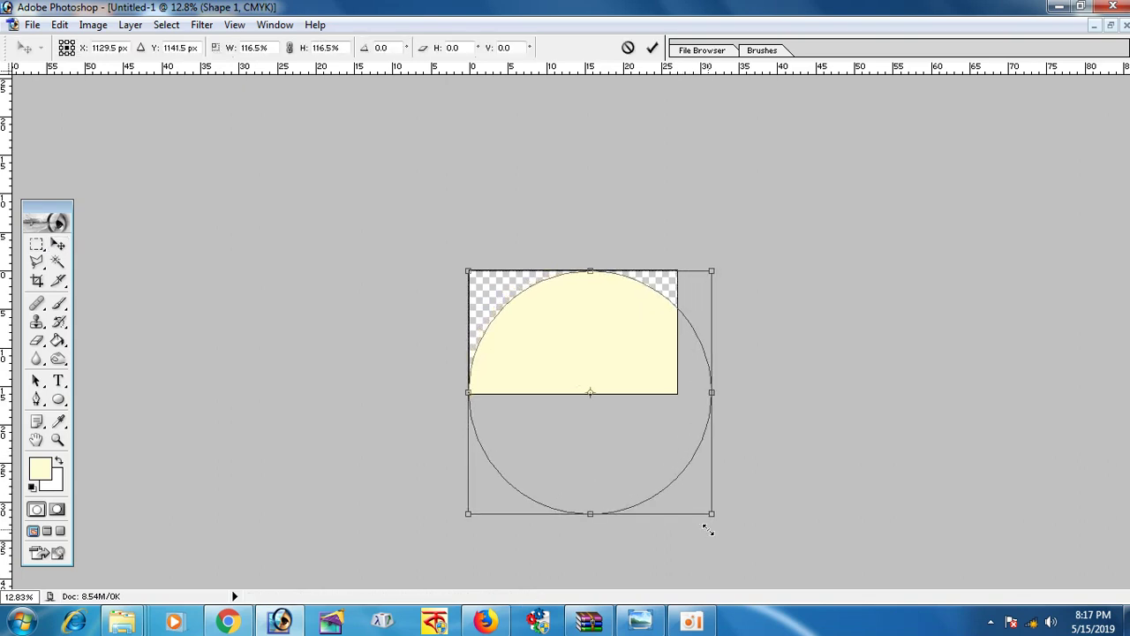
drag(708, 529, 672, 498)
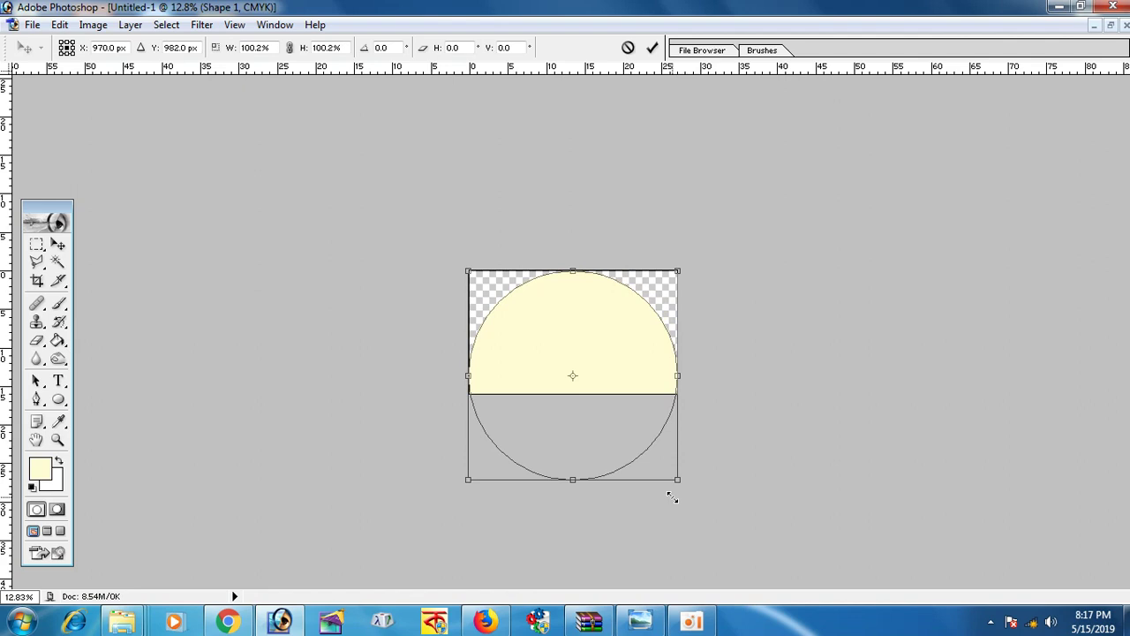
double_click(551, 322)
drag(575, 315, 576, 331)
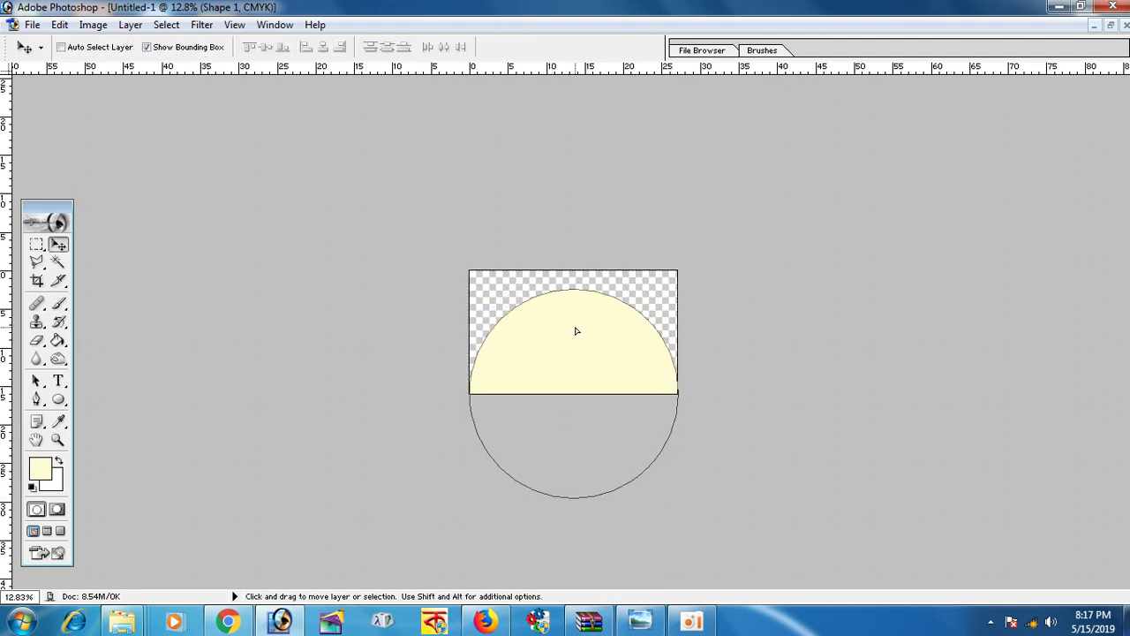
click(58, 439)
click(638, 359)
click(639, 359)
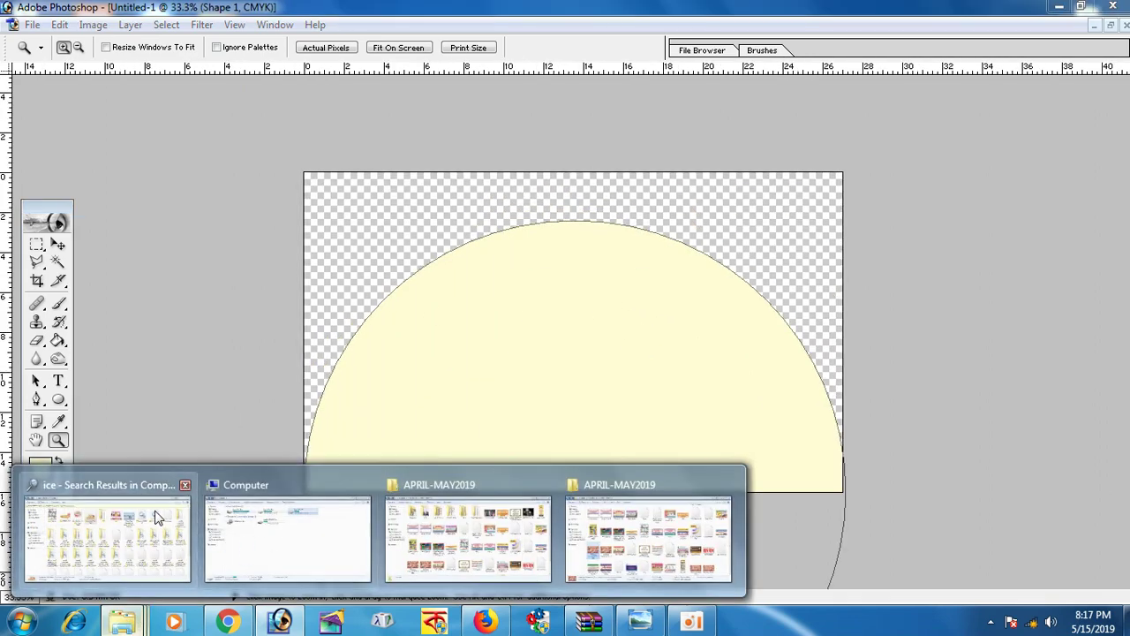
Search the Explorer results for 'cream' to locate the ice cream iii image
click(156, 518)
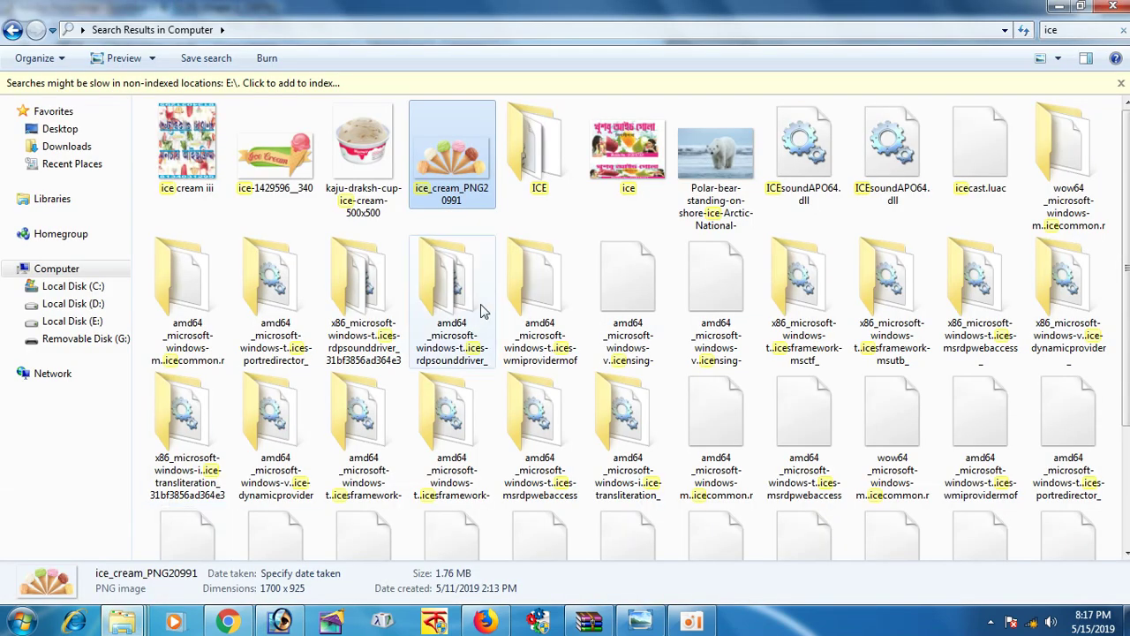
double_click(536, 150)
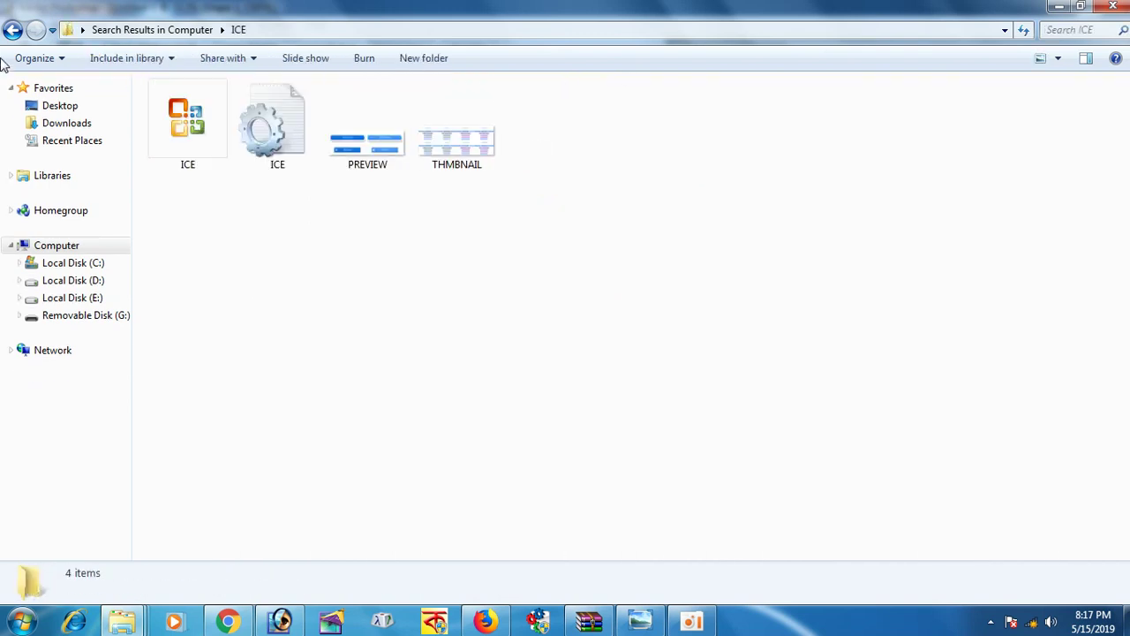
click(11, 30)
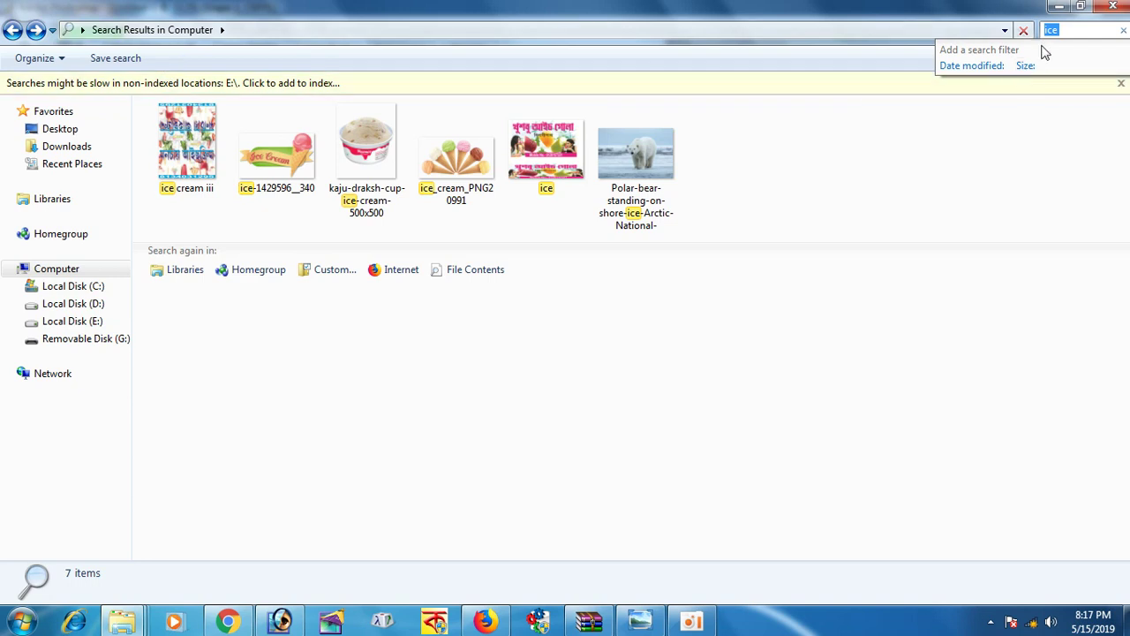
text(cream)
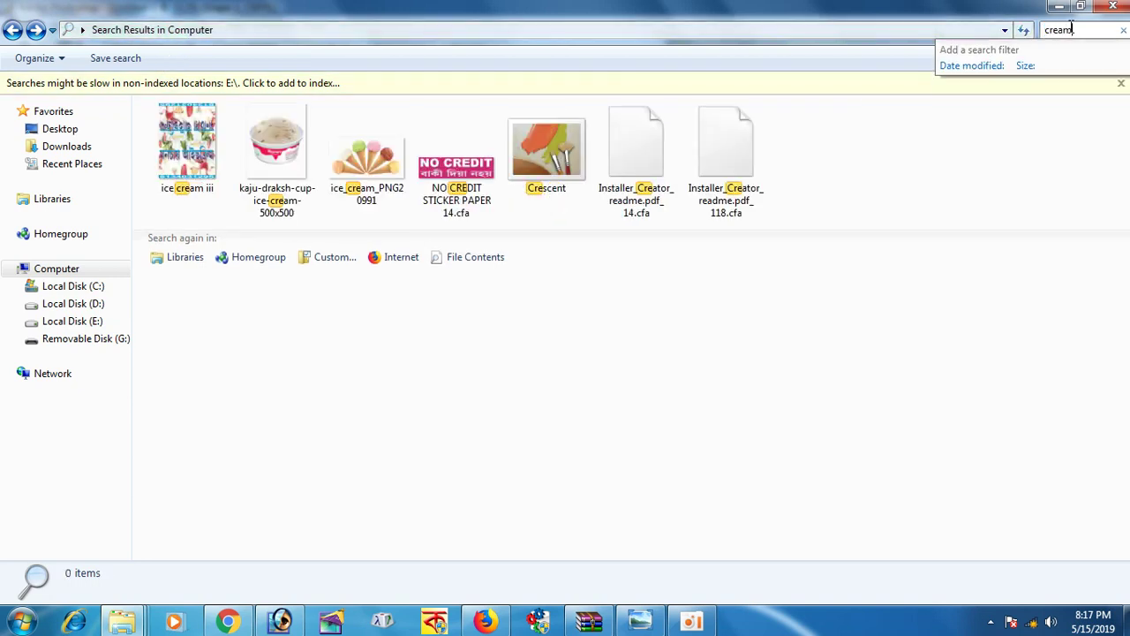
key(Return)
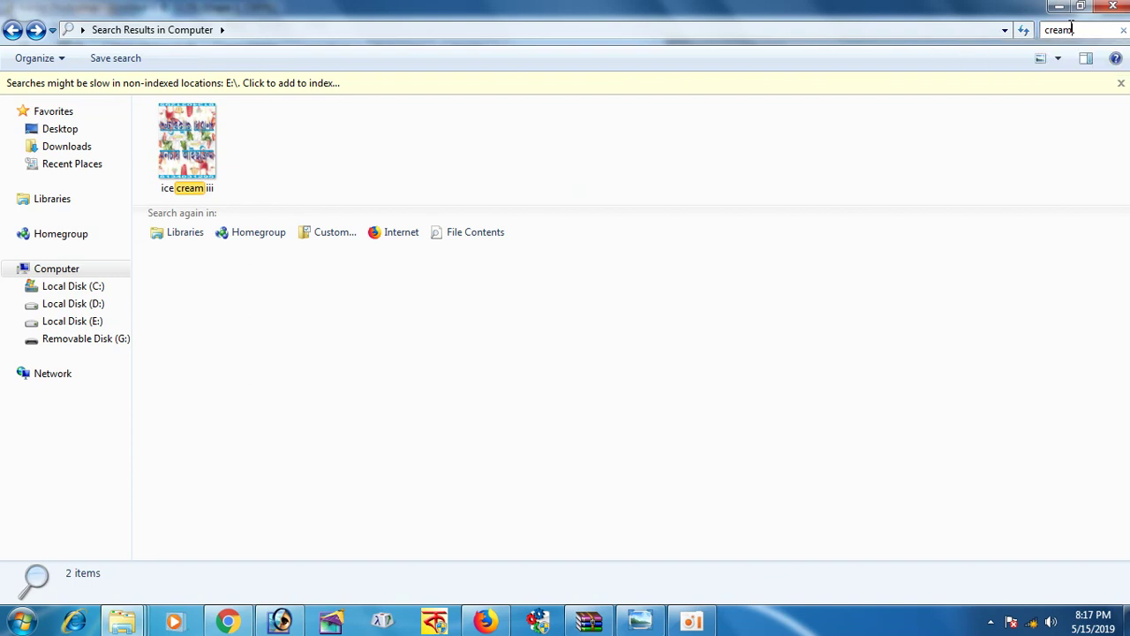
click(1058, 6)
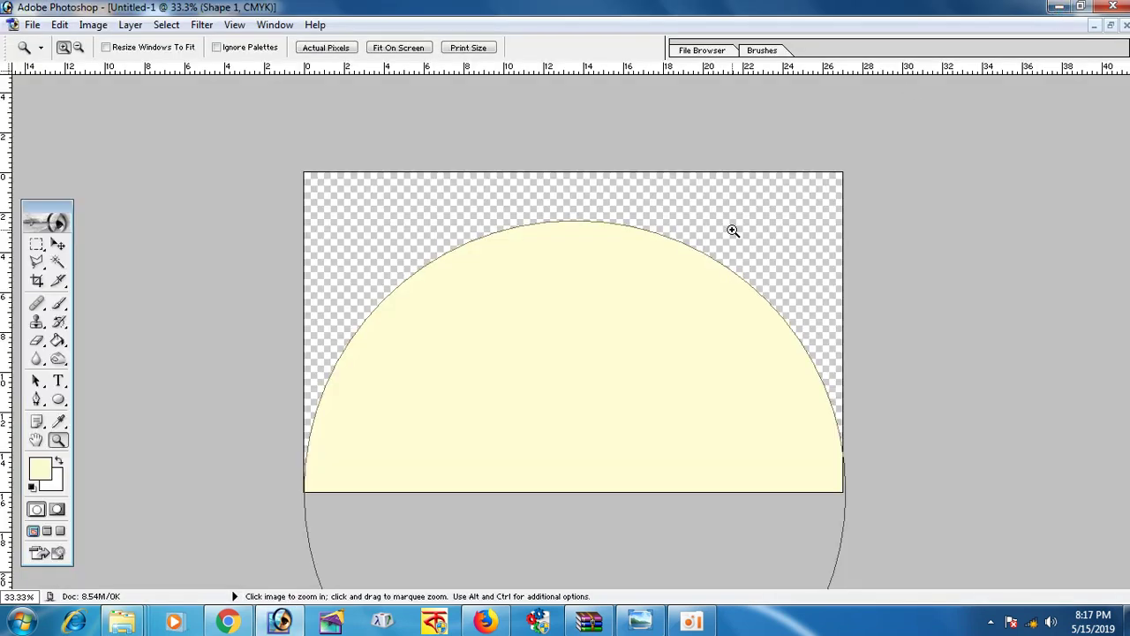
Stretch the cream dome about 118% taller to reach the canvas top and apply it
click(57, 245)
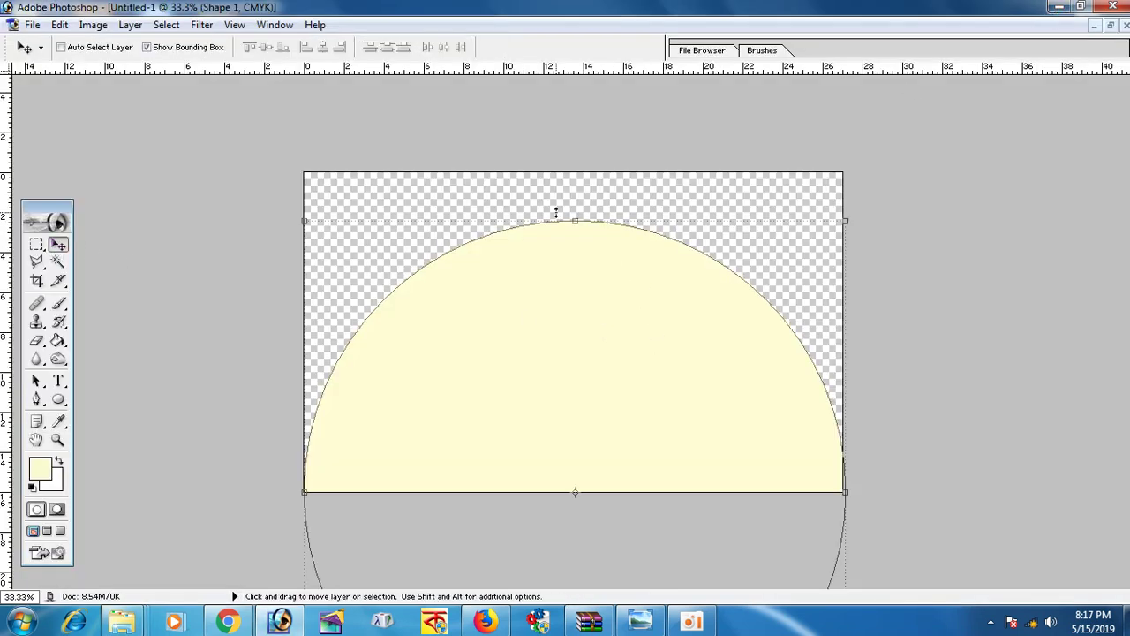
drag(569, 219, 572, 169)
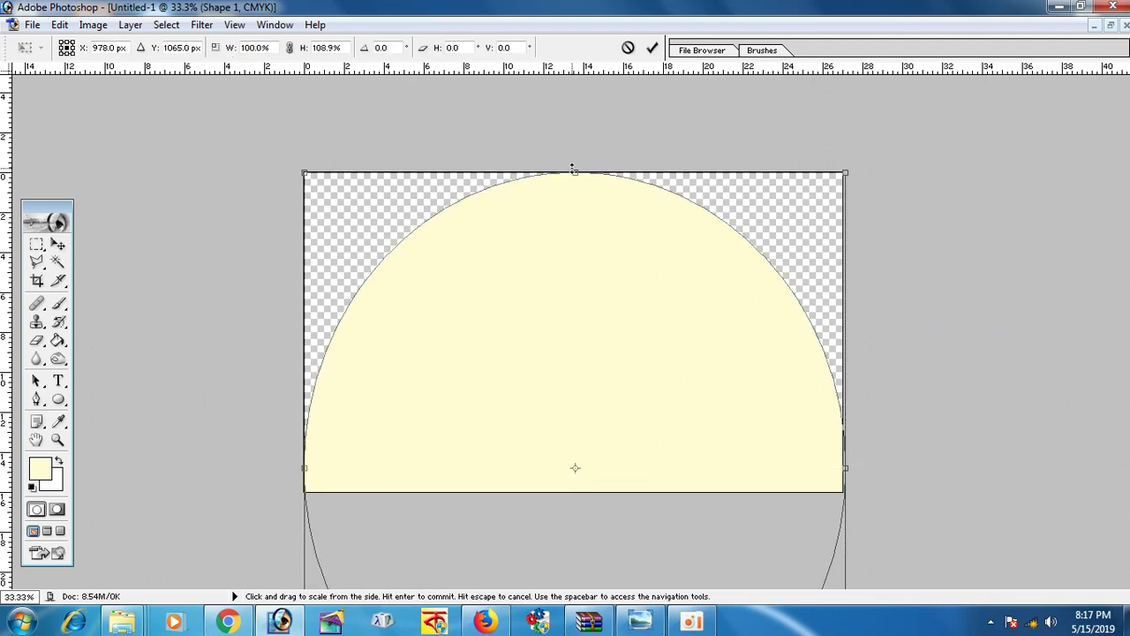
scroll(592, 429, down, 2)
scroll(583, 477, down, 1)
scroll(578, 510, down, 2)
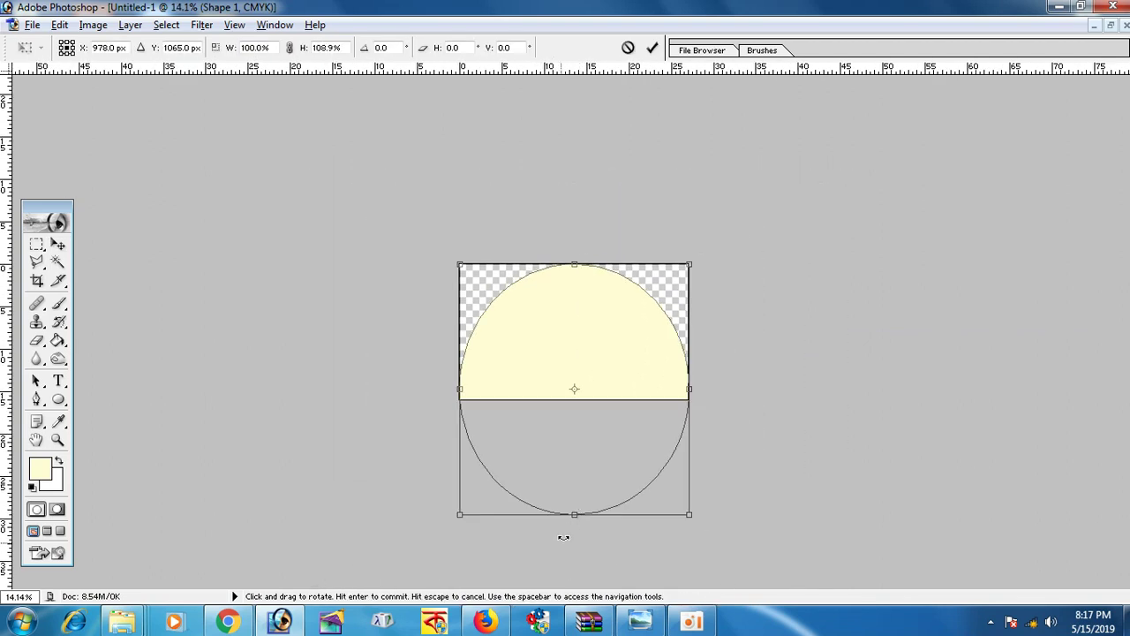
drag(574, 514, 574, 536)
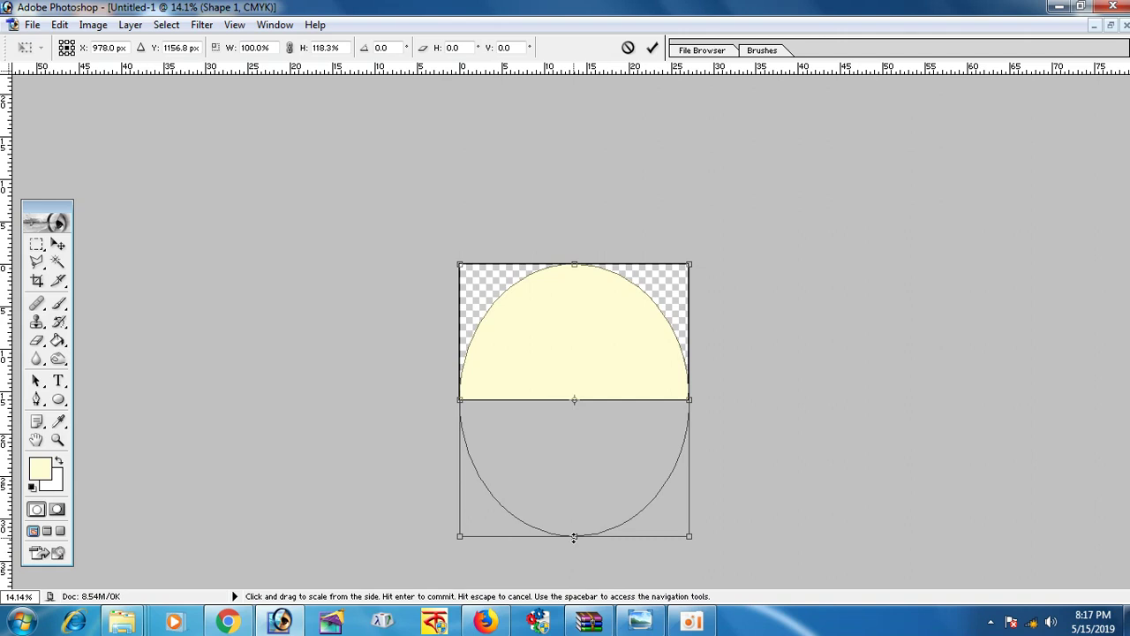
key(Return)
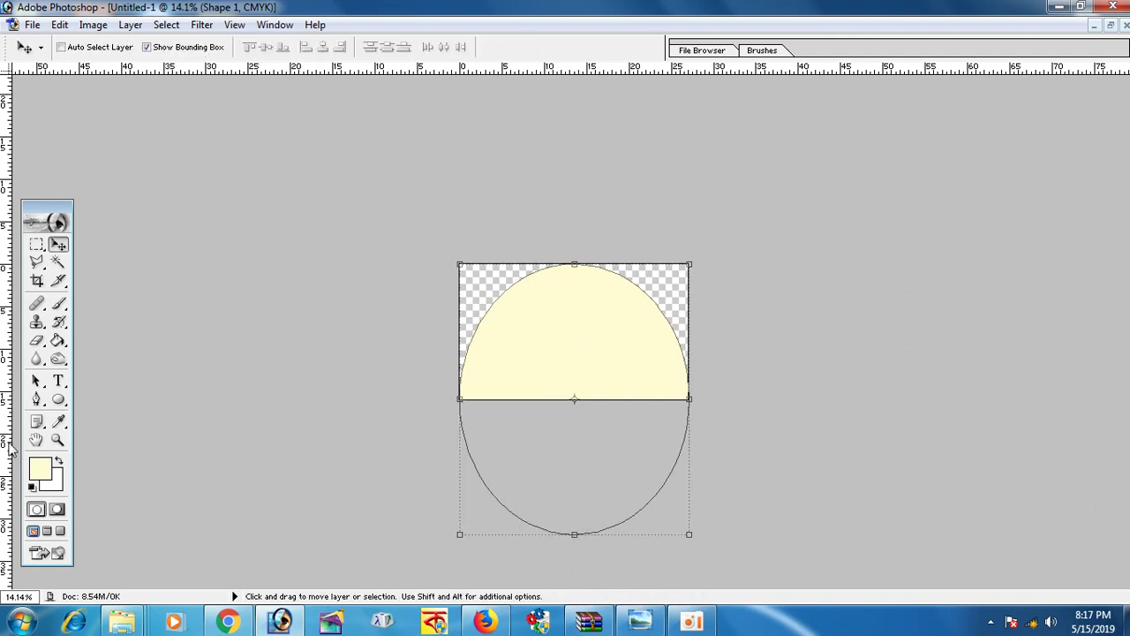
Zoom in and out to inspect the stretched cream arch
click(58, 439)
click(621, 355)
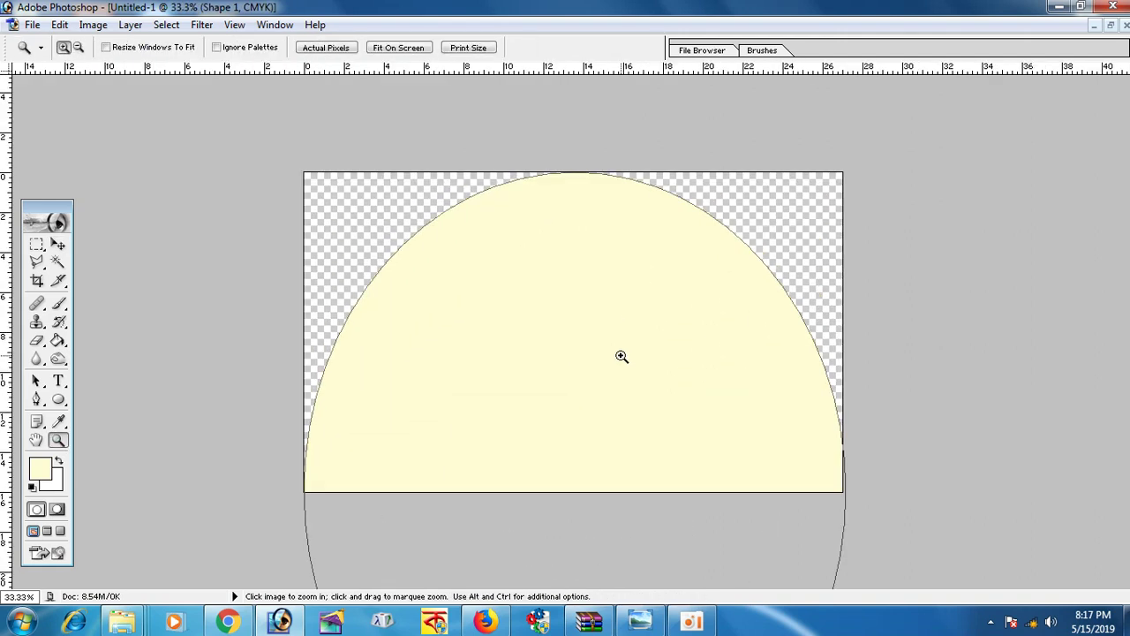
click(621, 356)
alt+click(620, 356)
key(alt)
click(58, 380)
click(57, 243)
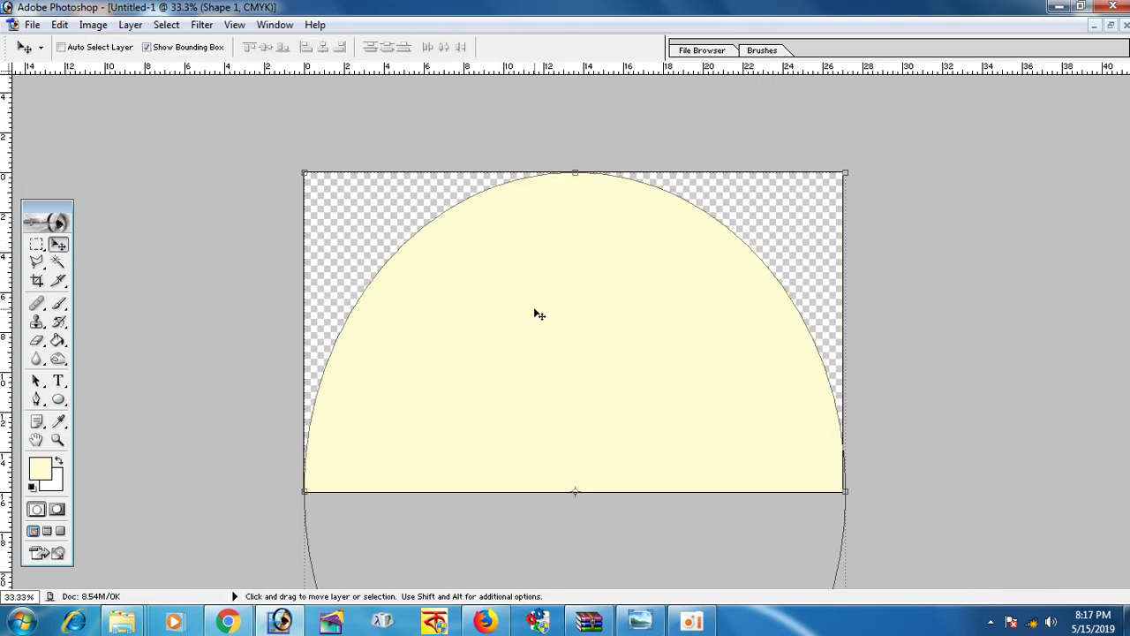
click(92, 24)
mouse_move(130, 25)
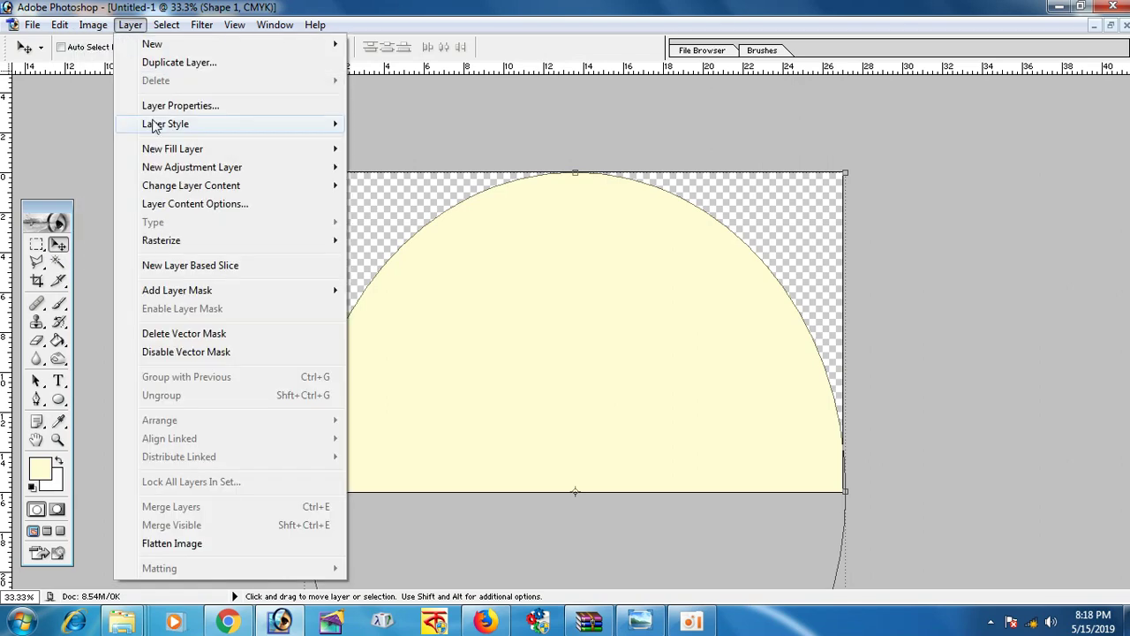
click(399, 277)
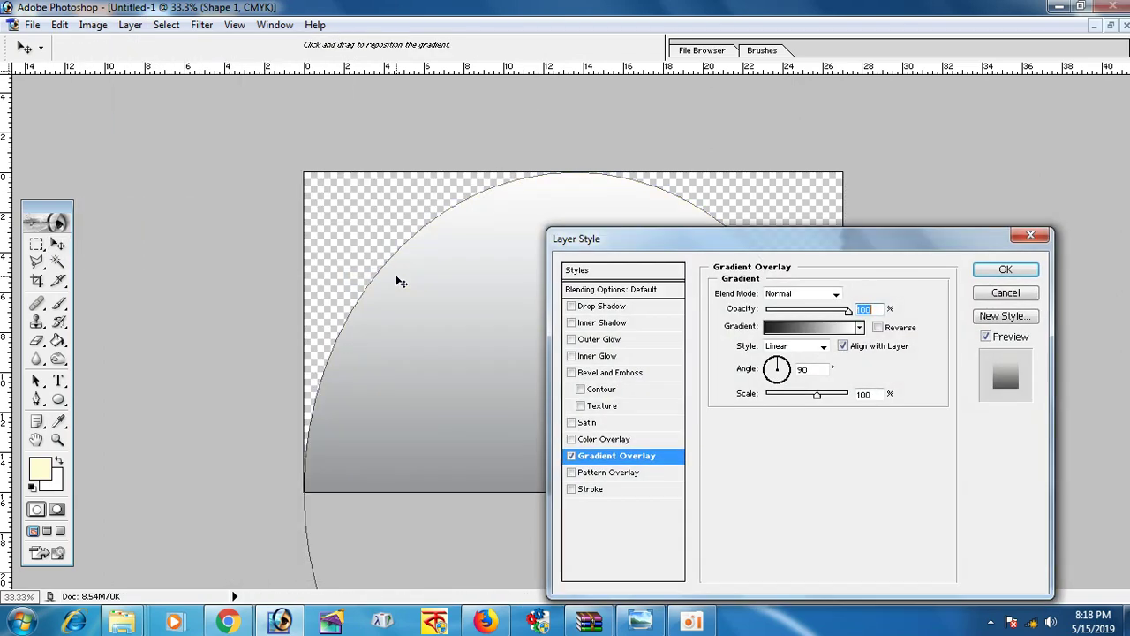
click(791, 330)
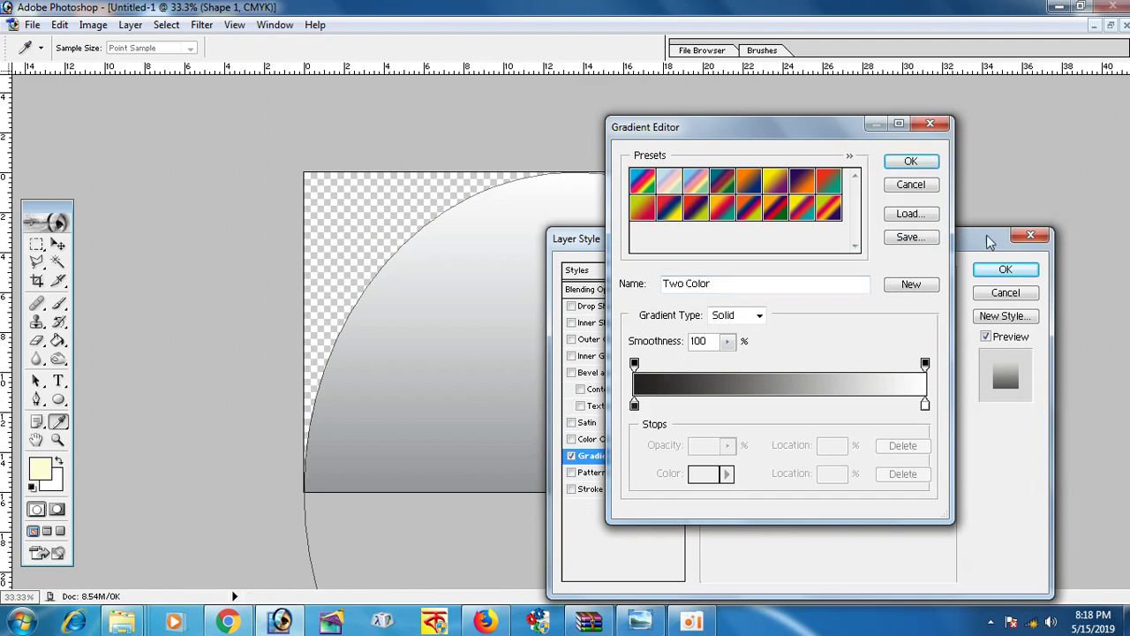
click(915, 189)
key(Escape)
key(v)
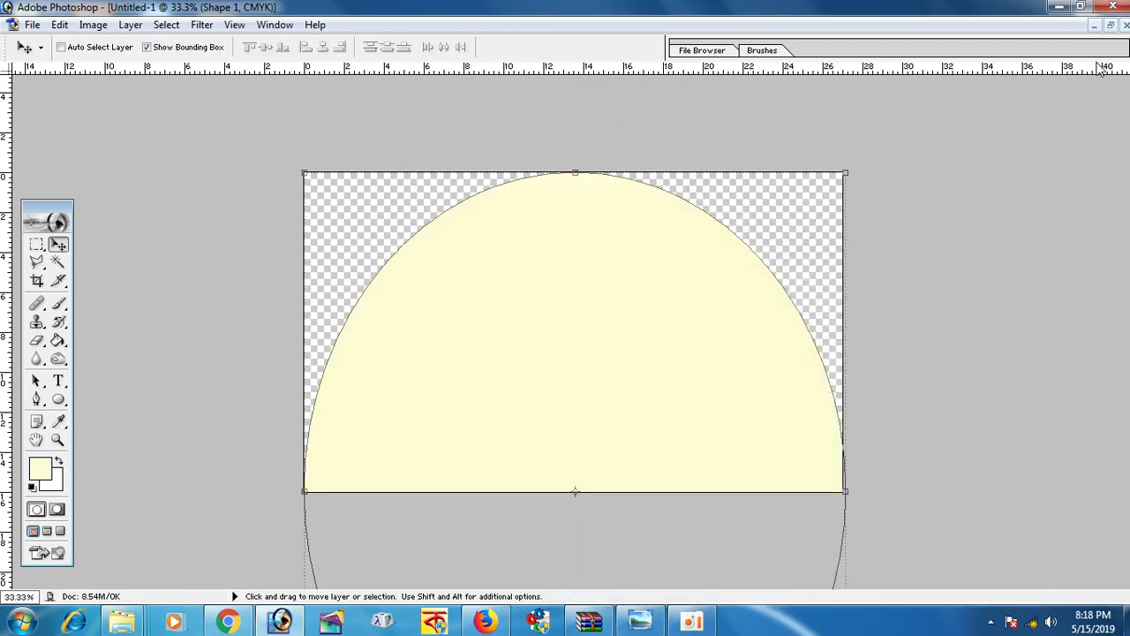
Open image 186229 from E:\07.03 in Photoshop using Open with
click(1059, 7)
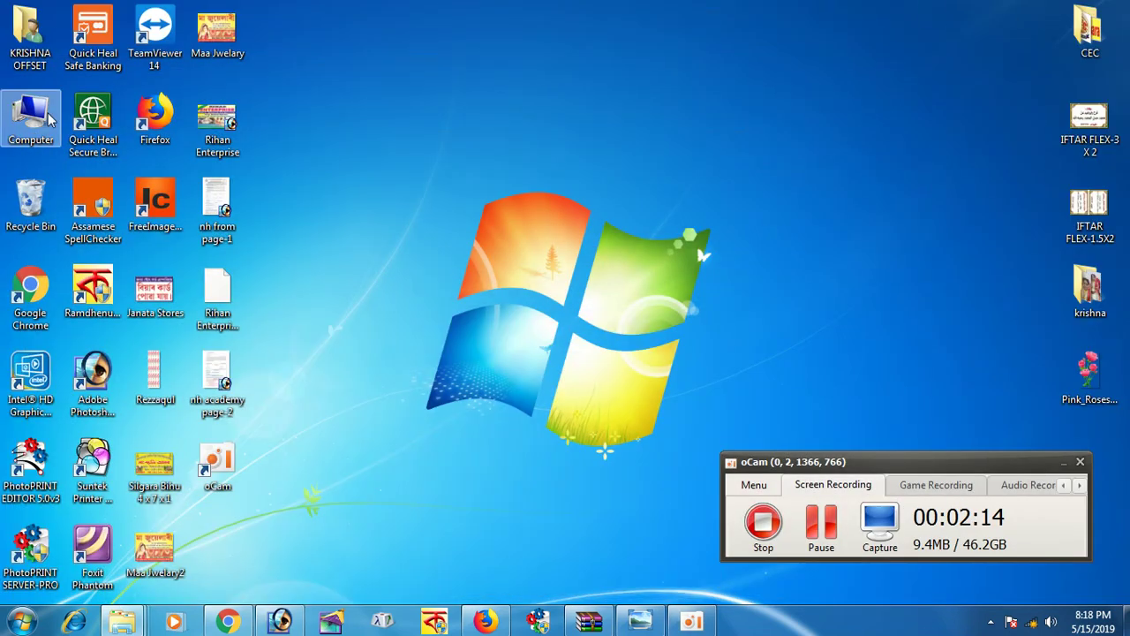
double_click(31, 119)
double_click(334, 227)
double_click(240, 117)
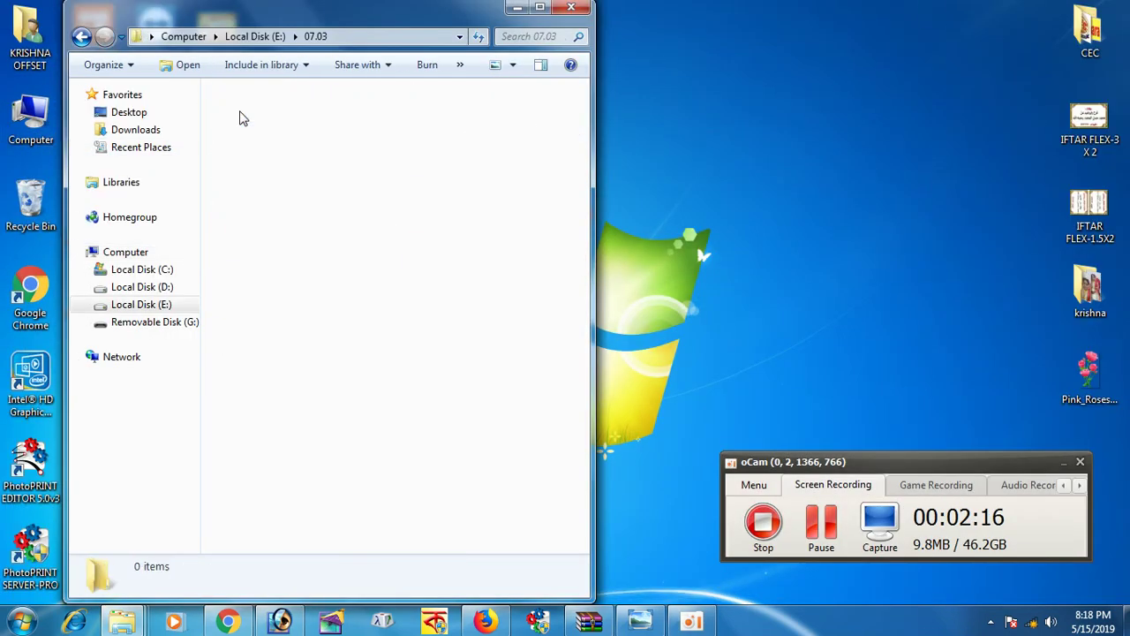
double_click(342, 14)
click(715, 256)
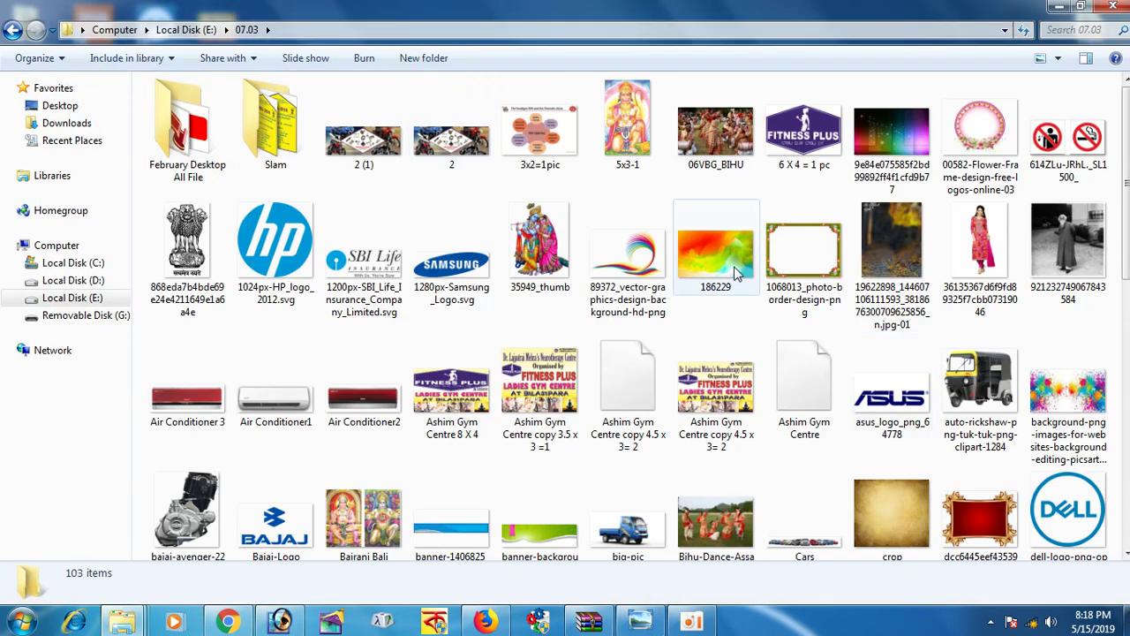
right_click(714, 265)
mouse_move(762, 317)
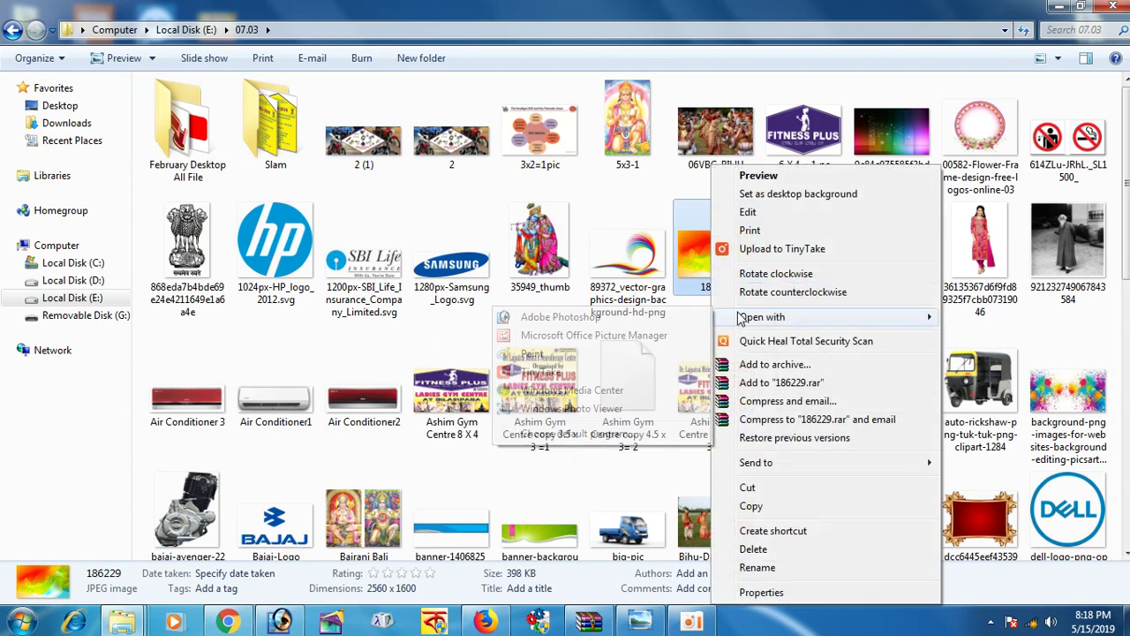
click(621, 316)
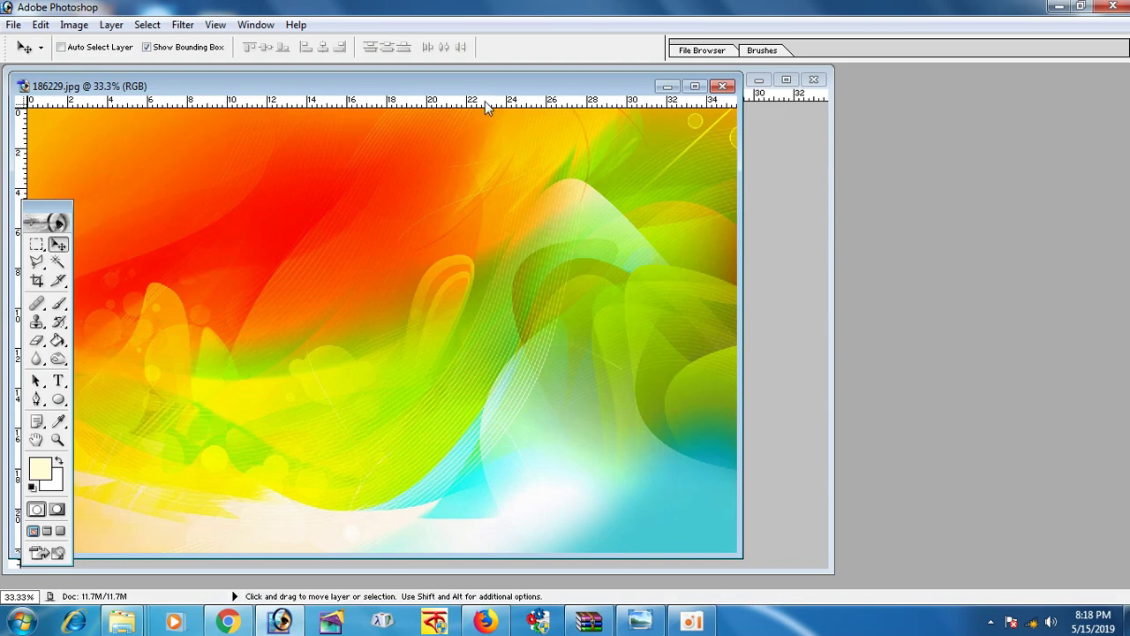
Copy the cream arch shape into 186229.jpg and centre it on the image
mouse_move(485, 101)
mouse_down()
mouse_move(1116, 129)
mouse_move(993, 114)
mouse_up()
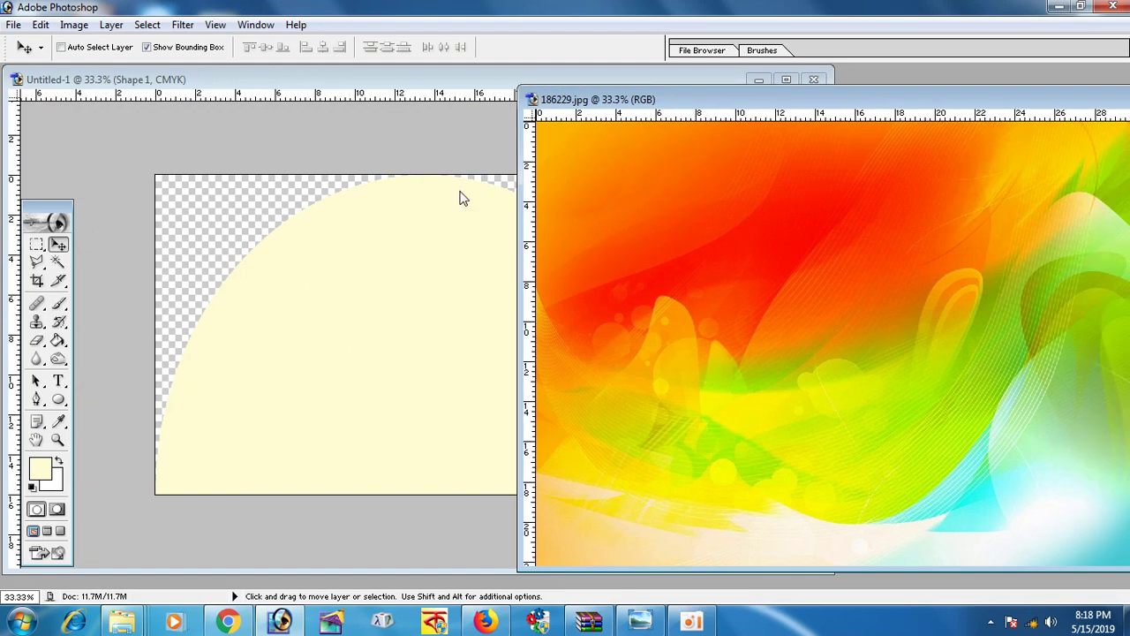
drag(358, 326, 1020, 350)
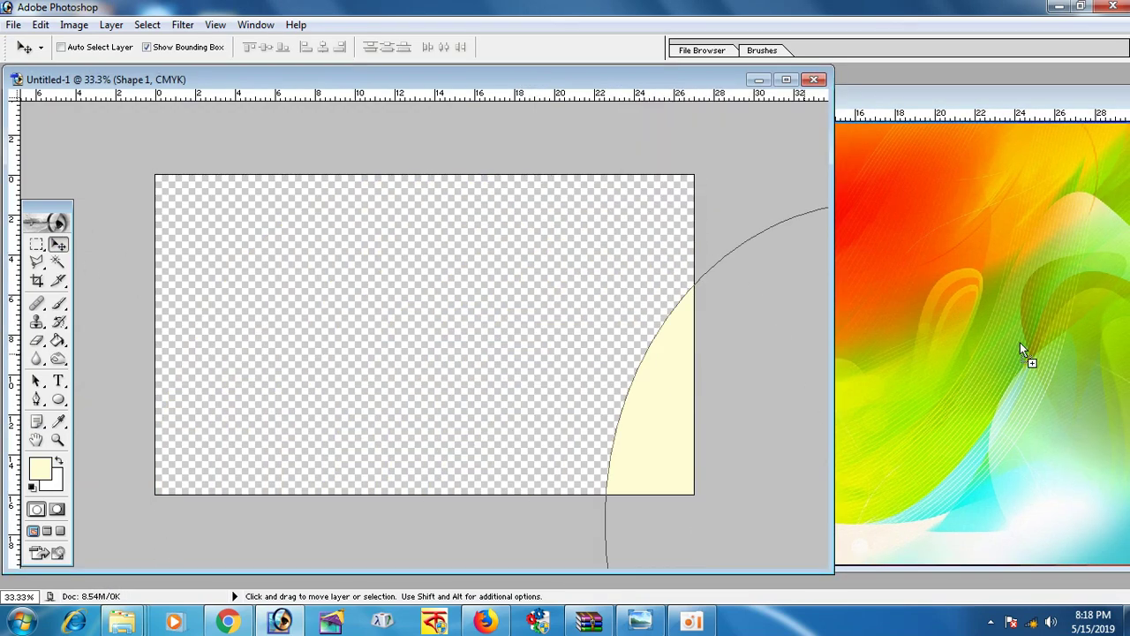
double_click(949, 106)
drag(892, 315, 650, 335)
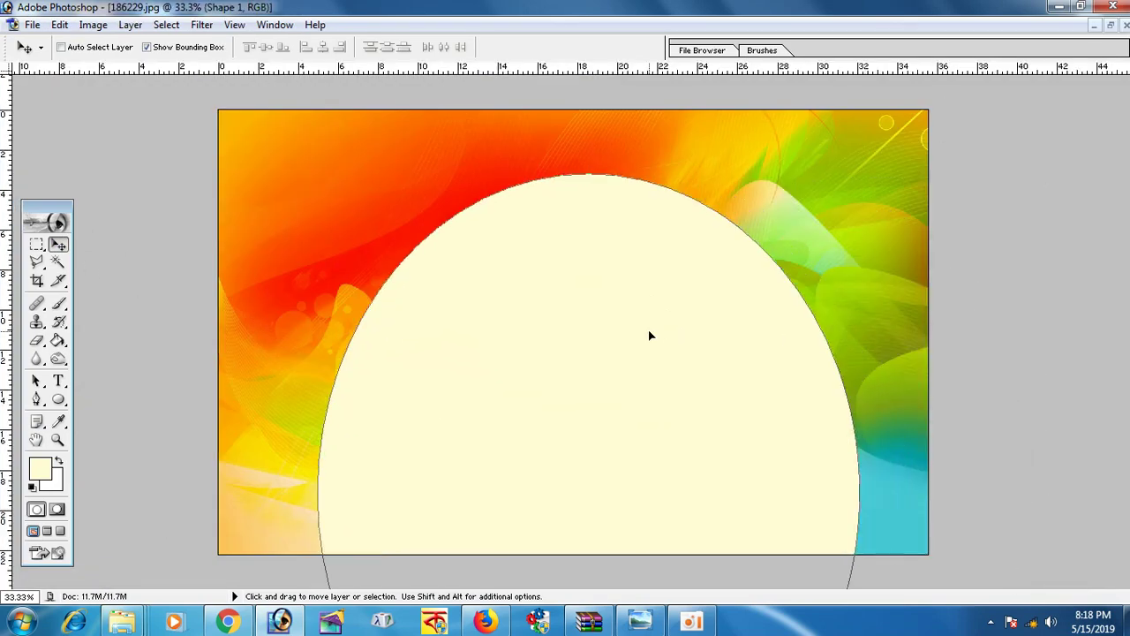
key(ctrl+0)
Marquee-select a rectangle around the arch, nudge it left, then clear the selection
key(m)
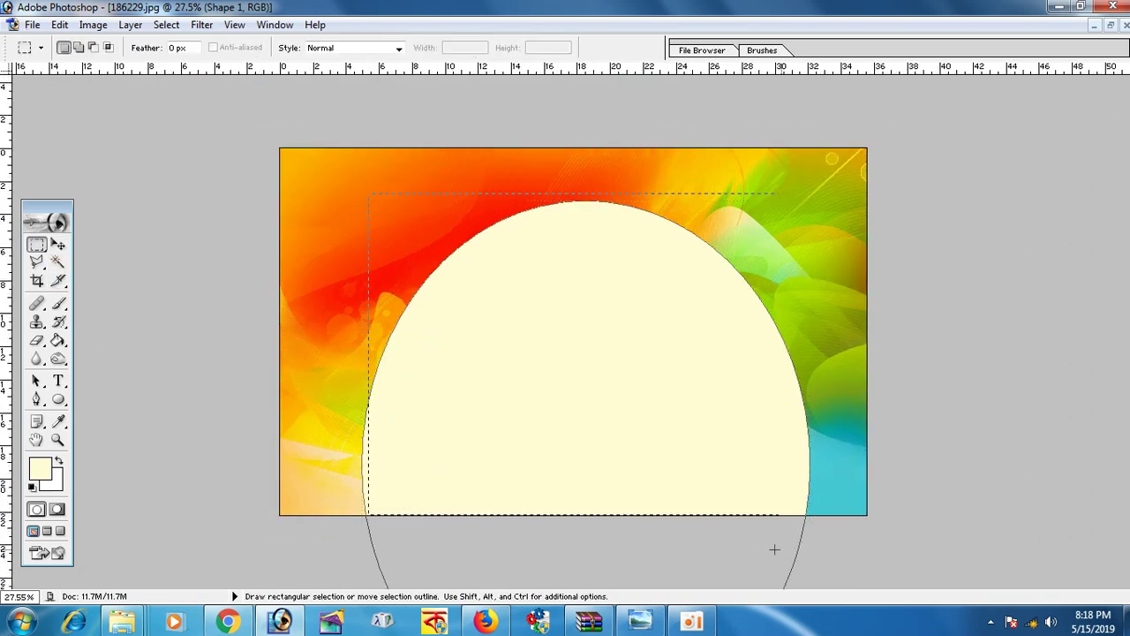
drag(525, 546, 814, 551)
key(shift+Left)
key(shift+Left)
key(shift+Left)
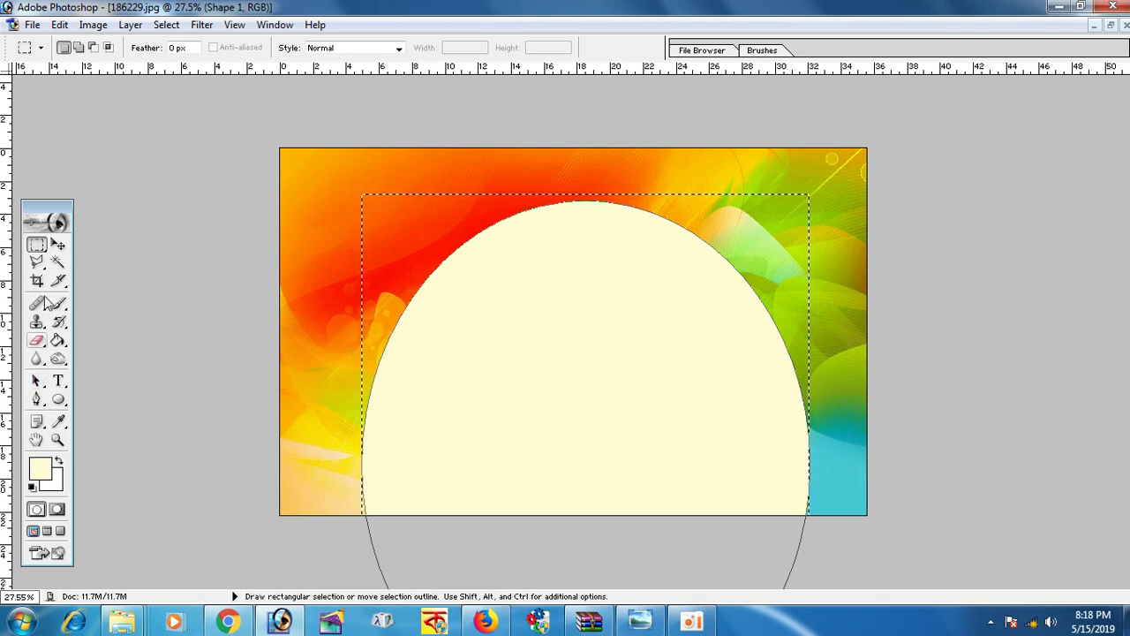
click(58, 245)
key(ctrl+d)
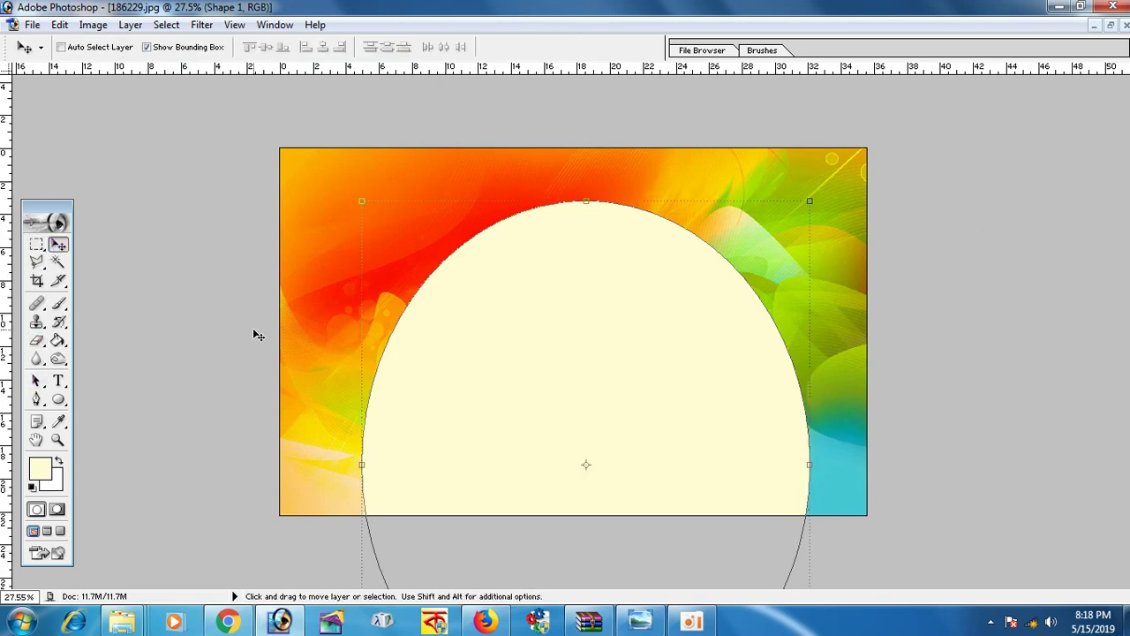
key(ctrl+Tab)
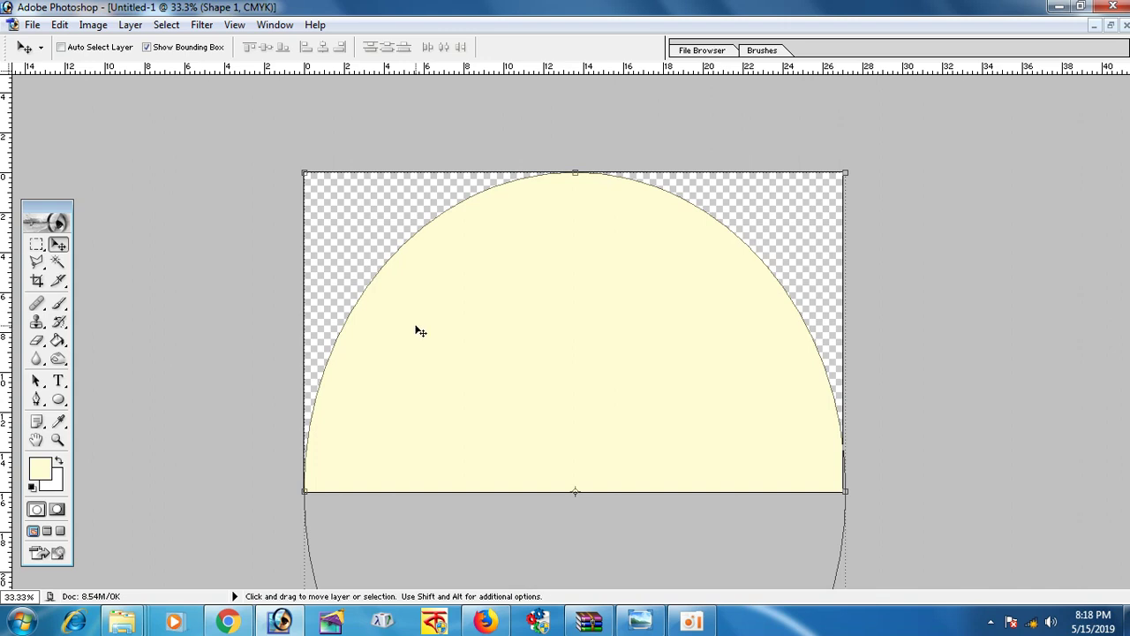
Delete the copied shape layer in 186229.jpg and drag the image into Untitled-1
click(1111, 26)
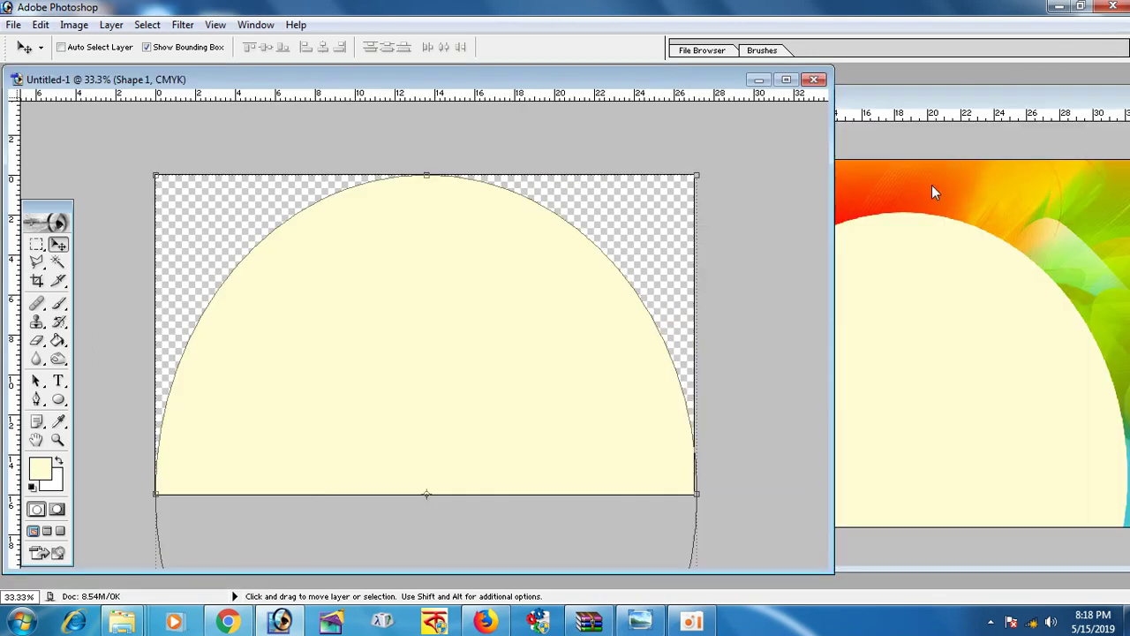
click(932, 185)
key(alt+l)
key(d)
key(l)
drag(812, 318, 327, 266)
Scale the colourful Layer 1 to fill the banner canvas behind the dome
double_click(618, 80)
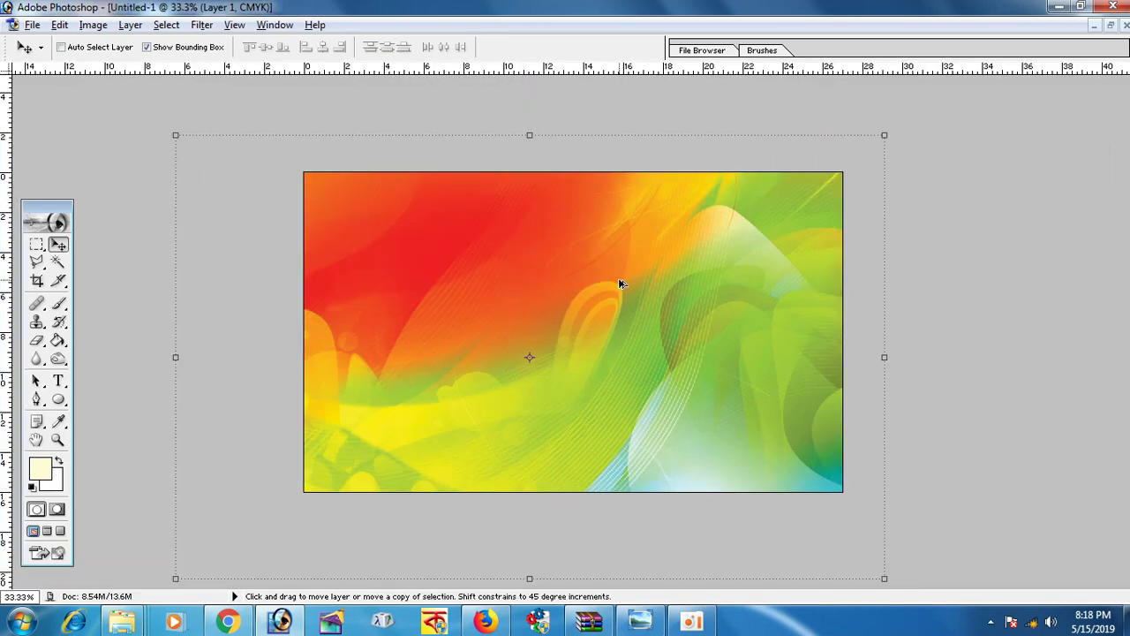
key(ctrl+minus)
click(328, 484)
drag(329, 484, 406, 431)
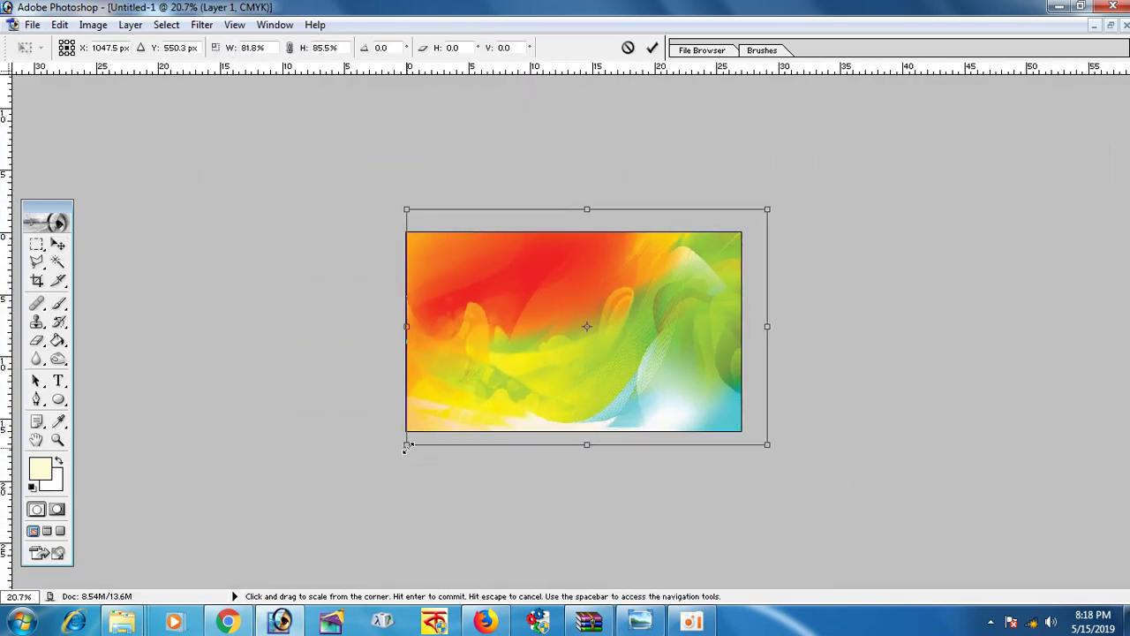
drag(599, 210, 587, 234)
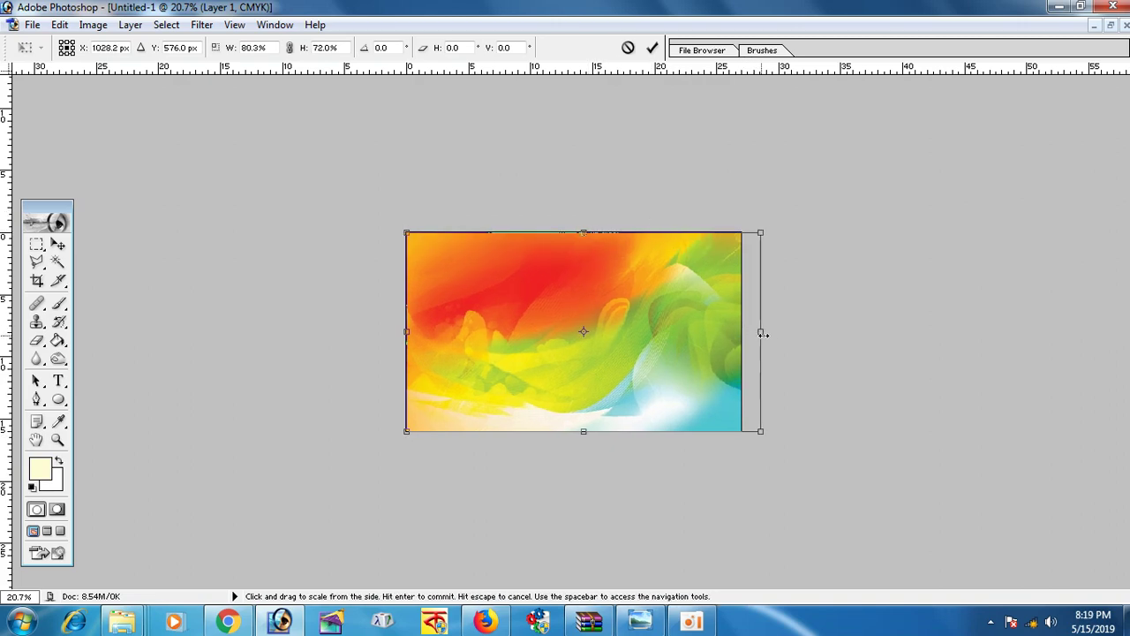
drag(767, 331, 742, 331)
key(Return)
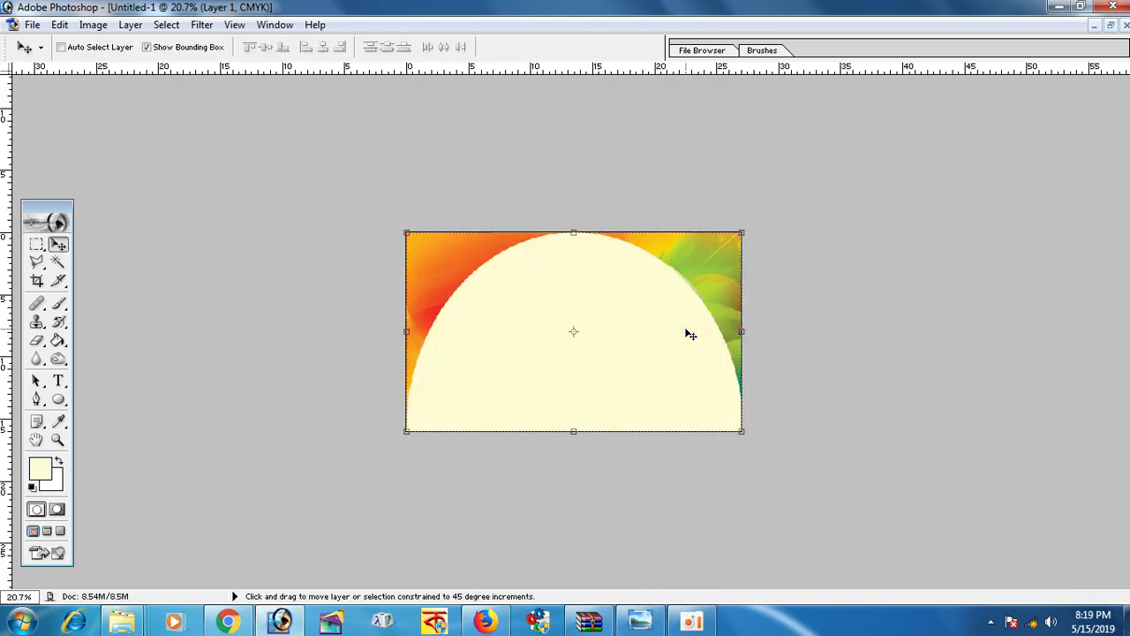
click(58, 439)
click(444, 350)
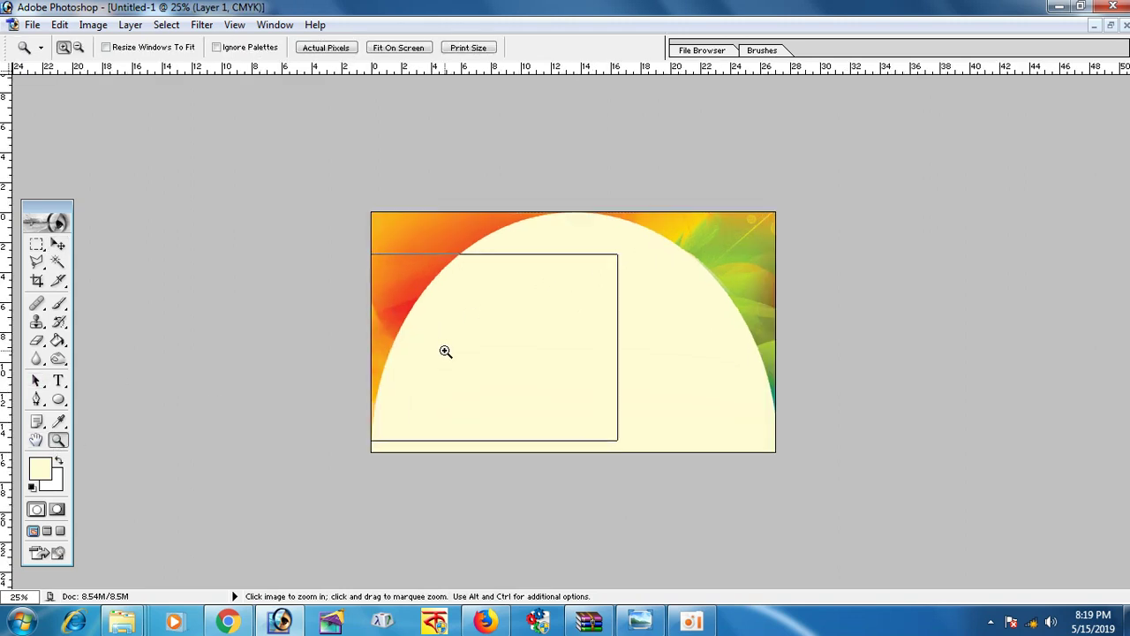
Delete the background outside the arch via Magnetic Lasso, then erase right-edge slivers
click(439, 348)
click(57, 245)
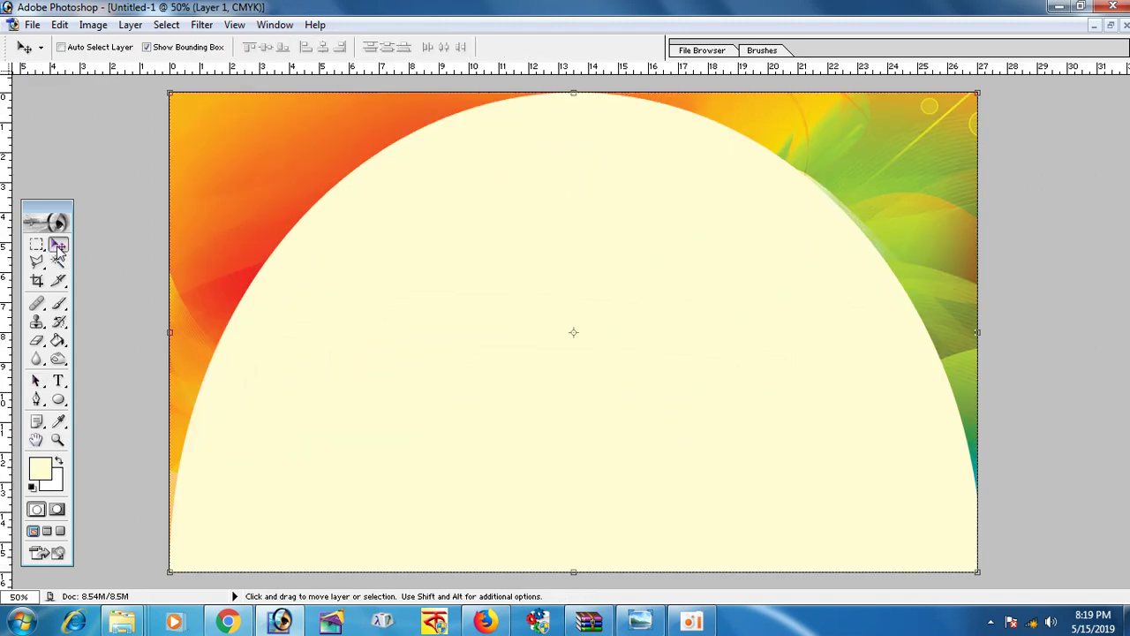
drag(37, 261, 75, 294)
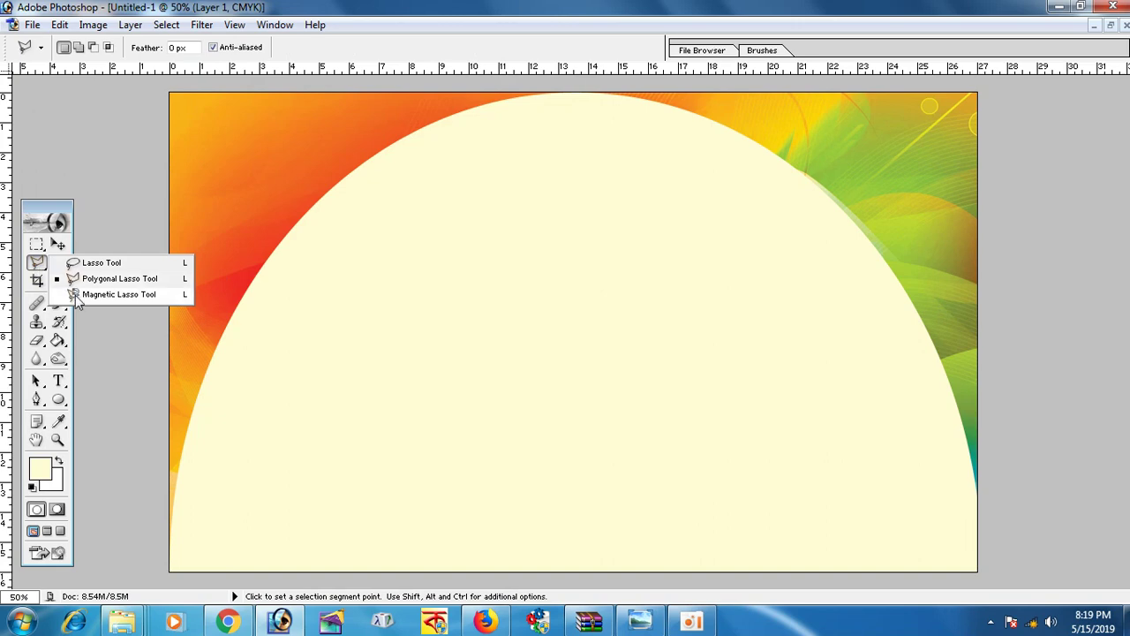
click(170, 528)
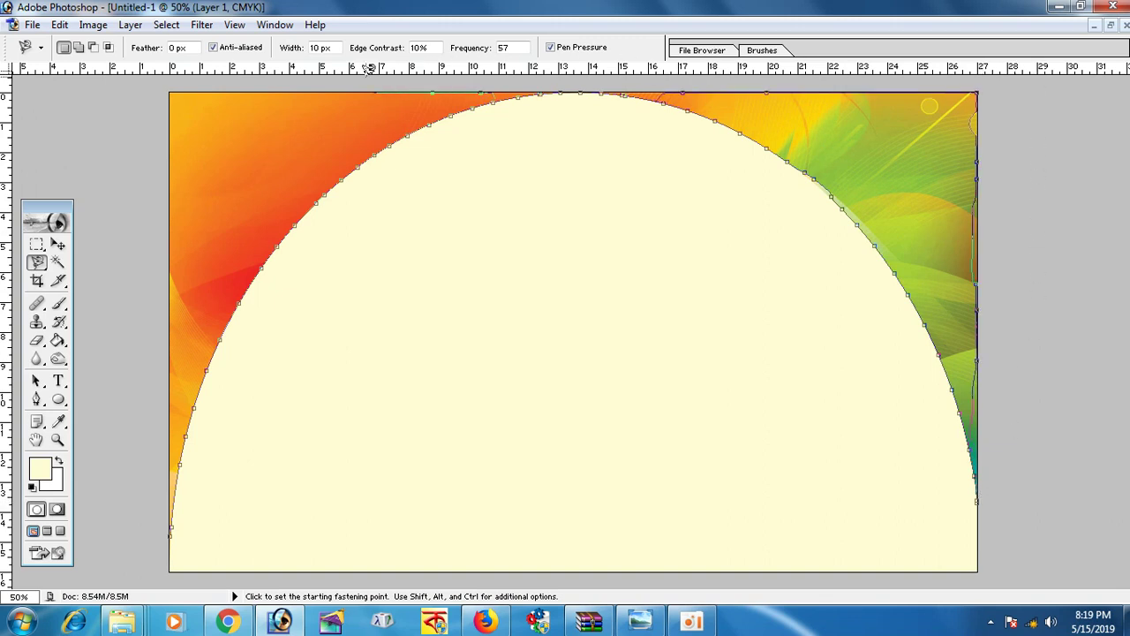
click(131, 573)
key(Delete)
key(ctrl+d)
click(36, 340)
mouse_move(971, 145)
mouse_down()
mouse_move(995, 478)
mouse_move(993, 456)
mouse_up()
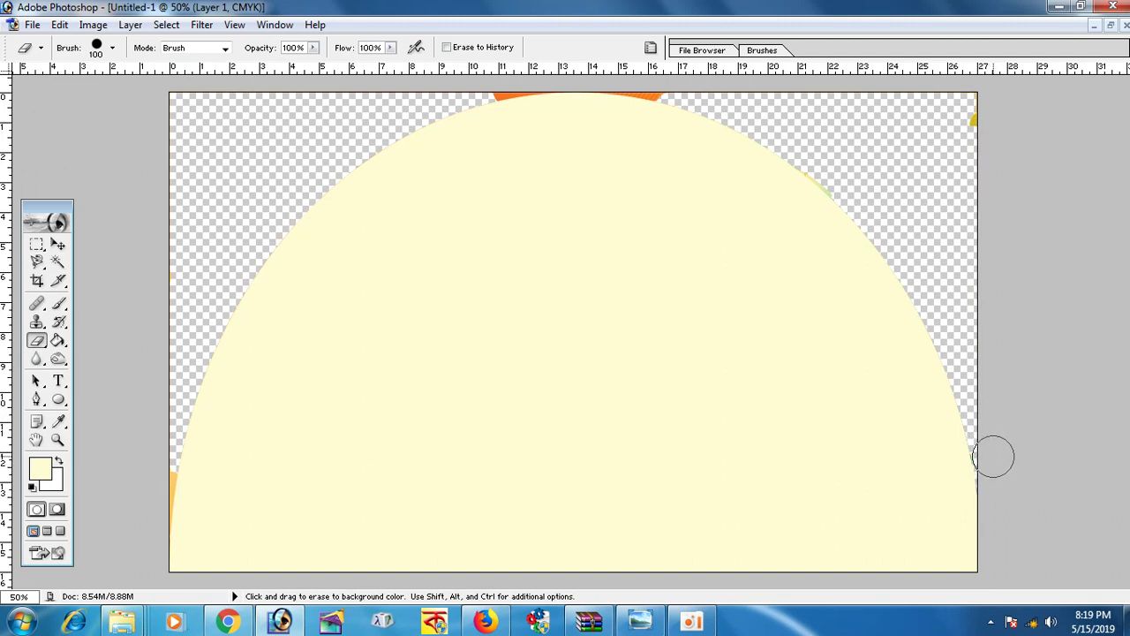
Zoom in to inspect the arch's right edge and switch to the Polygonal Lasso
key(ctrl)
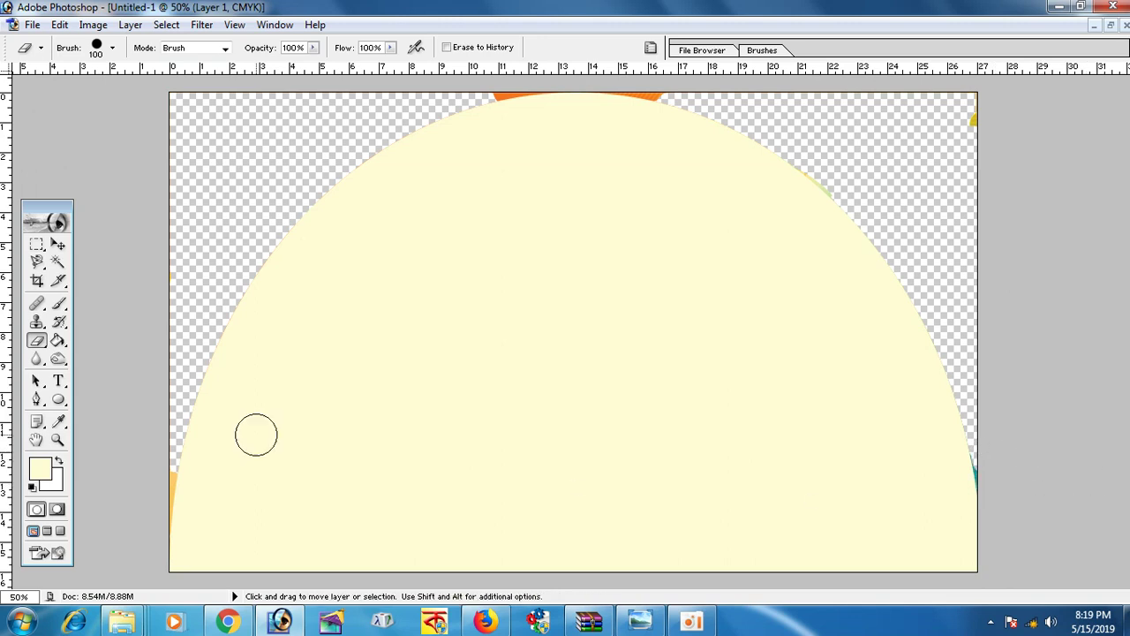
click(57, 438)
click(1066, 477)
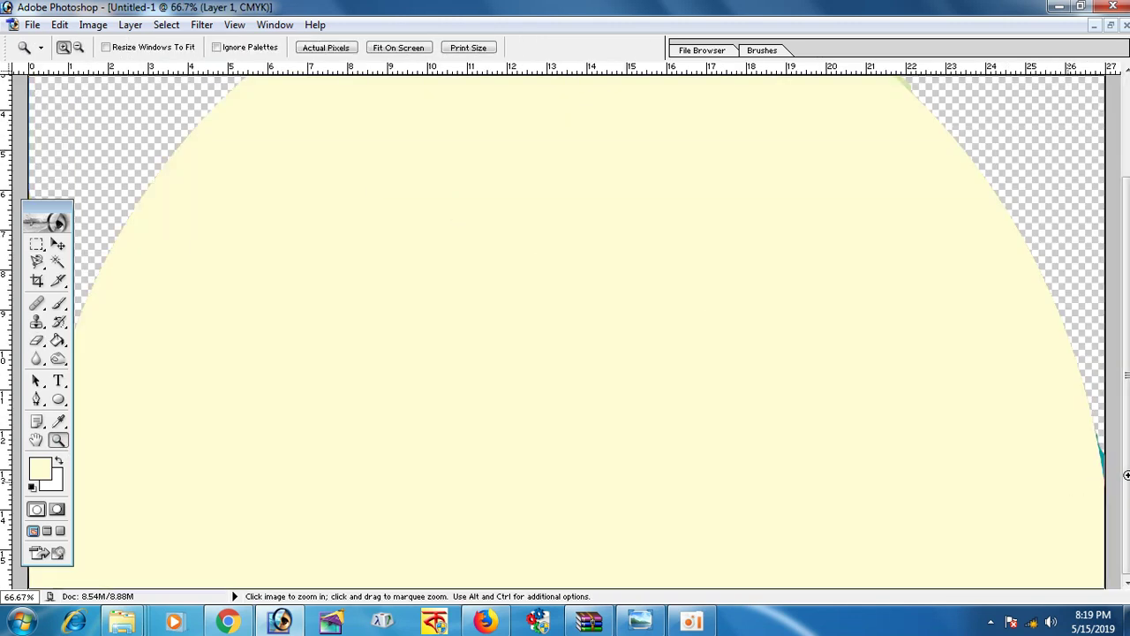
alt+click(1052, 494)
alt+click(1052, 494)
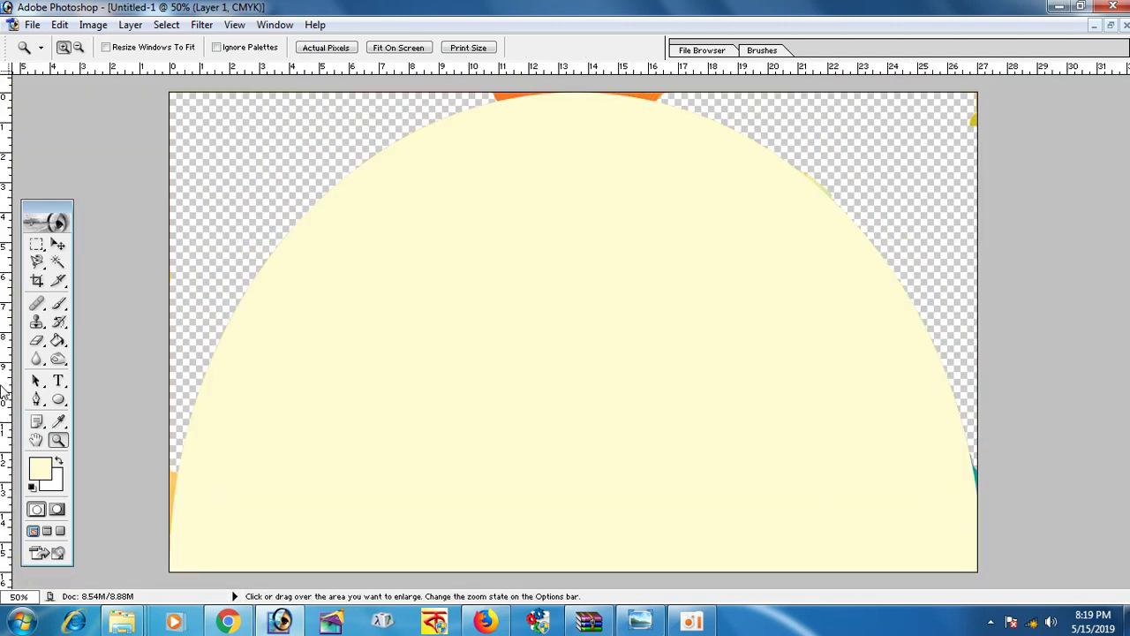
click(36, 261)
click(78, 279)
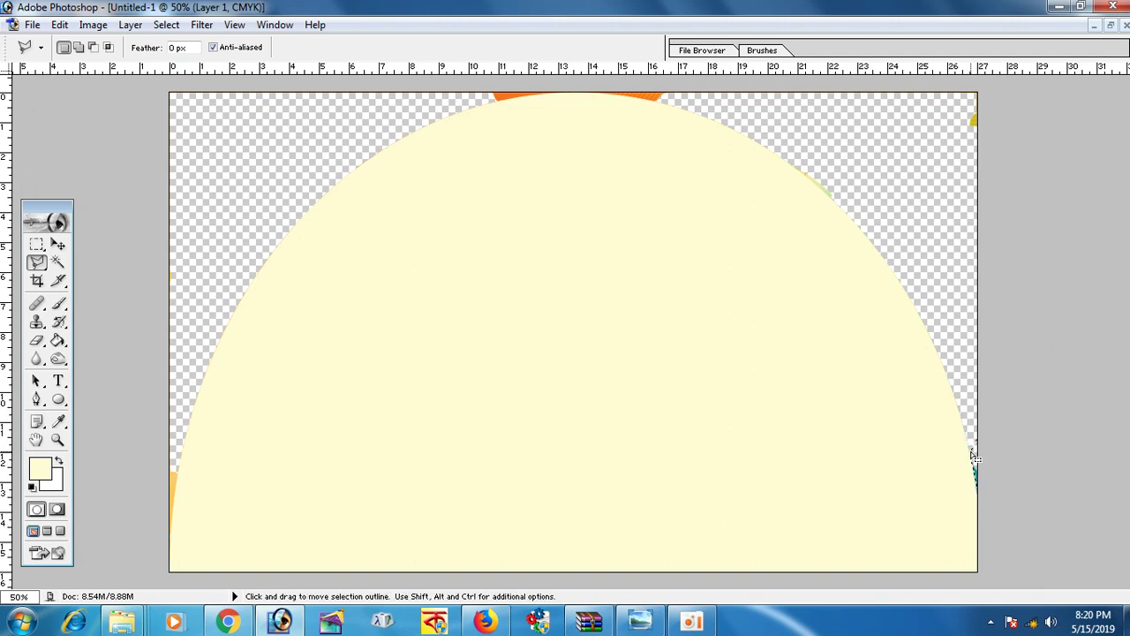
key(ctrl+d)
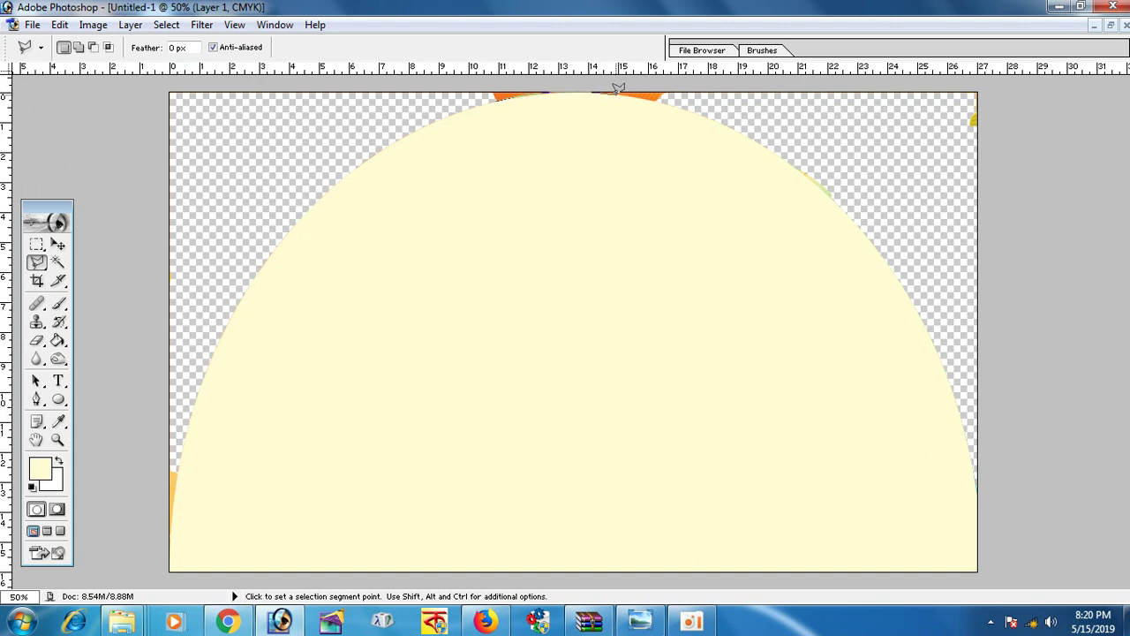
Select and delete the orange slivers along the arch's top edge
click(689, 86)
click(425, 79)
click(437, 102)
double_click(491, 102)
key(Delete)
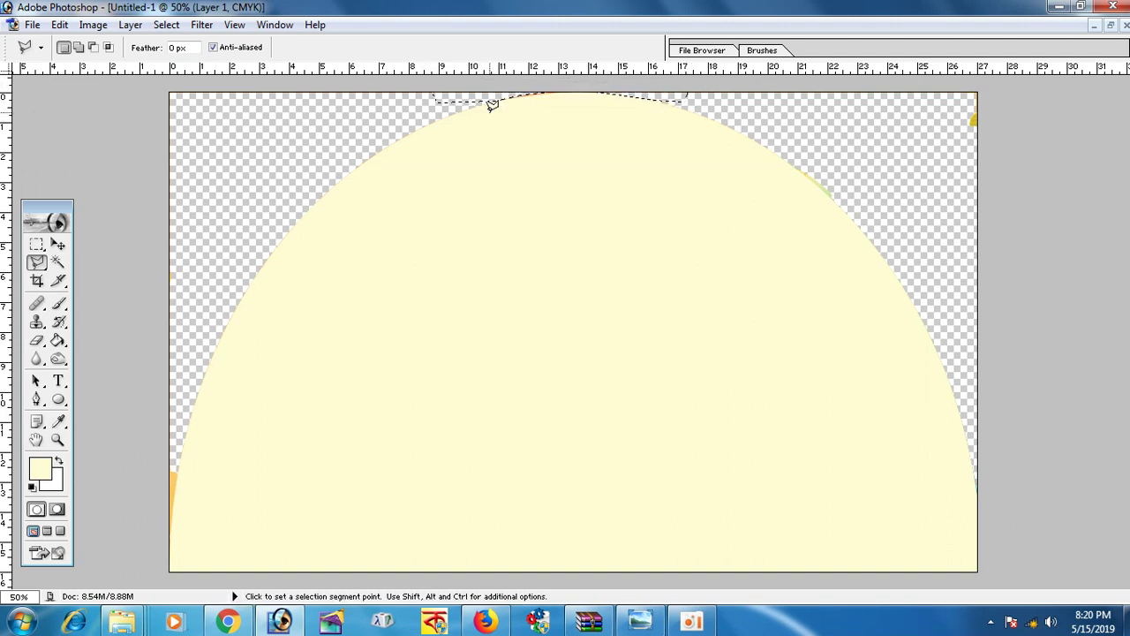
key(ctrl)
key(ctrl+d)
Select the left orange strip and fill it with the cream colour
click(37, 341)
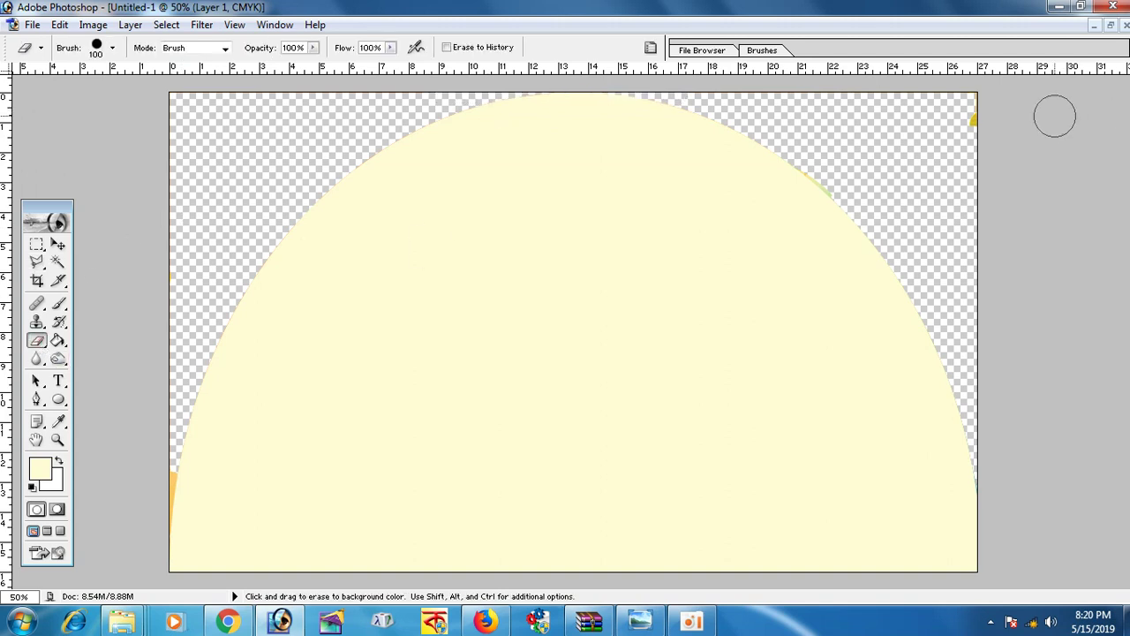
click(37, 263)
click(177, 467)
click(166, 540)
click(177, 466)
key(alt+BackSpace)
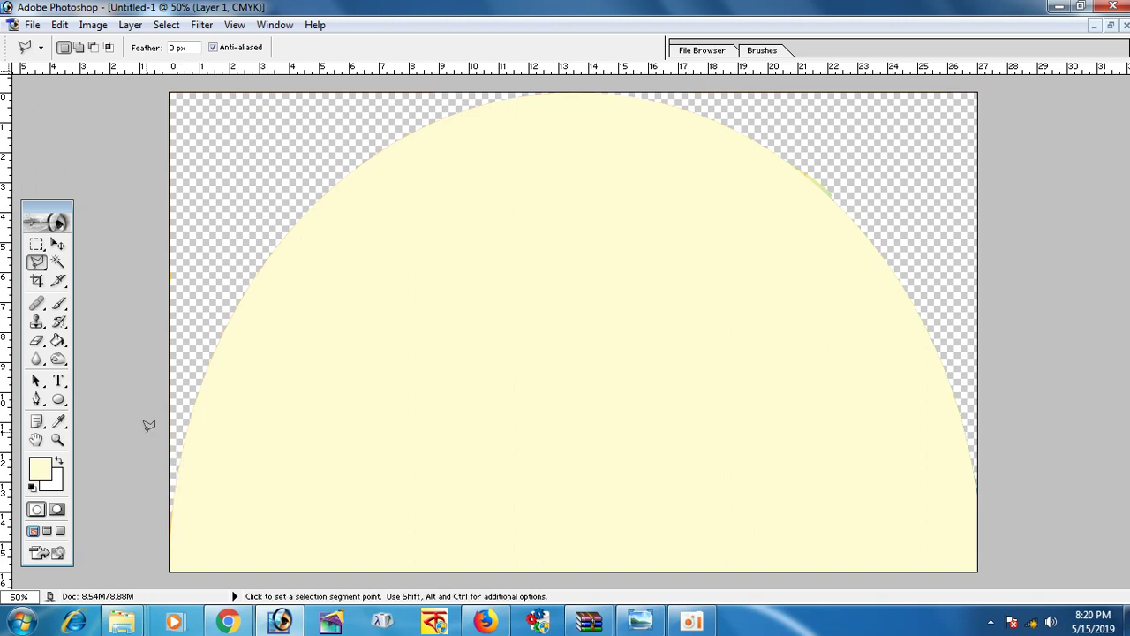
Clip the colourful Layer 1 into the Shape 1 arch with Ctrl+G
click(36, 340)
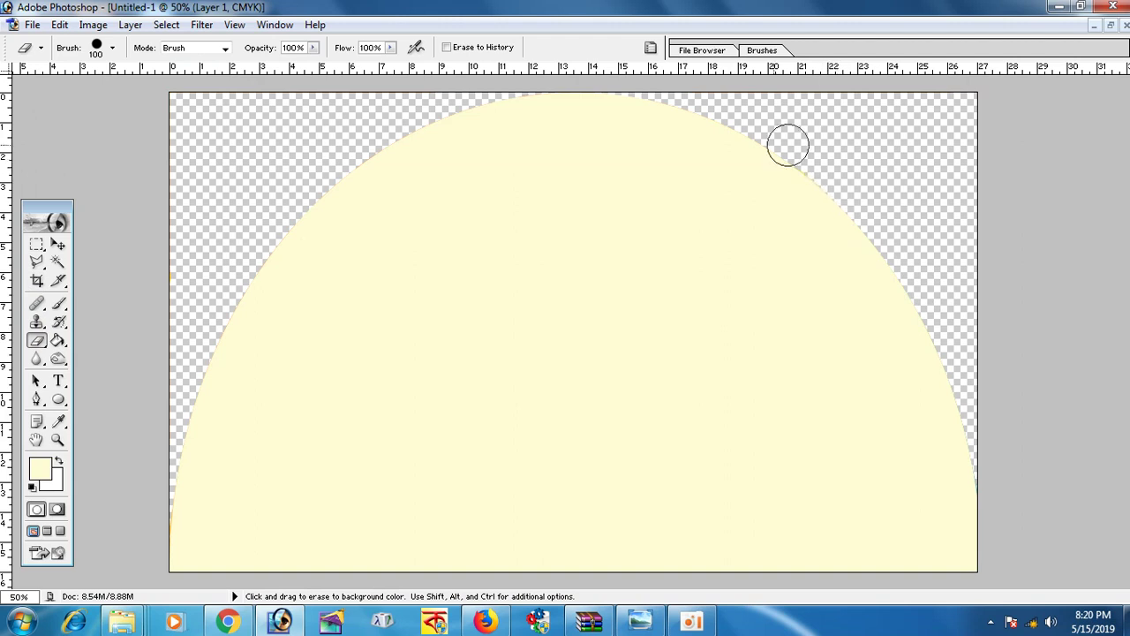
click(58, 244)
right_click(477, 240)
click(490, 251)
key(alt+l)
key(ctrl+g)
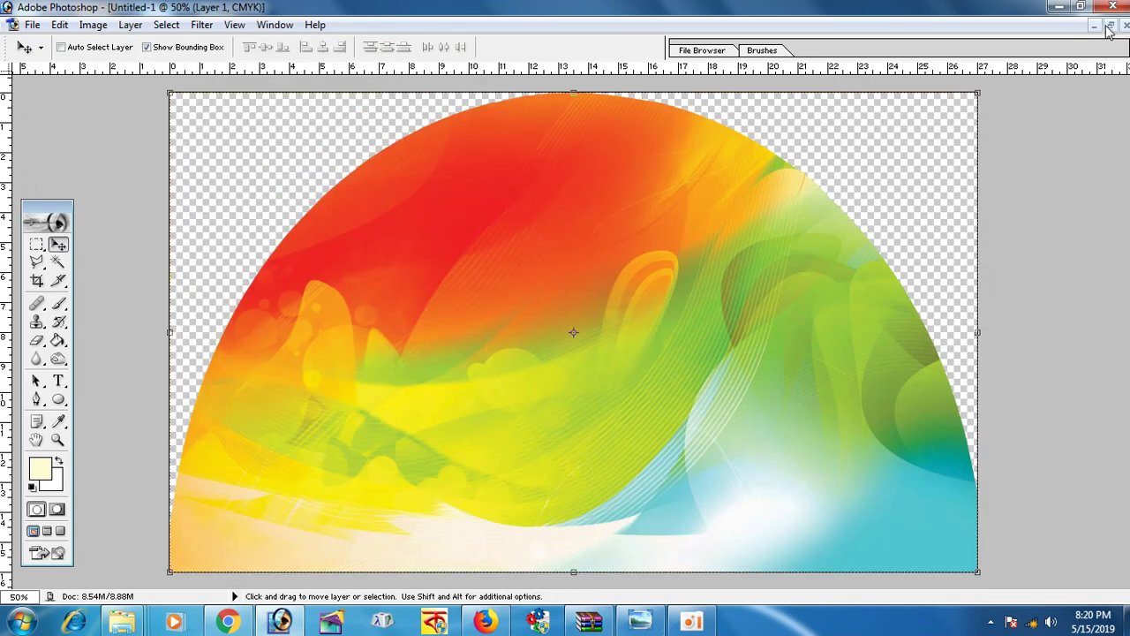
Close the source photo 186229.jpg without saving changes
click(1109, 27)
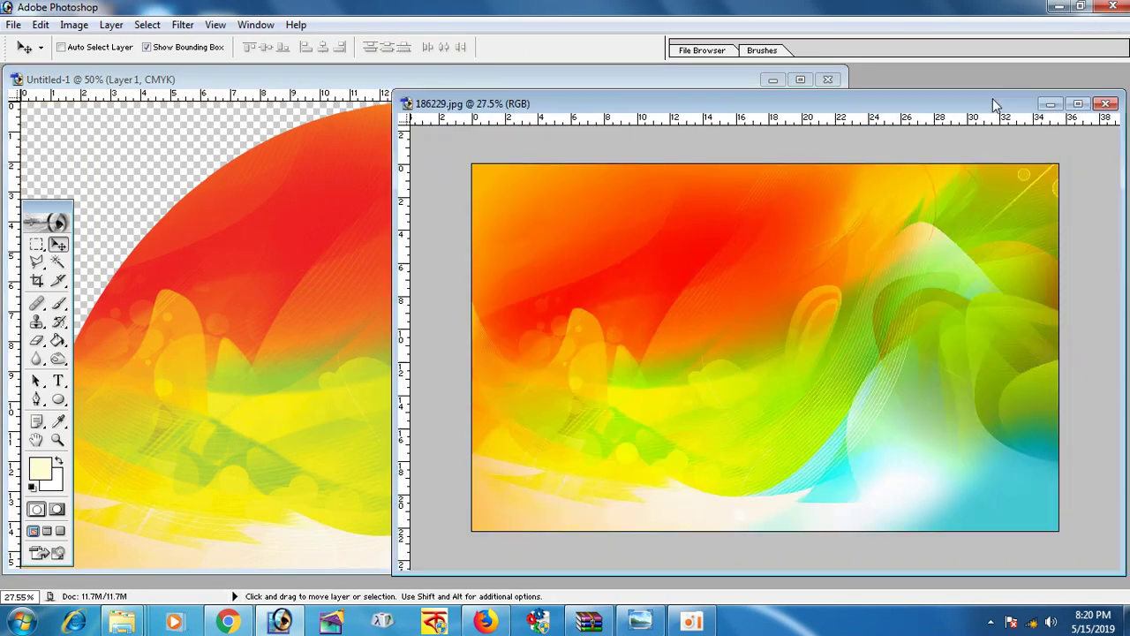
drag(992, 101, 929, 123)
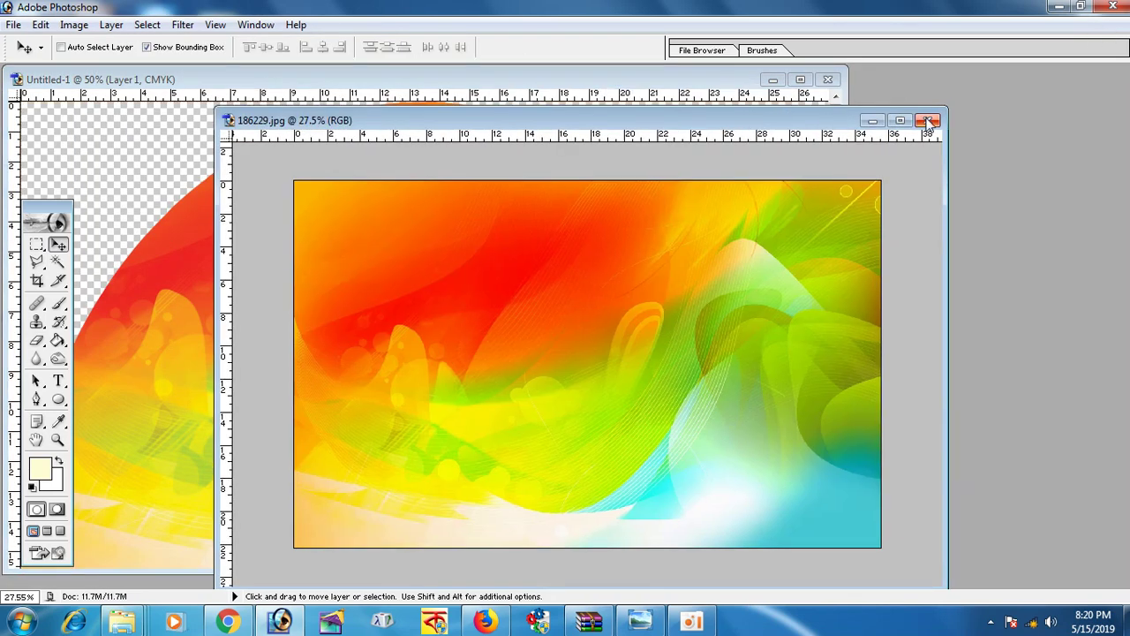
click(928, 122)
click(545, 244)
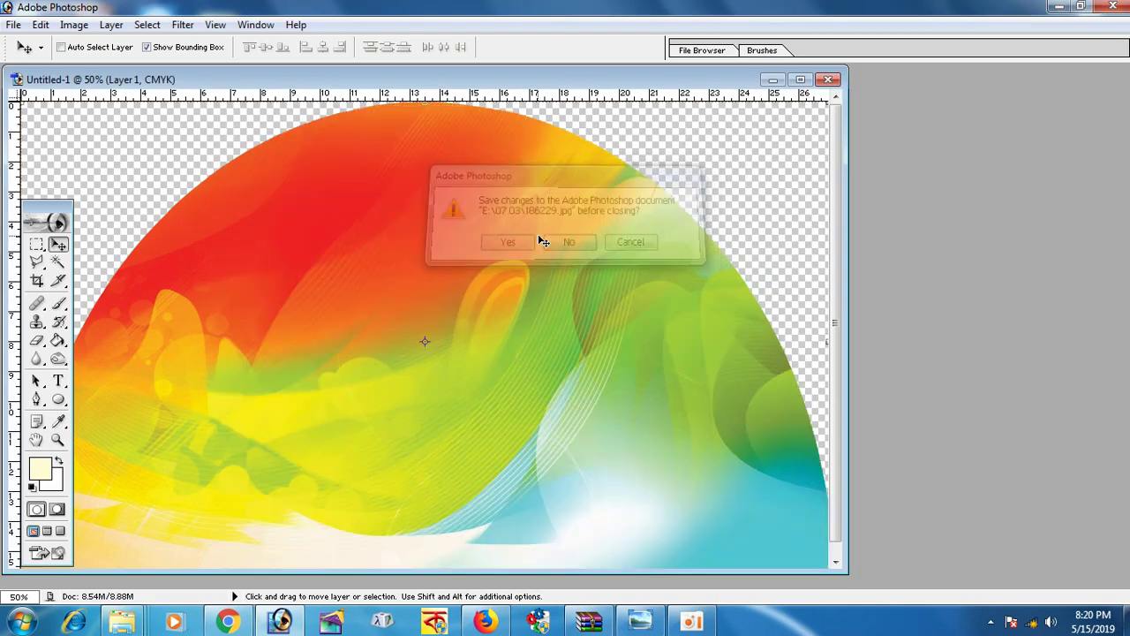
Apply Image onto the arch with Screen blending at 80% opacity
click(74, 25)
click(104, 113)
click(594, 220)
click(556, 342)
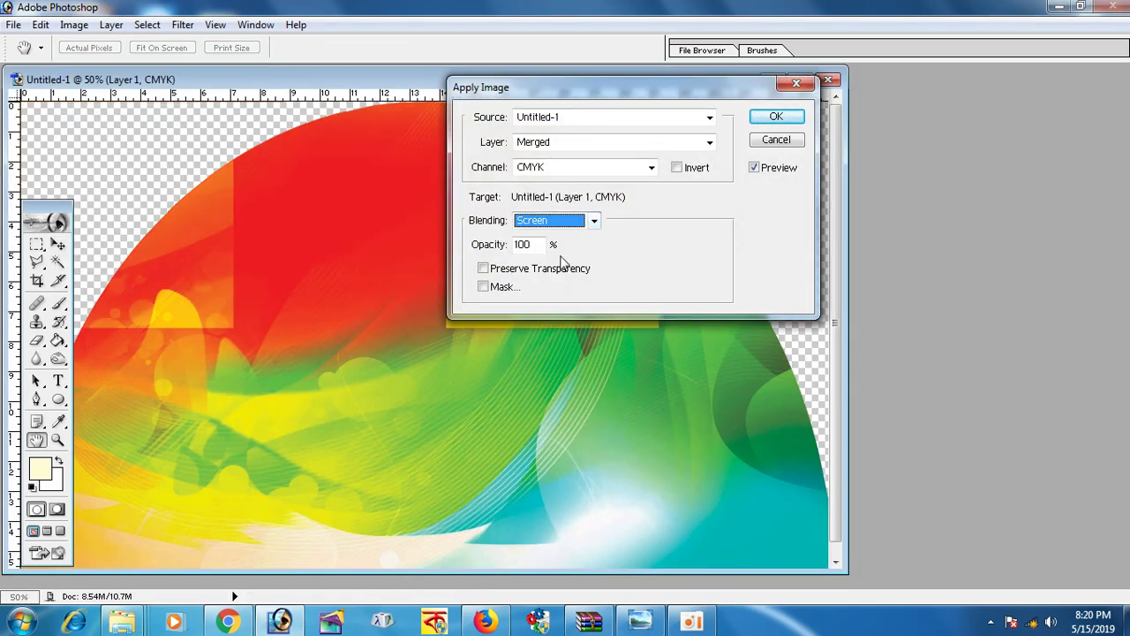
key(Tab)
text(0)
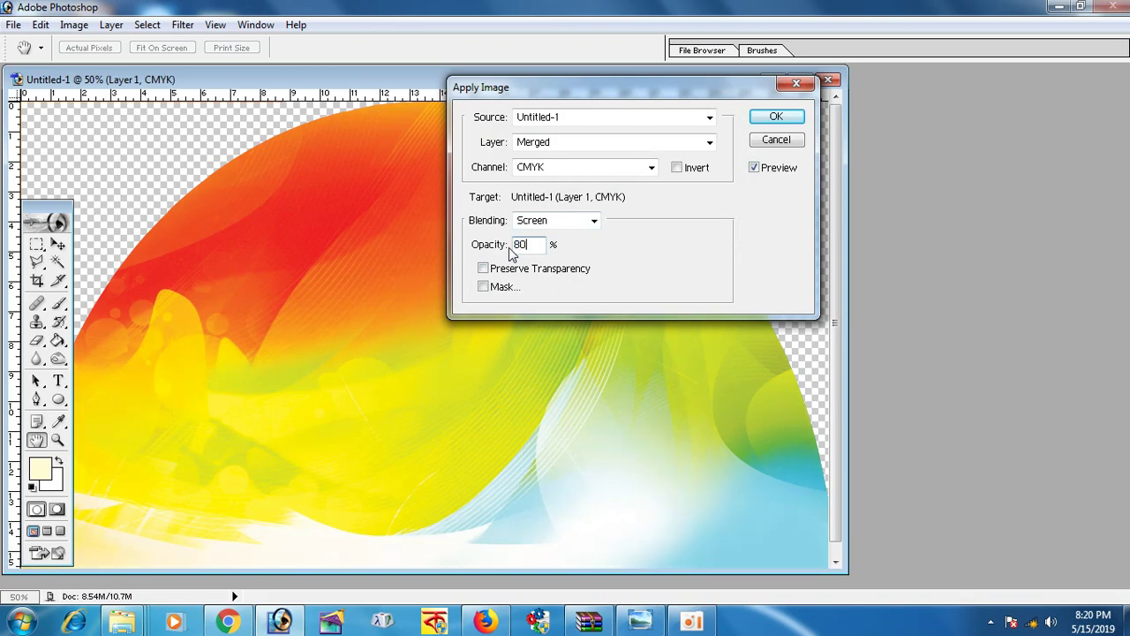
key(Return)
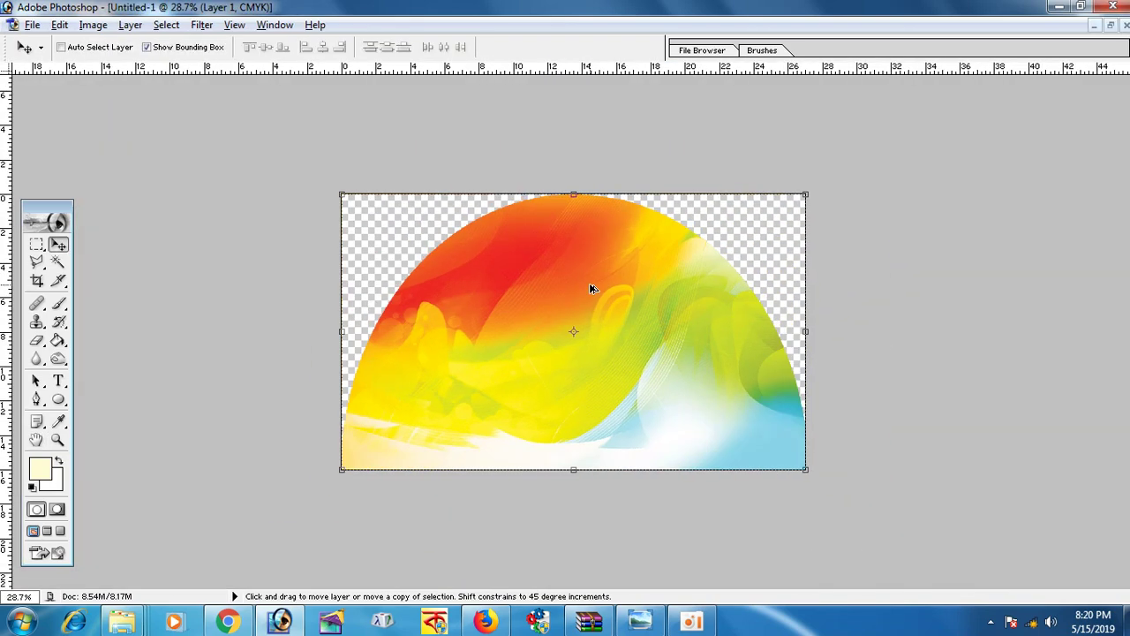
Open Image Size and cancel without resizing, then zoom in on the banner
click(93, 25)
click(119, 158)
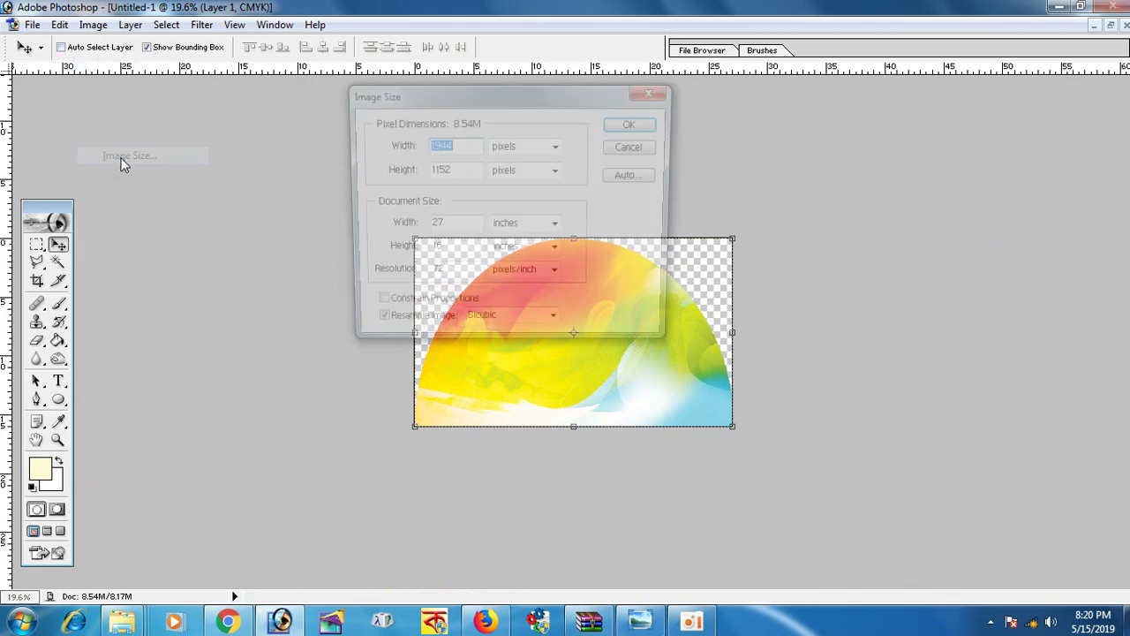
click(634, 150)
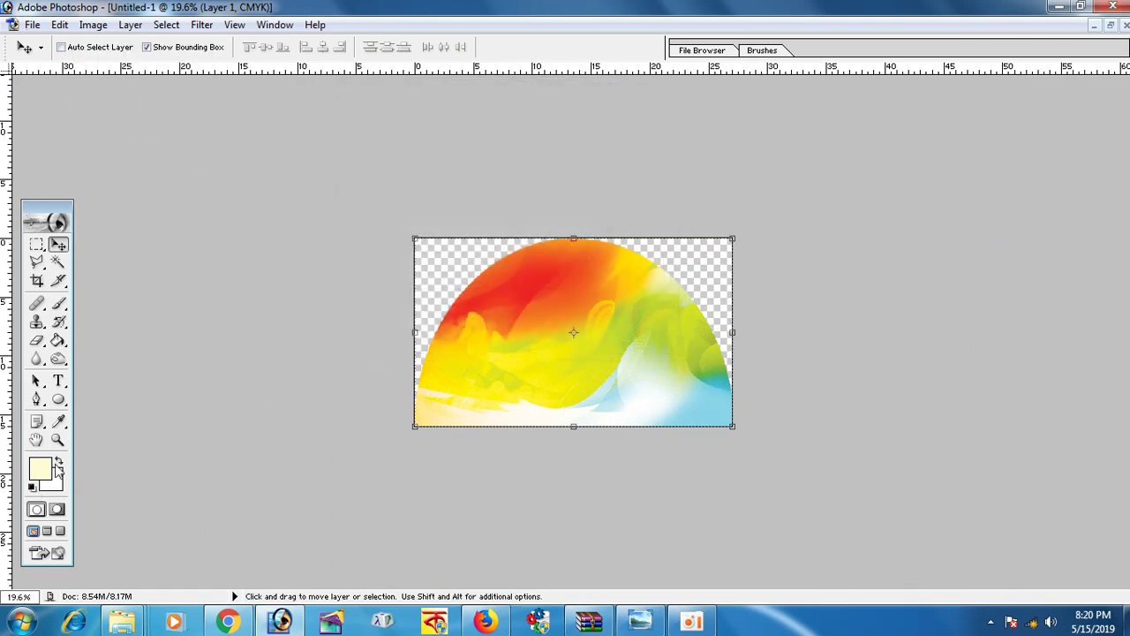
click(57, 440)
click(627, 373)
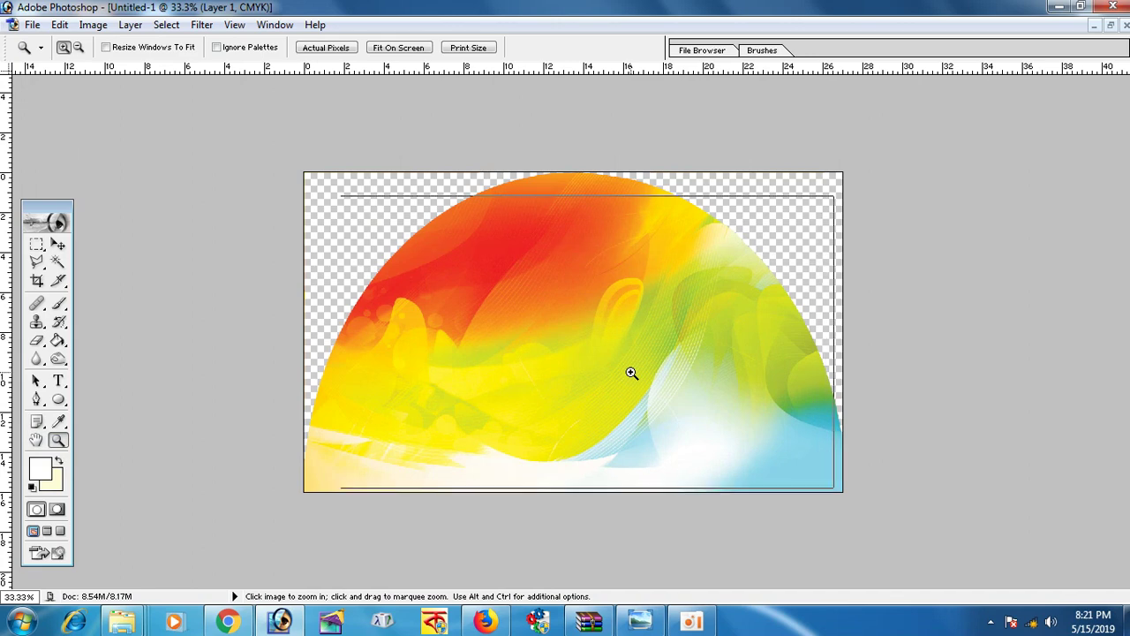
Draw a text box across the lower part of the arch
click(630, 373)
alt+click(632, 373)
click(59, 380)
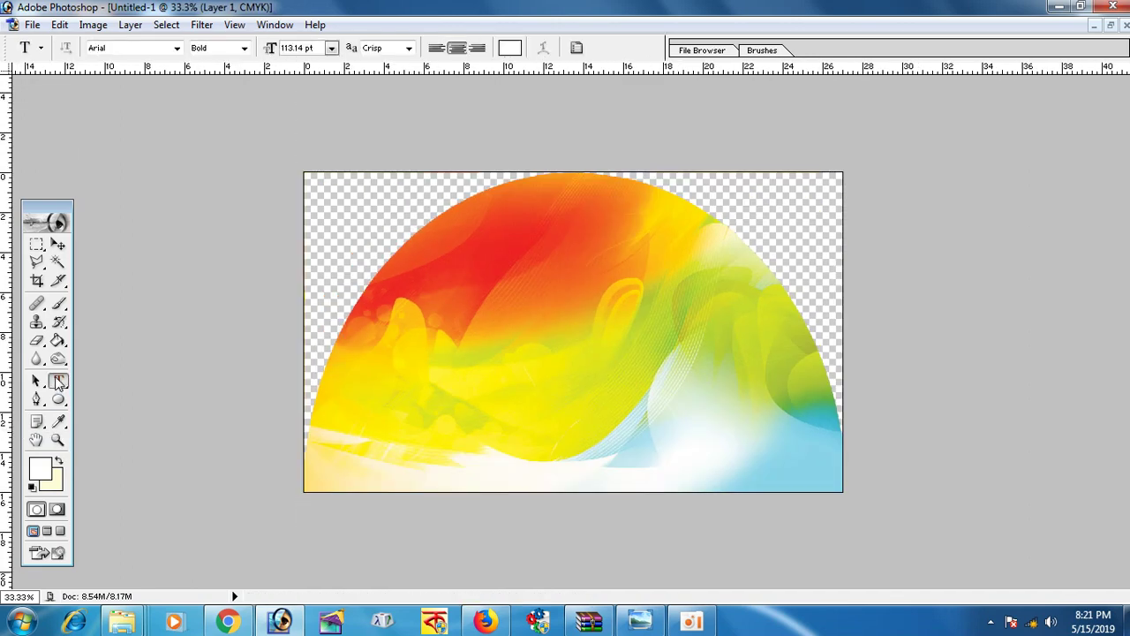
drag(346, 387, 810, 441)
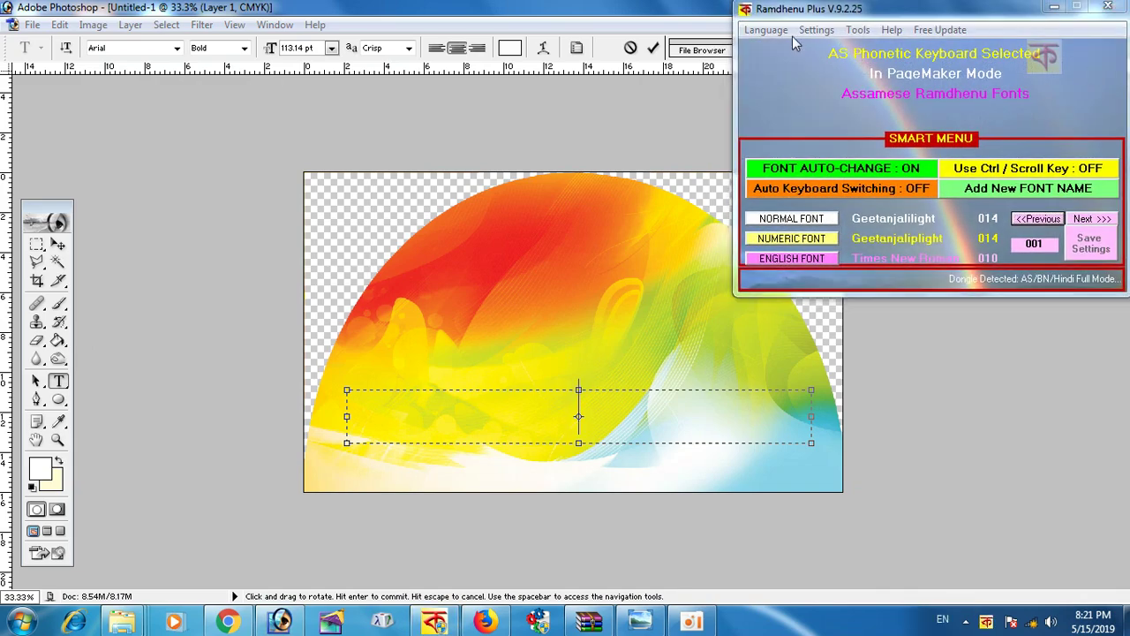
Dismiss the Ramdhenu language options and set the font to ABTT Geetanjali
click(780, 31)
click(631, 7)
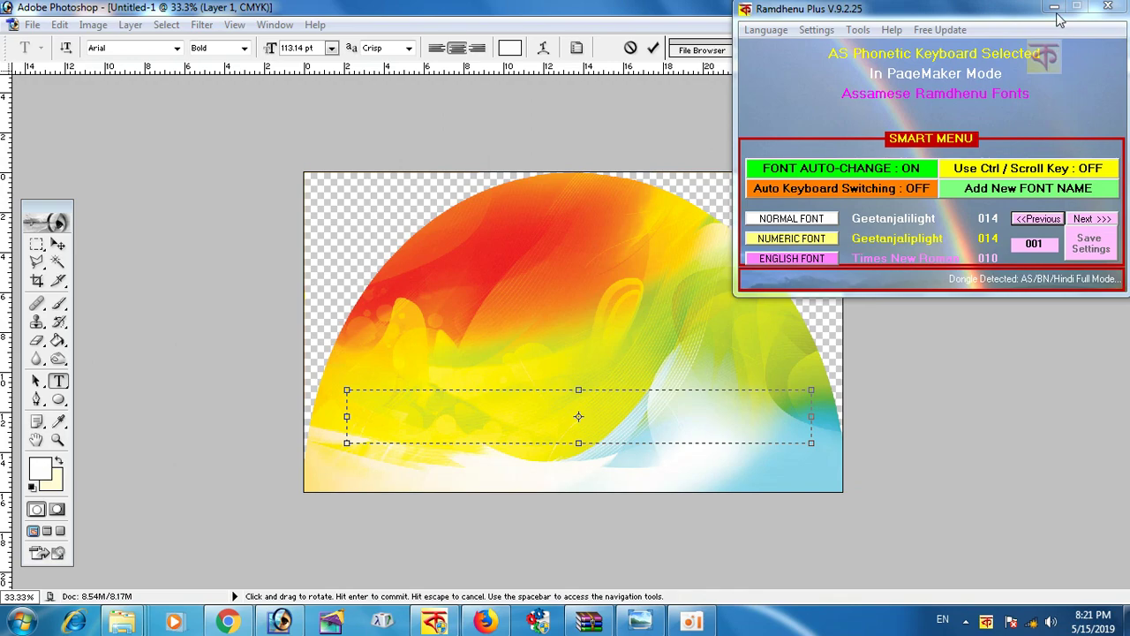
click(1055, 8)
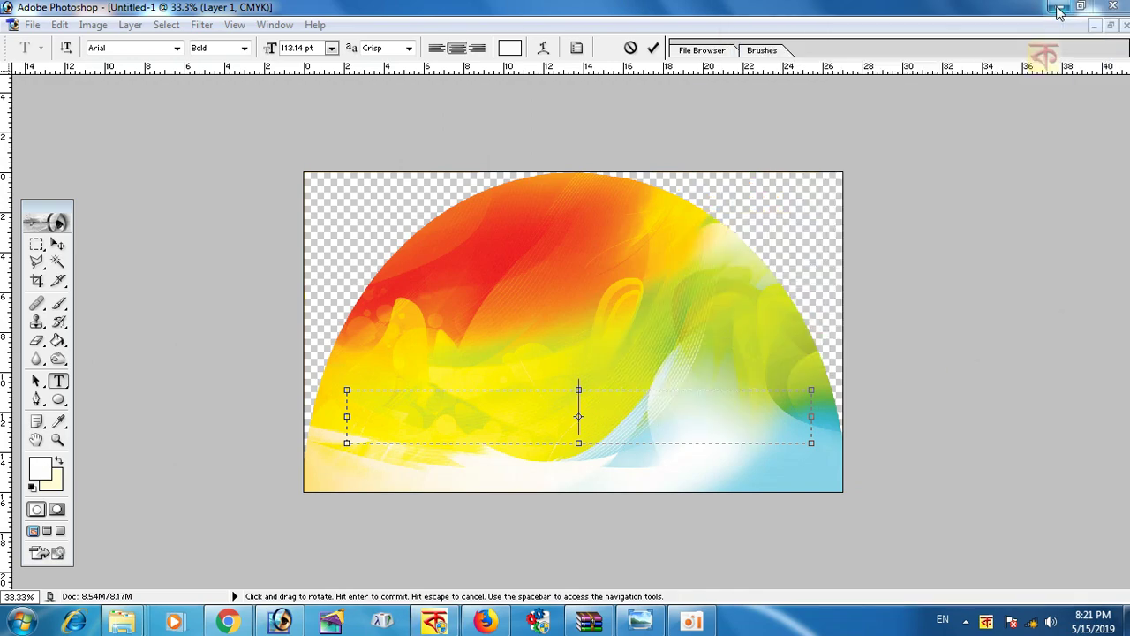
click(177, 47)
drag(227, 119, 227, 88)
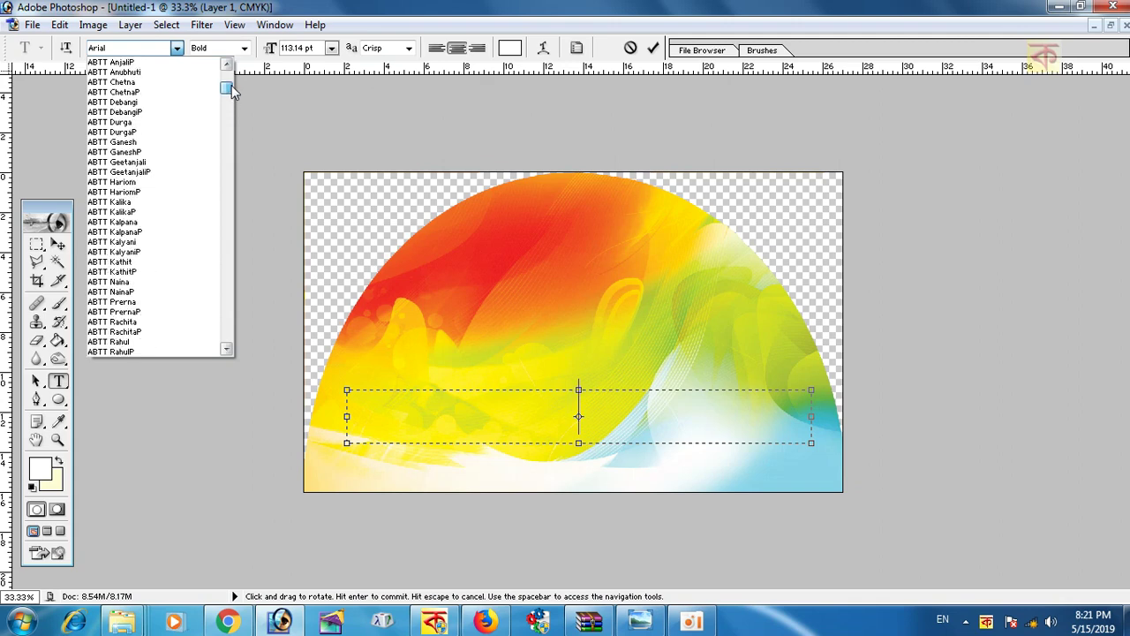
click(182, 162)
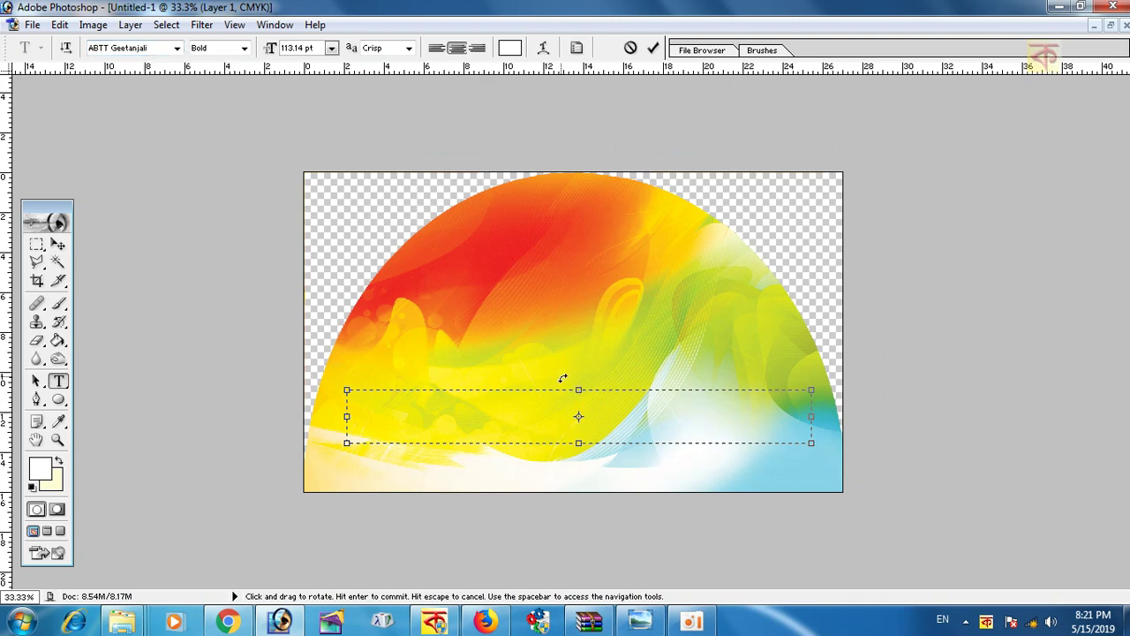
click(579, 416)
Type the Assamese title চায় আইছক্রিম and return to the banner document
text(মনচায় )
text(আইছক্রিম)
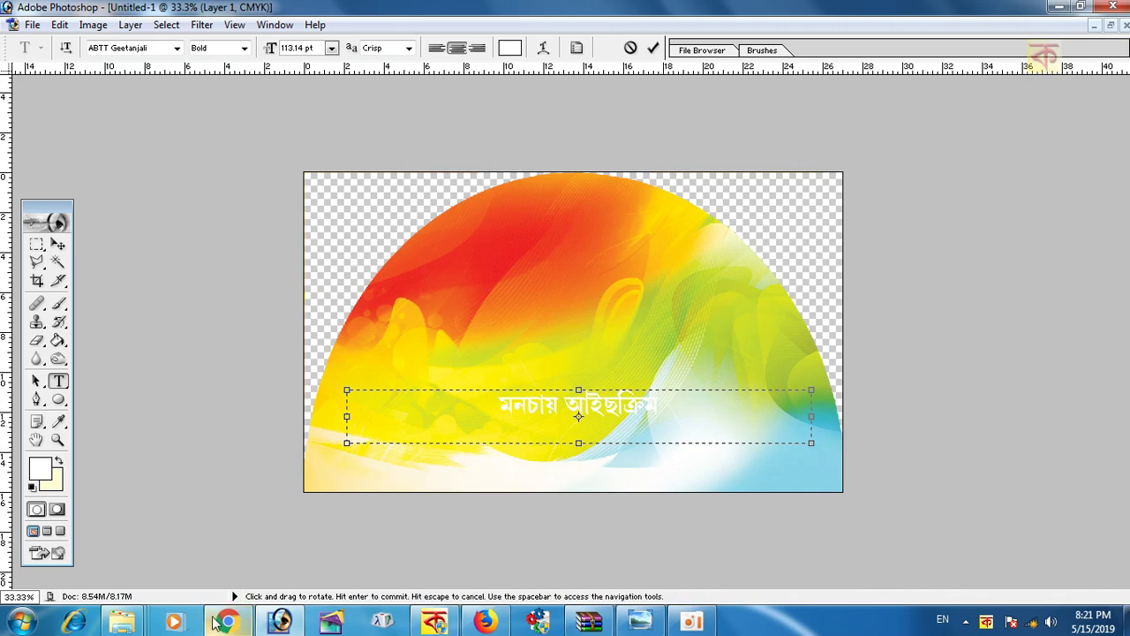
mouse_move(122, 622)
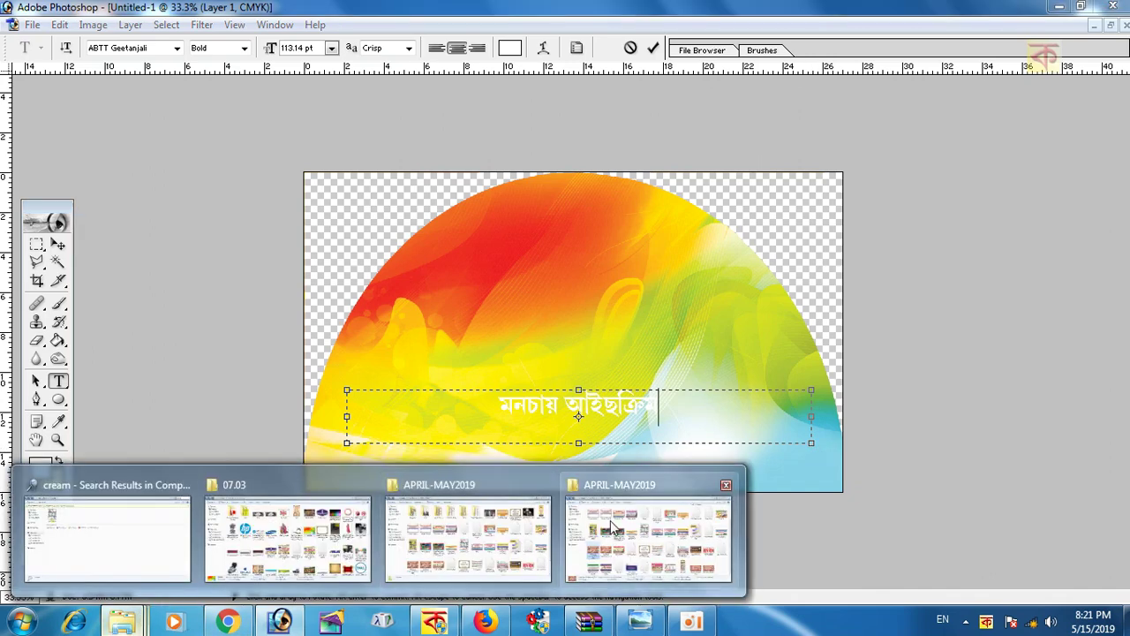
click(611, 520)
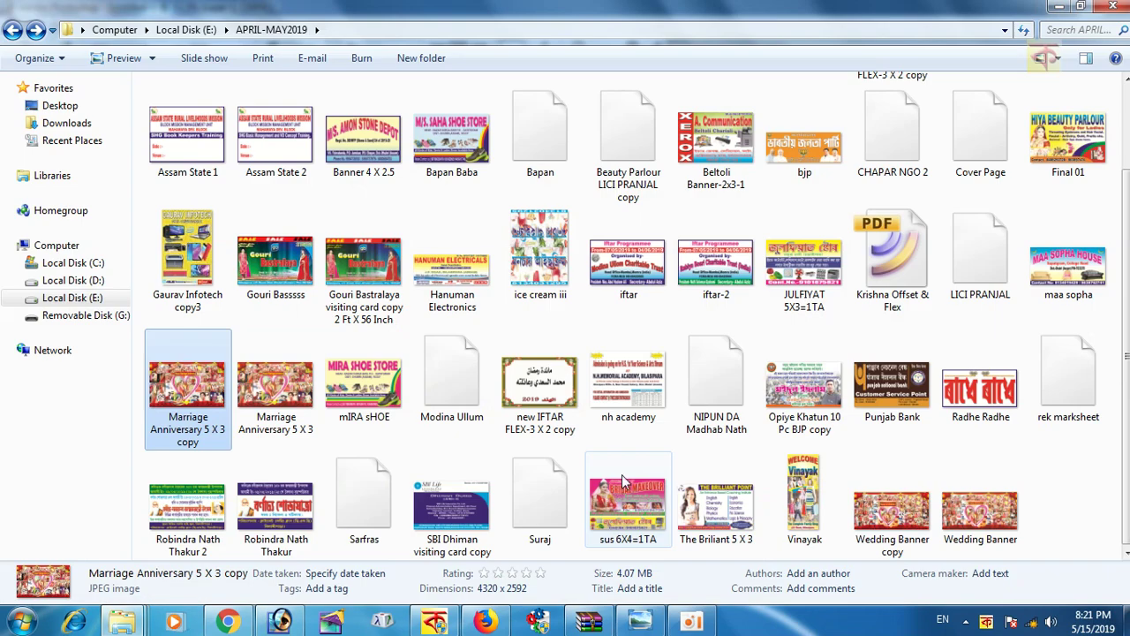
click(1059, 7)
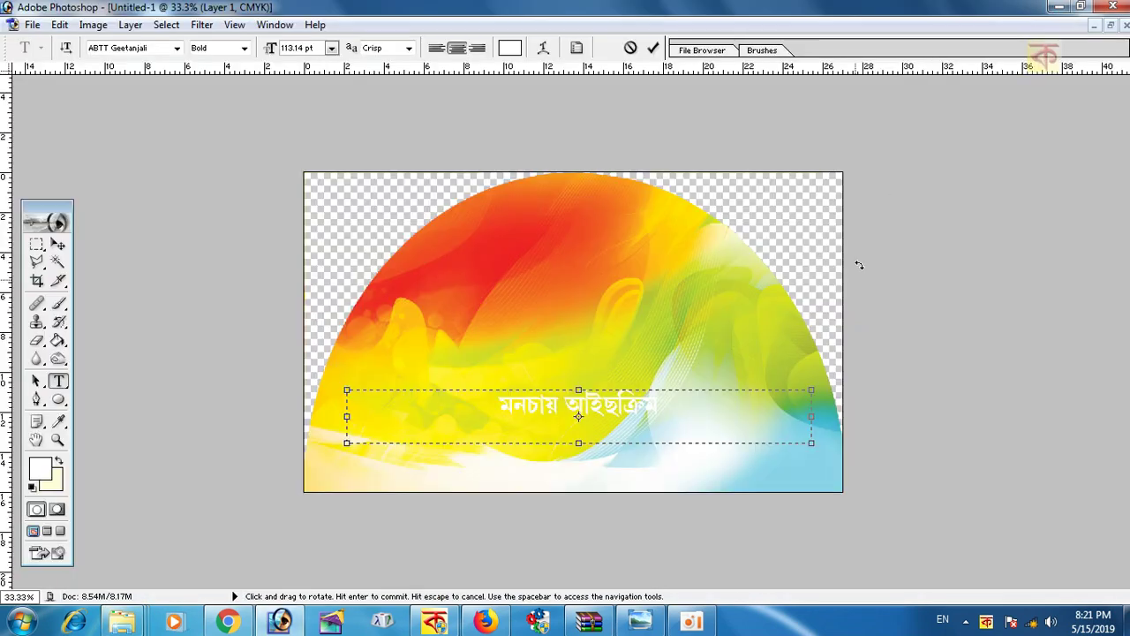
Tighten the text box and stretch the title wider and taller across the arch
drag(811, 442, 519, 419)
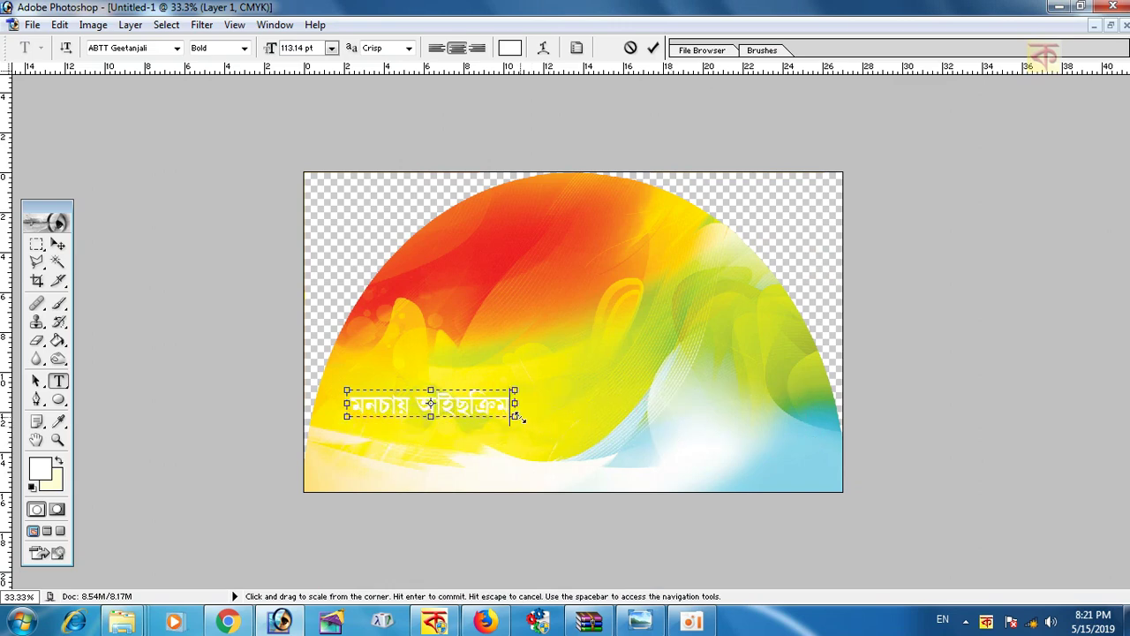
click(57, 244)
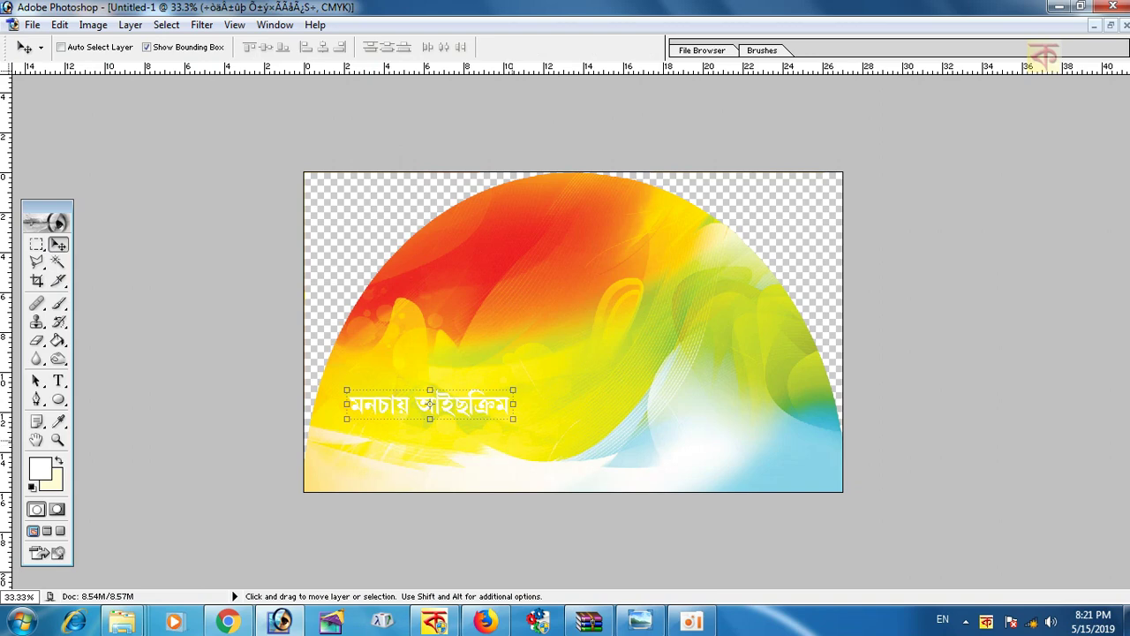
drag(513, 402, 798, 403)
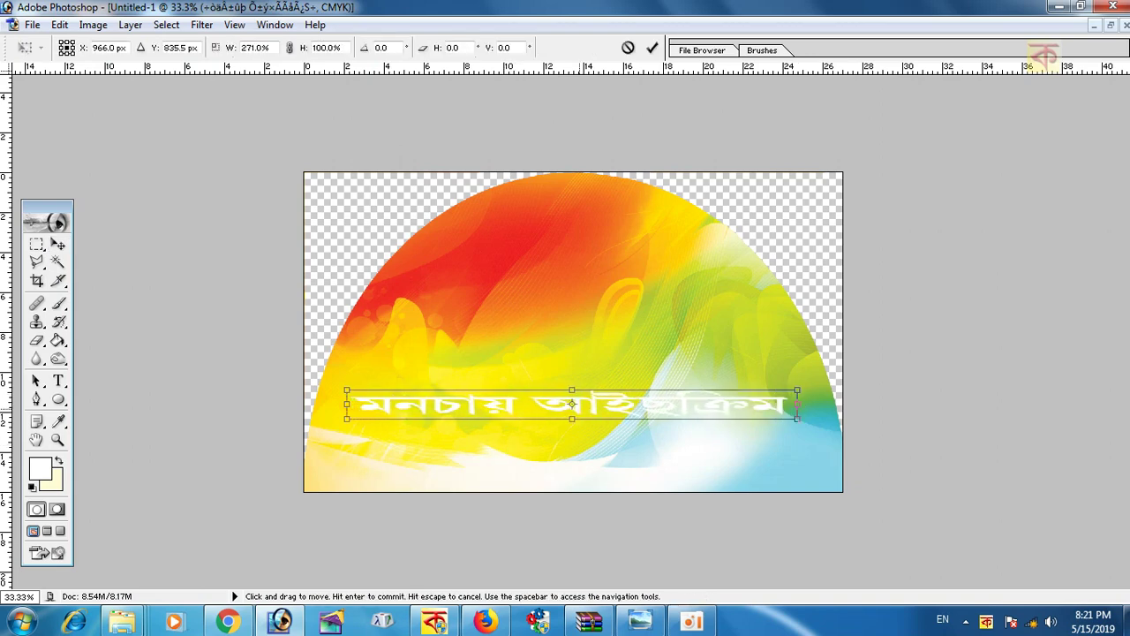
drag(572, 385, 572, 344)
key(Return)
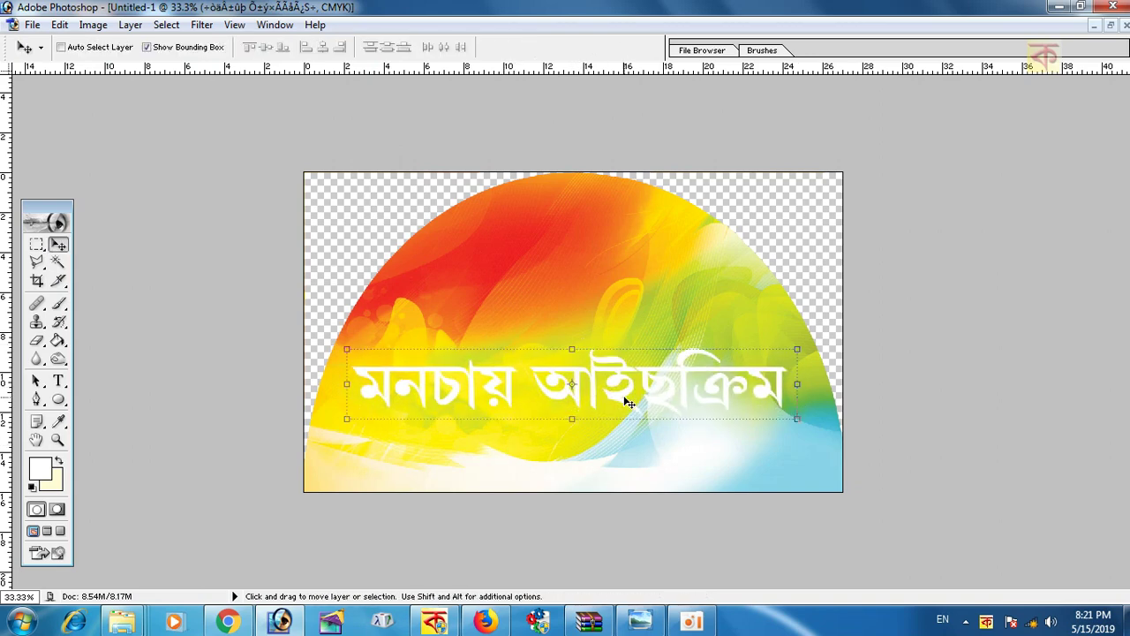
Move the title higher, narrow it to about 91% width, and select all its text
drag(621, 401, 621, 323)
drag(339, 313, 366, 312)
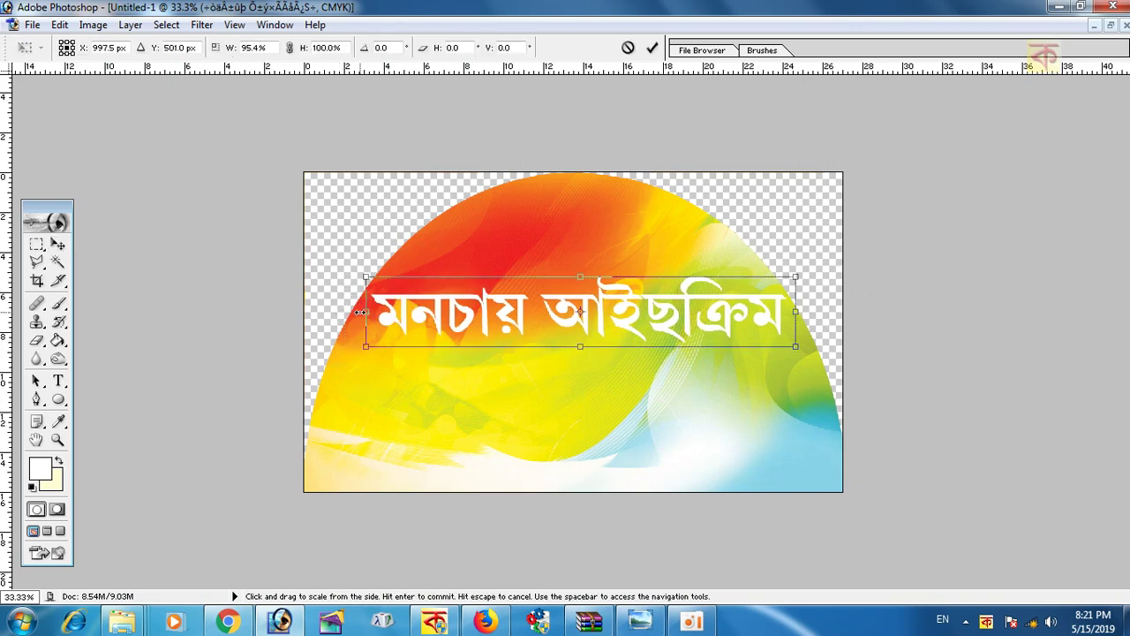
drag(798, 311, 777, 311)
key(Return)
click(58, 381)
click(587, 327)
key(ctrl+a)
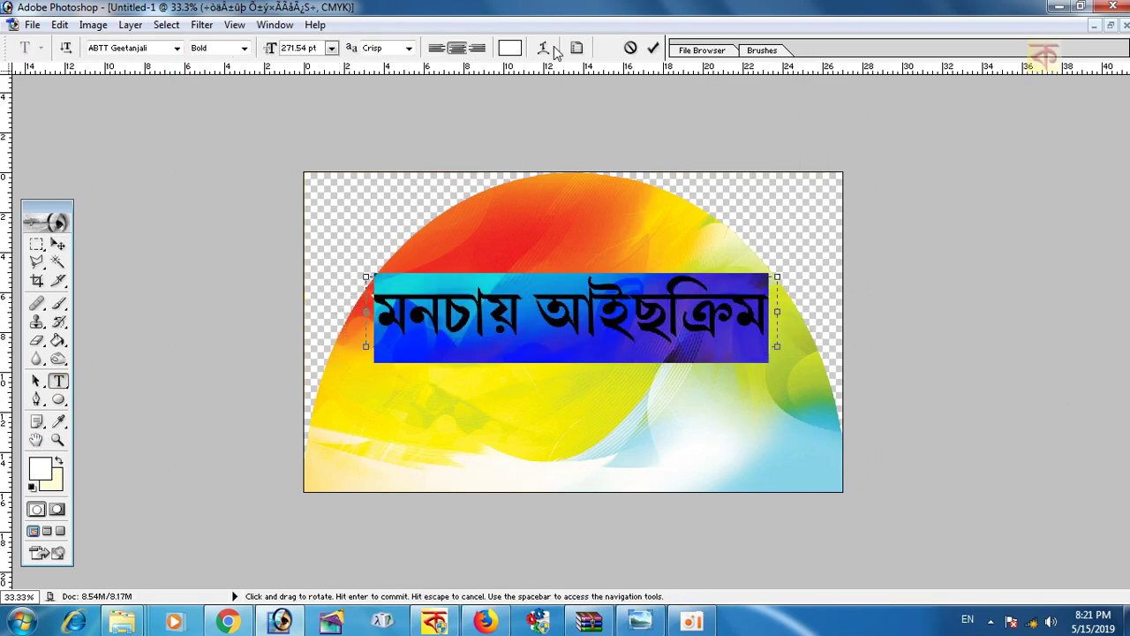
Warp the title text with the Arch style at +59 bend and commit it
click(550, 50)
click(537, 241)
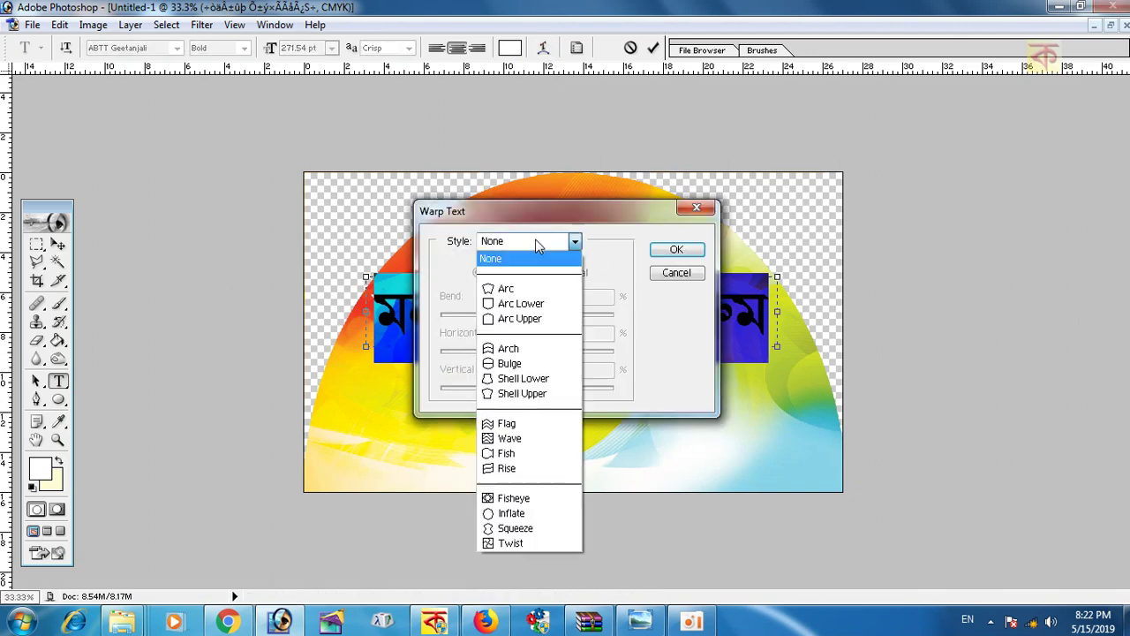
click(522, 349)
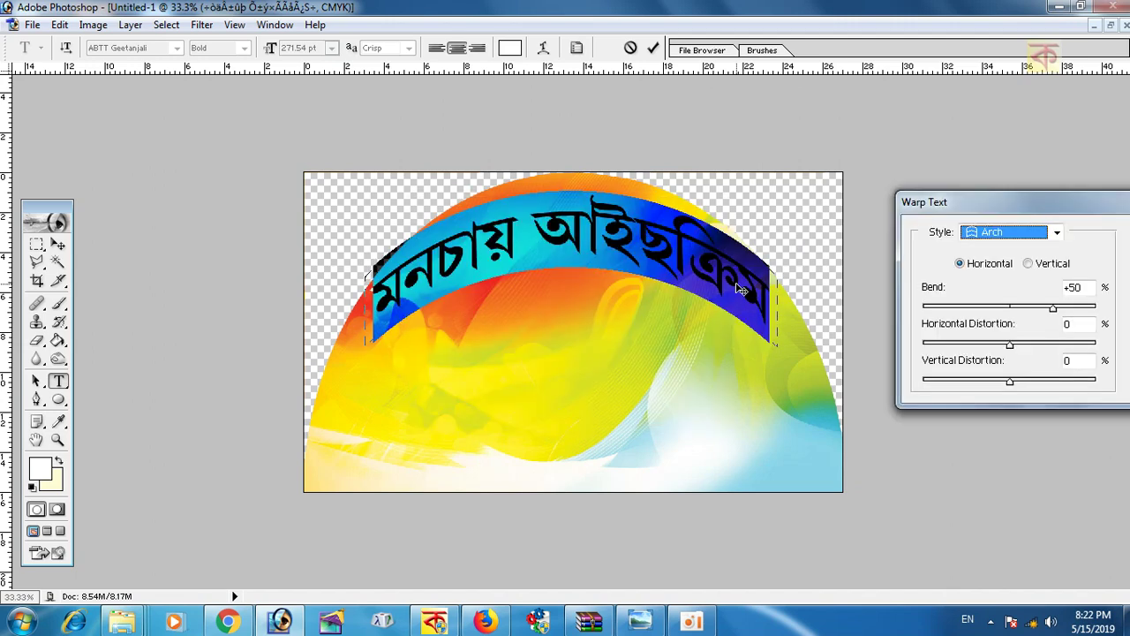
drag(1053, 309, 1062, 311)
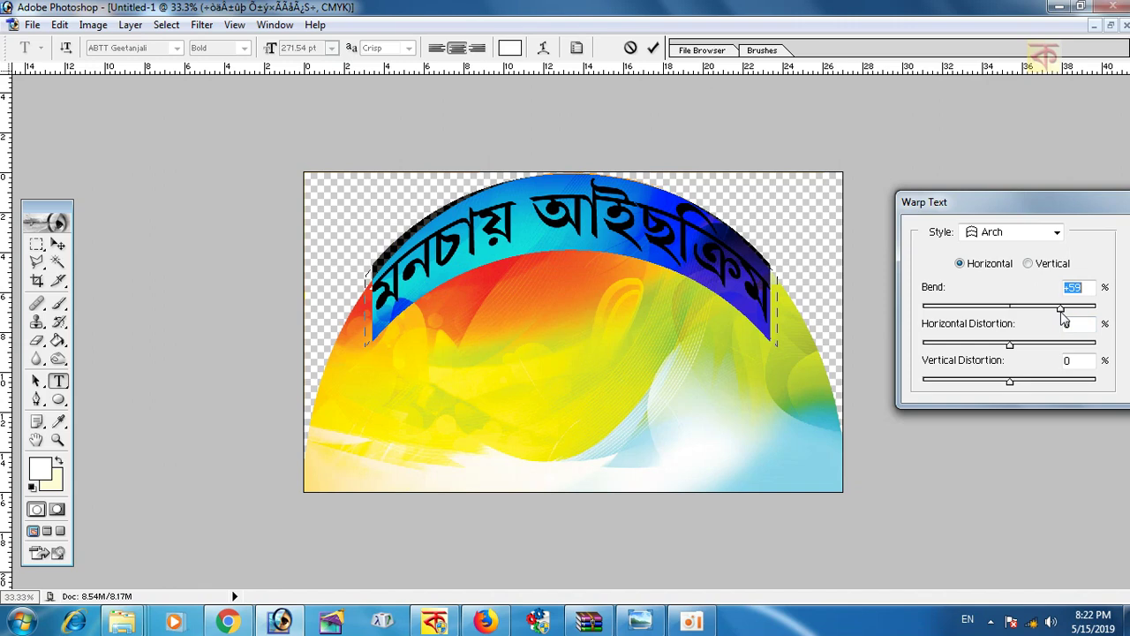
drag(1037, 207, 943, 210)
click(1067, 247)
click(40, 245)
click(58, 244)
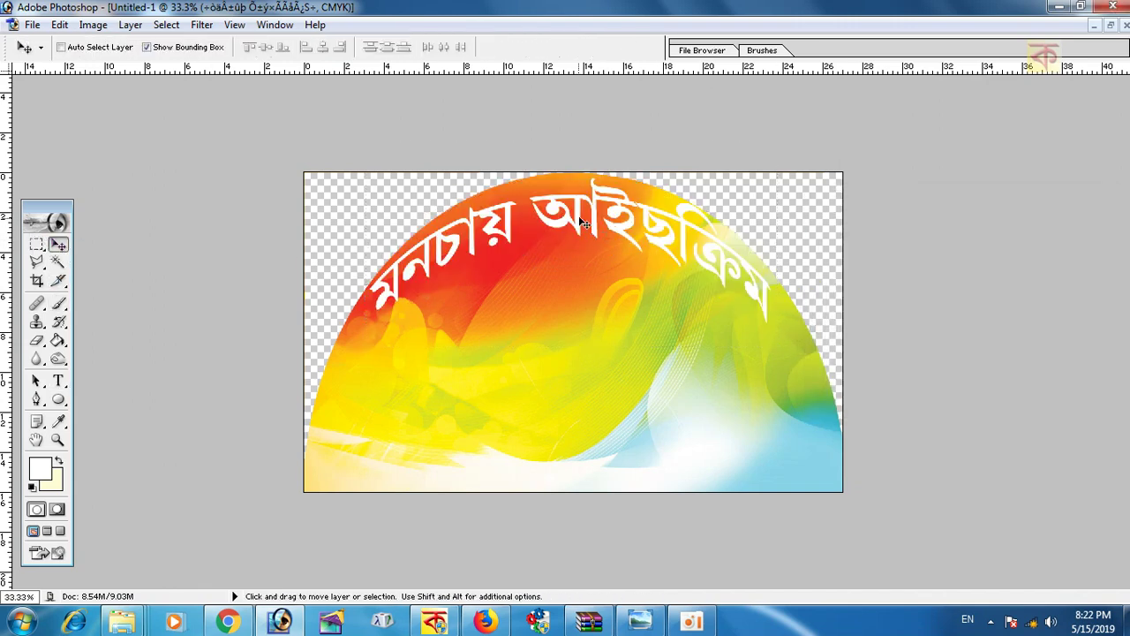
Stretch the arched title to about 125% height and 102% width
drag(585, 213, 579, 243)
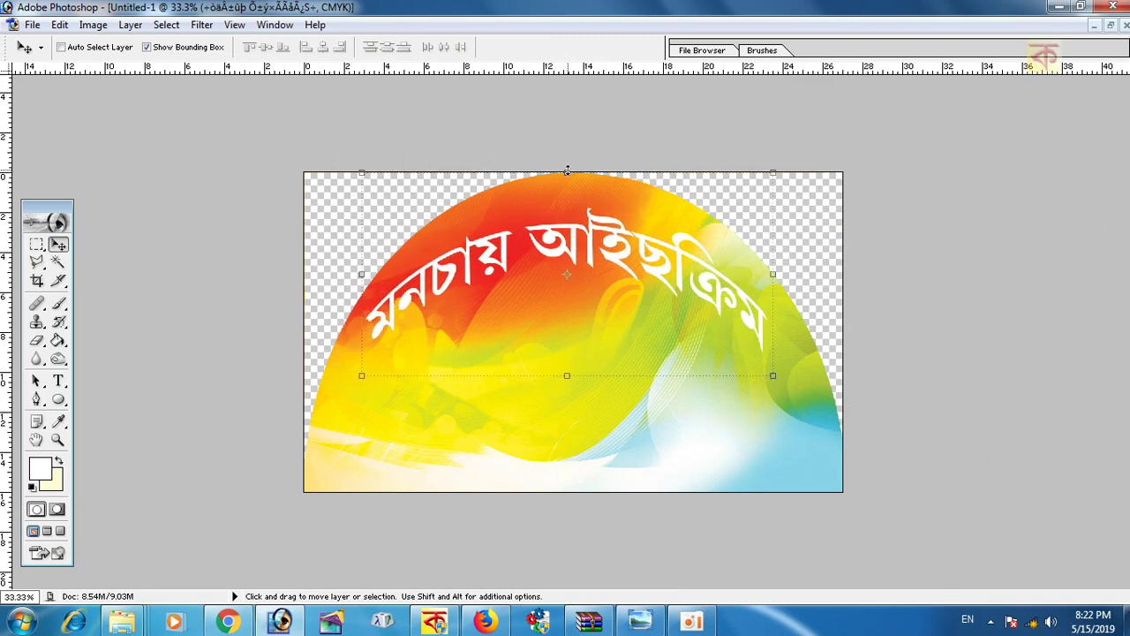
drag(567, 170, 569, 125)
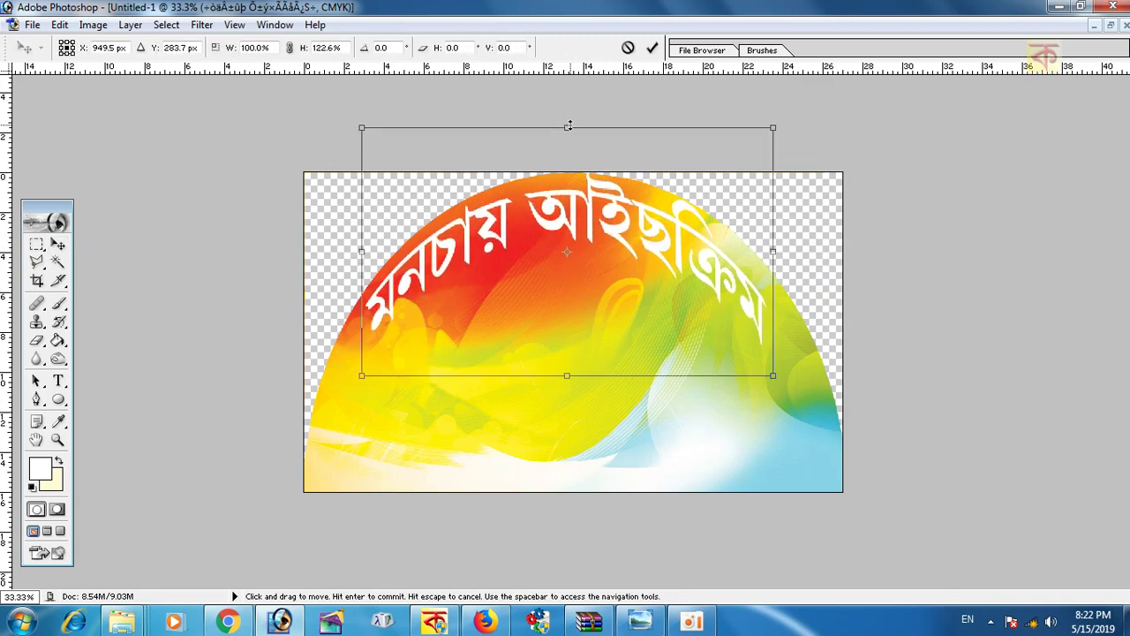
drag(567, 376, 565, 384)
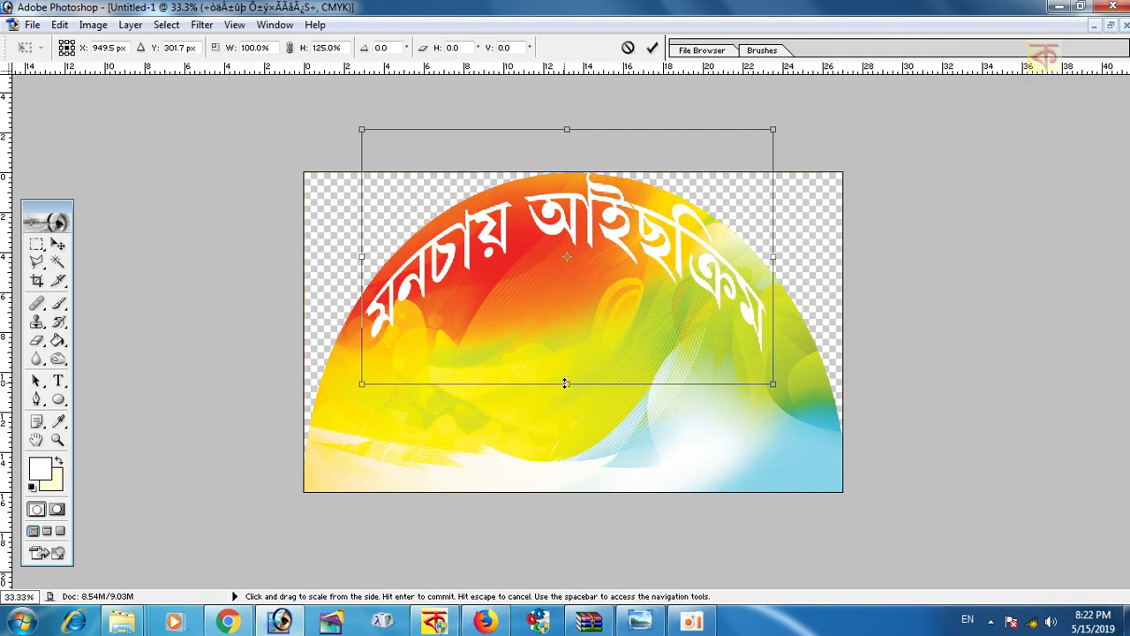
drag(772, 256, 779, 256)
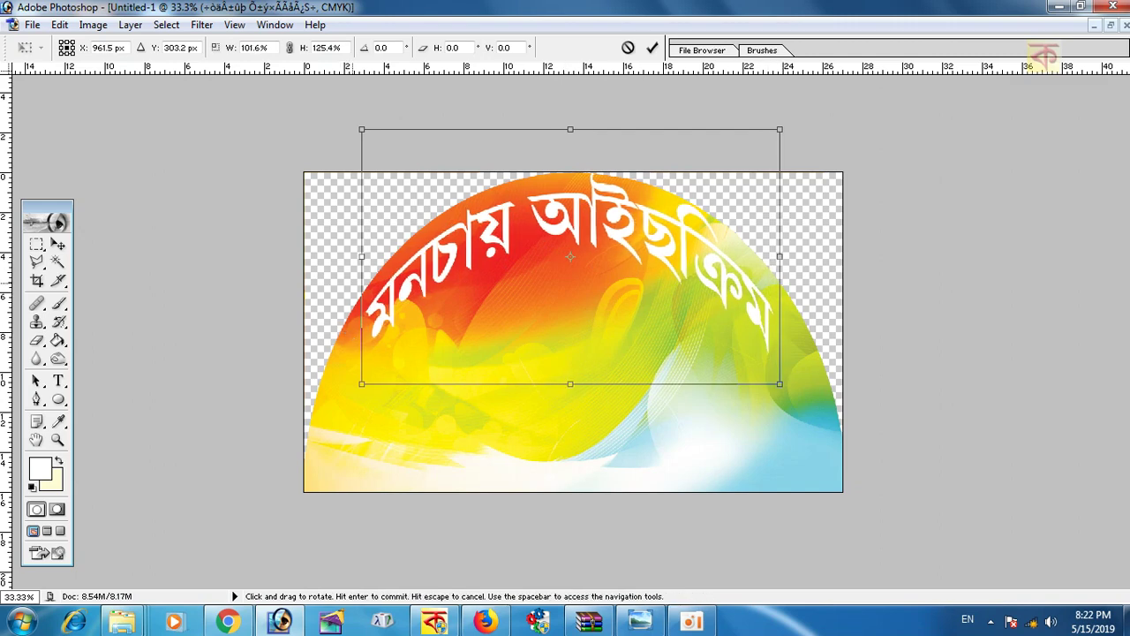
drag(361, 256, 358, 256)
key(Return)
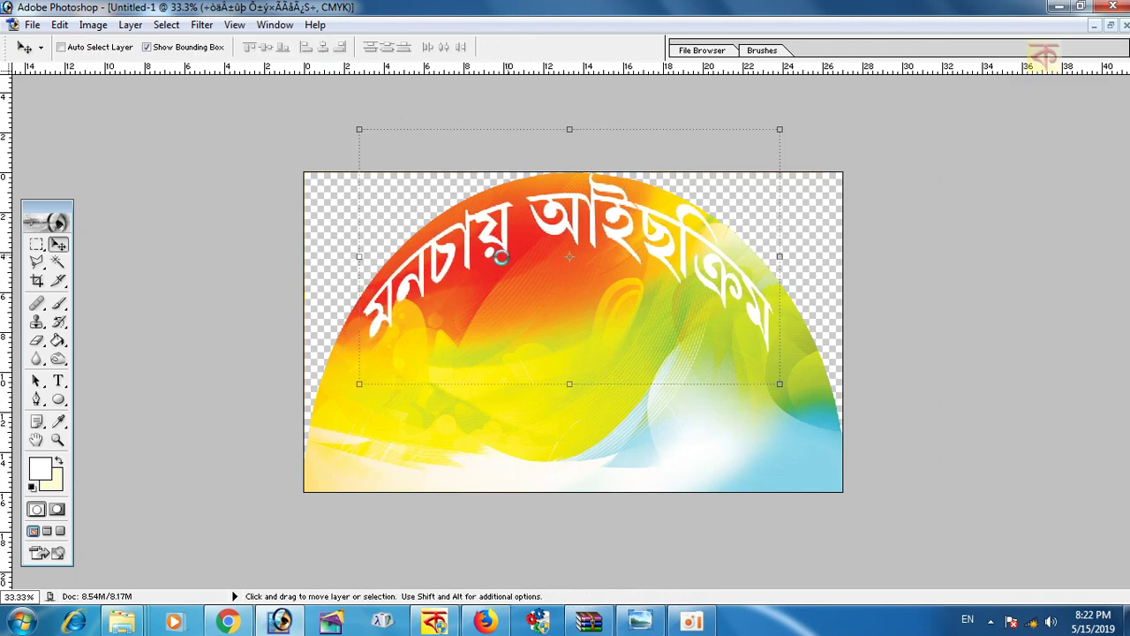
Colour all the title text dark blue, C100 M100
click(59, 383)
click(361, 374)
key(ctrl+a)
click(509, 47)
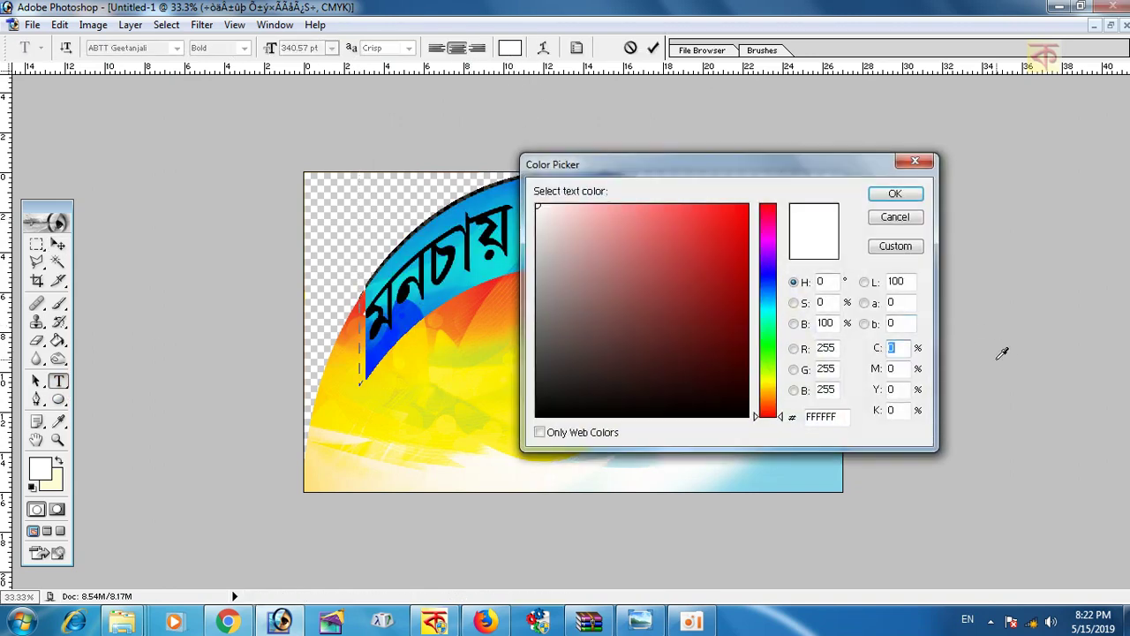
text(100)
key(Tab)
text(100)
key(Return)
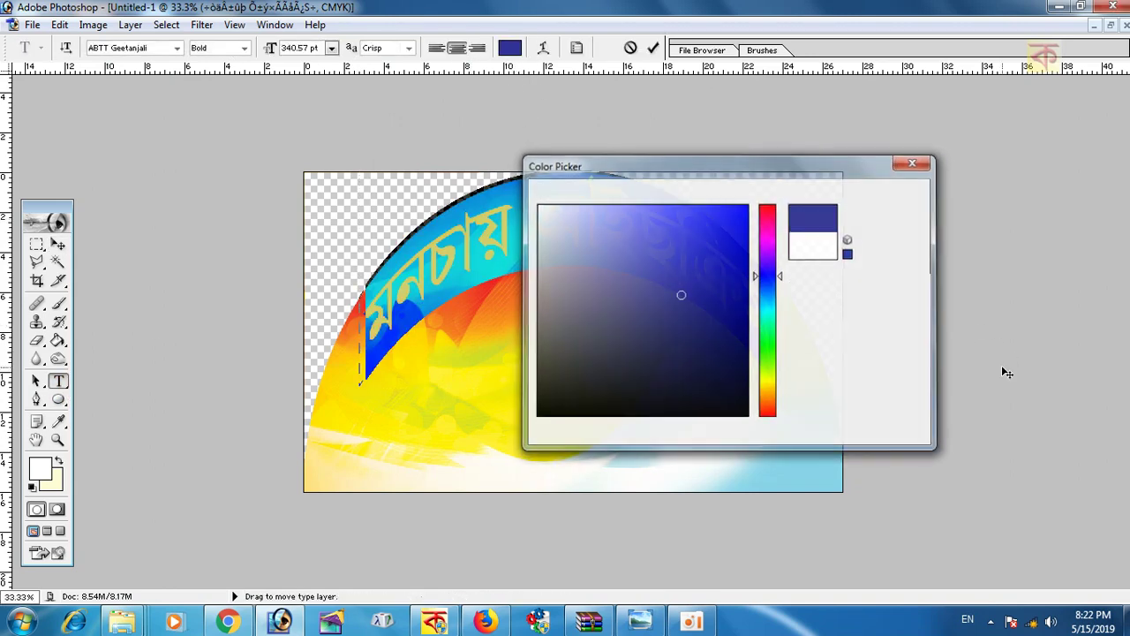
click(58, 245)
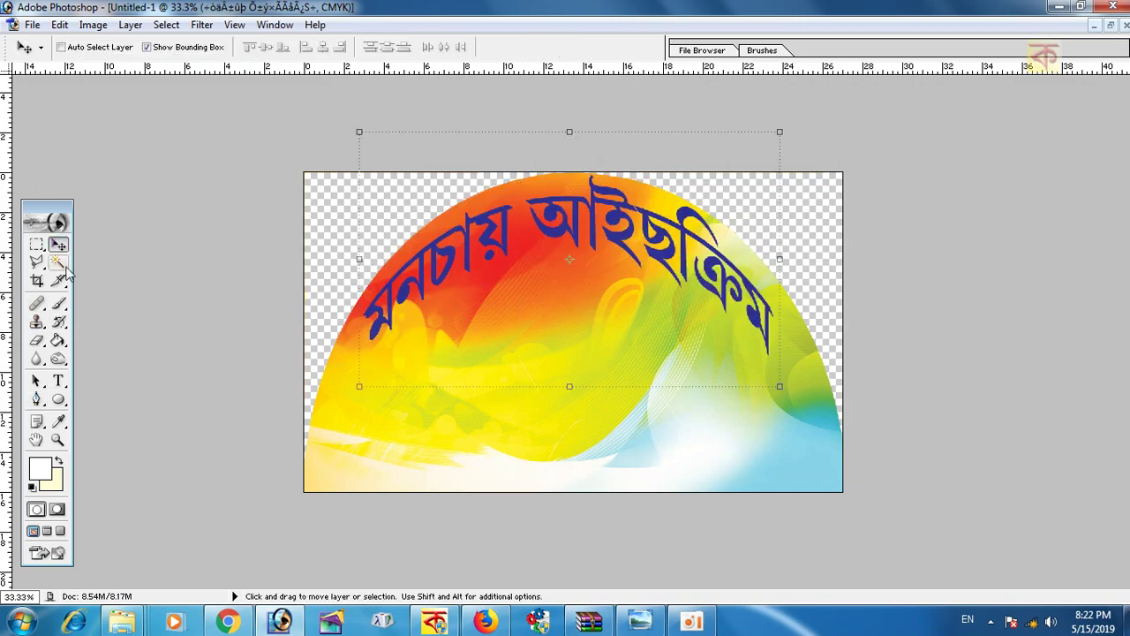
click(58, 439)
click(581, 288)
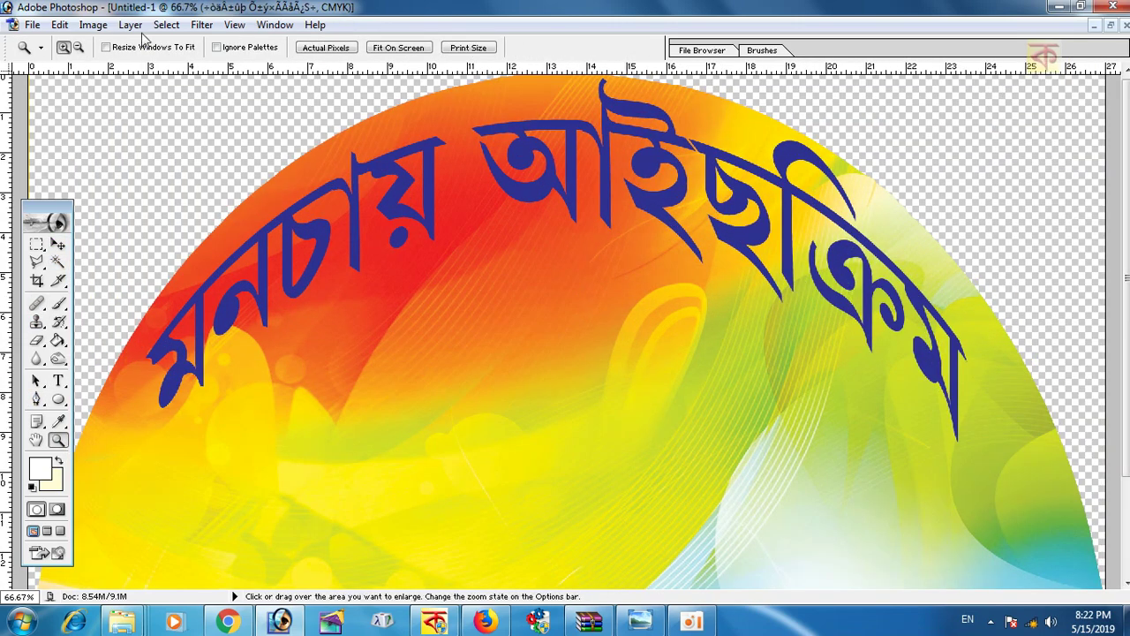
Add a white Stroke layer style of size 2 to the title
click(130, 24)
click(407, 310)
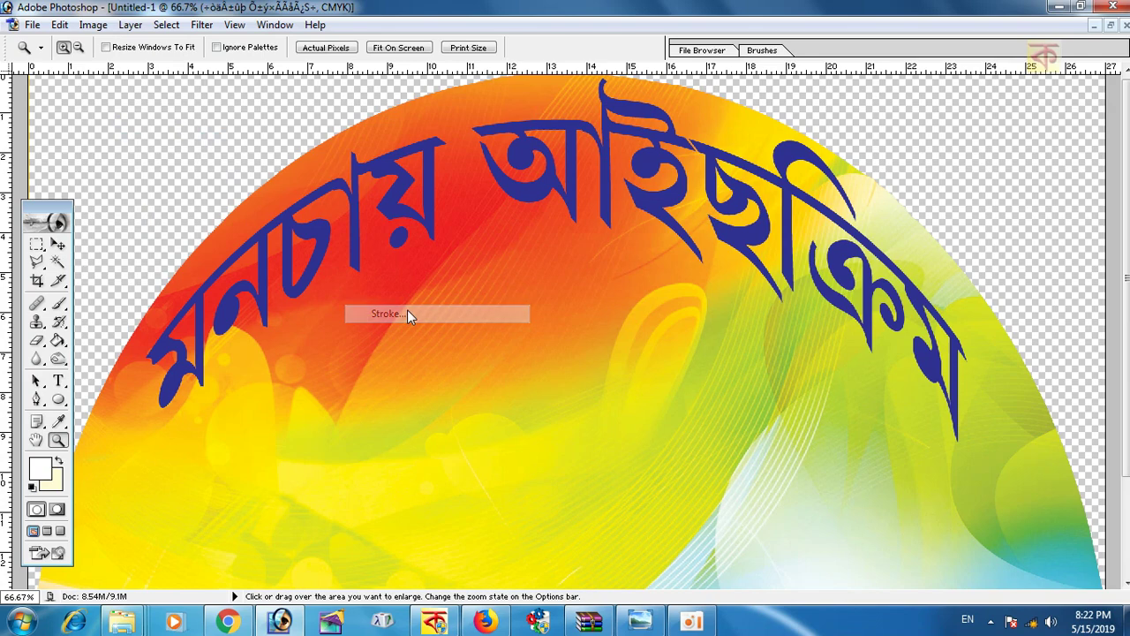
click(751, 388)
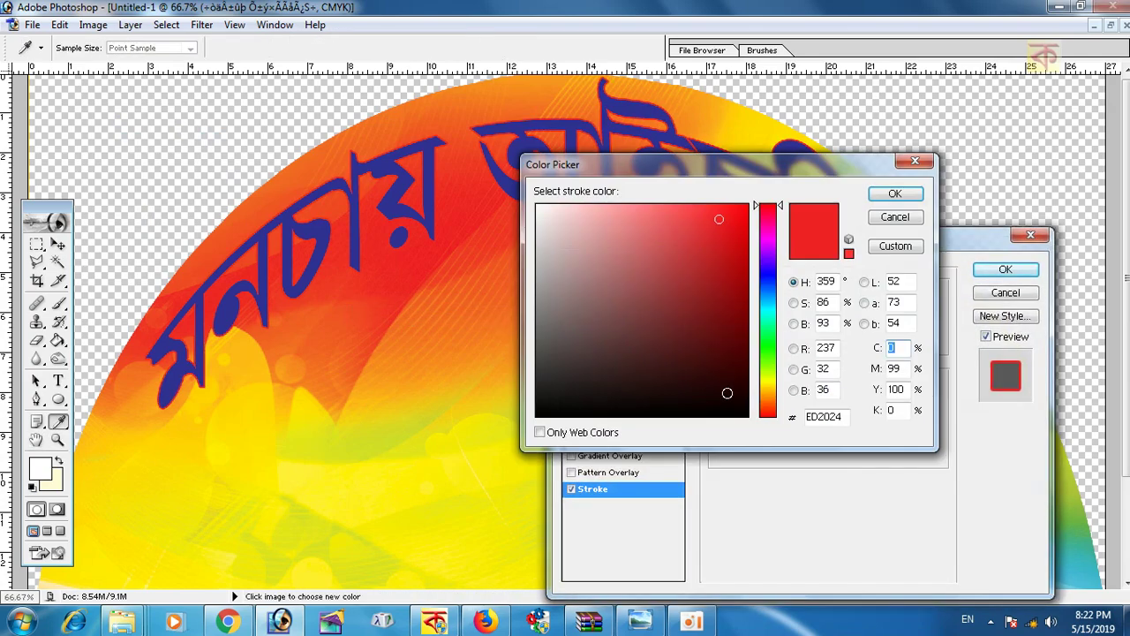
drag(727, 392, 536, 205)
click(894, 194)
drag(777, 300, 768, 297)
Add a Gradient Overlay and edit the left and right gradient stop colours
click(588, 458)
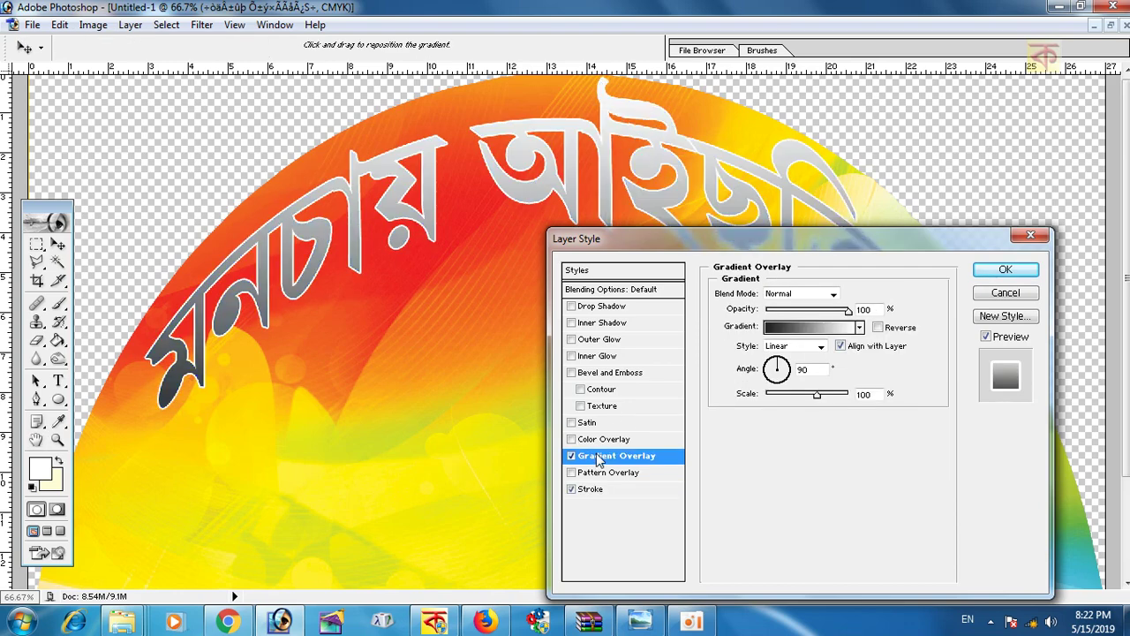
click(803, 327)
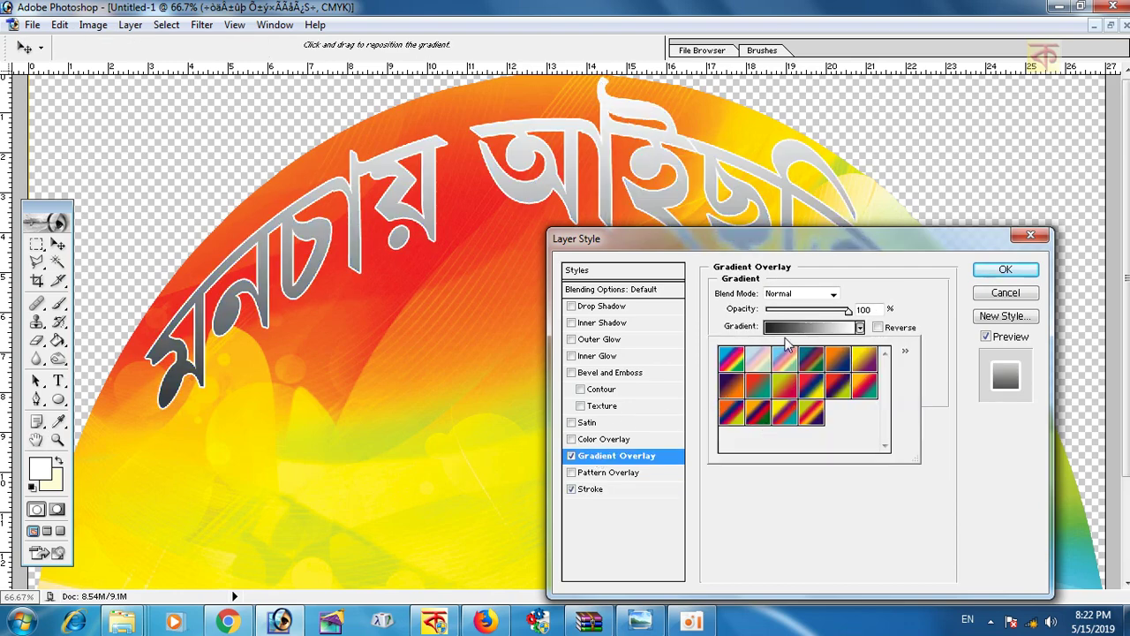
click(804, 327)
double_click(633, 403)
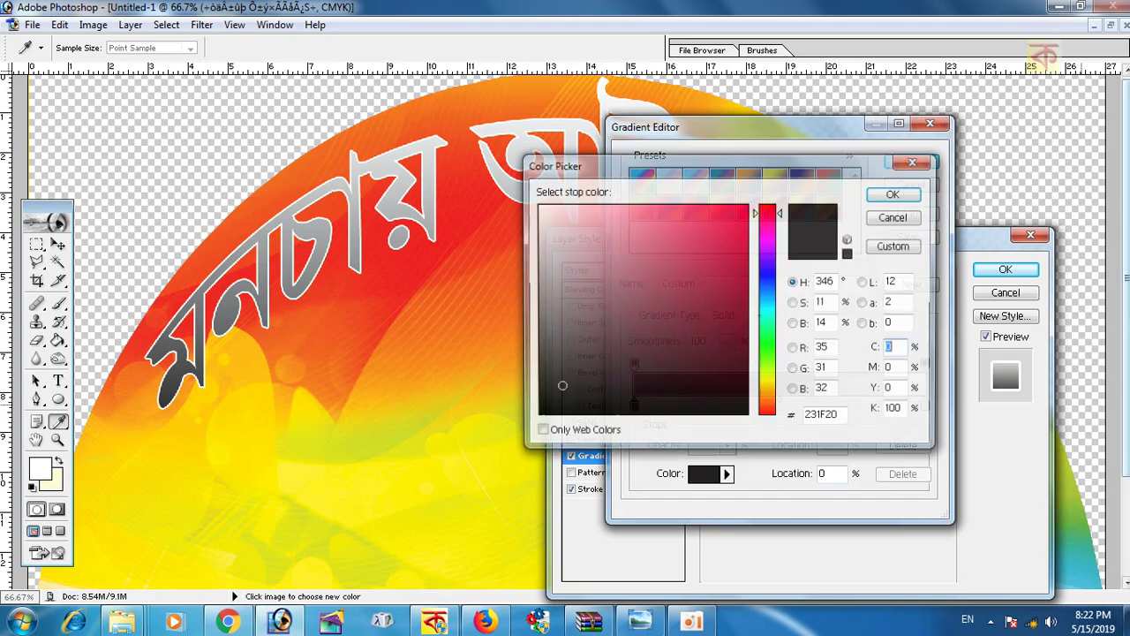
text(100)
key(Tab)
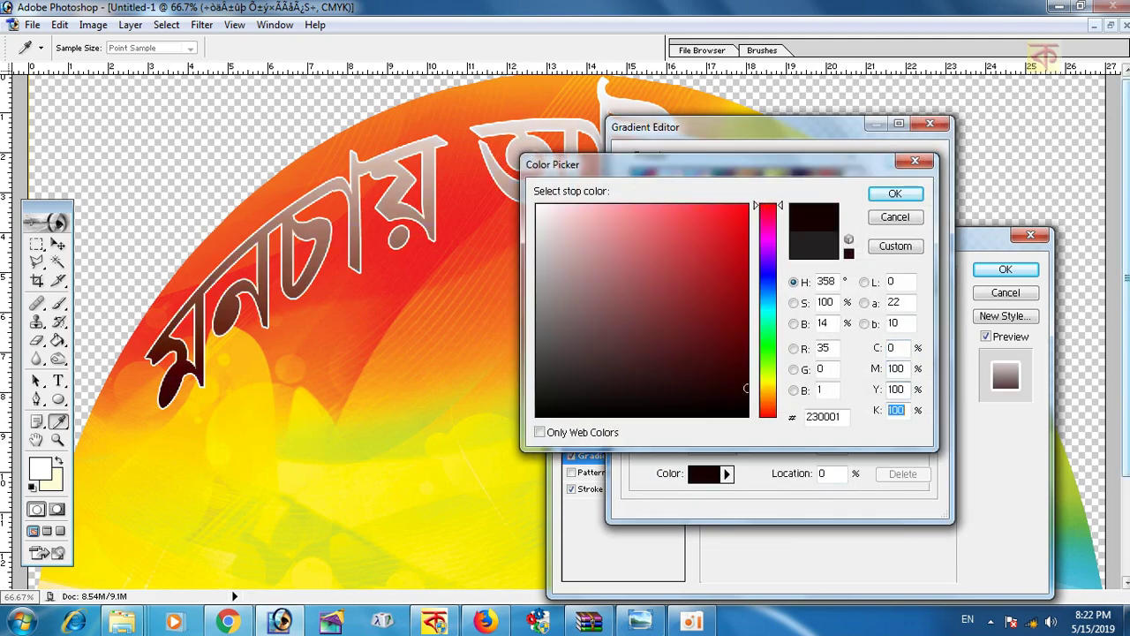
text(0)
key(Return)
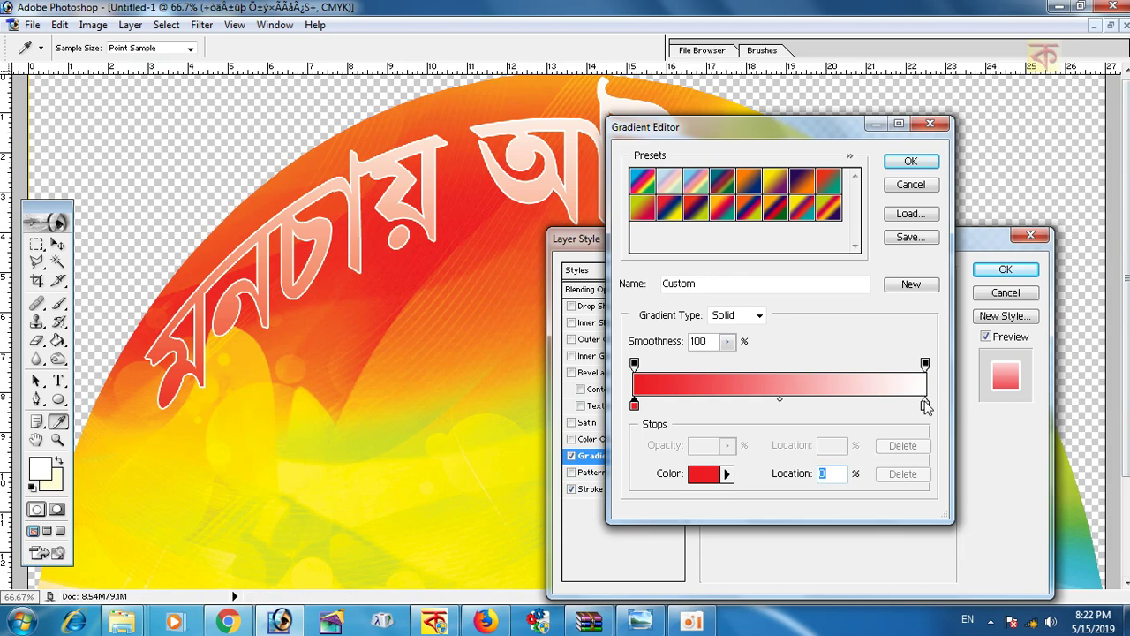
double_click(924, 402)
text(100)
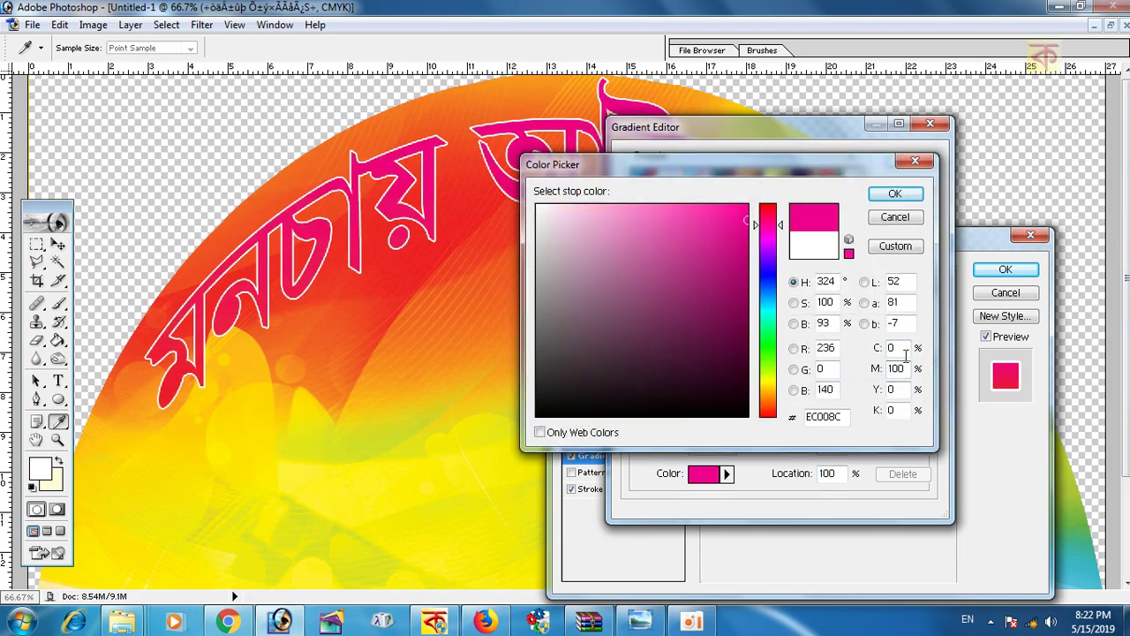
text(0)
key(Return)
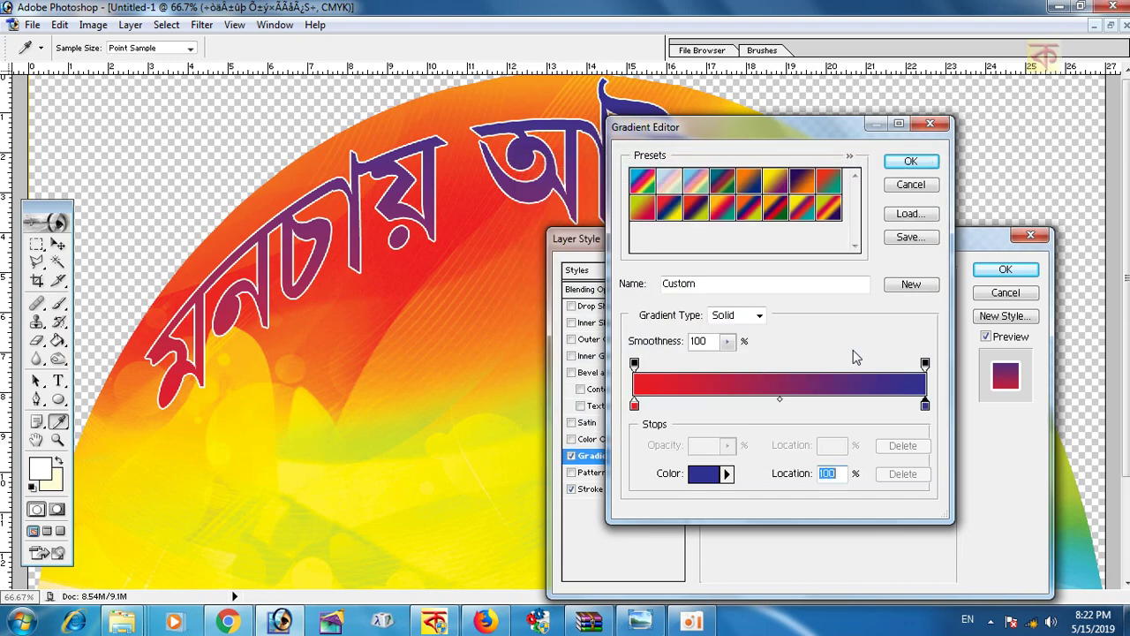
Set the left stop to cyan (C100 M00) and apply the cyan-to-blue gradient and stroke
double_click(634, 405)
text(100)
key(Tab)
text(0)
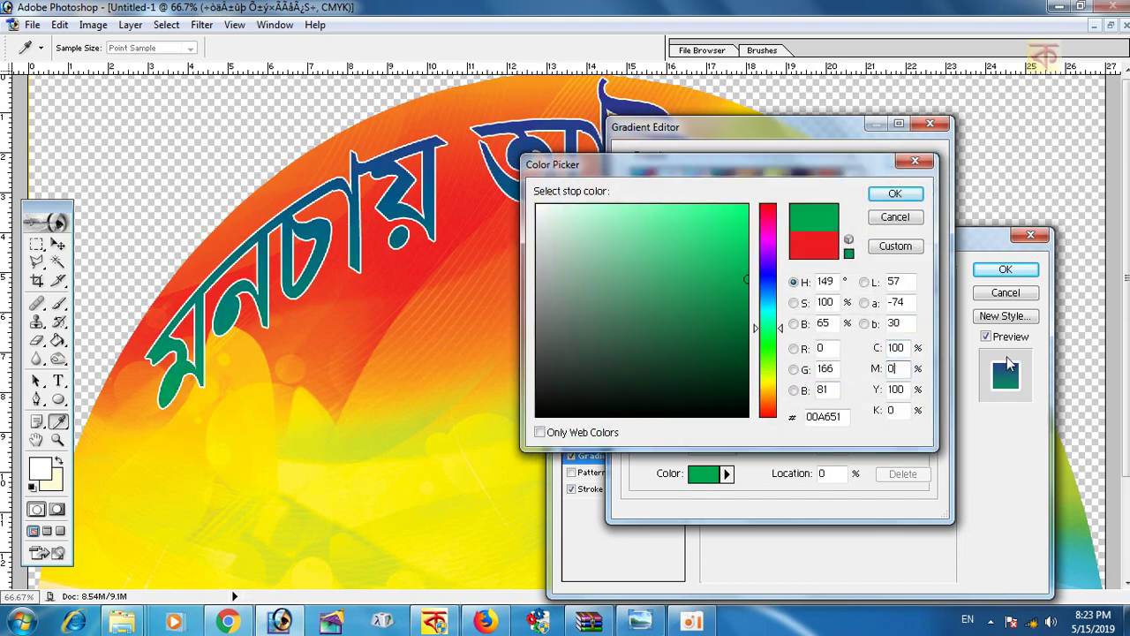
text(0)
key(Return)
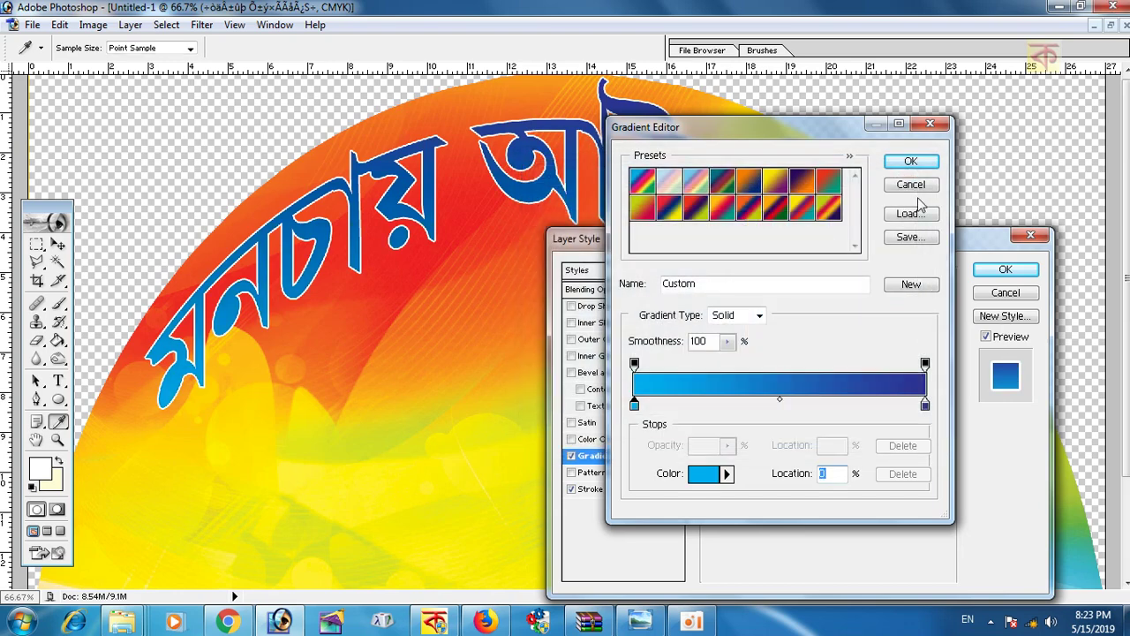
click(910, 163)
drag(868, 245, 860, 230)
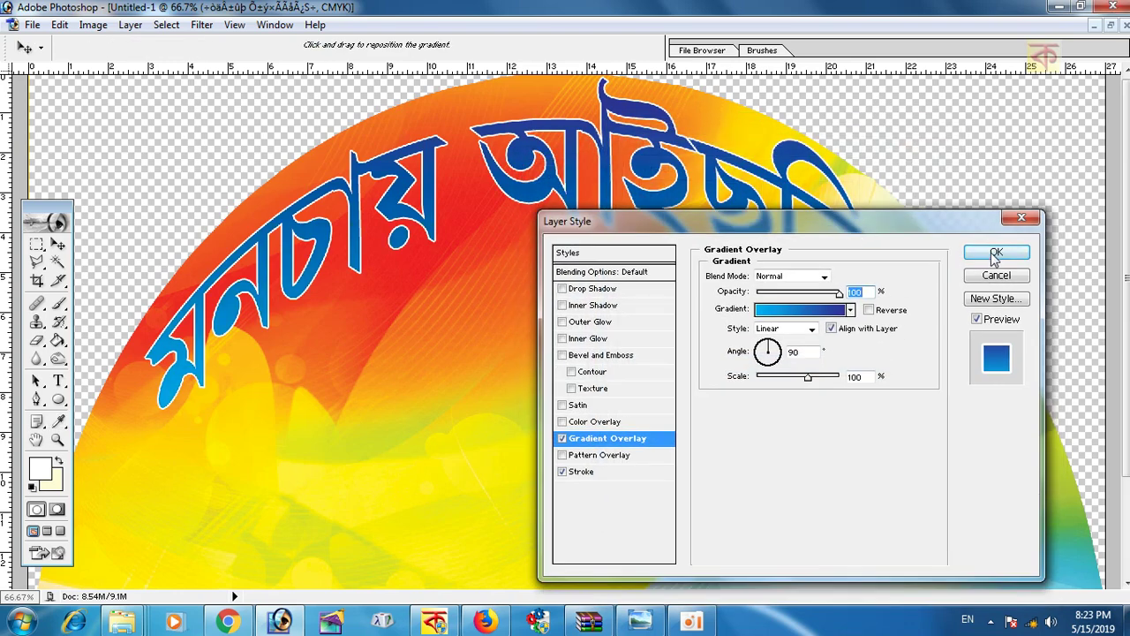
click(995, 255)
key(z)
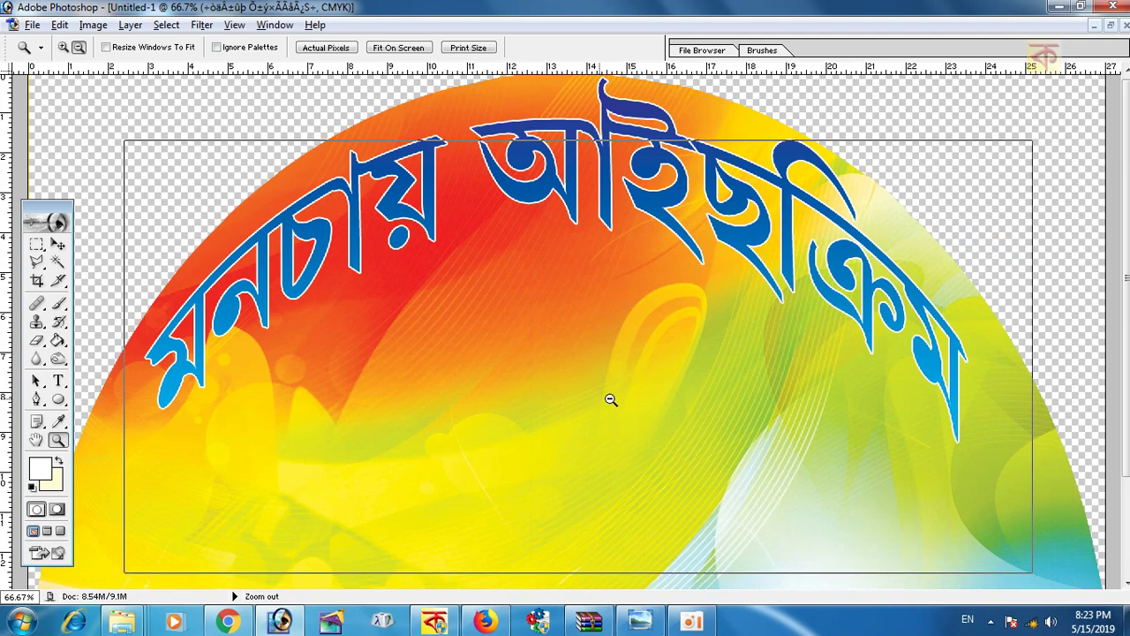
Add a Drop Shadow to the title with Distance raised from 5 to 14
alt+click(618, 401)
click(626, 383)
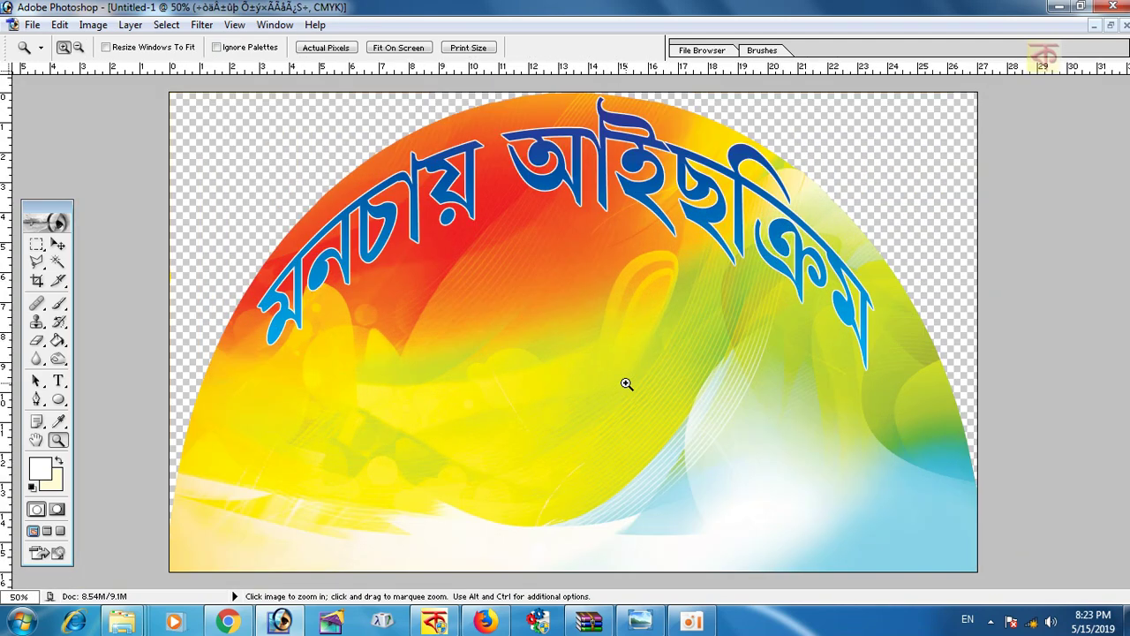
click(586, 216)
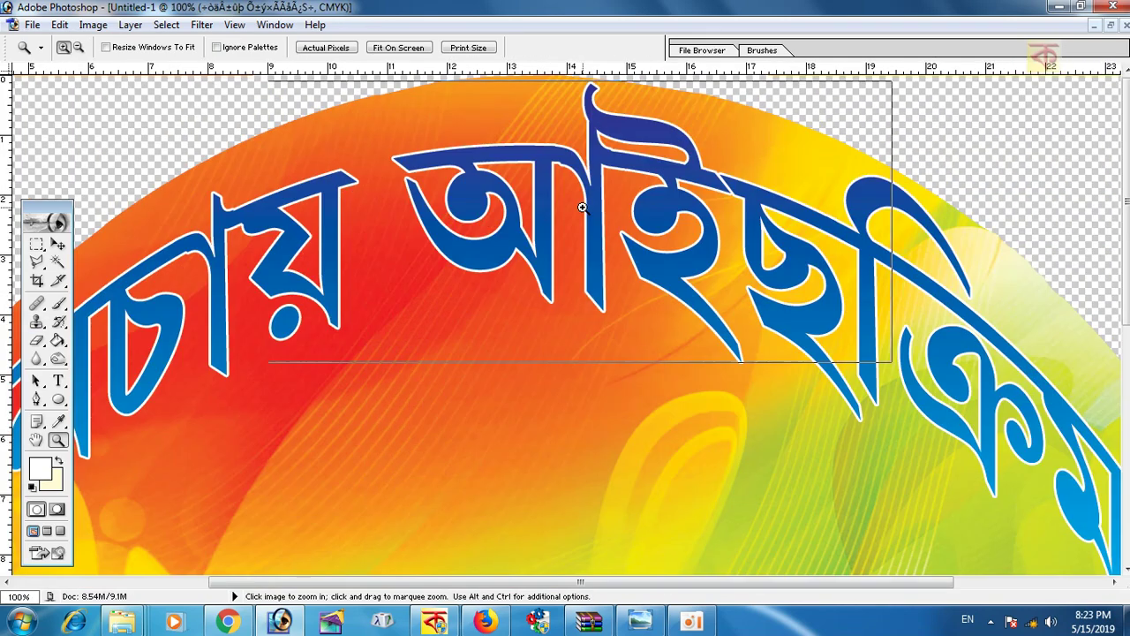
click(583, 206)
alt+click(579, 264)
click(58, 244)
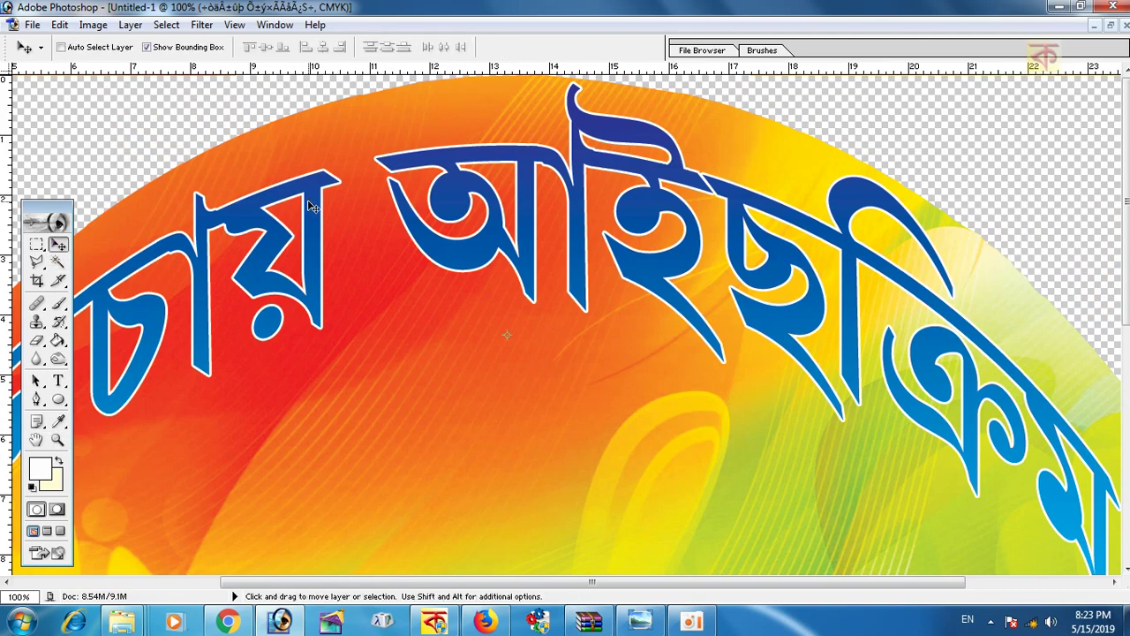
click(130, 25)
mouse_move(166, 123)
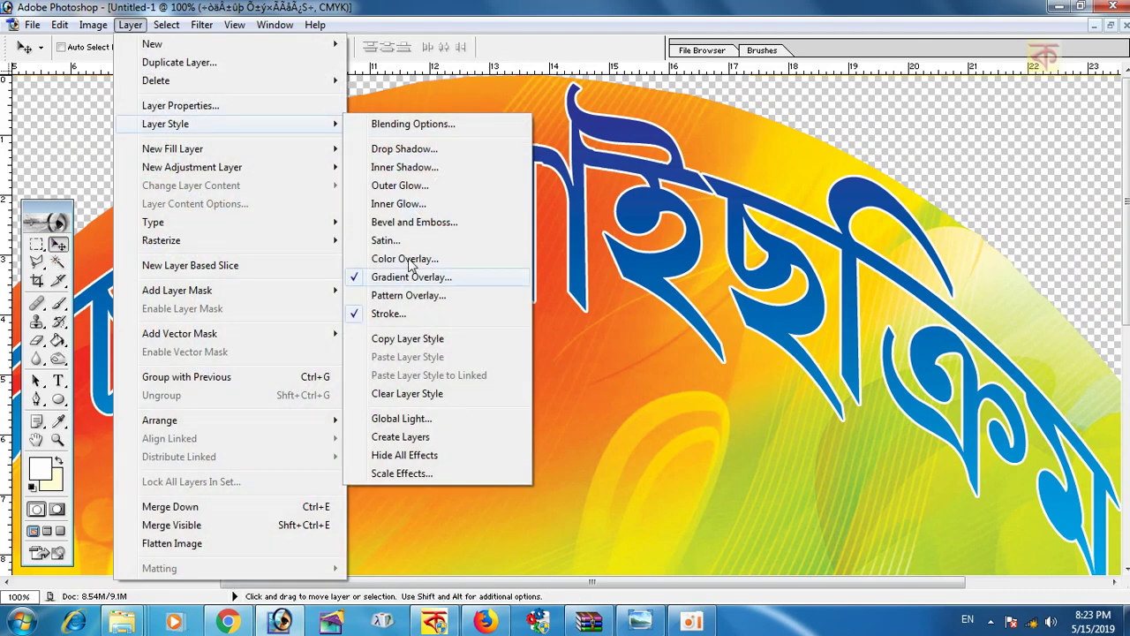
click(405, 148)
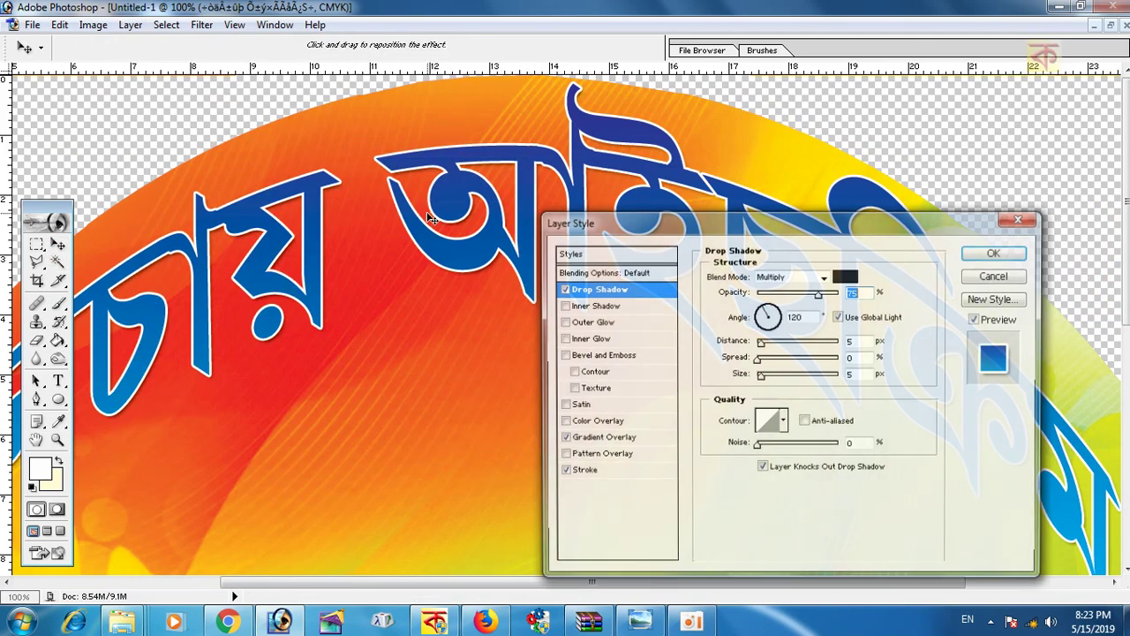
drag(759, 342, 769, 342)
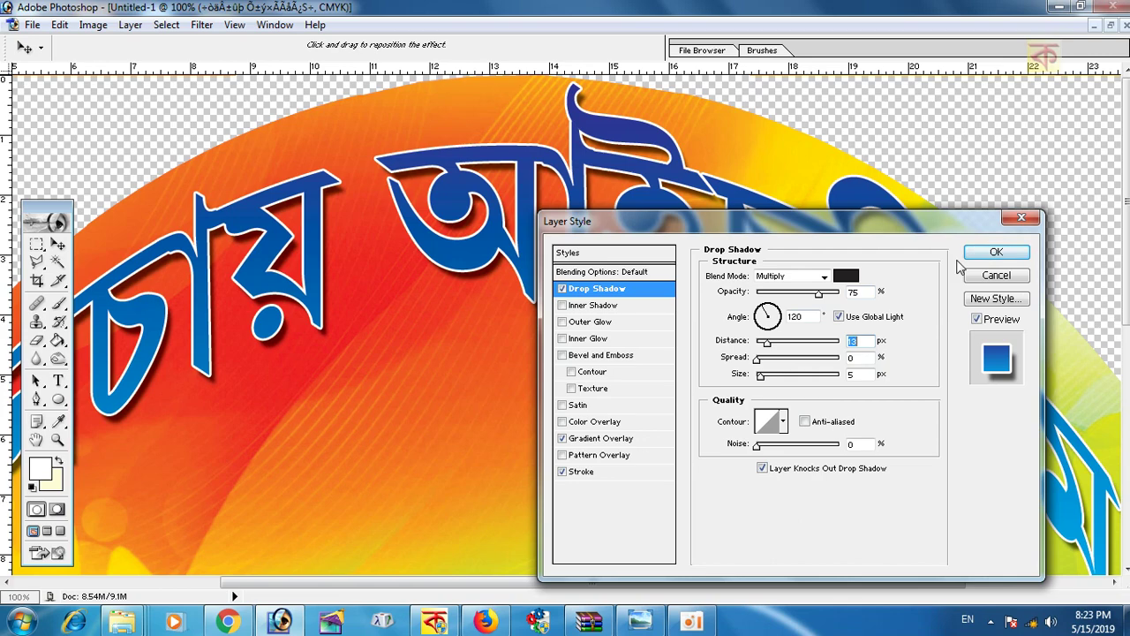
click(996, 252)
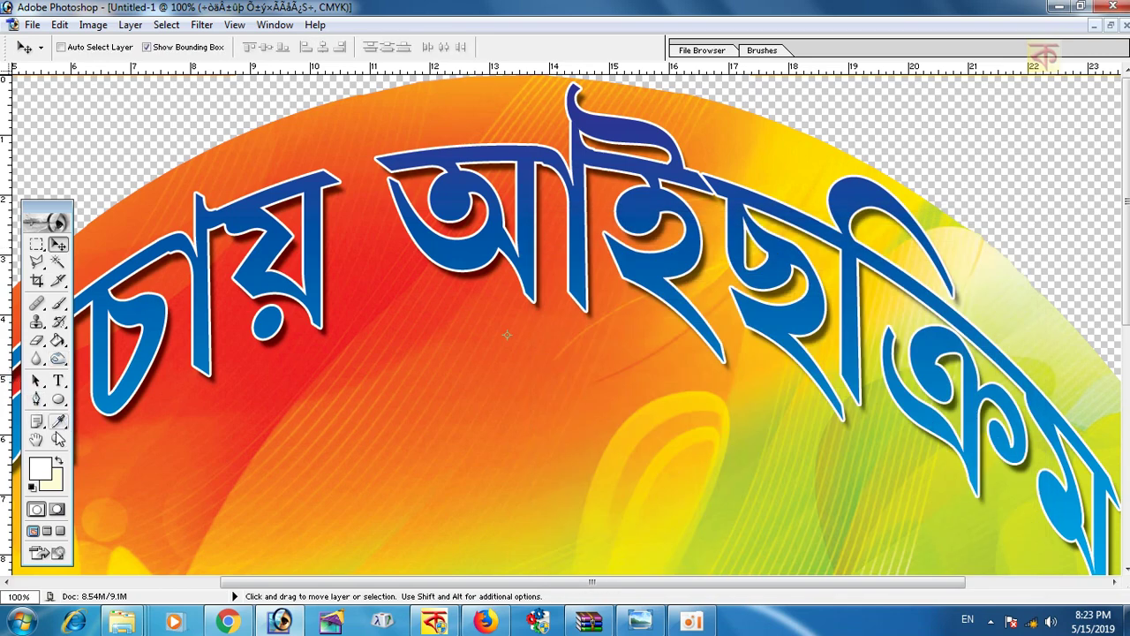
Zoom out to show the whole banner and minimize Photoshop
key(z)
alt+click(557, 432)
alt+click(581, 416)
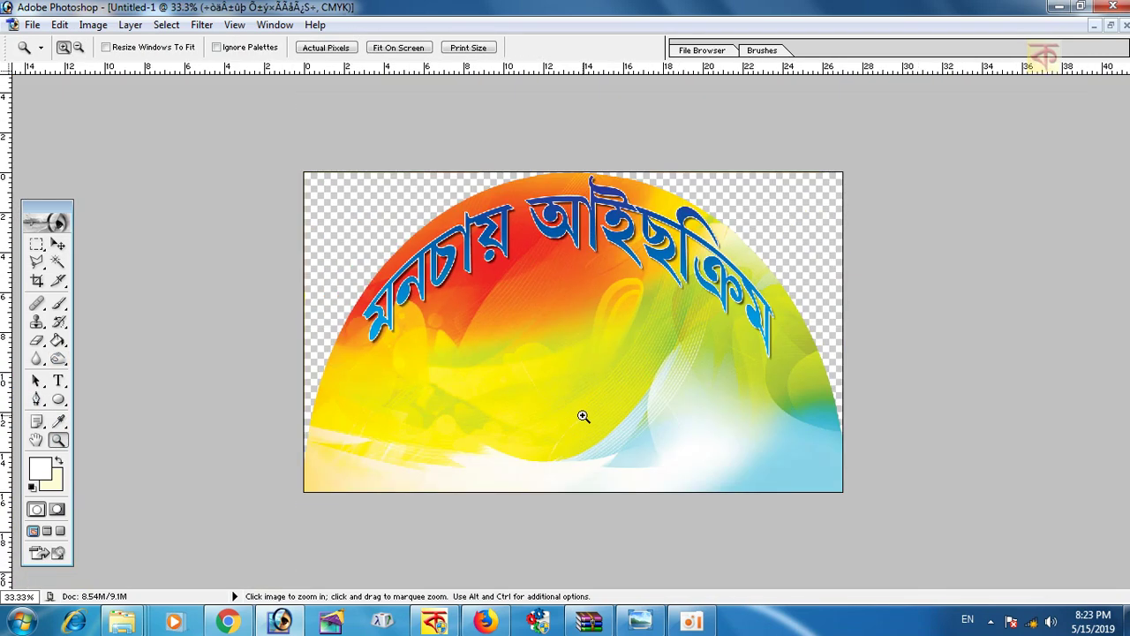
click(58, 399)
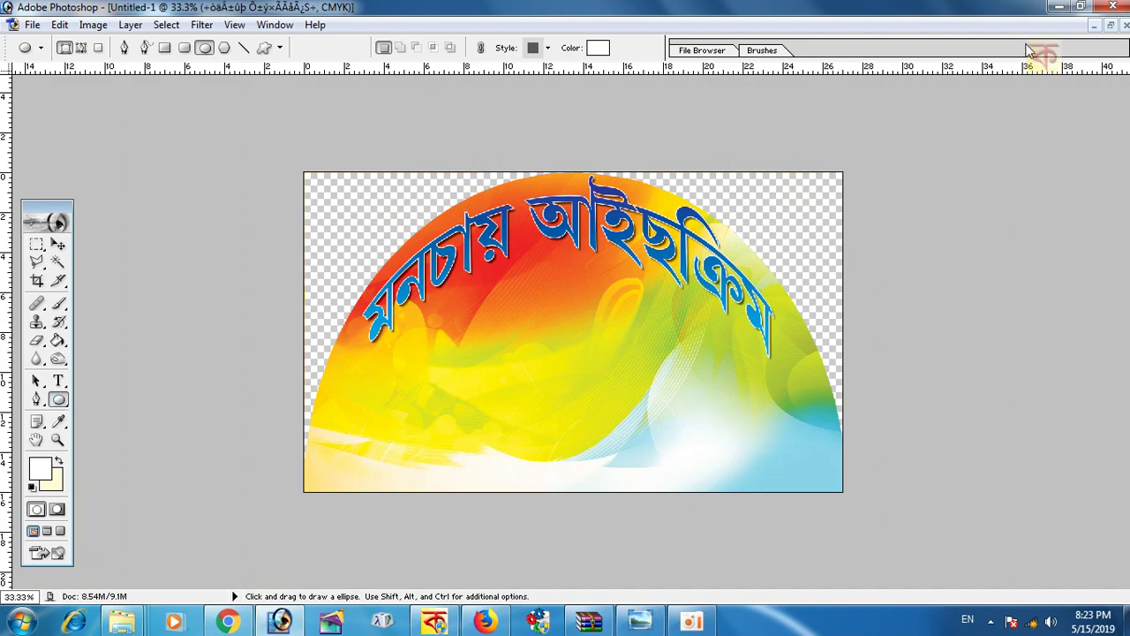
click(1056, 8)
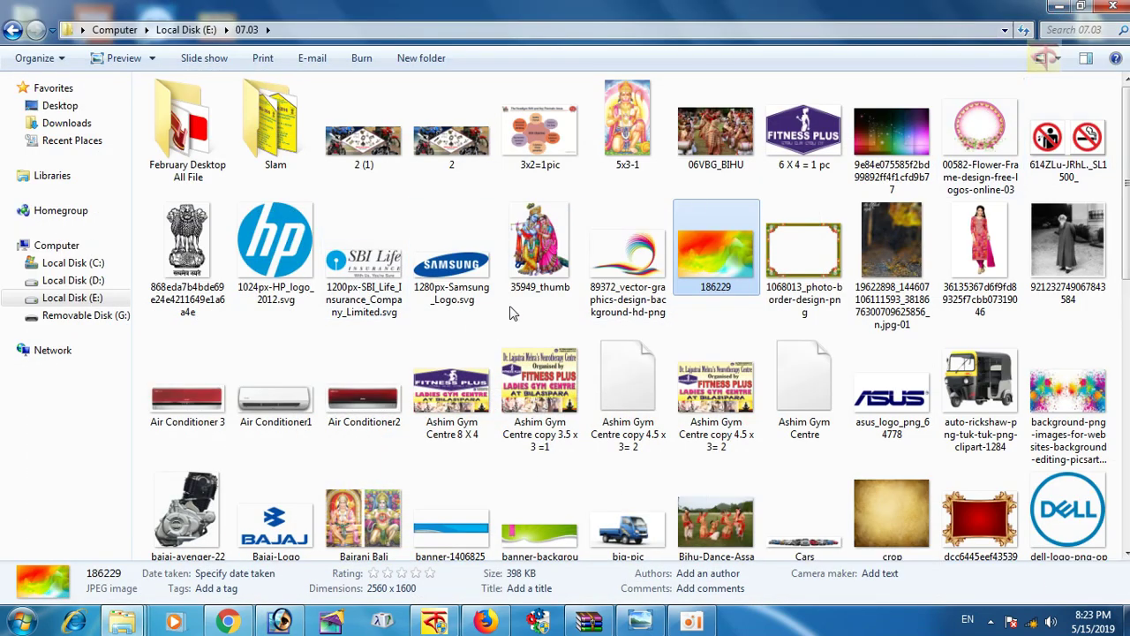
Browse the current Explorer folder, selecting the 35949_thumb and 186229 images
click(540, 273)
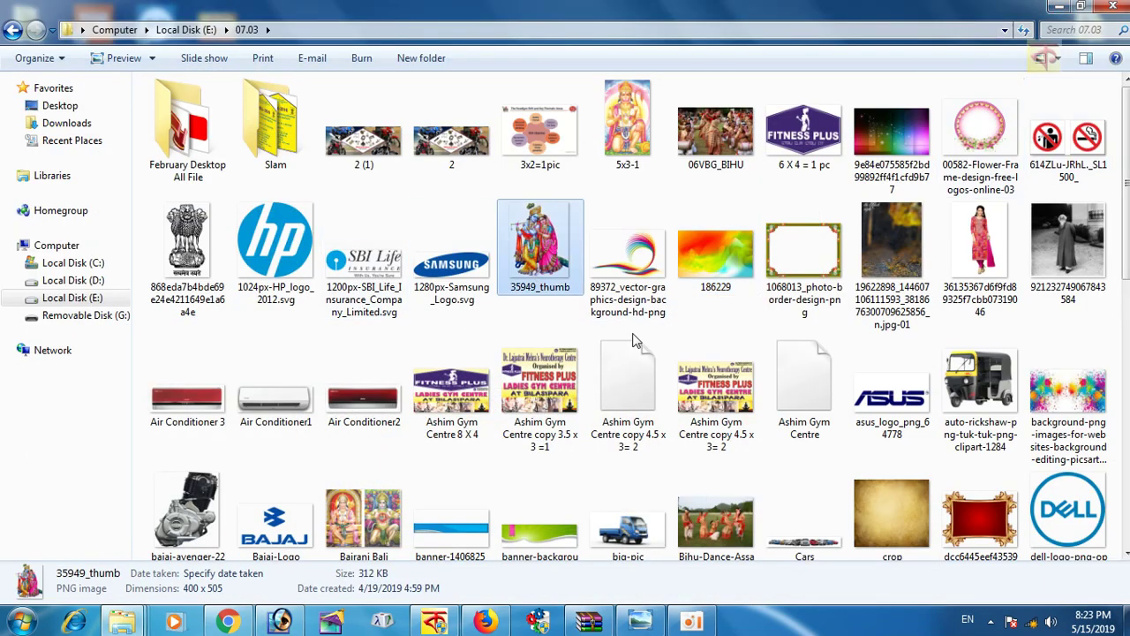
click(632, 340)
click(1042, 57)
key(Escape)
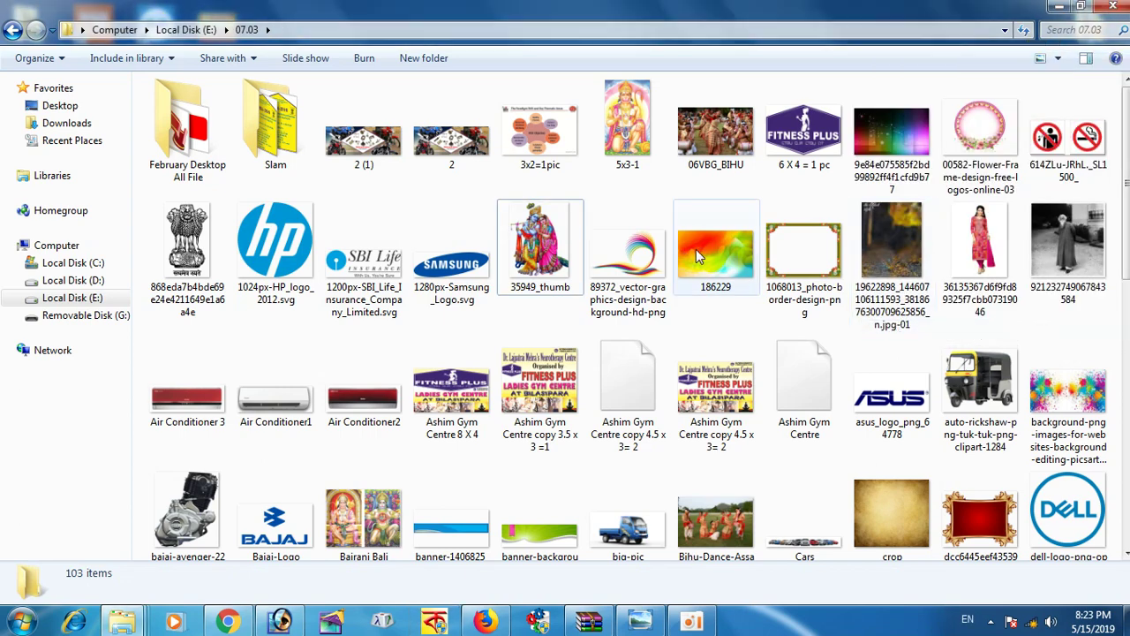
click(696, 255)
key(i)
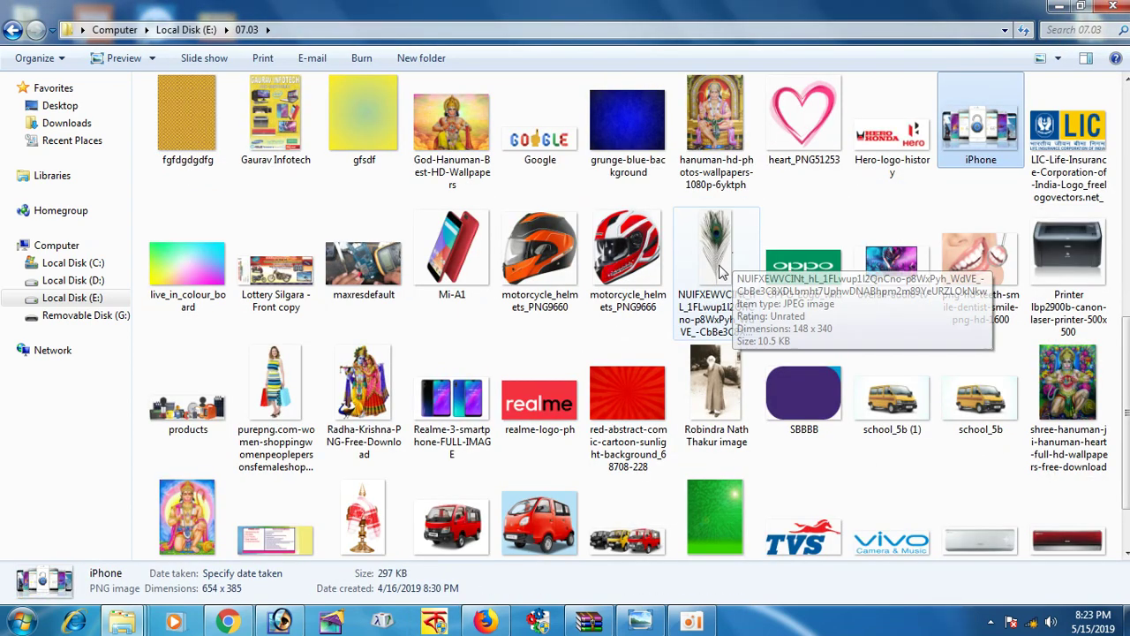
scroll(1126, 315, down, 3)
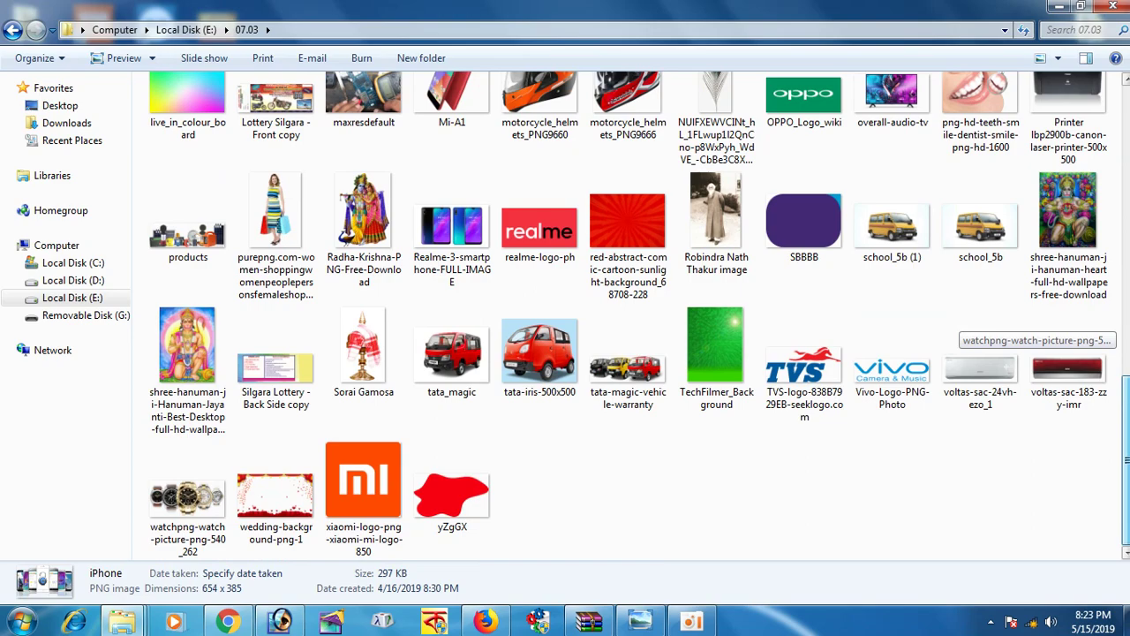
scroll(1125, 315, up, 3)
scroll(1125, 300, up, 4)
scroll(1126, 280, up, 3)
scroll(1126, 281, up, 3)
Open folder 07.03 on Local Disk (E:) and drag heart_PNG51253 into Photoshop
click(79, 300)
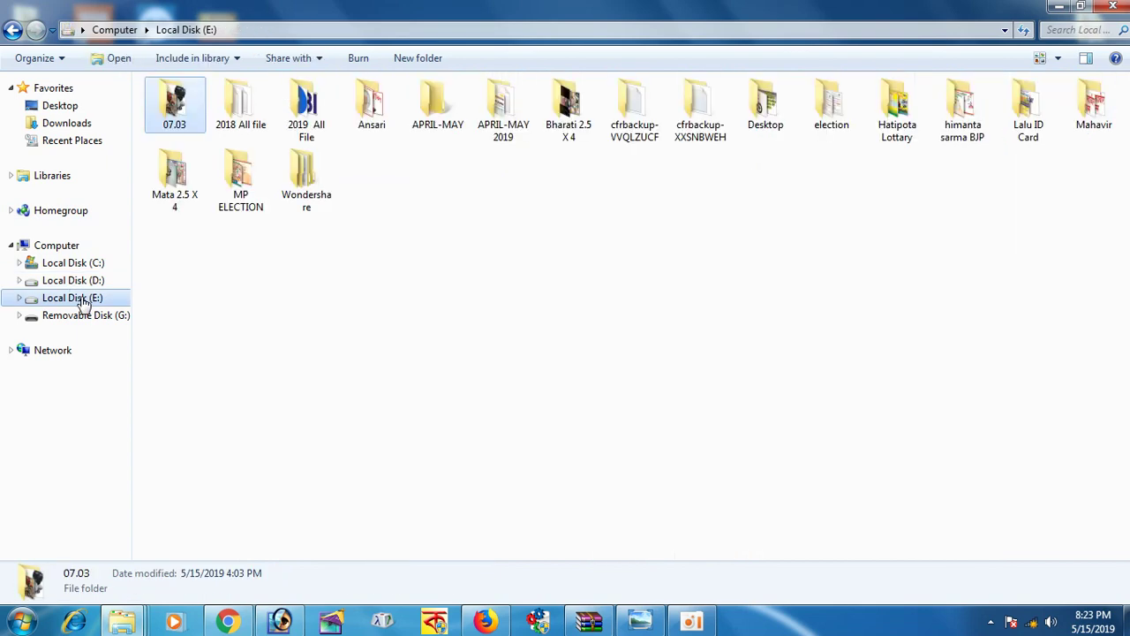
double_click(181, 113)
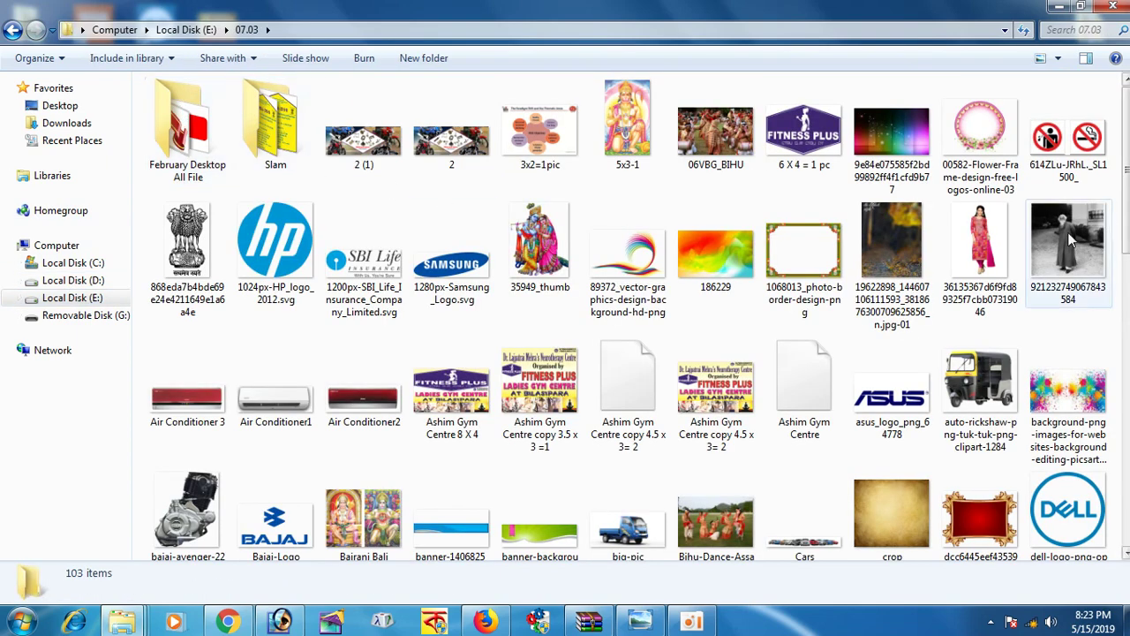
scroll(1127, 196, down, 3)
scroll(1126, 196, down, 3)
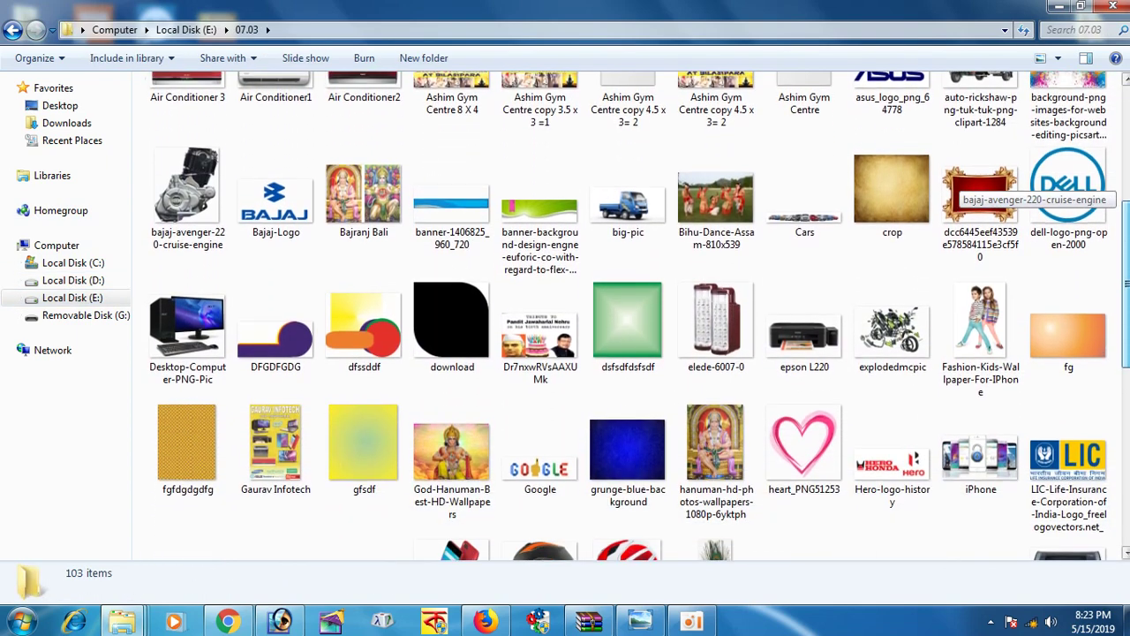
scroll(1127, 189, down, 2)
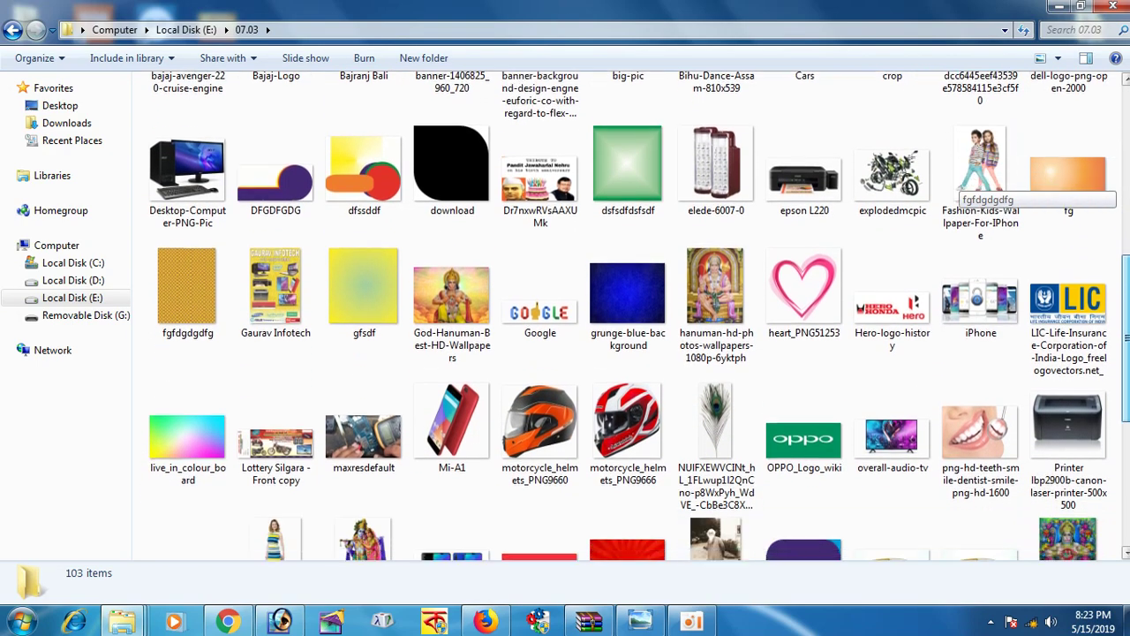
scroll(1126, 190, down, 3)
scroll(1127, 189, down, 3)
scroll(1127, 190, down, 2)
scroll(1127, 190, down, 1)
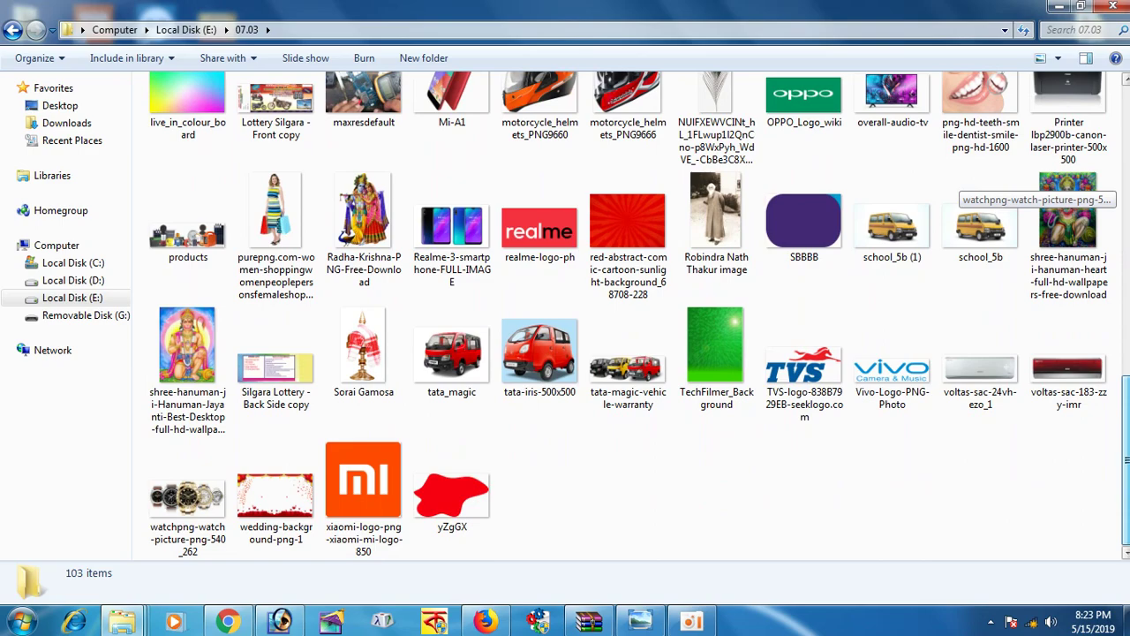
scroll(1127, 190, up, 4)
scroll(1127, 189, up, 1)
click(804, 261)
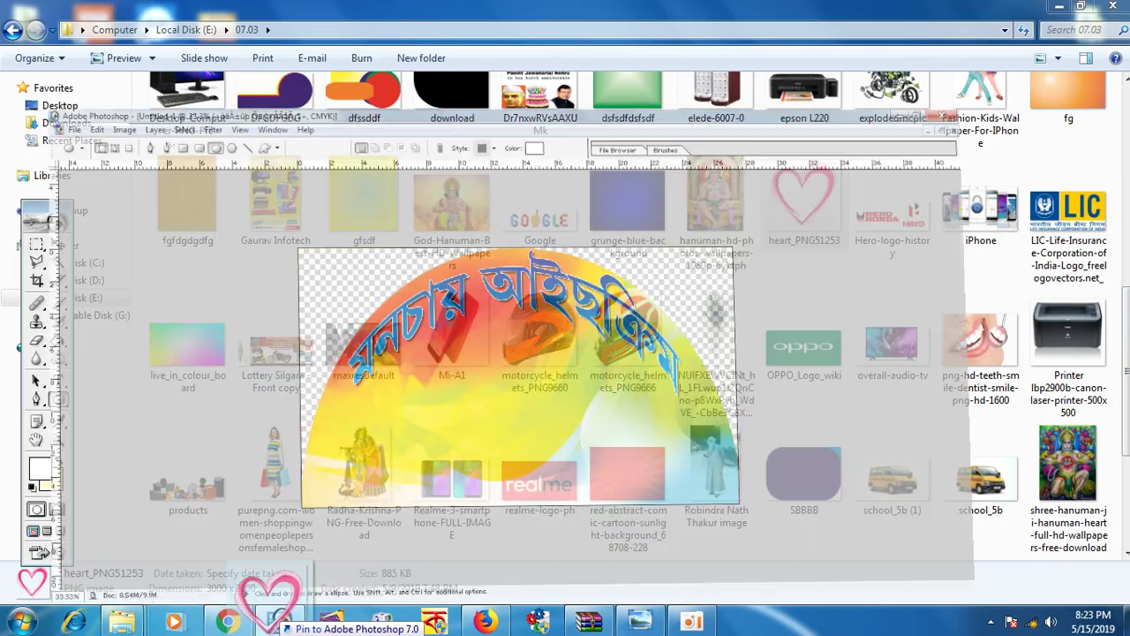
drag(375, 451, 325, 362)
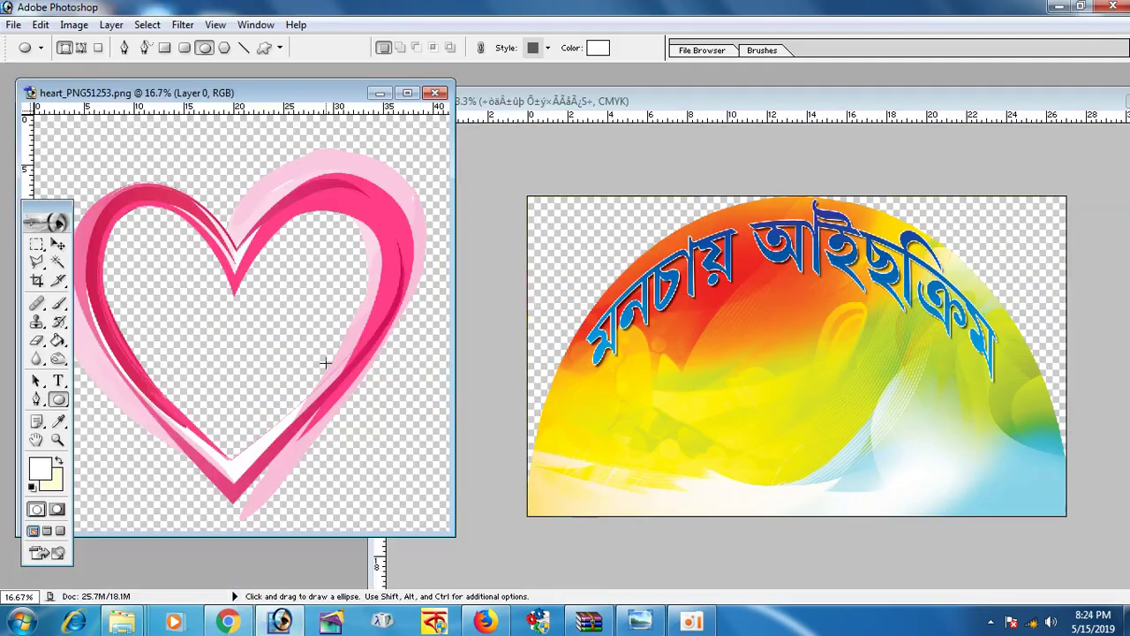
Shift the heart's hue by +25 to make it red, and drag it into the banner
click(74, 24)
mouse_move(111, 68)
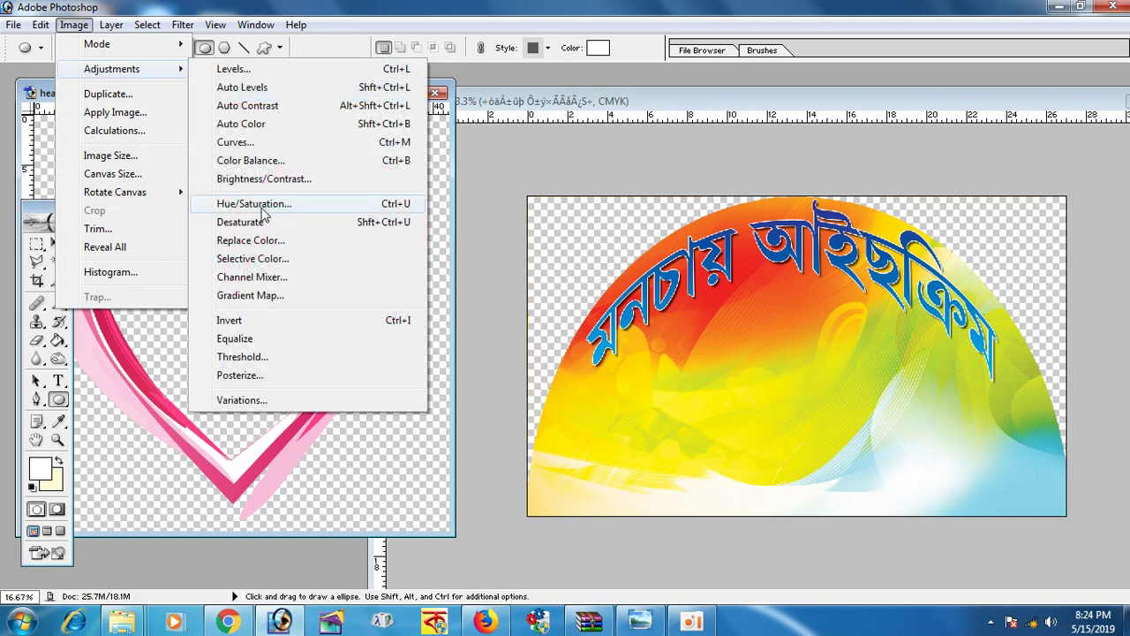
click(265, 207)
drag(148, 126, 225, 129)
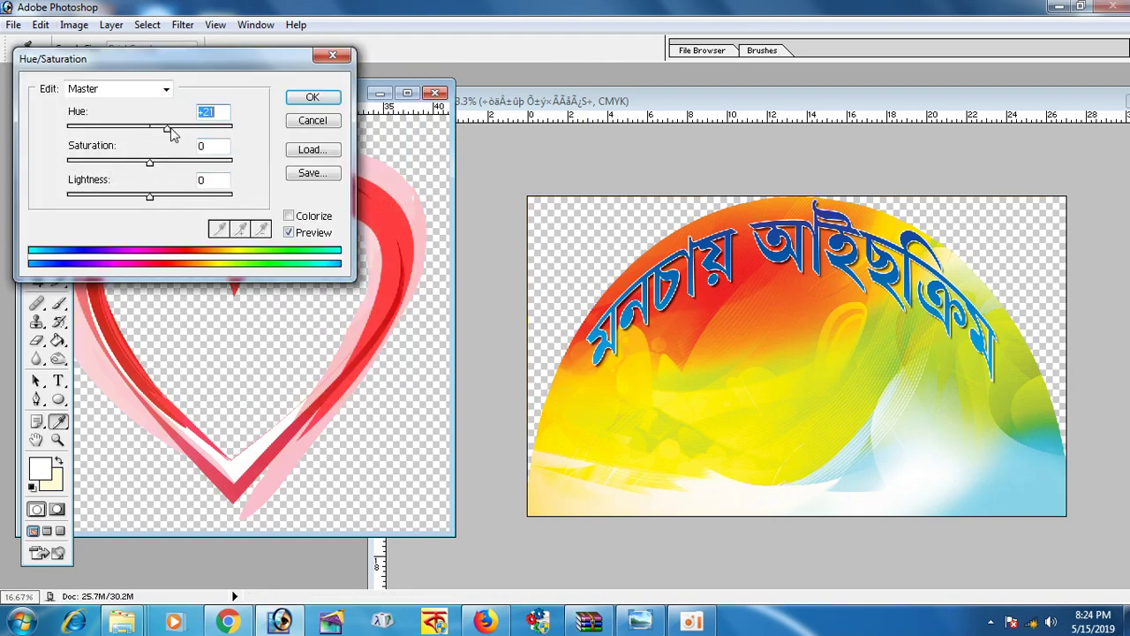
mouse_move(231, 133)
mouse_down()
mouse_move(85, 132)
mouse_move(174, 137)
mouse_up()
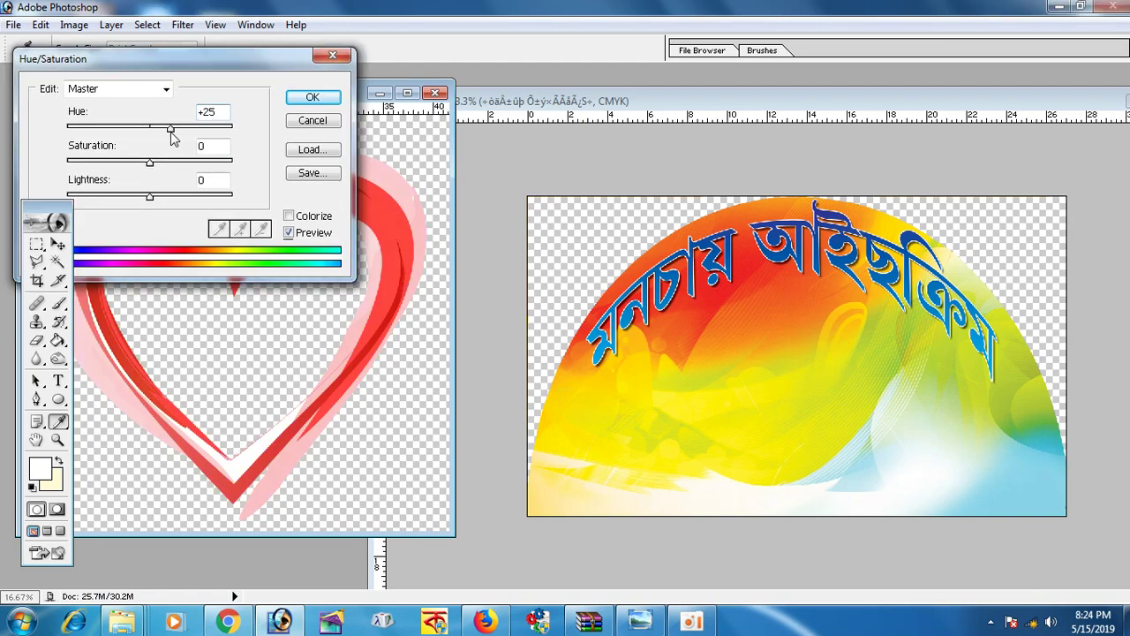
click(305, 98)
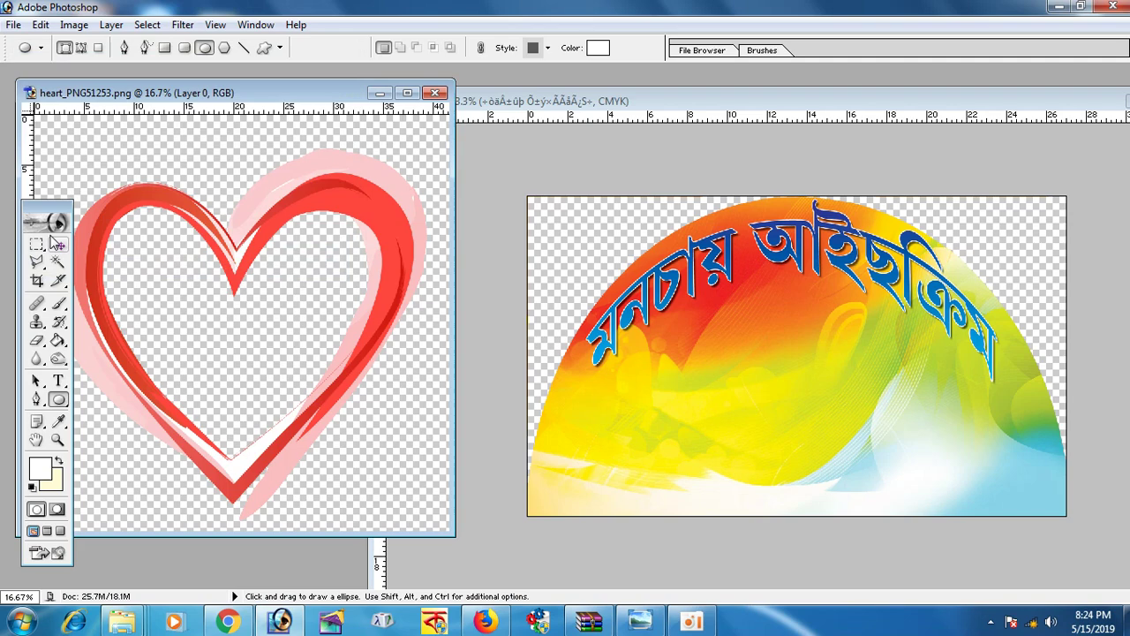
click(58, 244)
mouse_move(231, 224)
mouse_down()
mouse_move(865, 321)
mouse_move(835, 365)
mouse_up()
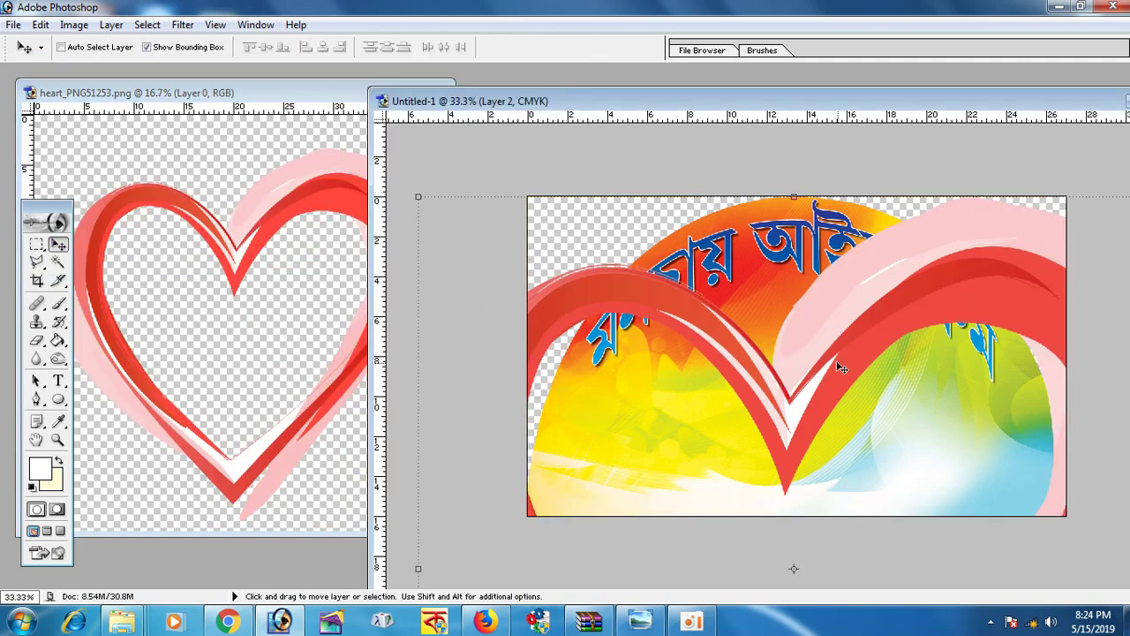
Scale the heart down to about 30% and centre it beneath the arched title
key(ctrl+minus)
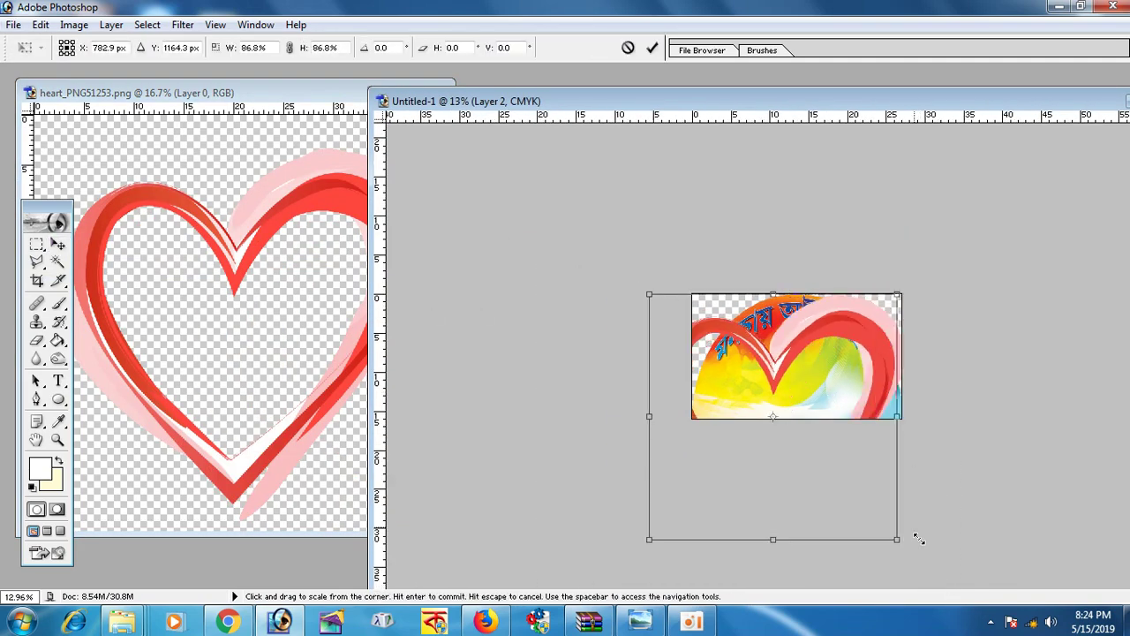
drag(941, 583, 737, 380)
drag(725, 308, 822, 346)
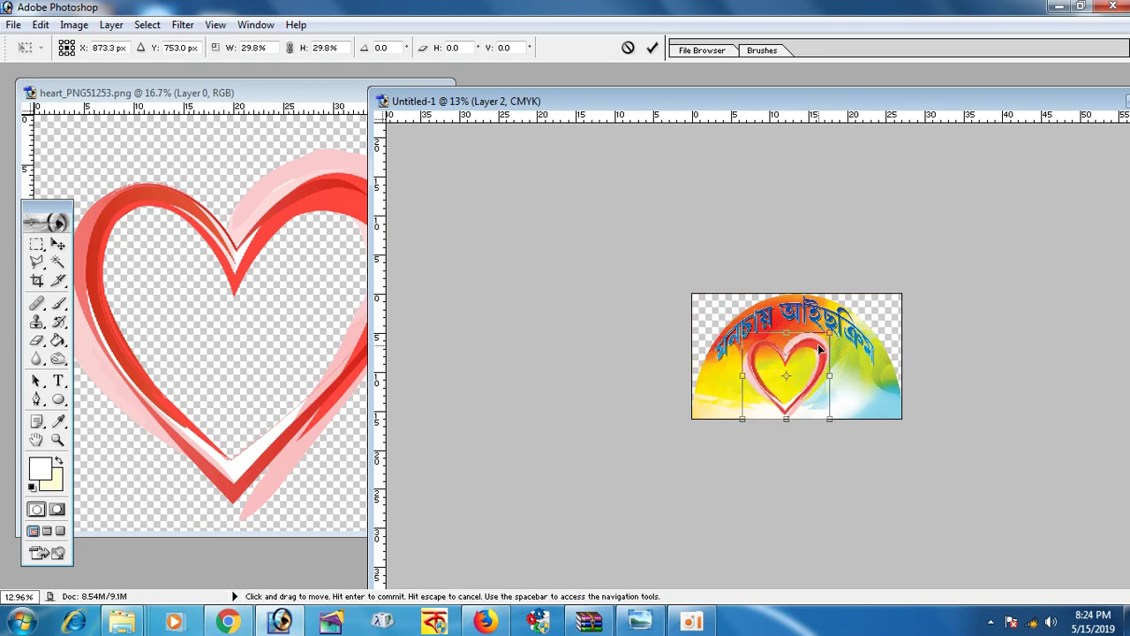
drag(747, 419, 753, 411)
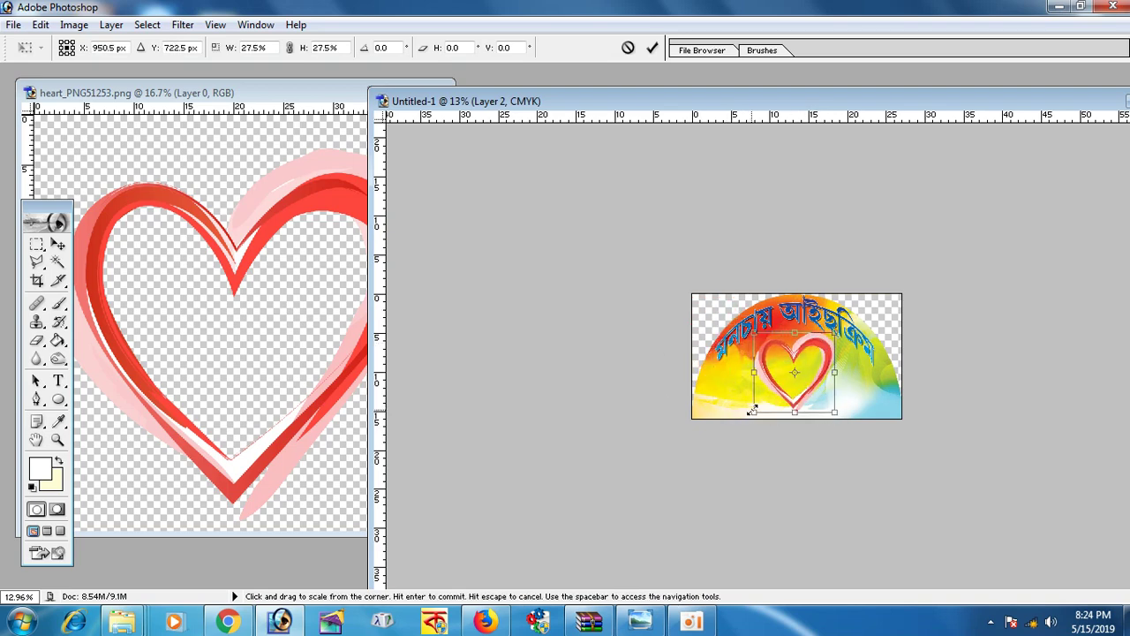
key(Return)
drag(753, 333, 749, 329)
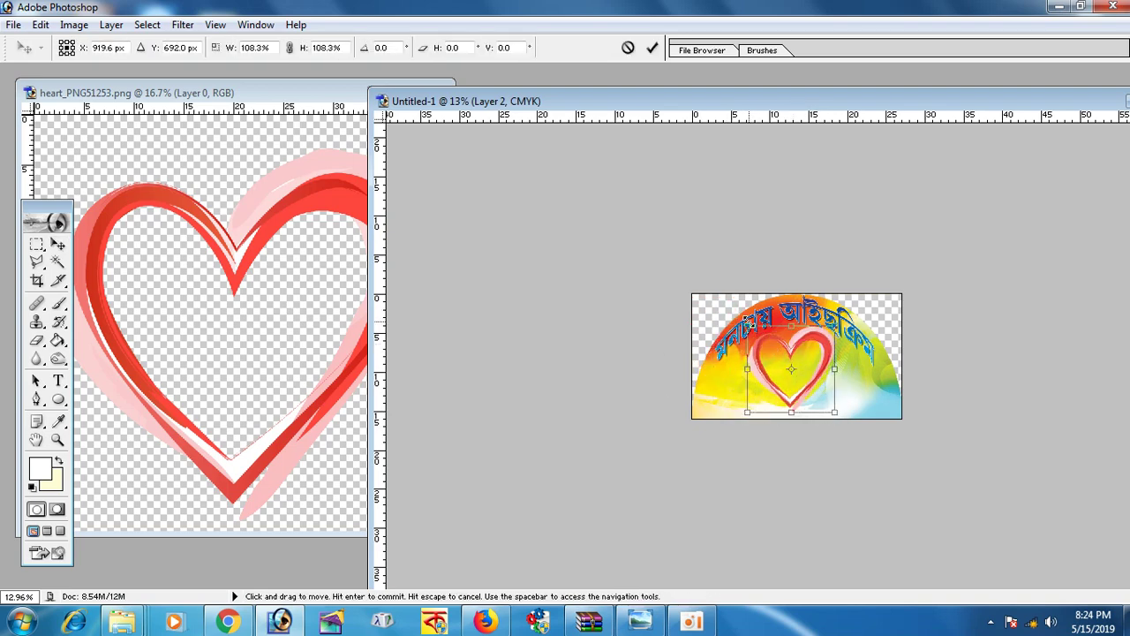
key(Return)
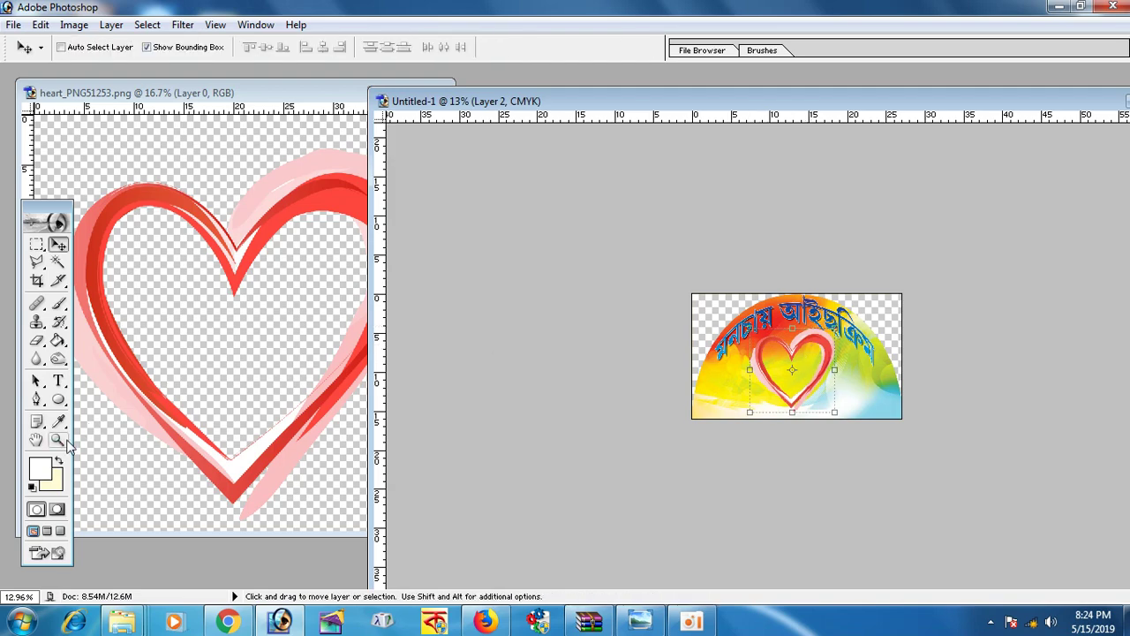
Maximize the Untitled-1 banner window to fill the workspace and zoom out to 33.3%
click(57, 440)
click(845, 361)
click(845, 361)
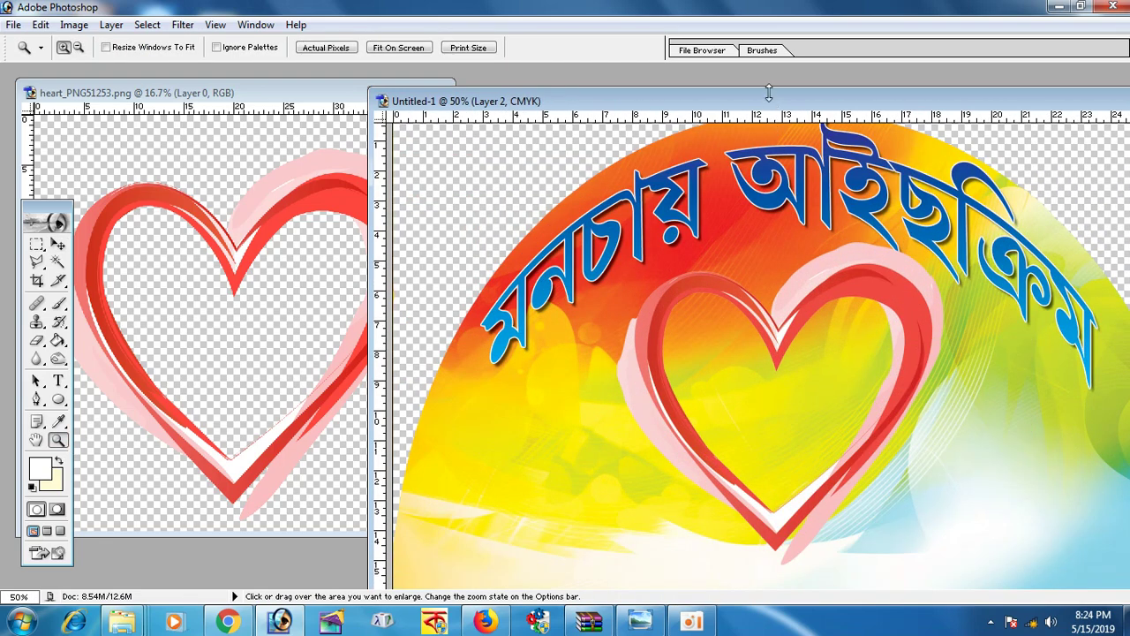
double_click(770, 102)
alt+click(568, 328)
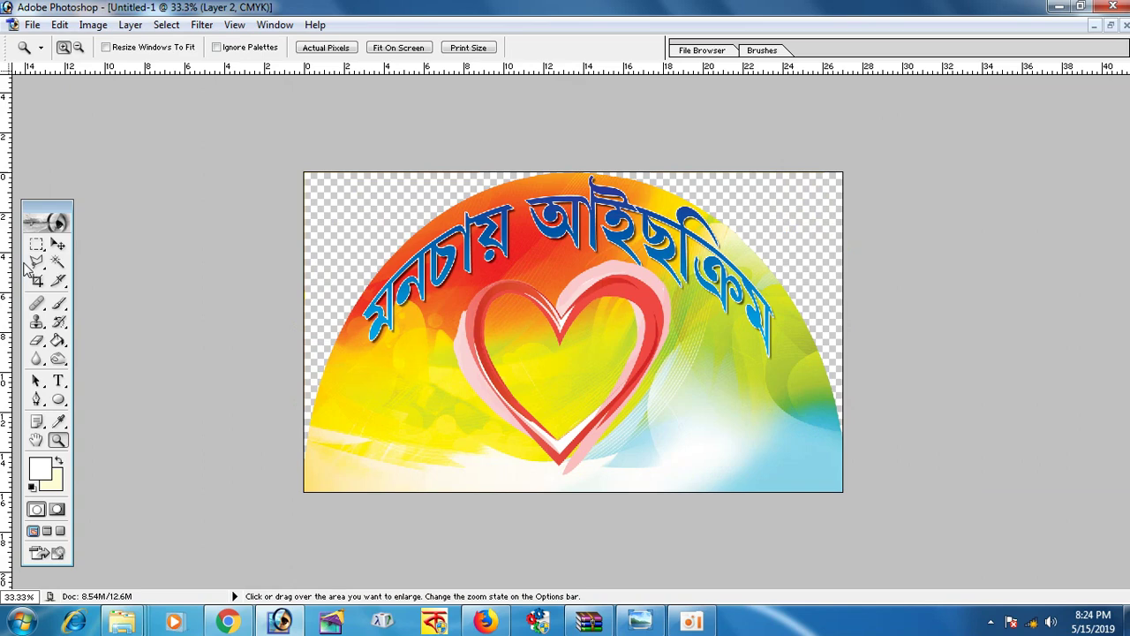
click(57, 245)
Shift the heart's hue by -180 with Hue/Saturation, turning it blue and pale cyan
click(87, 25)
mouse_move(130, 69)
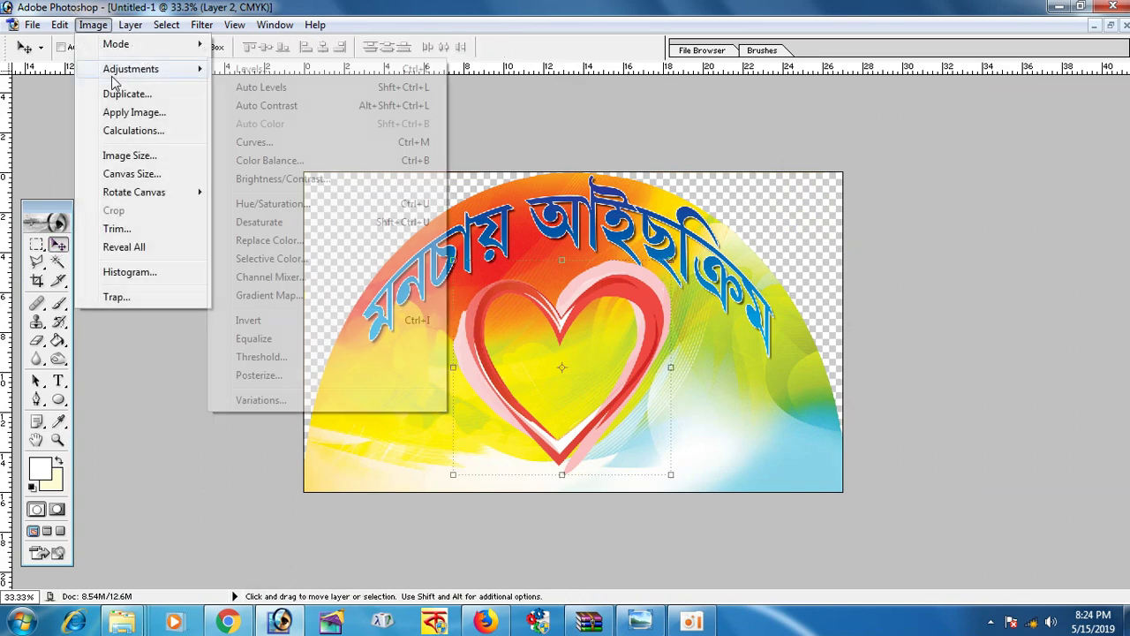
click(291, 206)
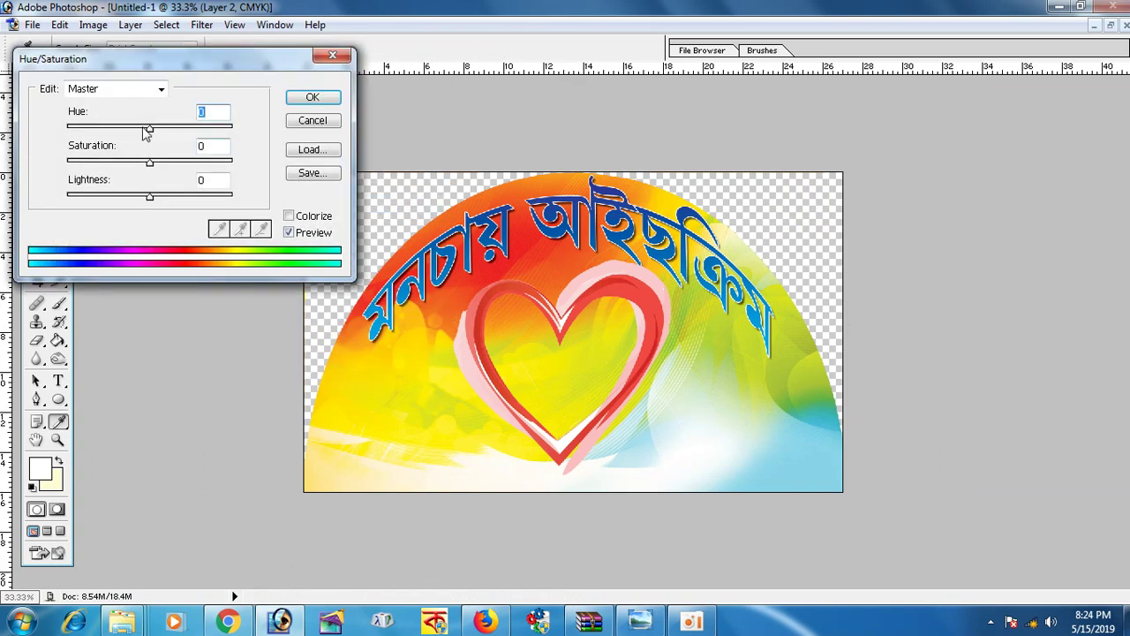
mouse_move(152, 128)
mouse_down()
mouse_move(222, 128)
mouse_move(71, 128)
mouse_up()
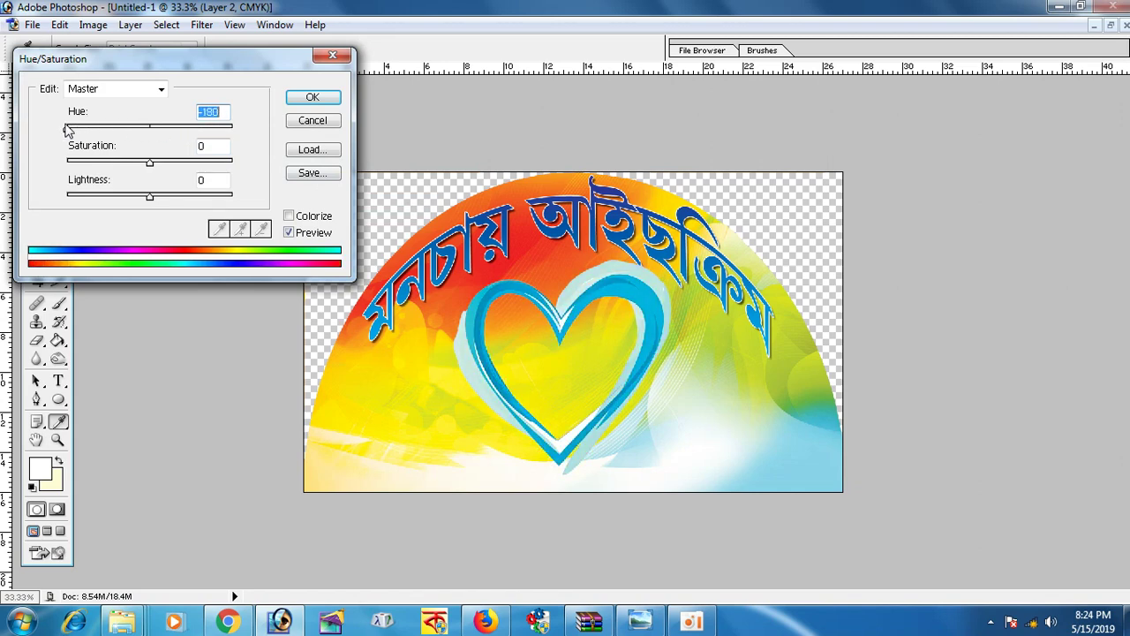
click(305, 99)
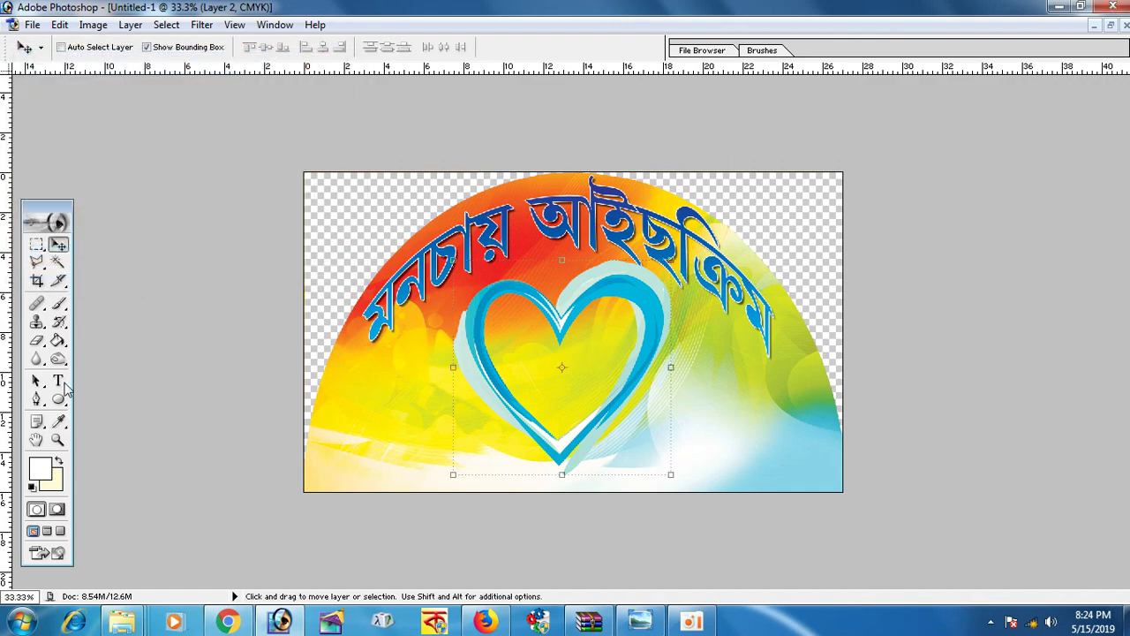
click(57, 440)
mouse_move(121, 621)
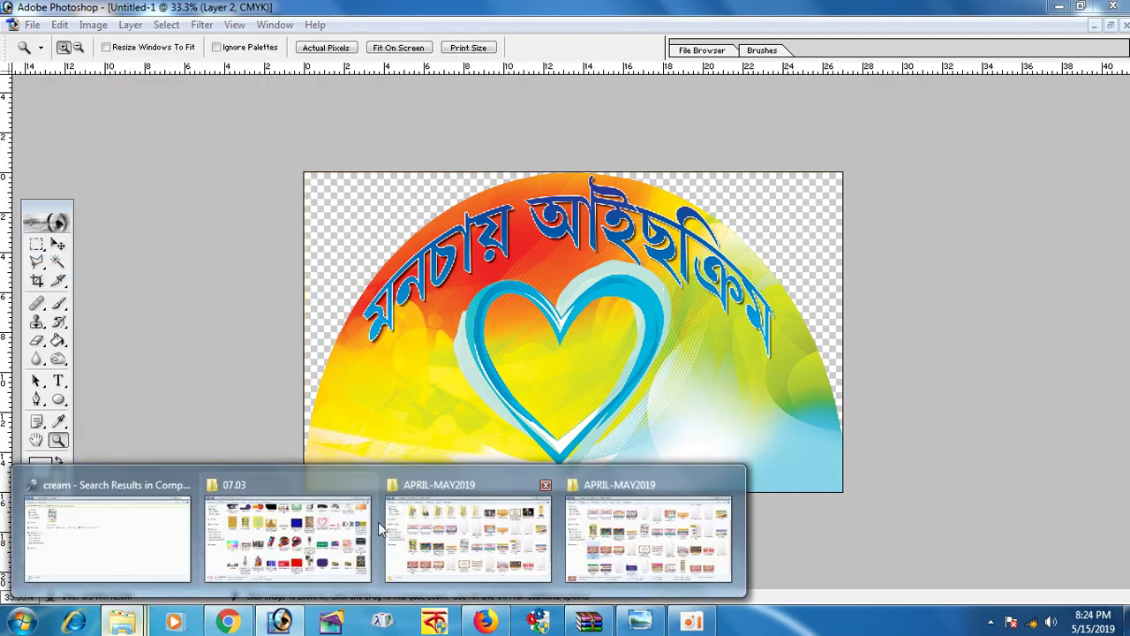
click(327, 527)
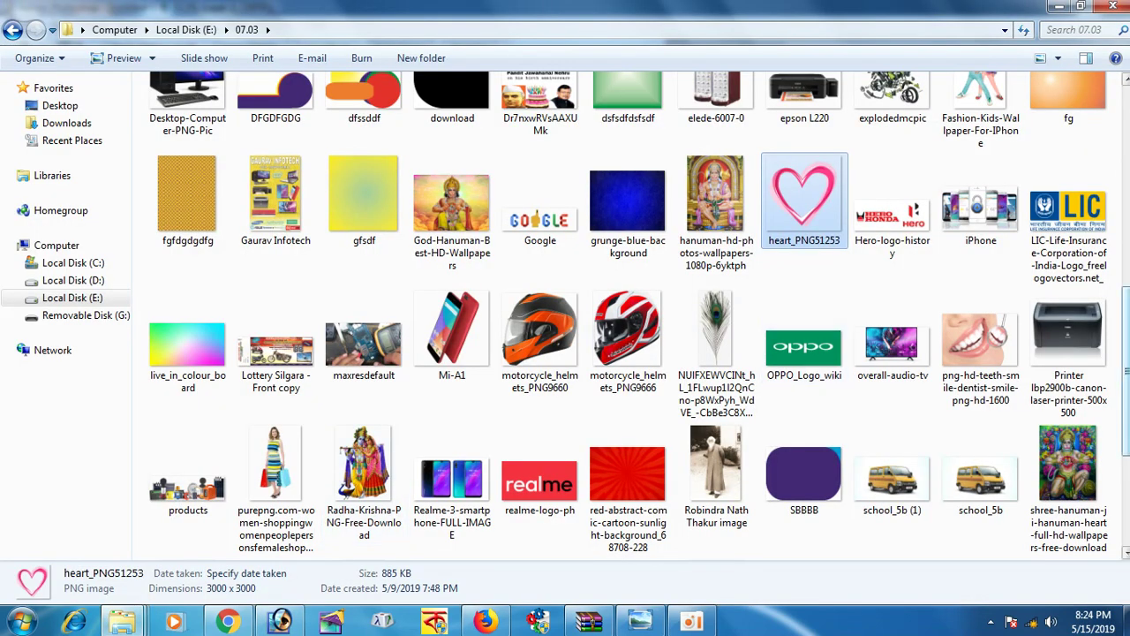
drag(1124, 322, 1124, 101)
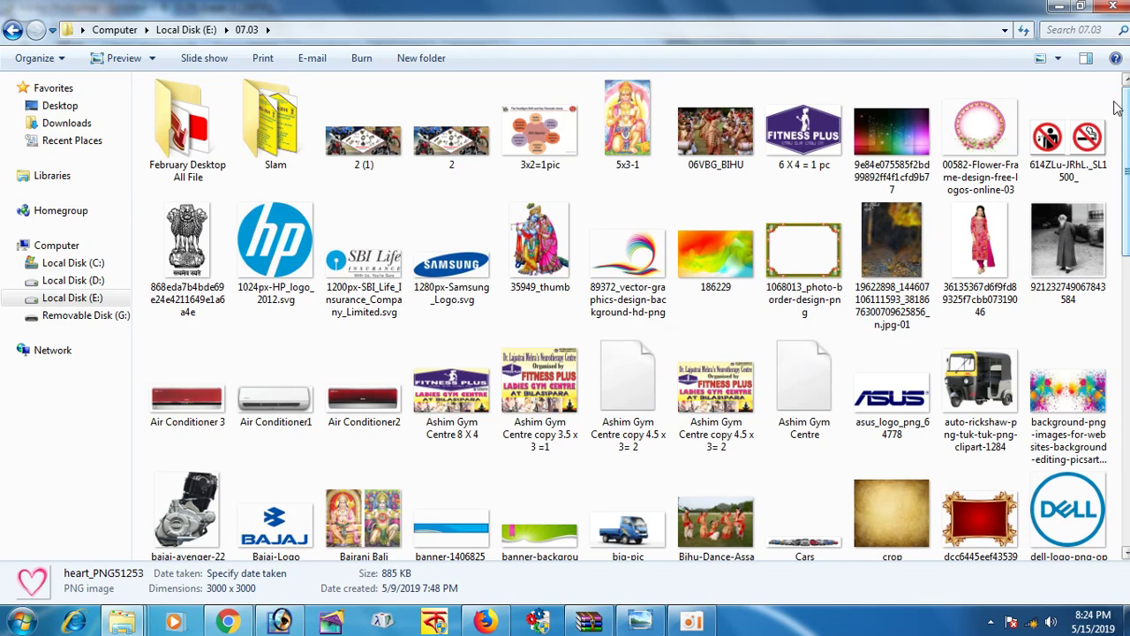
scroll(740, 313, down, 5)
scroll(748, 367, down, 2)
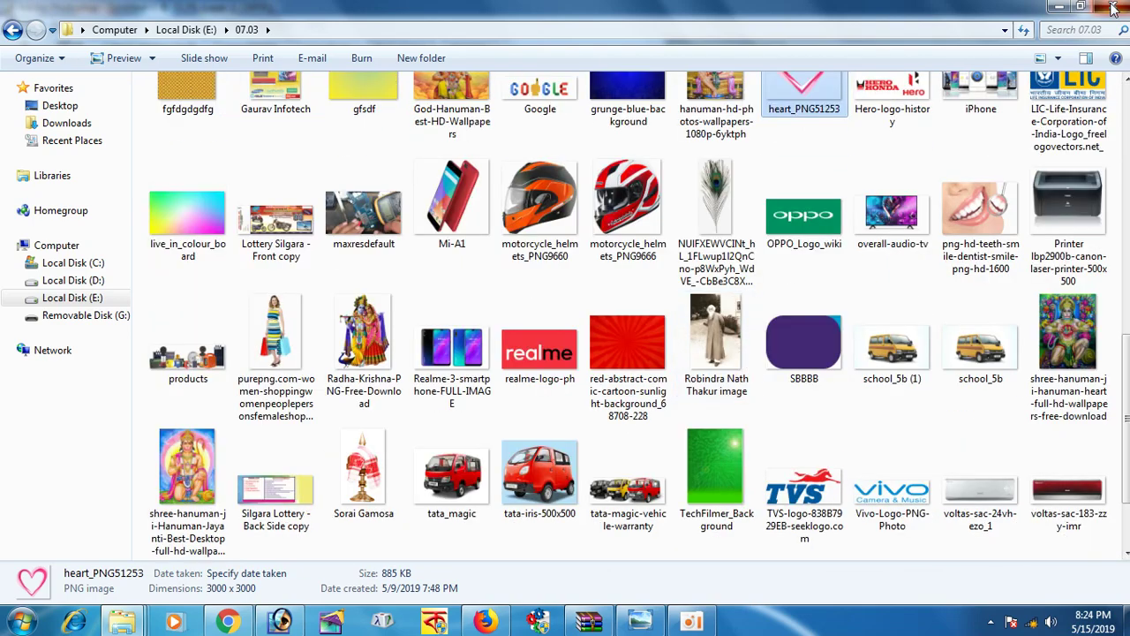
click(1112, 7)
click(32, 25)
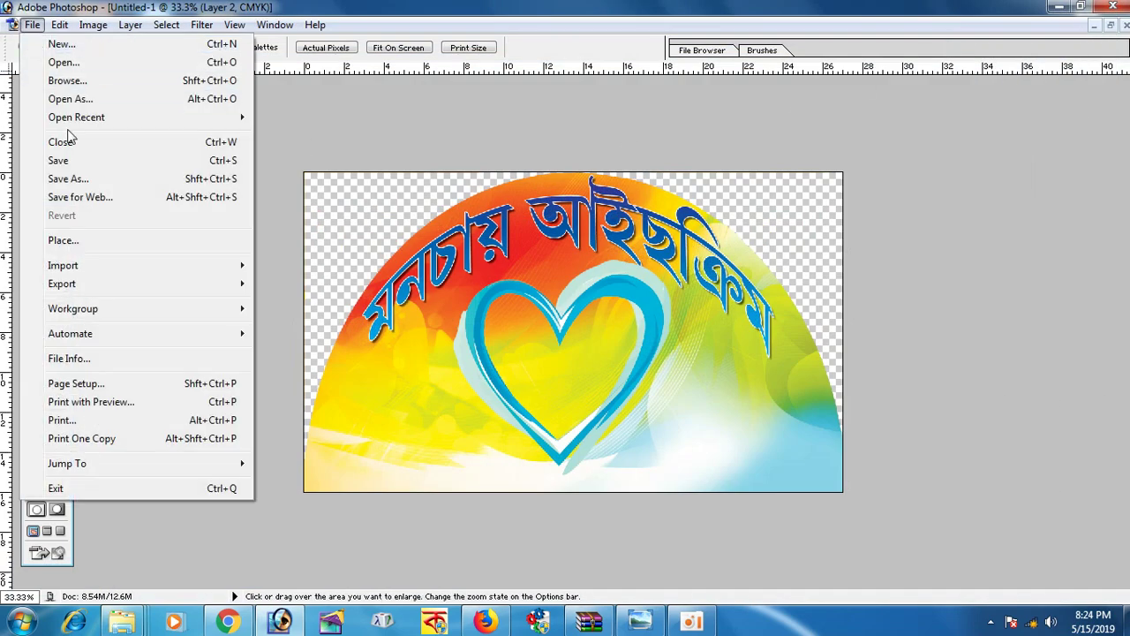
Reopen ice cream iii.tif from recent files, then bring up the Computer window from Start
mouse_move(76, 117)
click(354, 151)
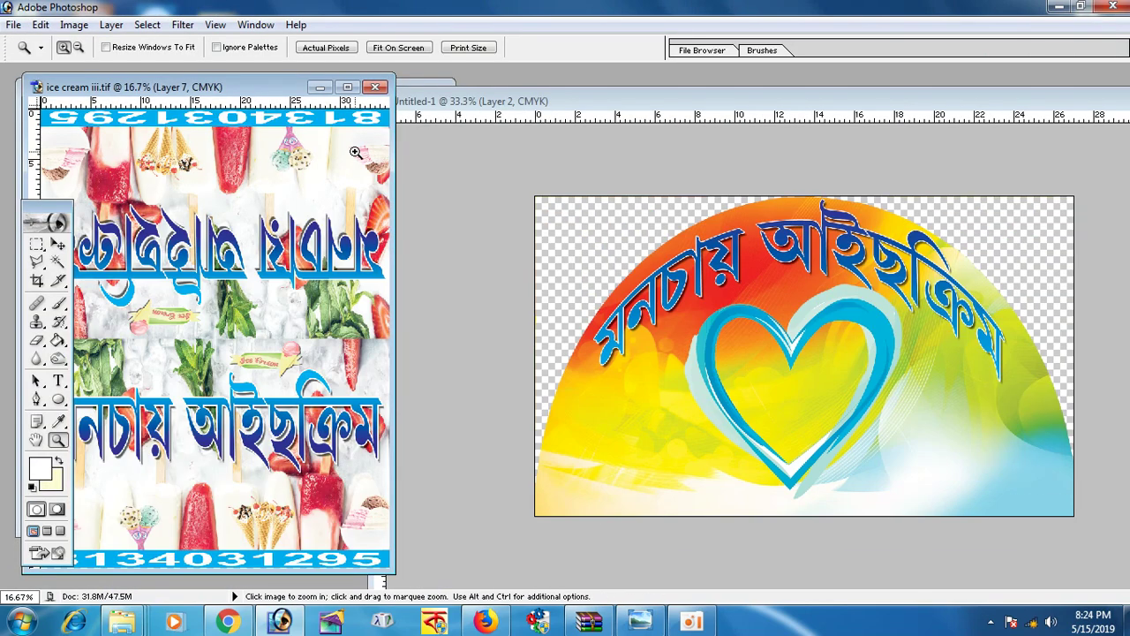
click(58, 244)
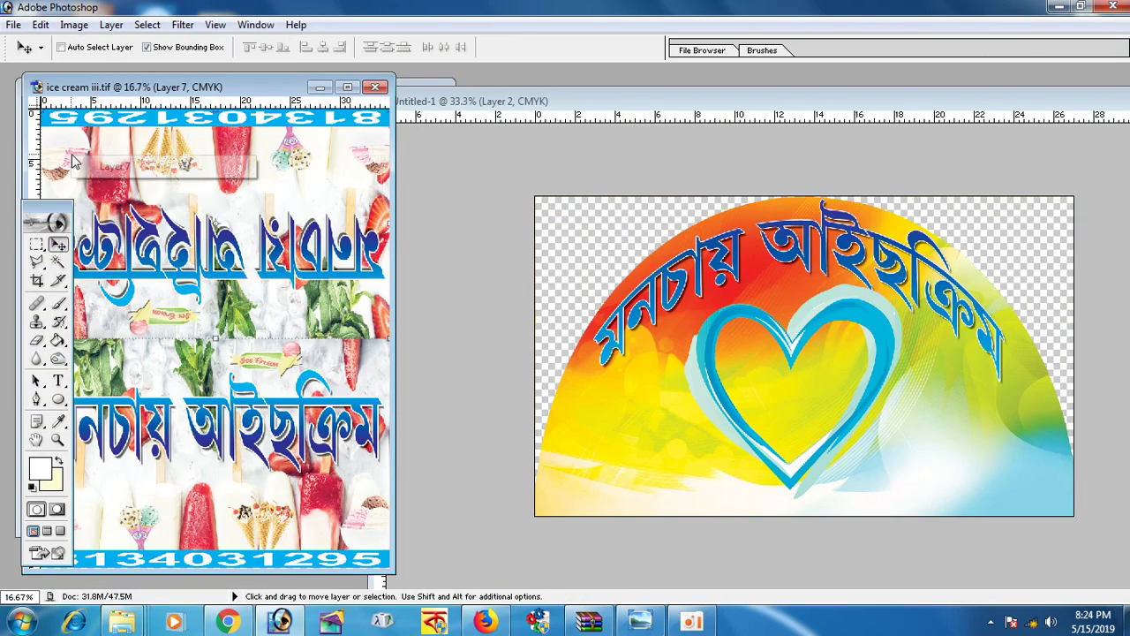
click(4, 622)
click(246, 376)
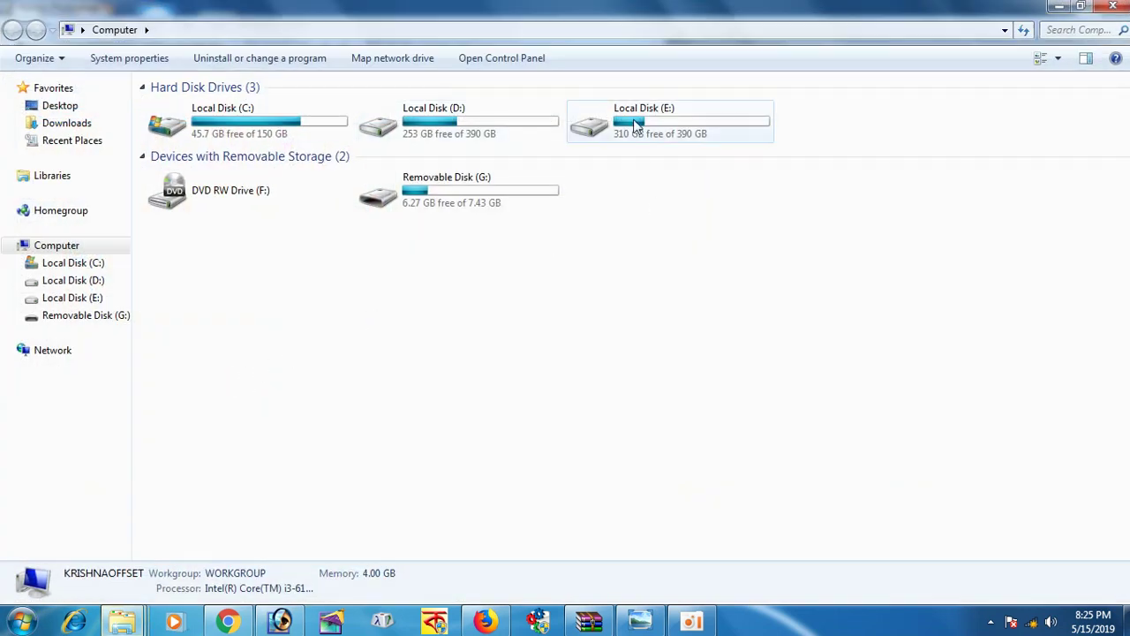
Open Local Disk (E:), look through the APRIL-MAY2019 folder, then return to E:
double_click(625, 129)
click(765, 106)
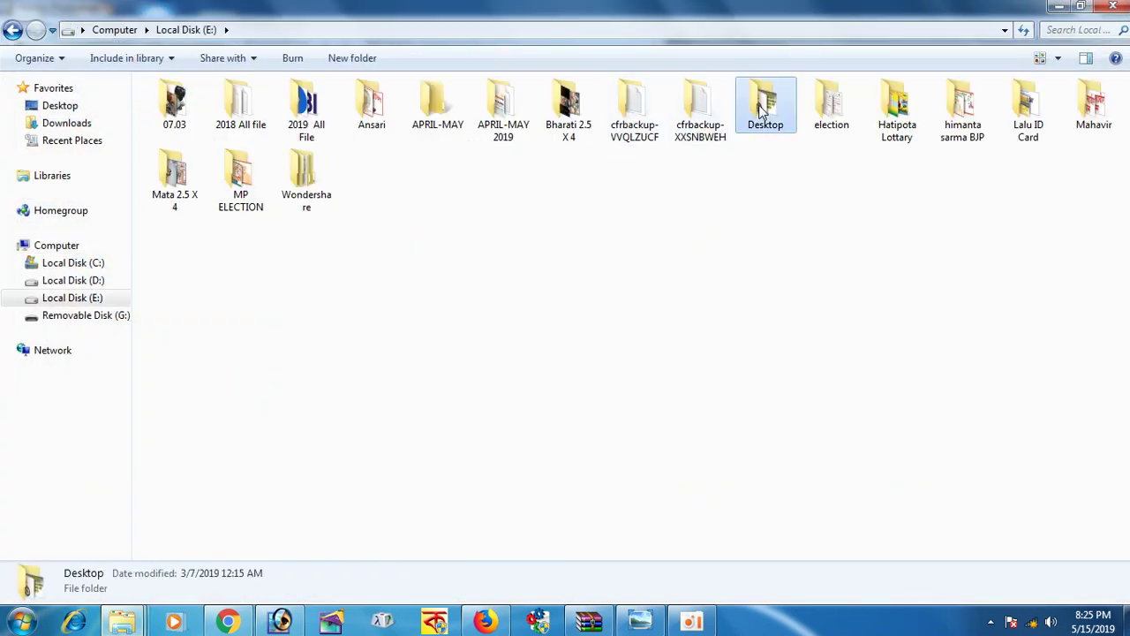
double_click(504, 106)
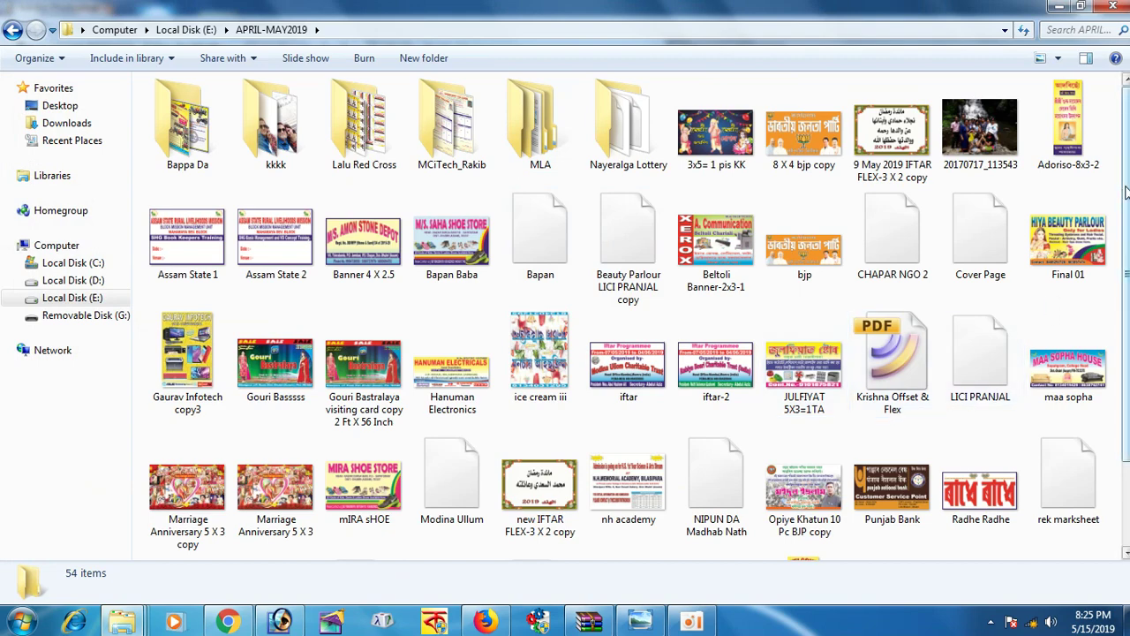
scroll(565, 318, down, 2)
scroll(565, 318, up, 2)
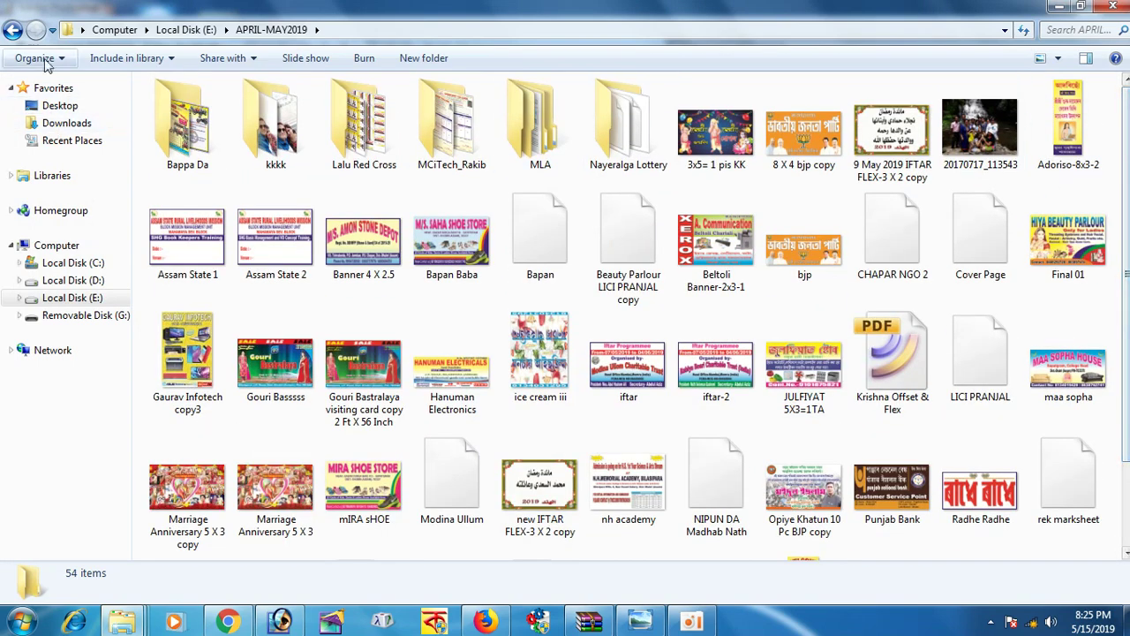
click(13, 29)
Search drive E: for 'cream' and open ice_cream_PNG20991 with Adobe Photoshop
click(1073, 30)
text(cream)
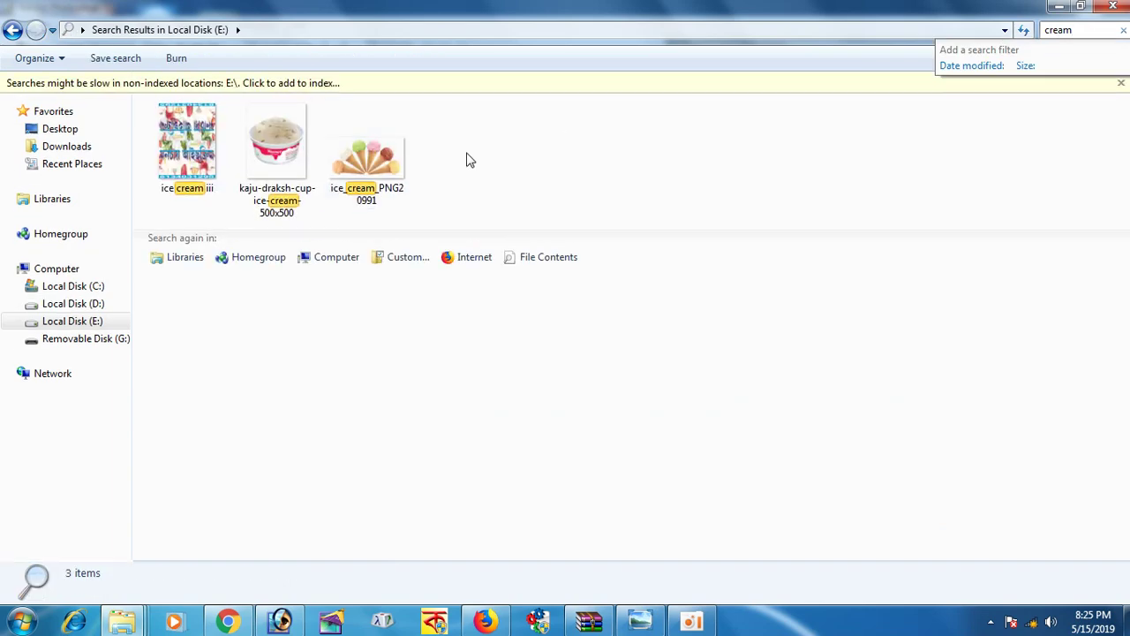
right_click(371, 140)
click(728, 293)
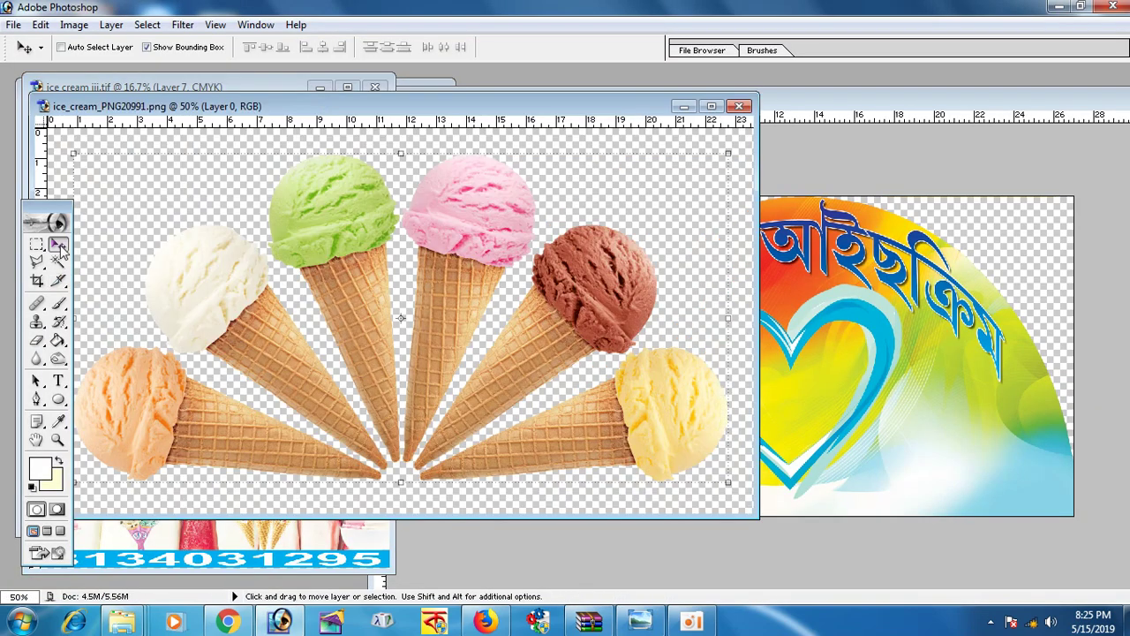
Dismiss Apply Image, then drag the cone fan into Untitled-1 as a new layer below the title
click(74, 25)
click(88, 108)
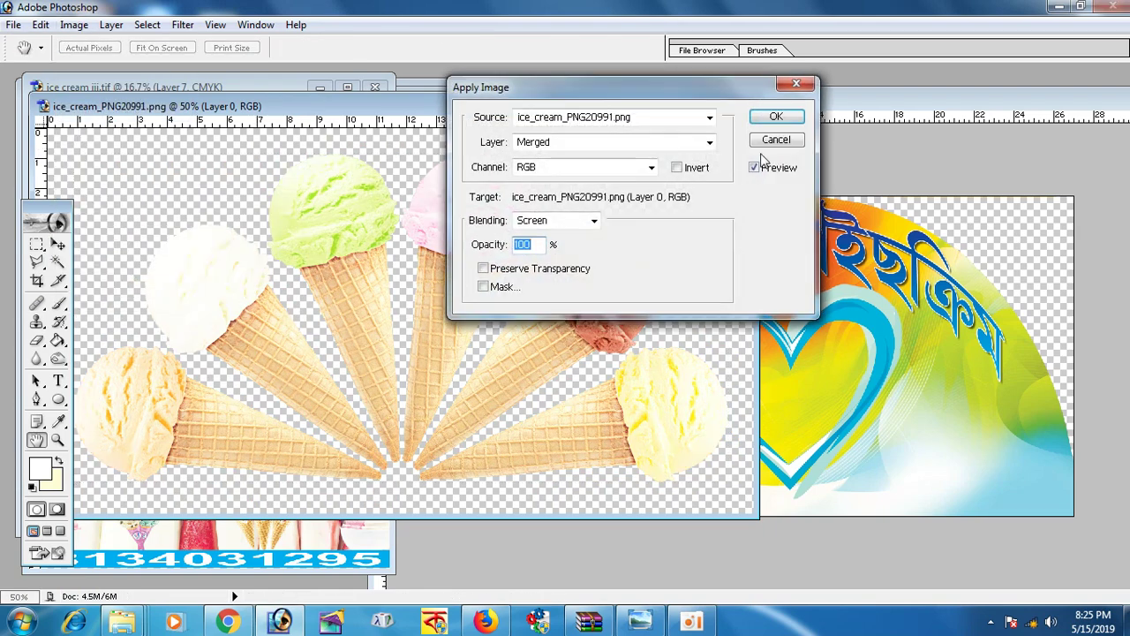
key(Return)
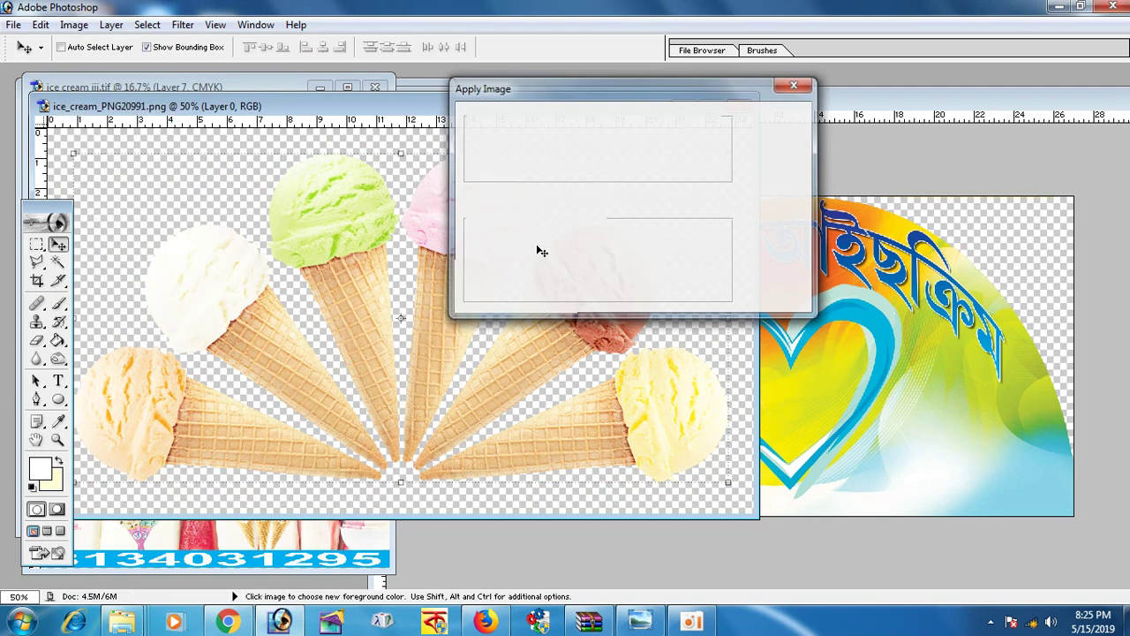
mouse_move(439, 217)
mouse_down()
mouse_move(847, 376)
mouse_move(826, 358)
mouse_move(827, 398)
mouse_up()
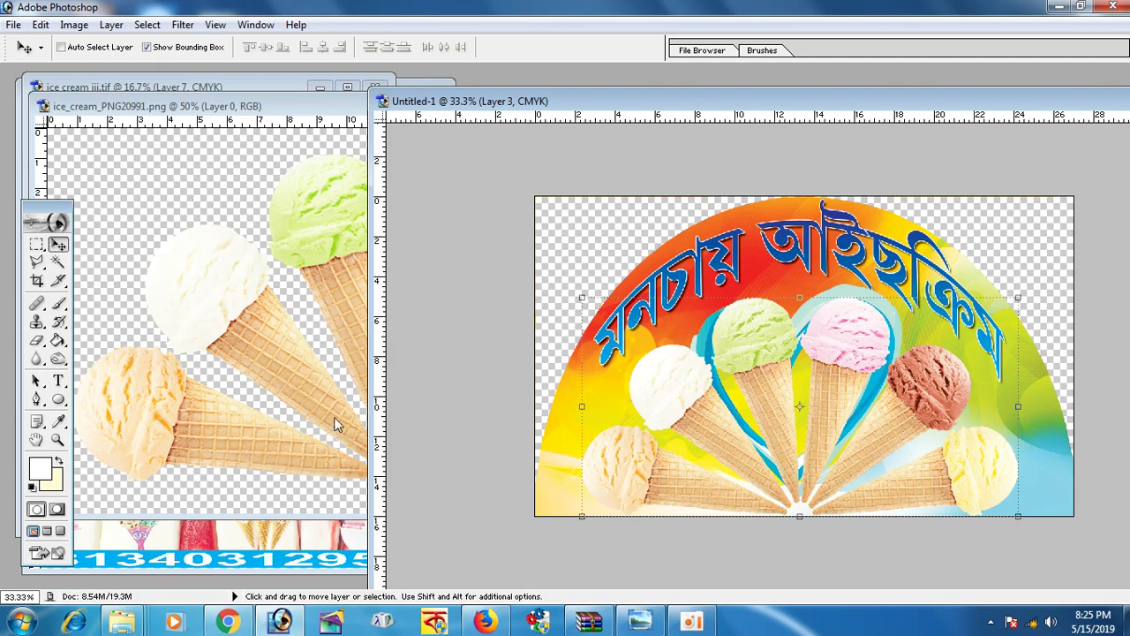
click(57, 439)
Bring the heart in front of the cones, shrink it to about 62% and move it lower-centre
click(845, 404)
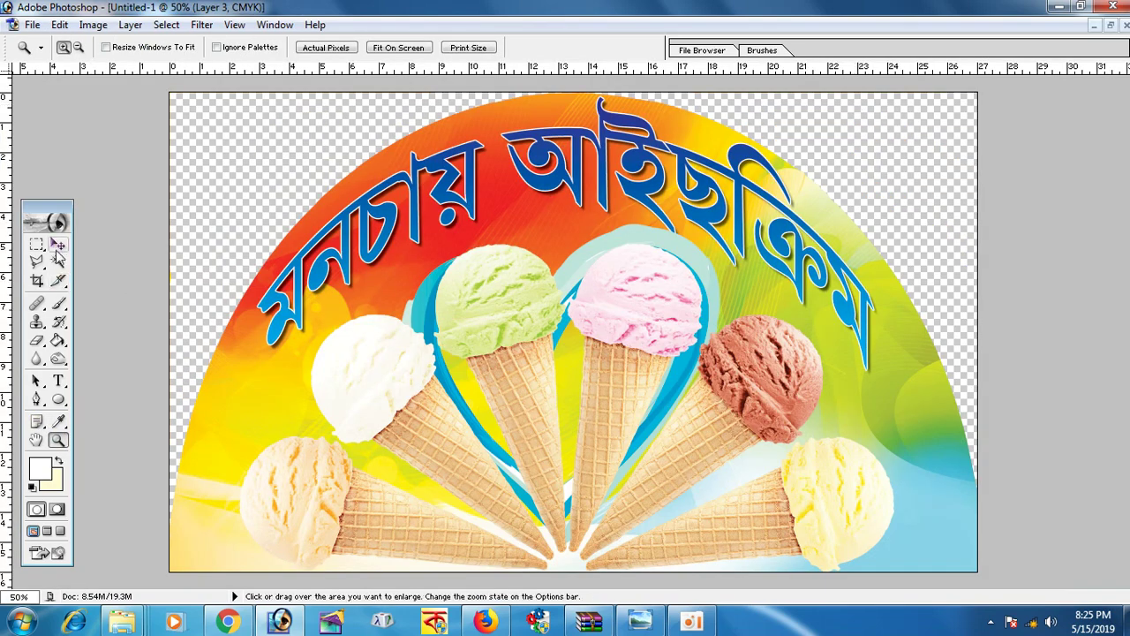
click(57, 243)
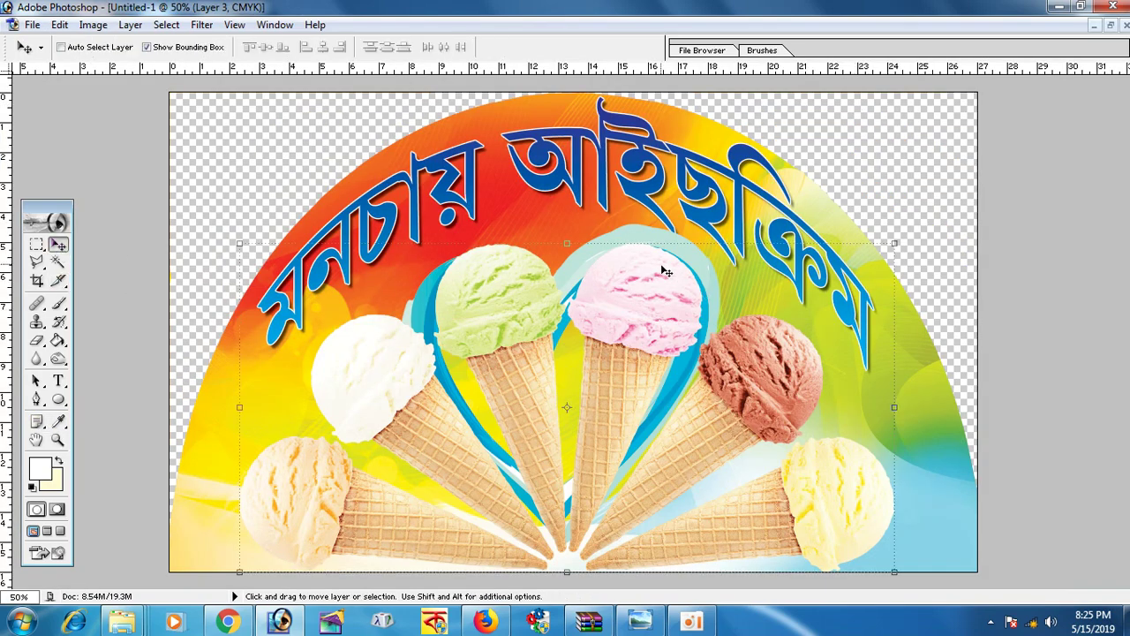
ctrl+click(700, 264)
key(ctrl+shift+bracketright)
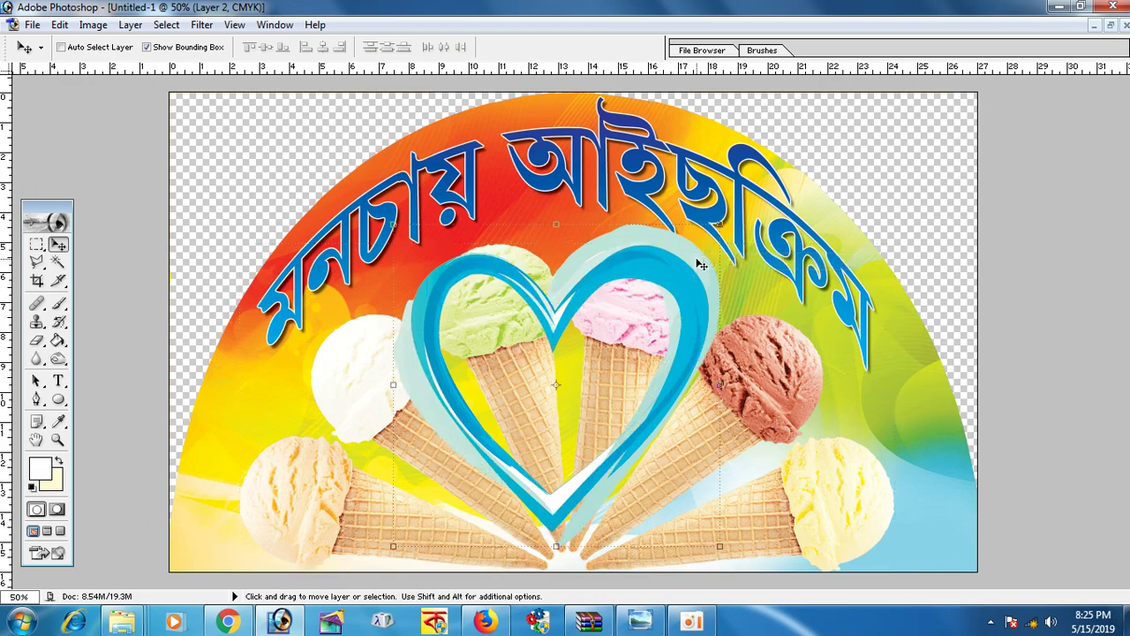
drag(720, 225, 595, 347)
drag(533, 455, 612, 494)
key(Return)
Stretch the cone fan wider on both sides and slightly taller
right_click(777, 381)
click(812, 391)
key(ctrl+t)
drag(895, 407, 930, 407)
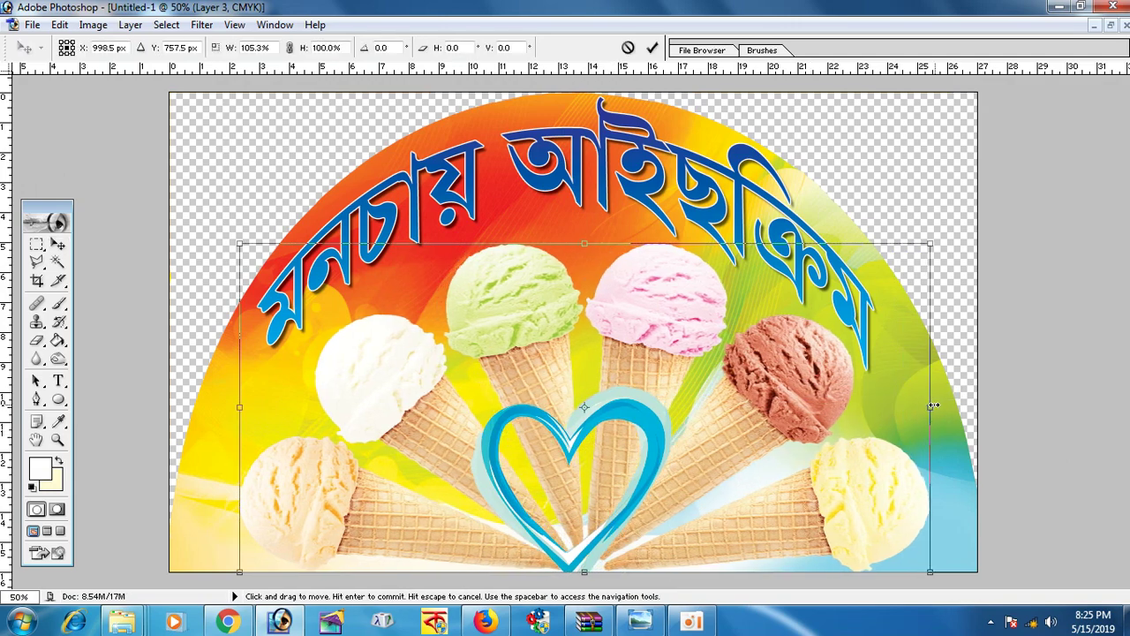
drag(239, 407, 201, 407)
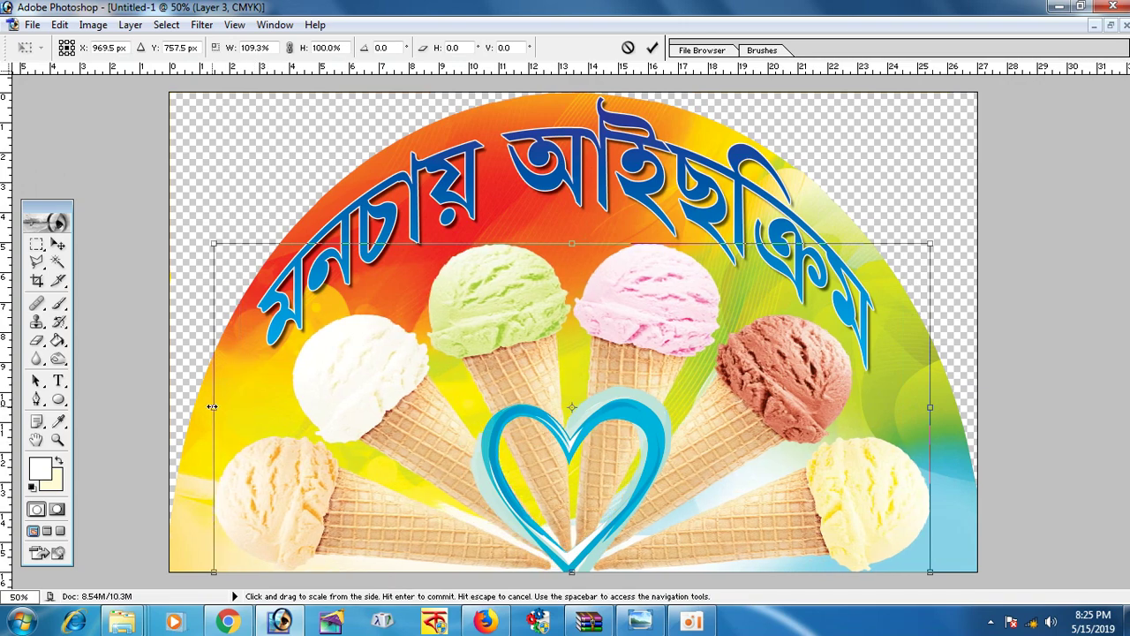
drag(565, 243, 565, 238)
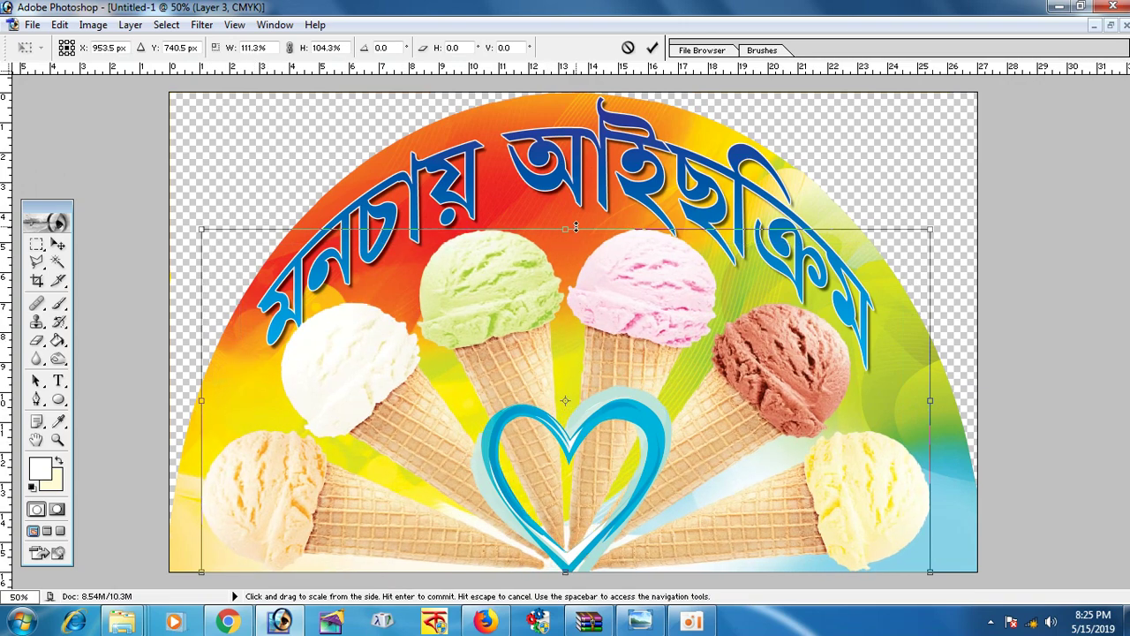
key(Return)
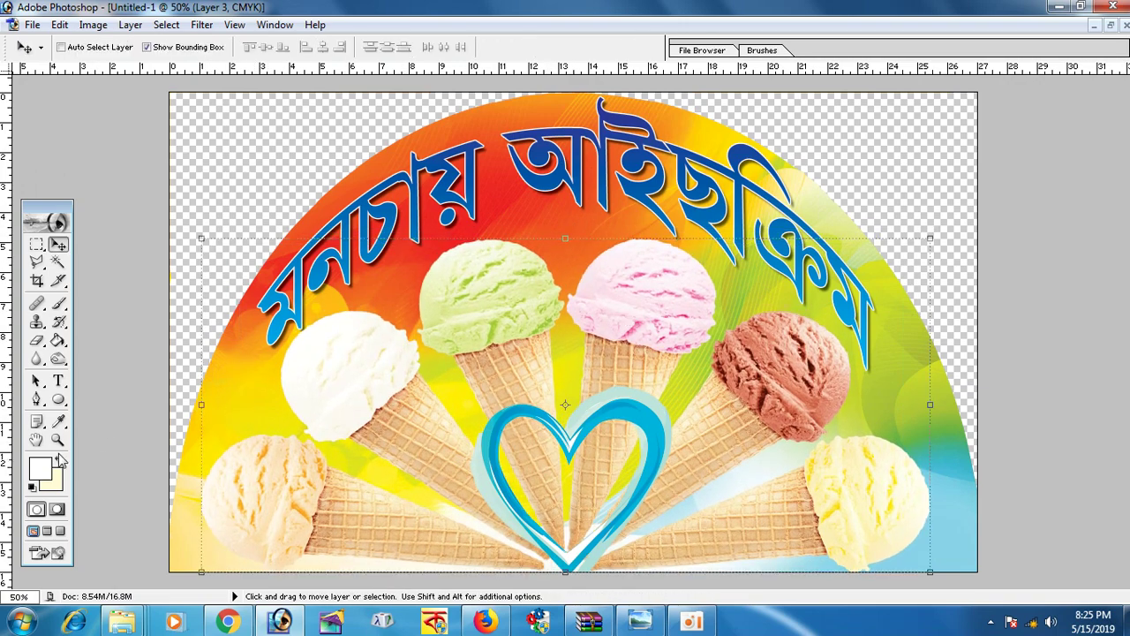
Squash the cone fan to about 87.6% height
click(58, 438)
alt+click(459, 403)
alt+click(497, 462)
click(565, 458)
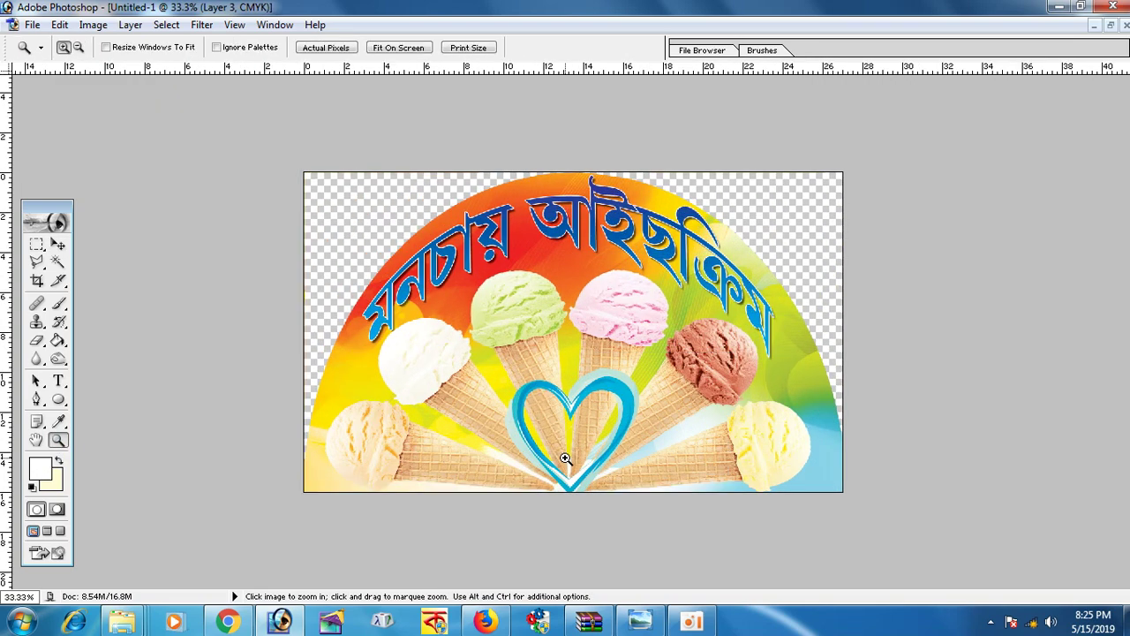
alt+click(575, 459)
click(57, 261)
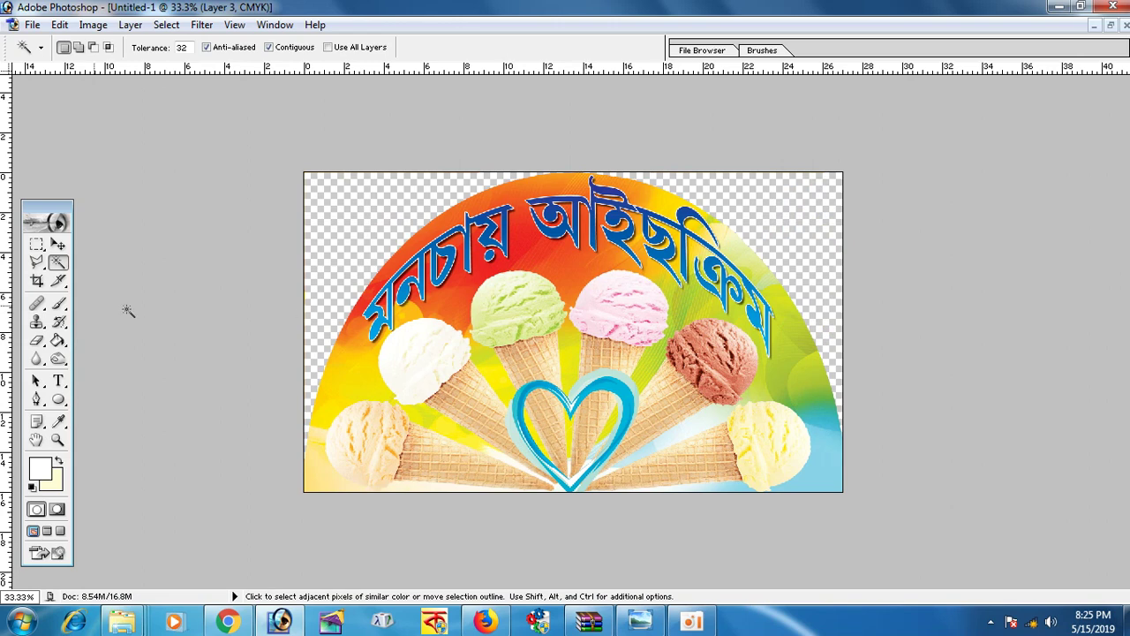
click(57, 245)
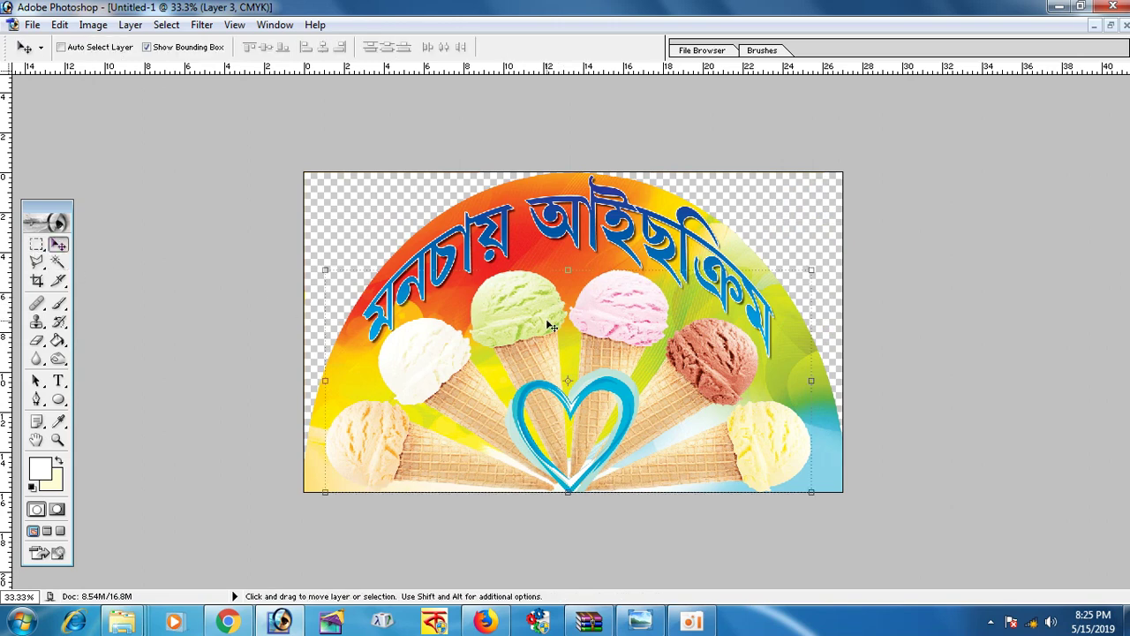
drag(576, 497, 573, 460)
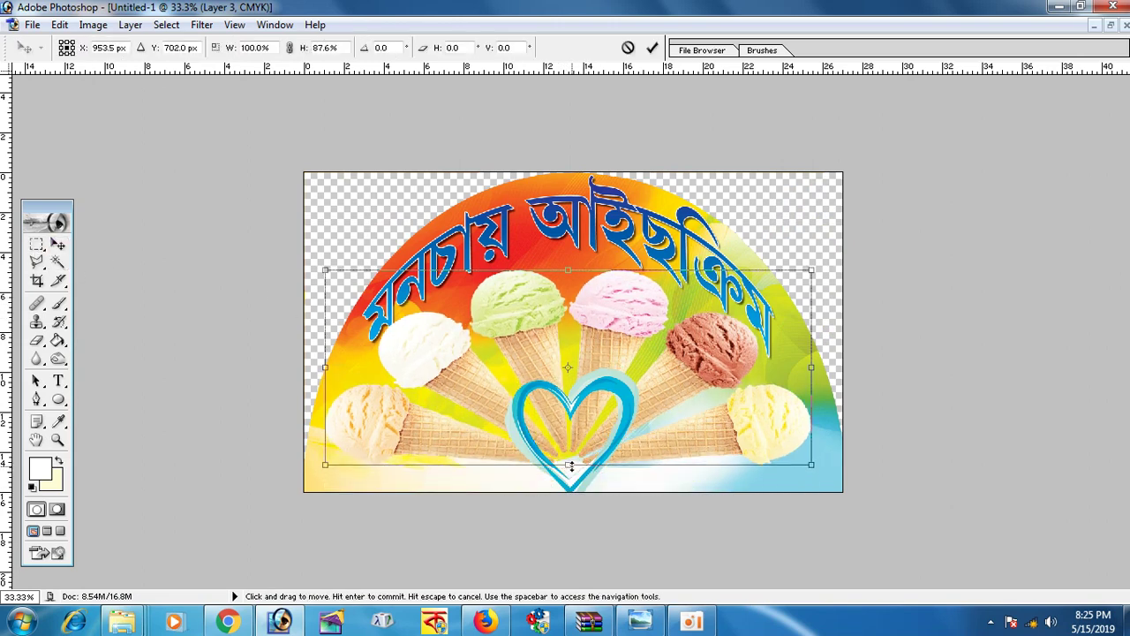
key(Return)
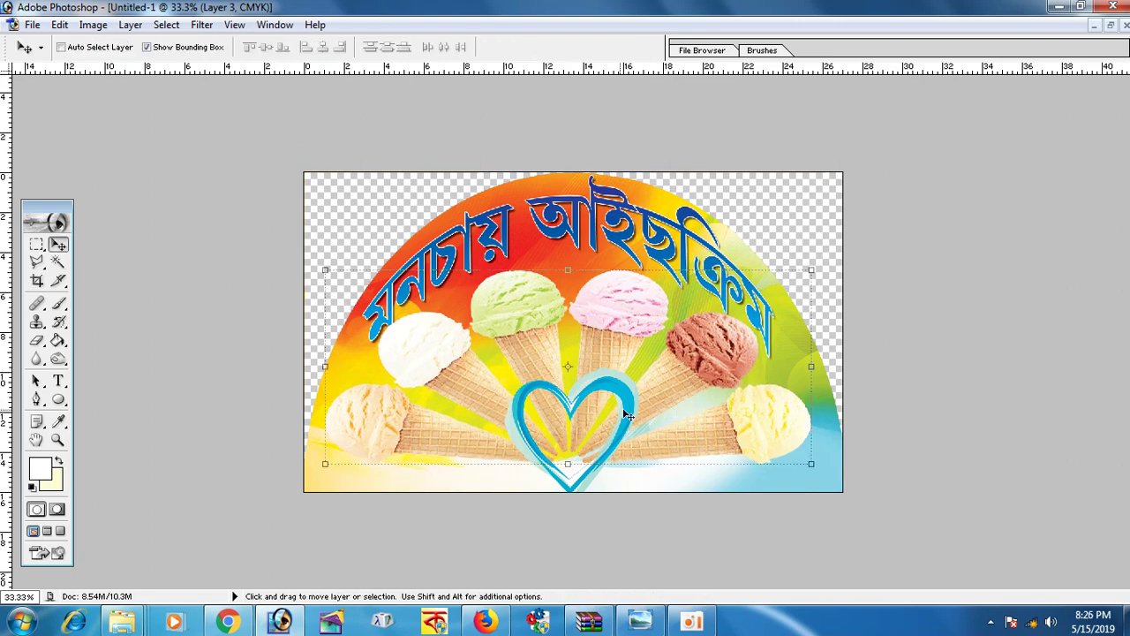
Shrink the heart to 86.6% and nudge it up among the cones
right_click(612, 395)
click(636, 415)
mouse_move(616, 398)
mouse_down()
mouse_move(621, 350)
mouse_move(604, 375)
mouse_up()
key(Return)
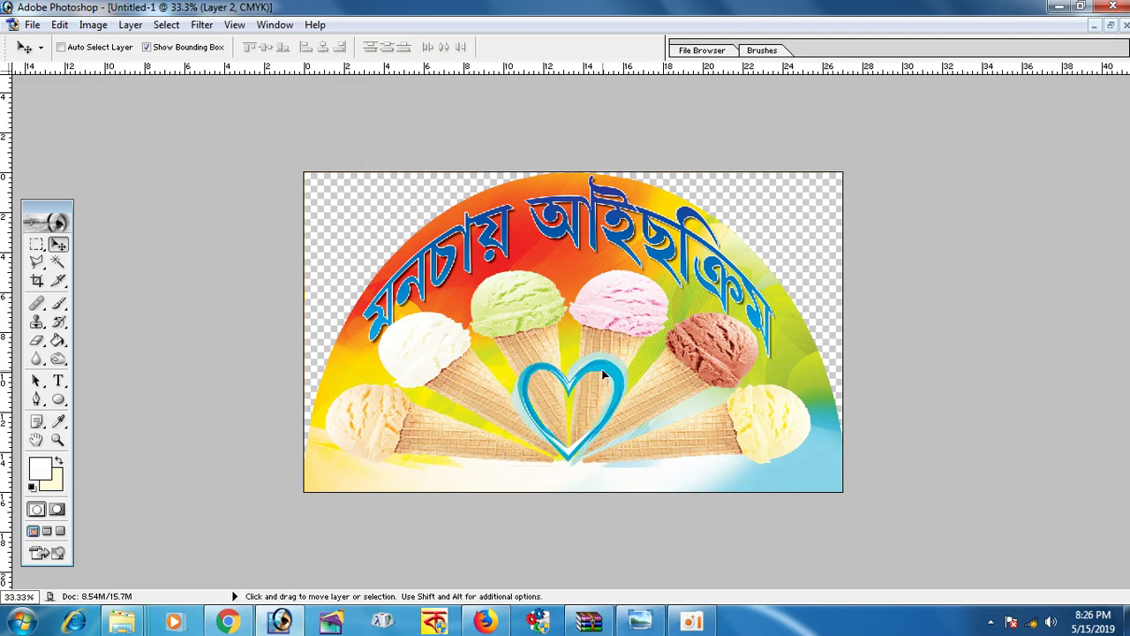
click(57, 441)
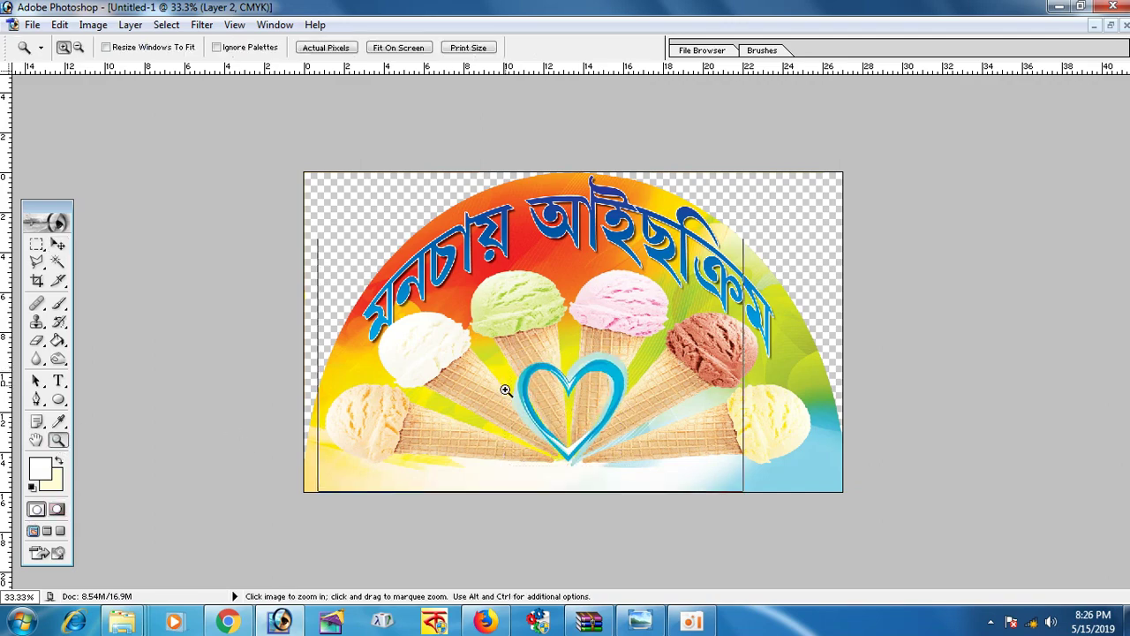
Select all the arched title text and open, then cancel, the text colour picker
click(506, 415)
click(518, 452)
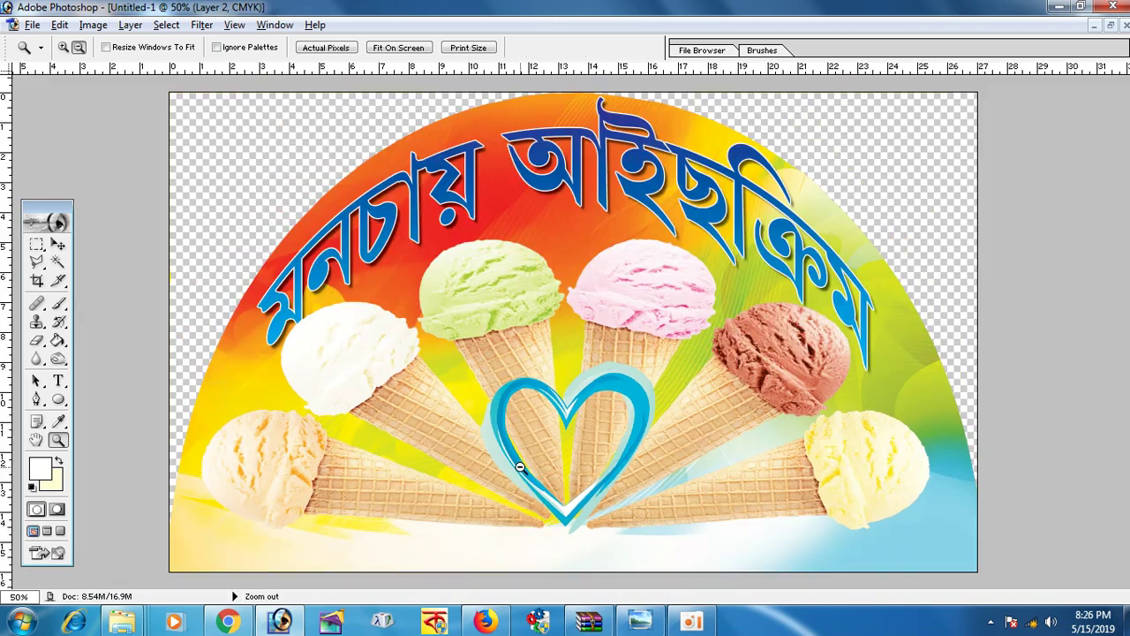
click(57, 381)
click(474, 185)
key(ctrl+a)
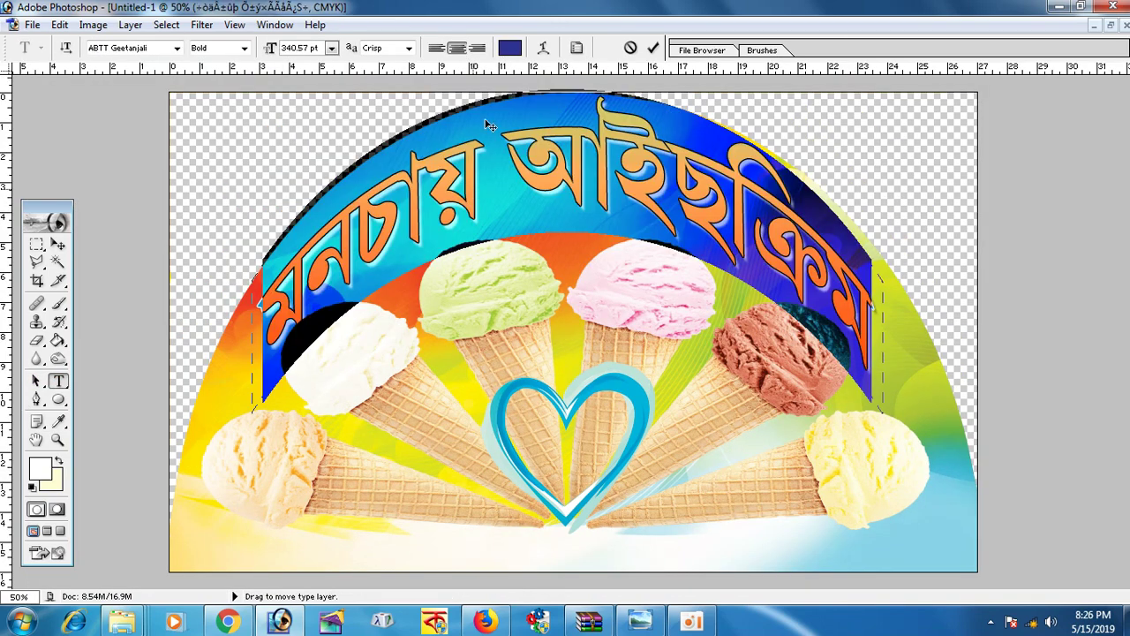
click(510, 48)
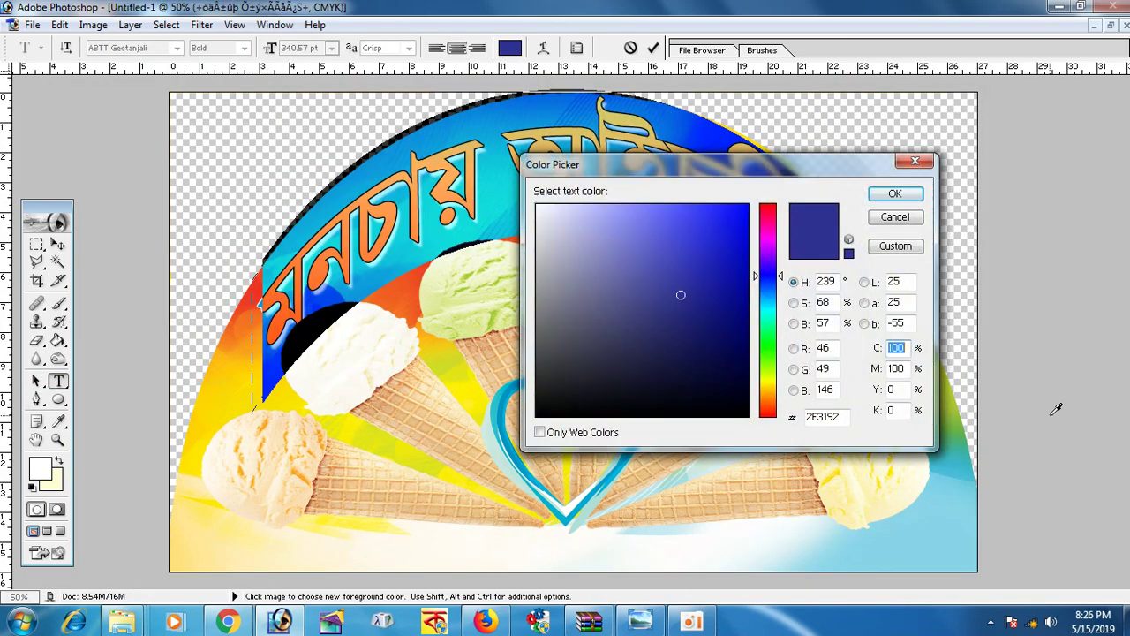
click(897, 219)
Add a magenta Color Overlay (CMYK 0/100/0/0) to the arched title
click(130, 25)
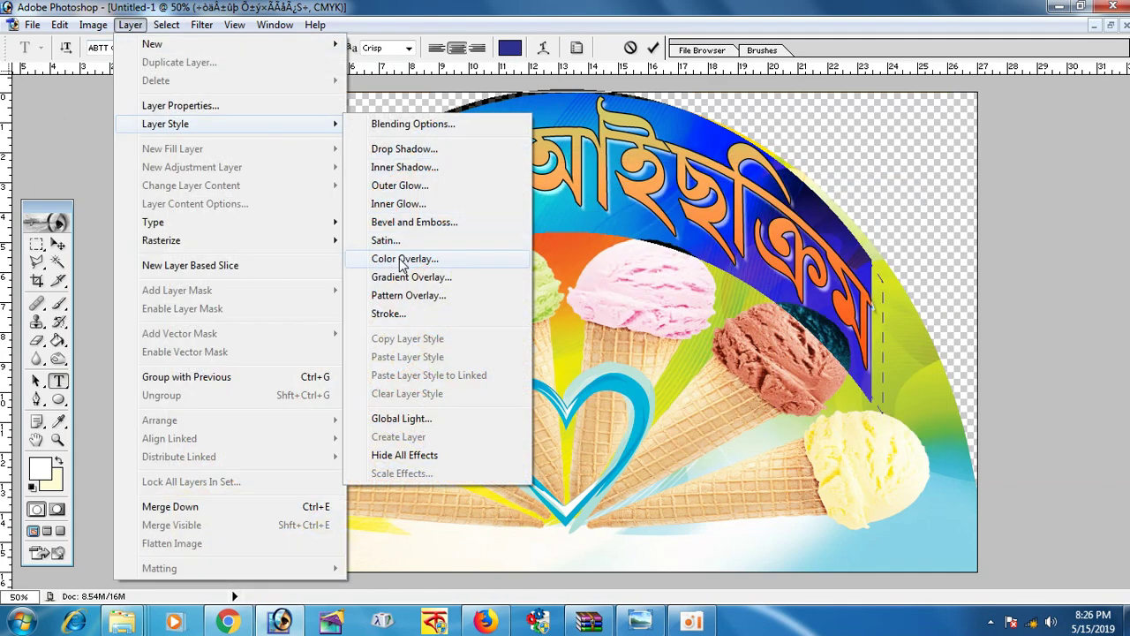
click(402, 259)
click(845, 277)
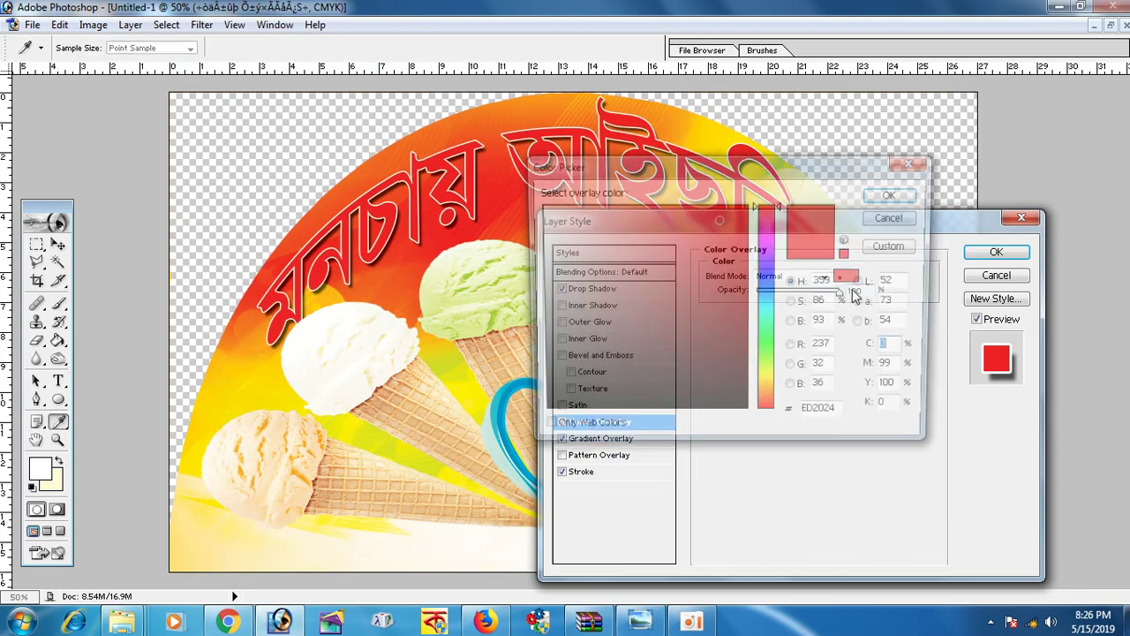
text(0)
key(Tab)
text(100)
key(Tab)
text(0)
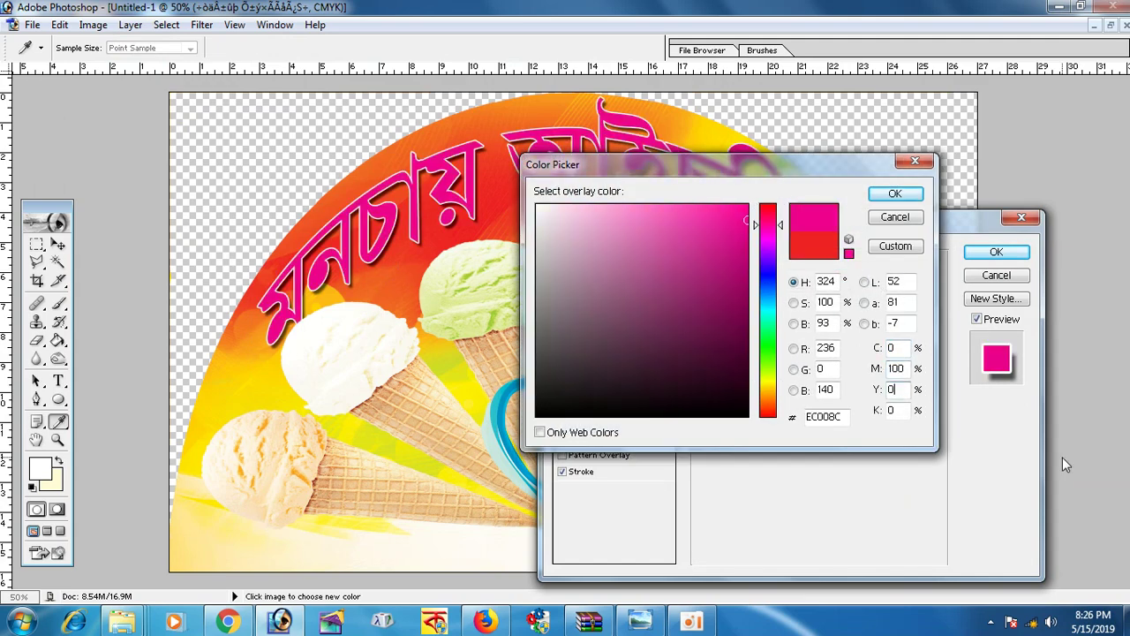
key(Return)
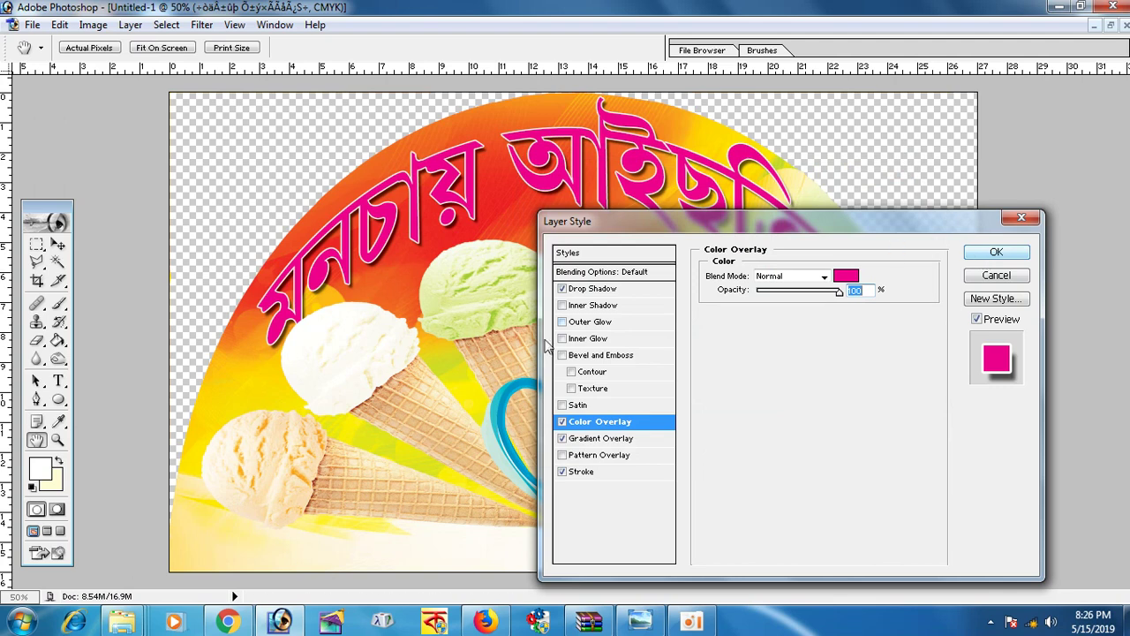
Give the title a 7 px white stroke and apply the layer styles
click(589, 473)
drag(759, 279, 765, 279)
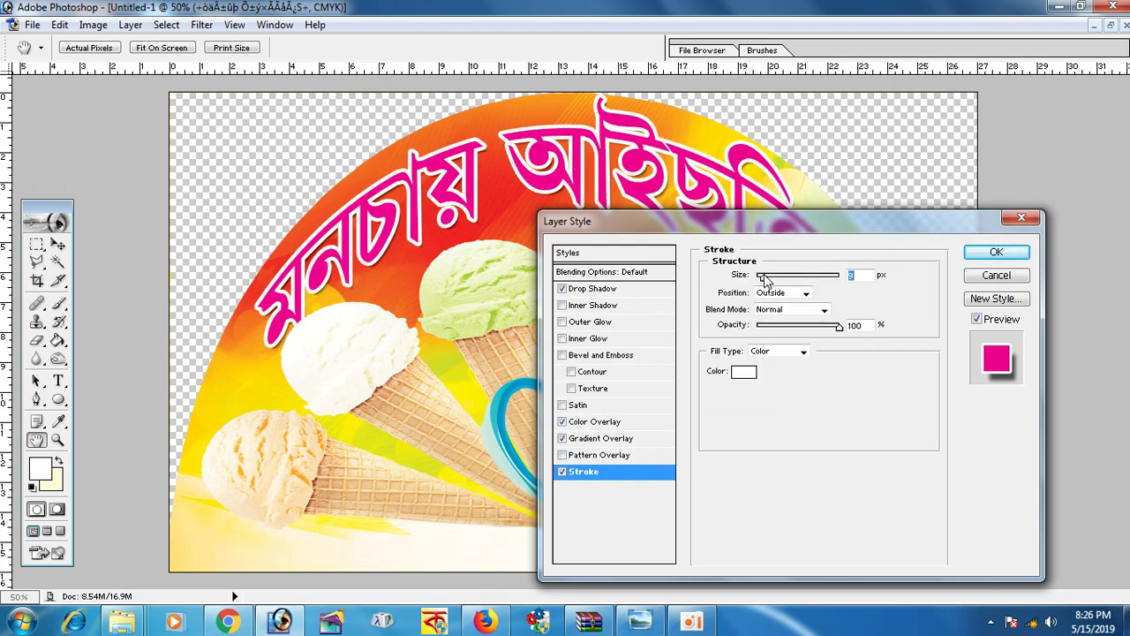
drag(766, 280, 764, 279)
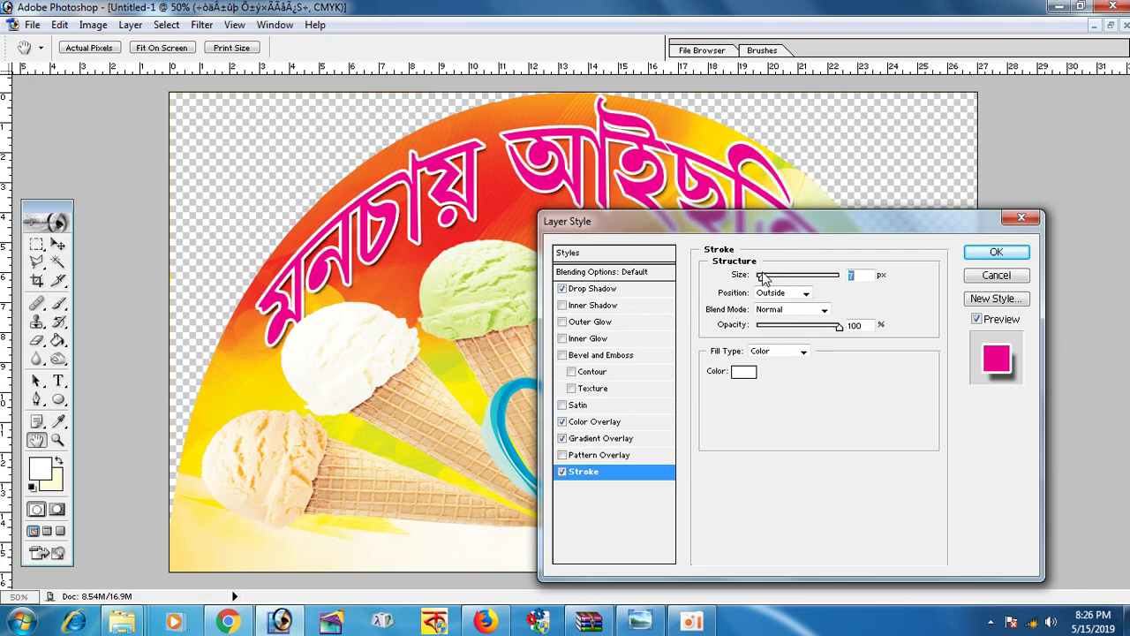
click(642, 440)
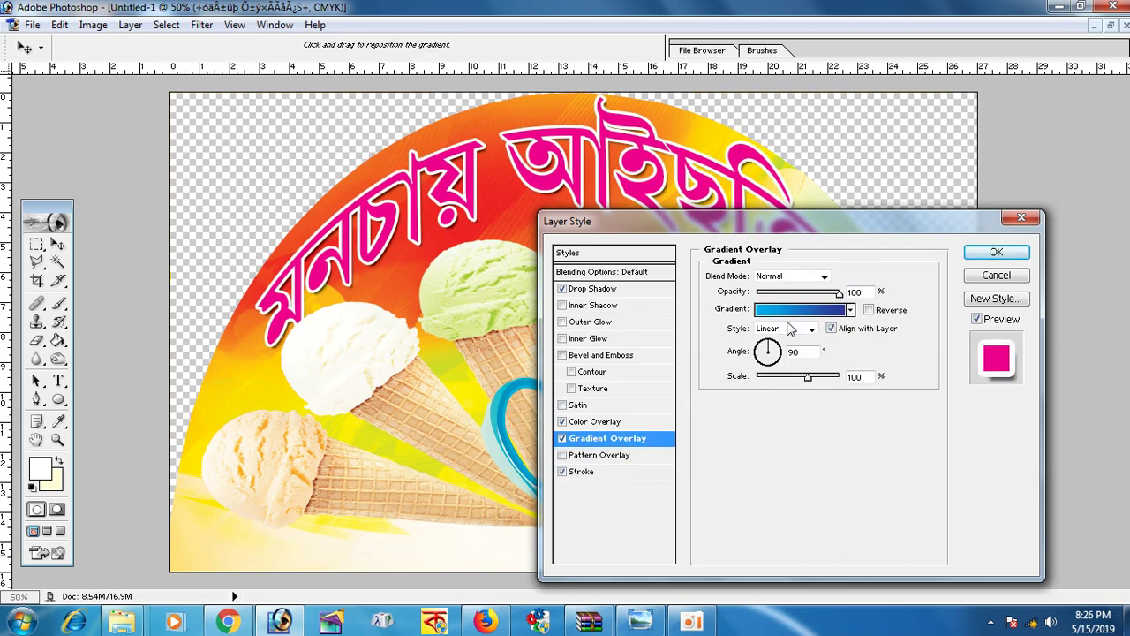
click(794, 309)
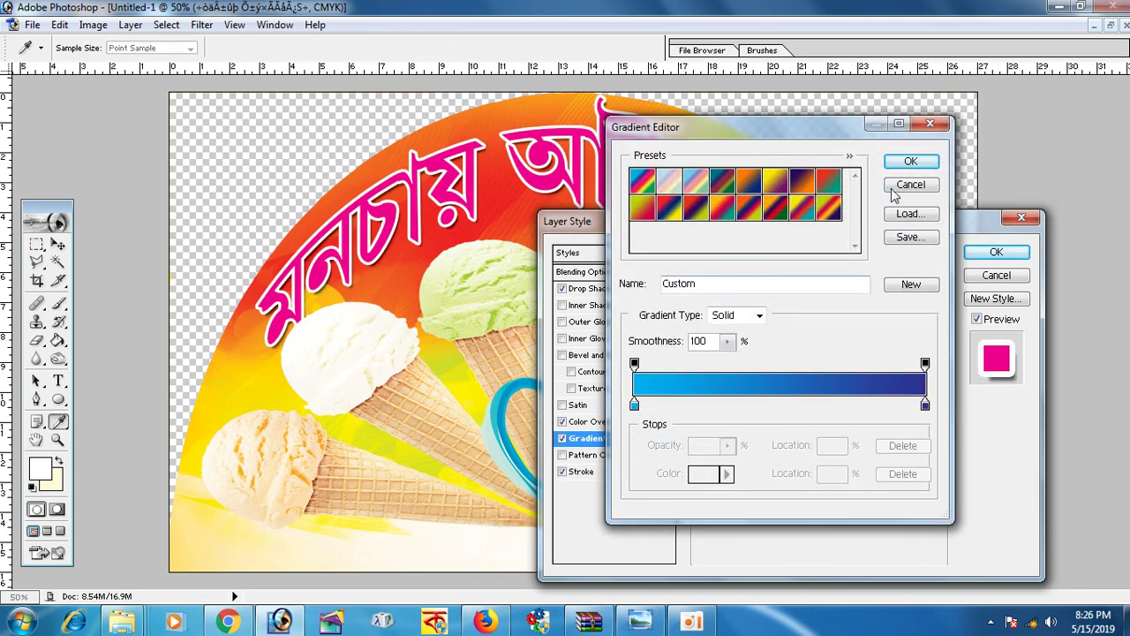
click(918, 184)
click(994, 252)
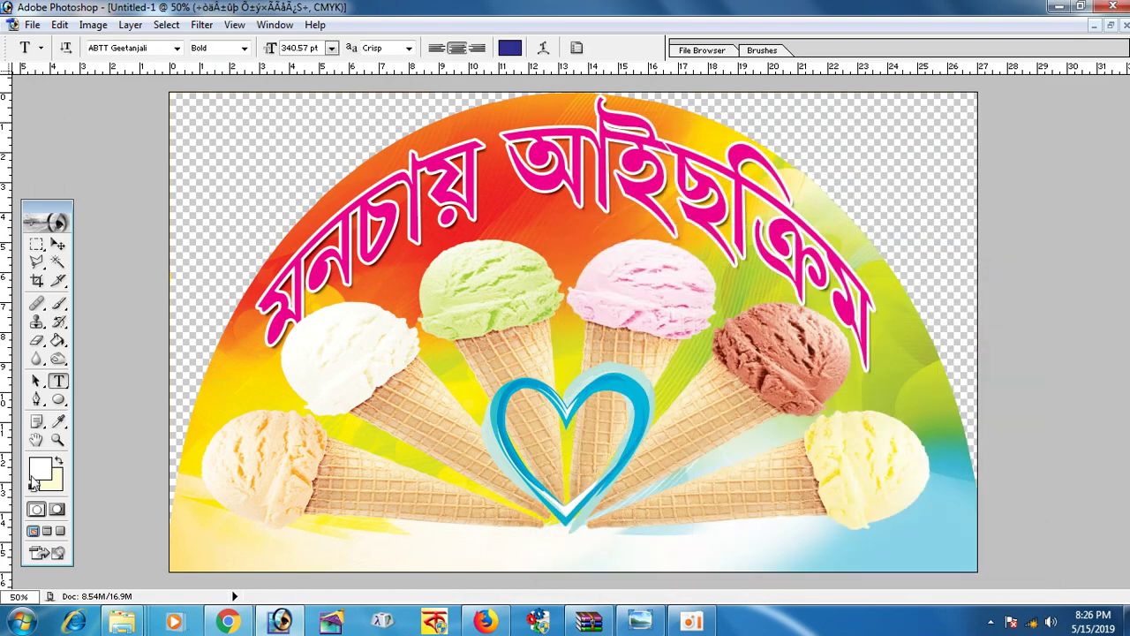
click(57, 439)
alt+click(530, 521)
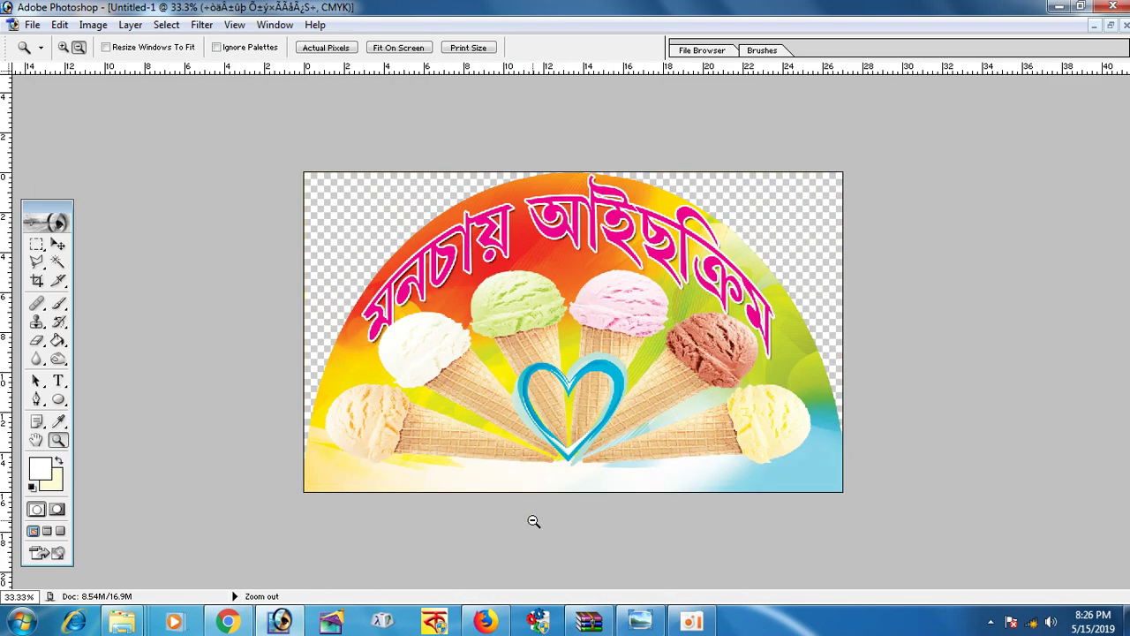
click(532, 532)
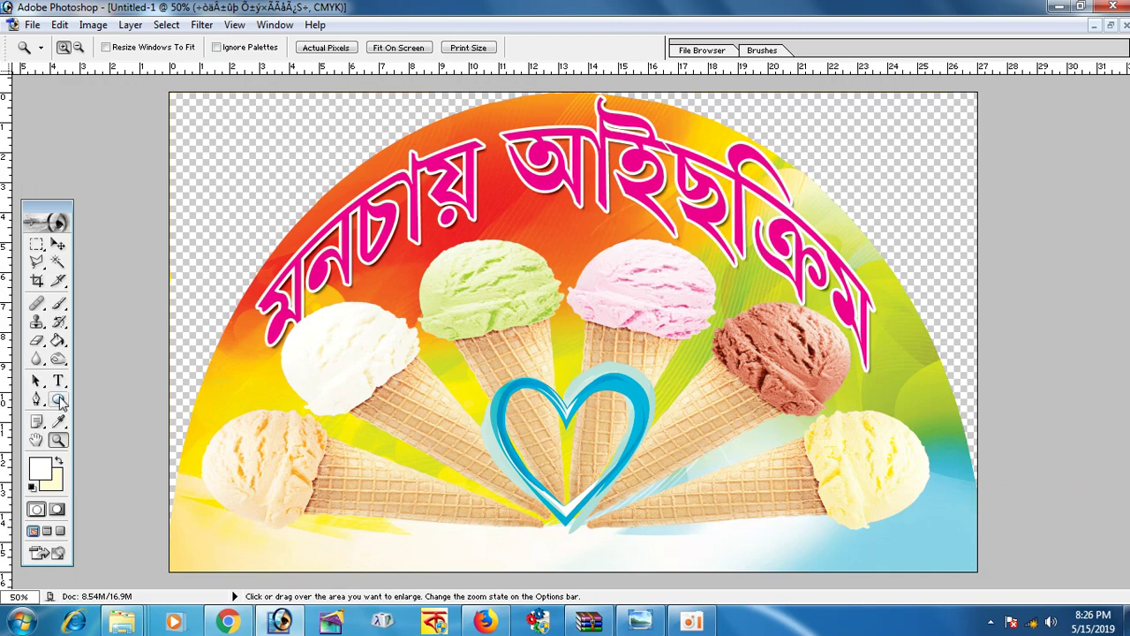
Draw a rectangle across the banner's bottom edge and fill it with yellow (Y 100)
drag(59, 400, 106, 401)
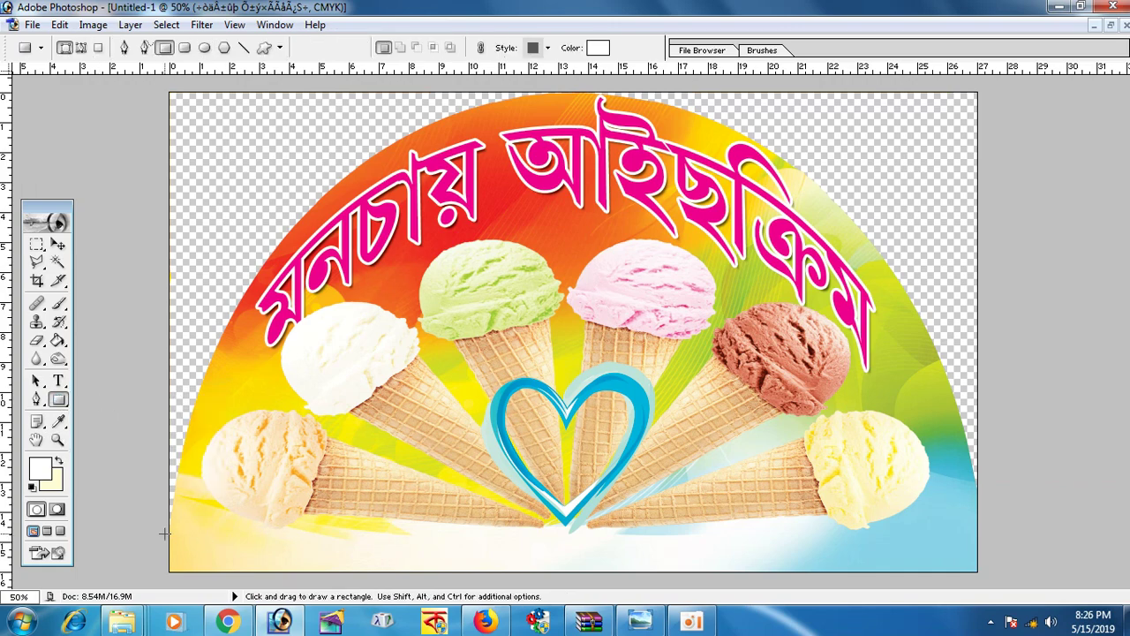
drag(168, 542, 978, 573)
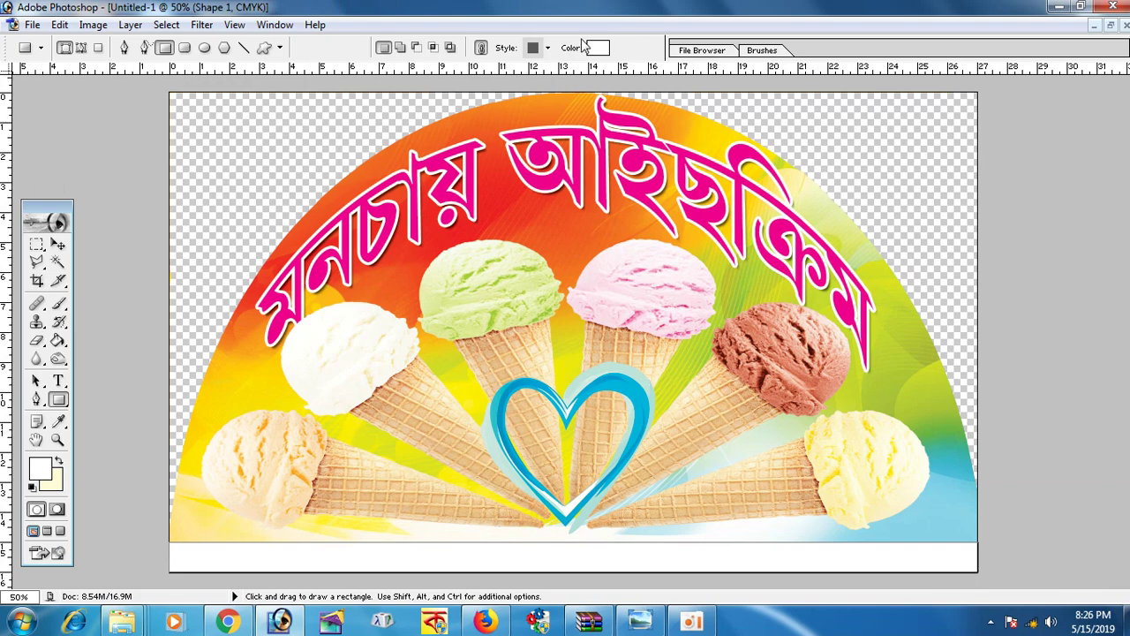
click(590, 48)
key(Tab)
key(Tab)
text(100)
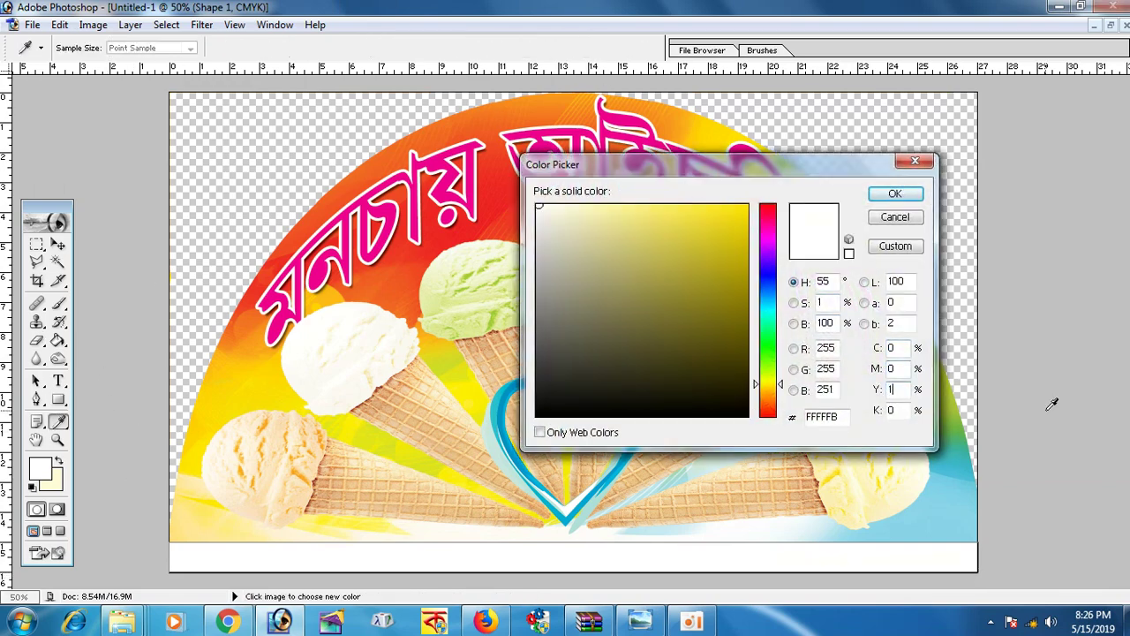
key(Return)
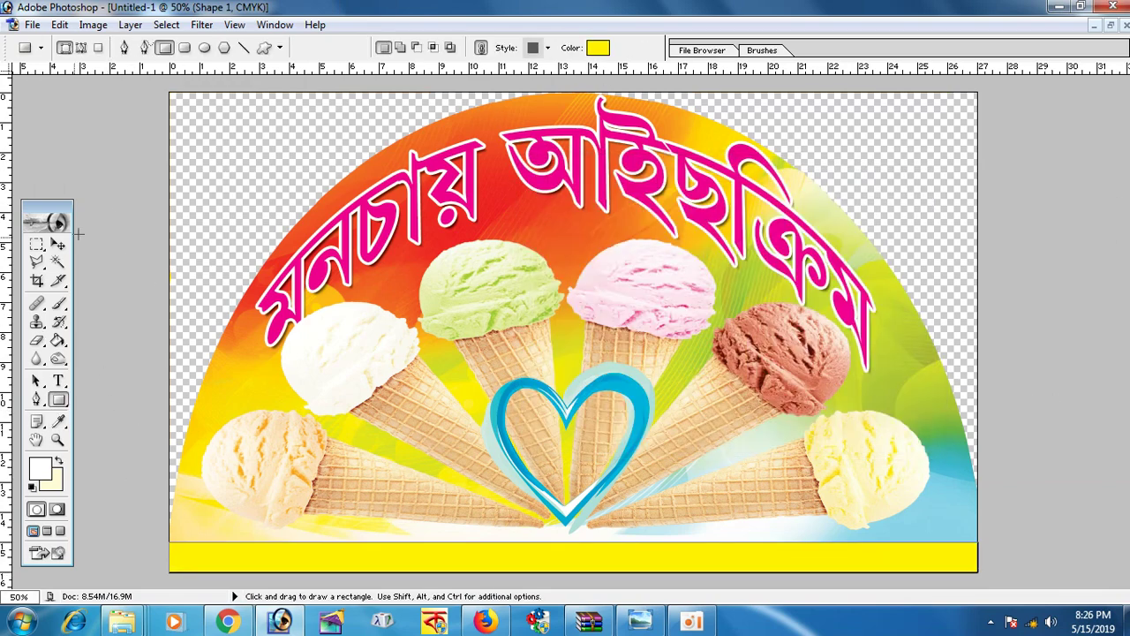
Stretch the yellow band slightly taller beneath the cones
click(58, 243)
drag(575, 539, 592, 530)
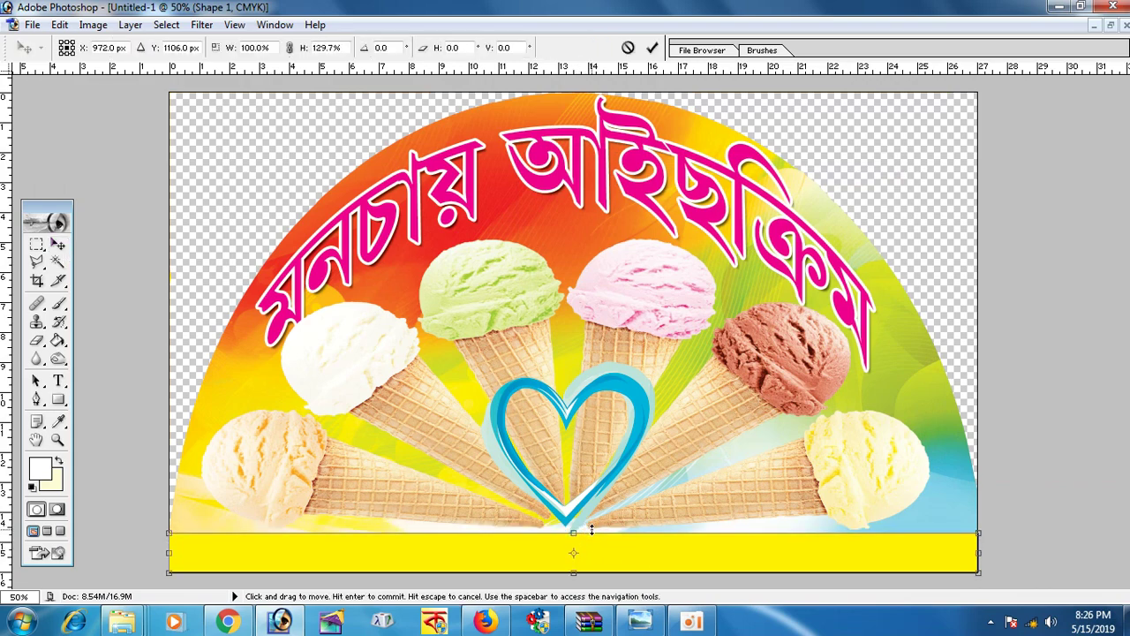
key(Return)
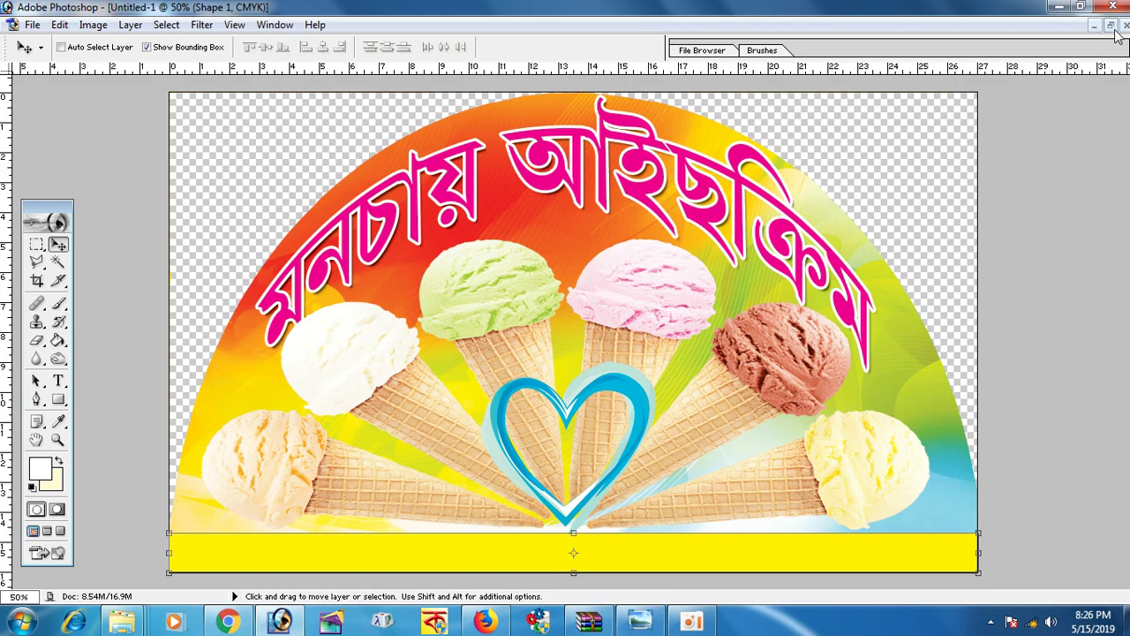
click(1110, 25)
Copy the number strip layer from ice cream iii.tif into the banner and reposition it
key(ctrl+Tab)
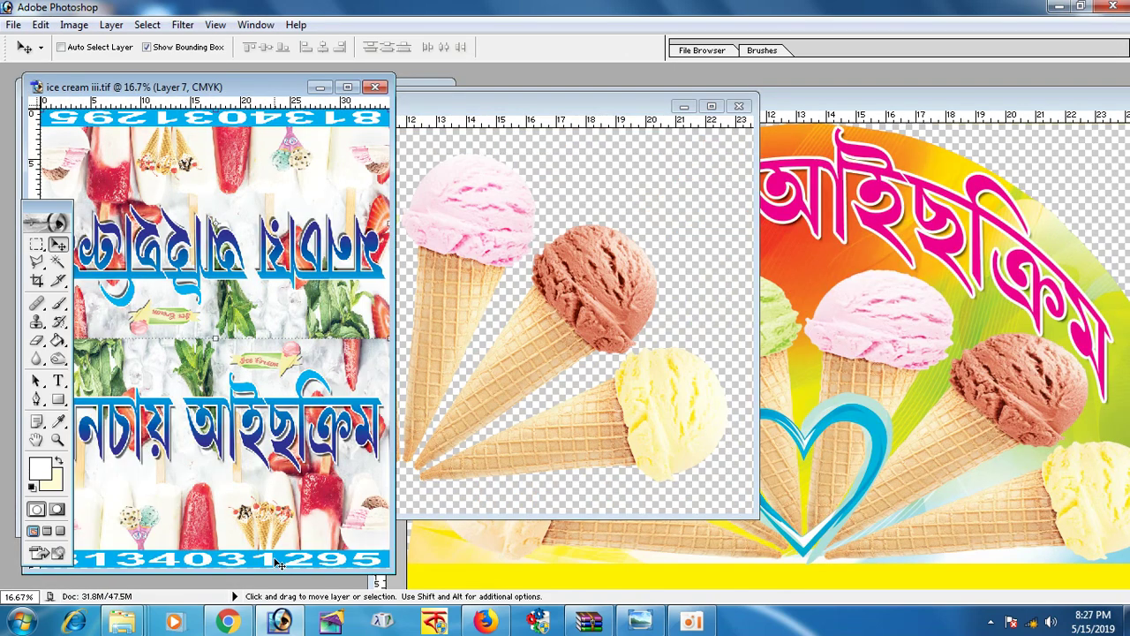
right_click(279, 563)
click(283, 570)
right_click(279, 564)
click(283, 571)
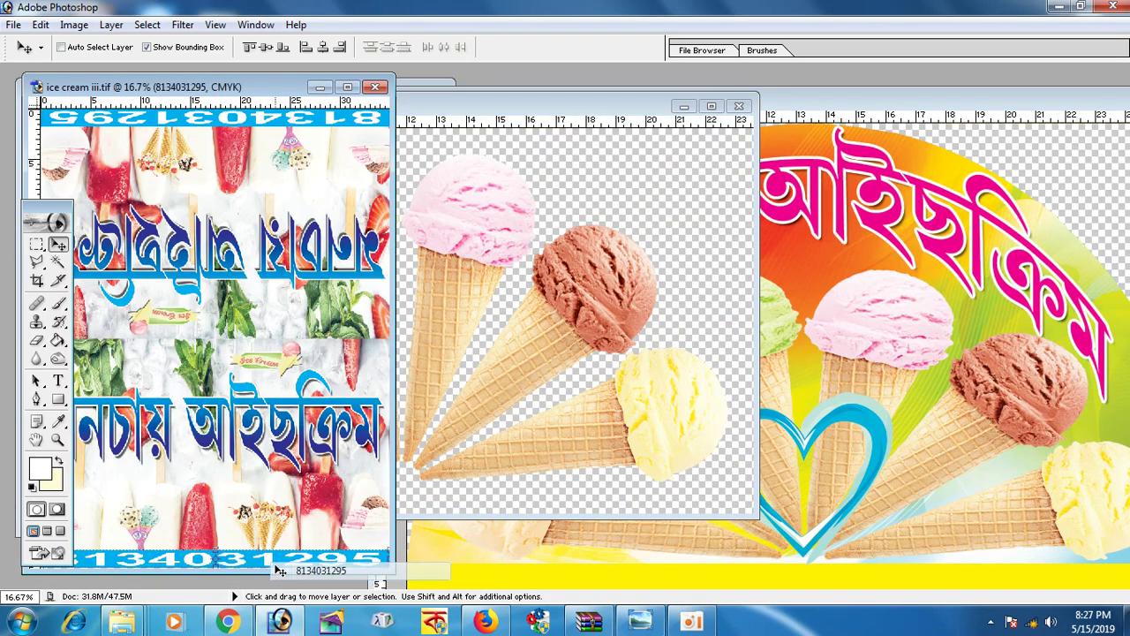
drag(279, 571, 749, 530)
double_click(864, 102)
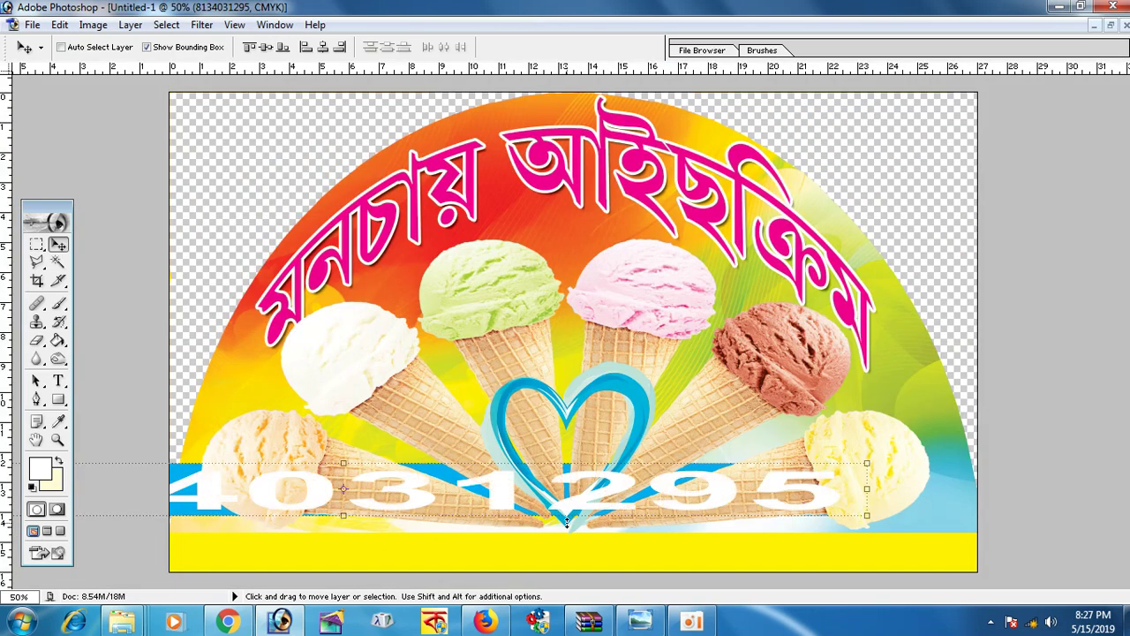
mouse_move(567, 521)
mouse_down()
mouse_move(715, 518)
mouse_move(726, 225)
mouse_up()
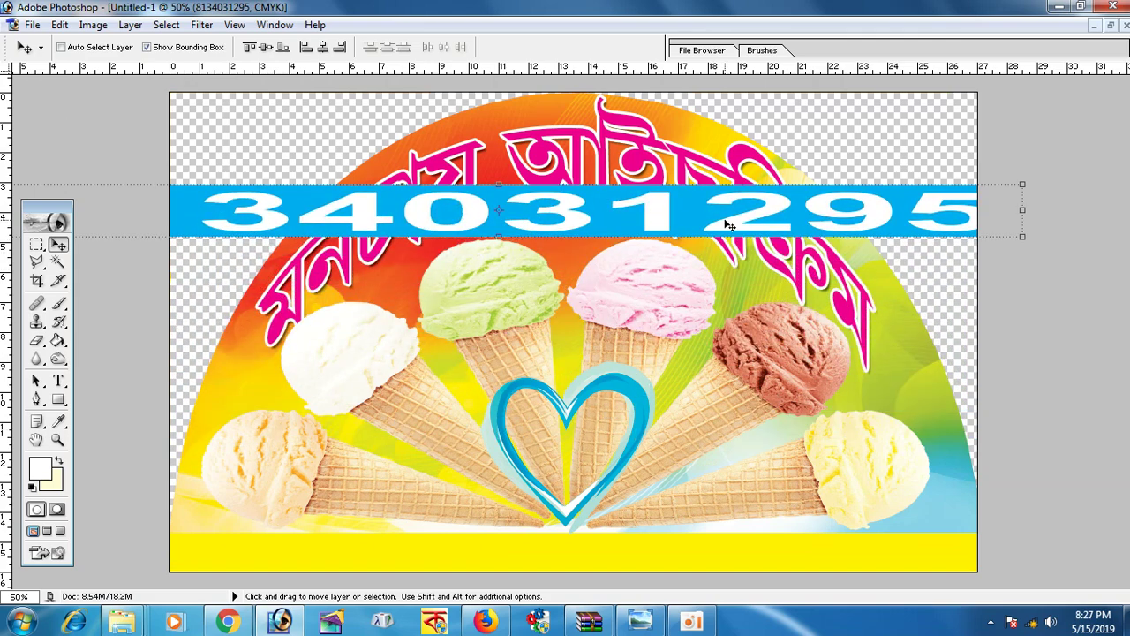
Delete the old Shape 2 strip and copy the blue number strip from the tif again
right_click(743, 227)
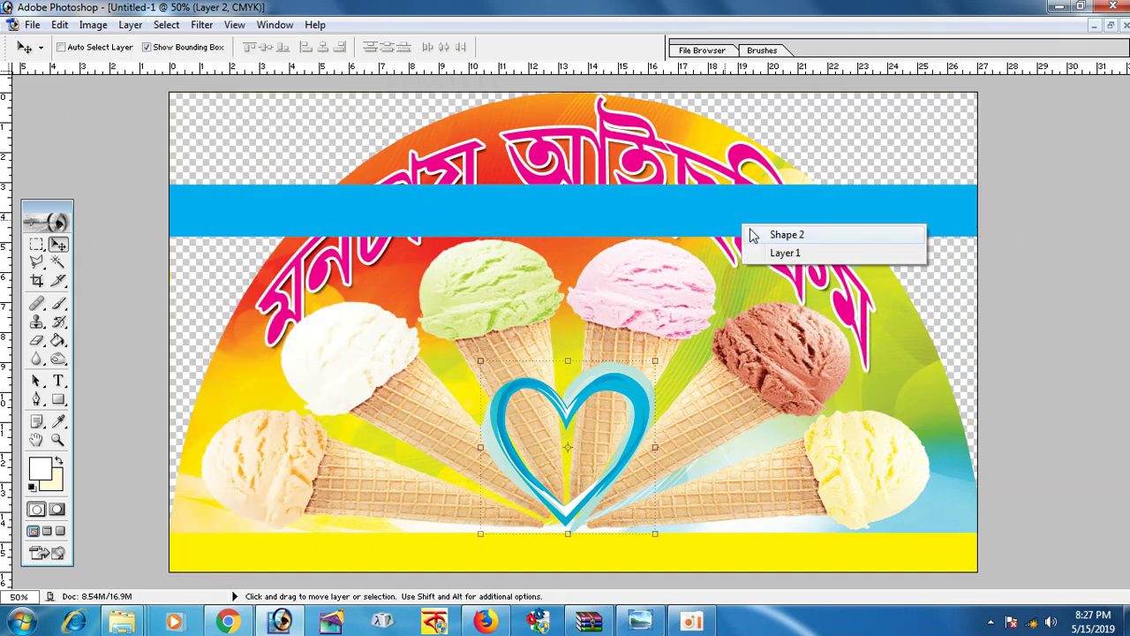
click(786, 234)
key(Delete)
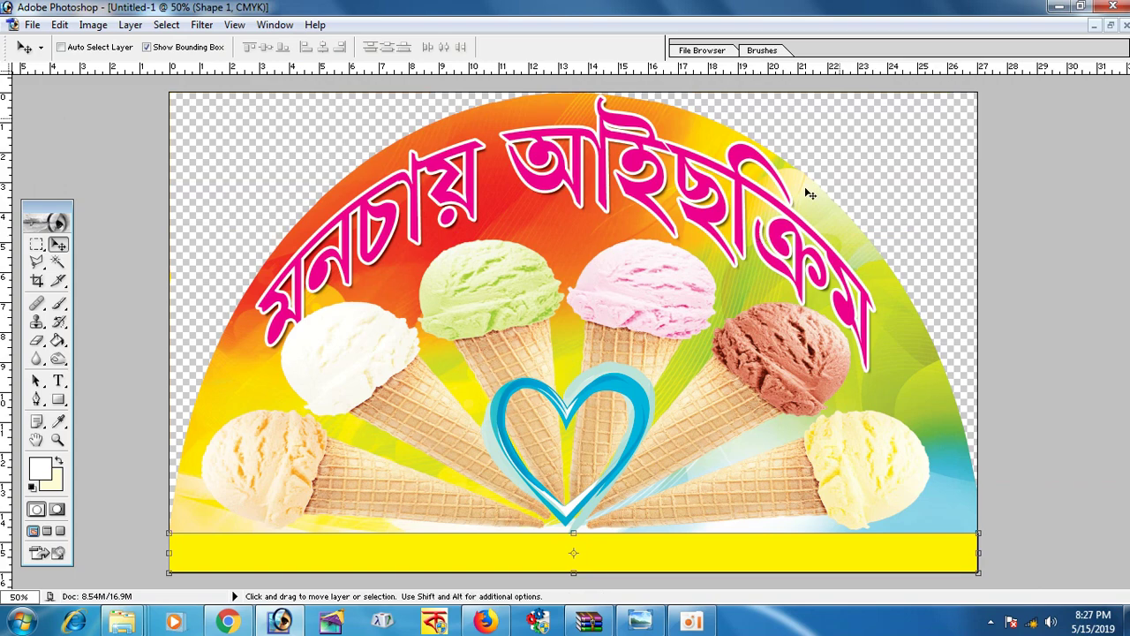
click(1109, 26)
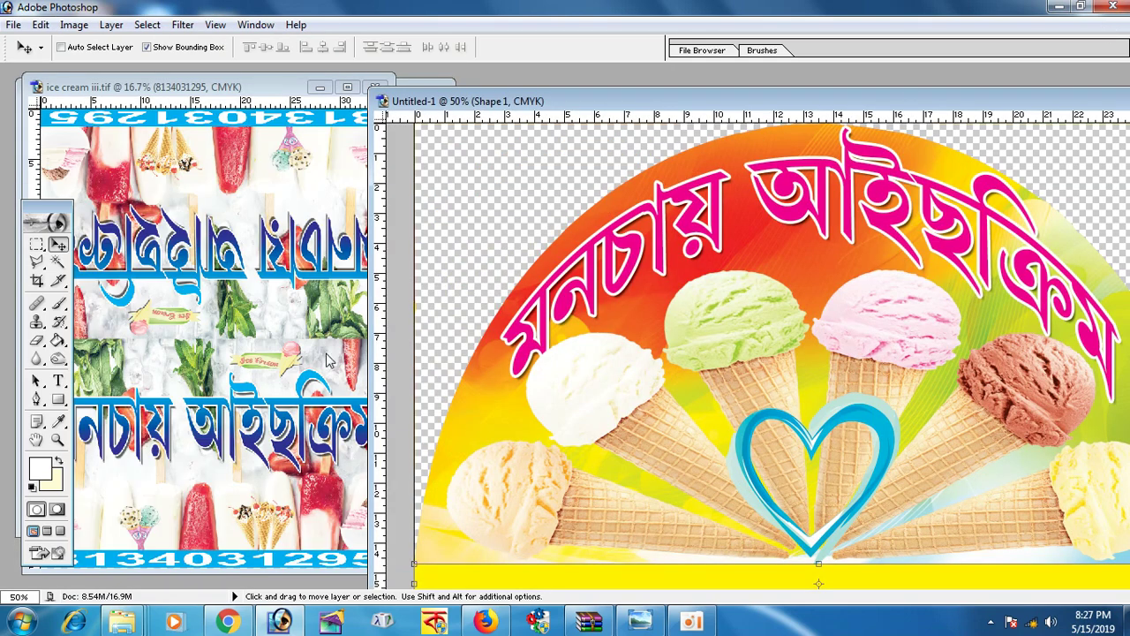
right_click(249, 554)
click(265, 558)
mouse_move(265, 558)
mouse_down()
mouse_move(737, 457)
mouse_move(717, 119)
mouse_up()
Scale the number strip to the banner's width and place it along the bottom edge
double_click(715, 101)
drag(639, 160, 655, 325)
drag(990, 344, 923, 343)
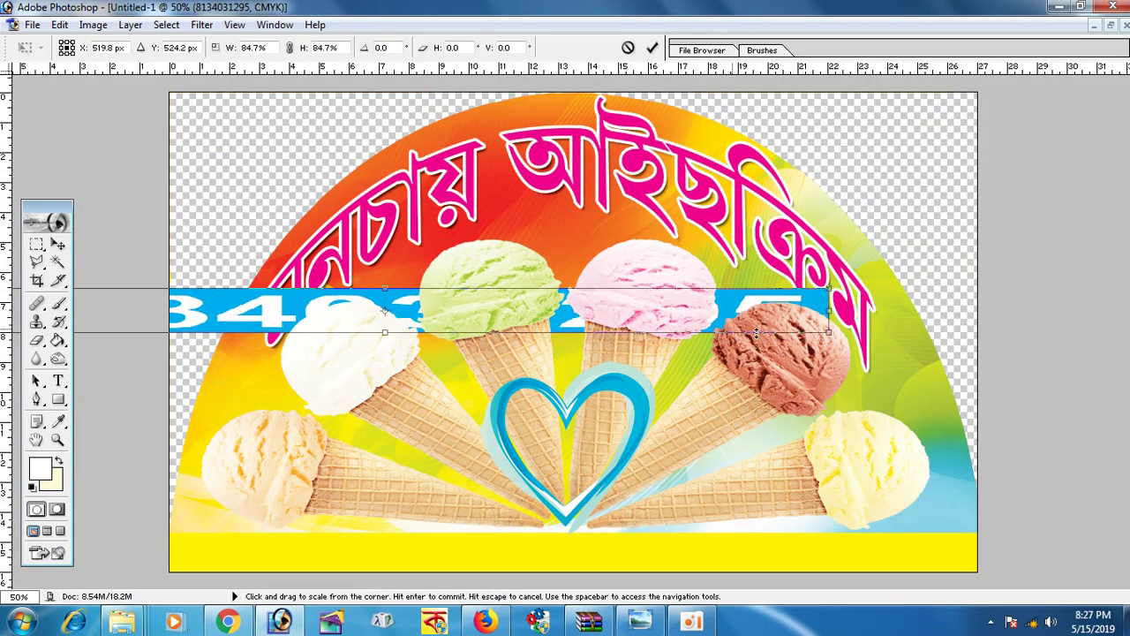
key(Return)
drag(823, 313, 823, 544)
drag(923, 552, 949, 552)
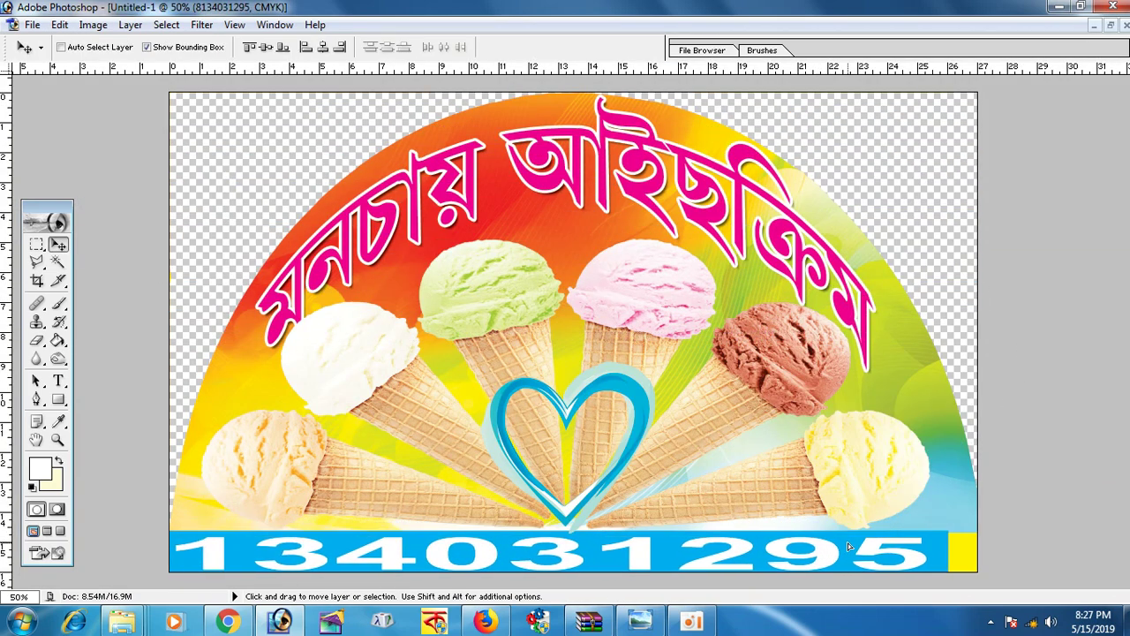
Unlink the blue strip and raise the yellow band layer above it in Layers
click(265, 25)
click(318, 320)
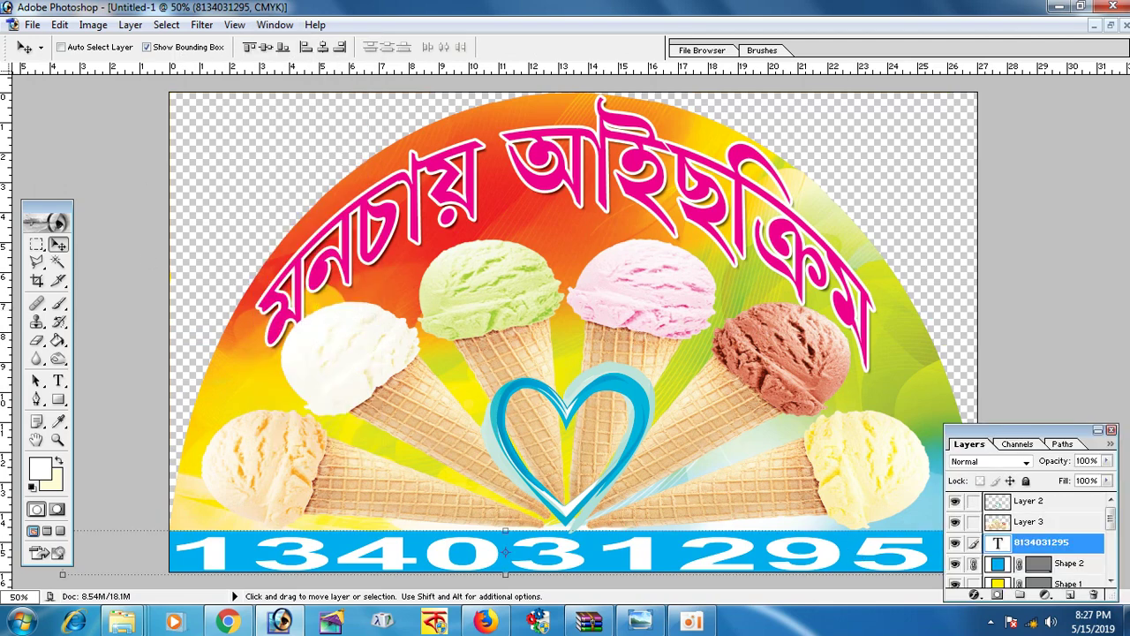
click(974, 564)
right_click(839, 543)
click(869, 621)
click(130, 25)
key(ctrl+])
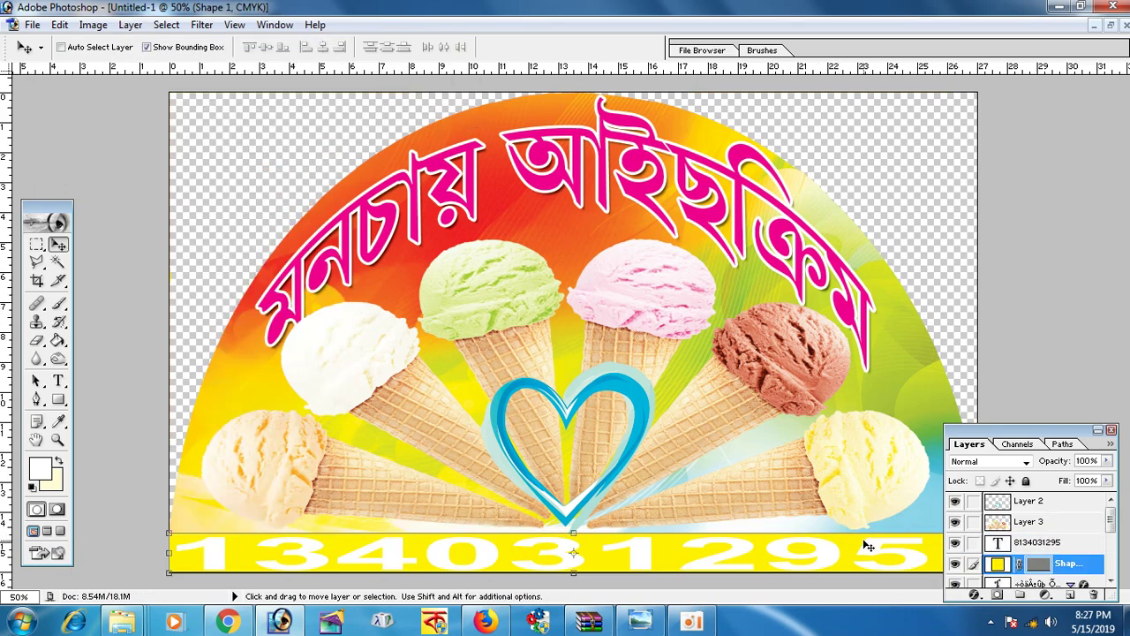
click(1112, 431)
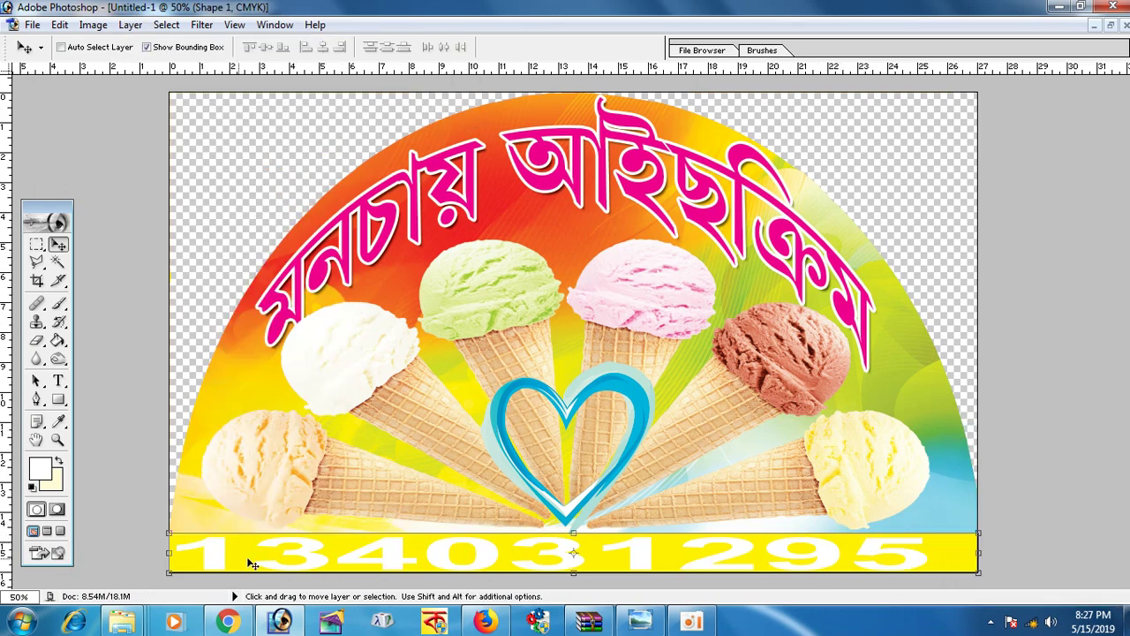
Narrow the phone number text to about 72% width with Free Transform
right_click(214, 557)
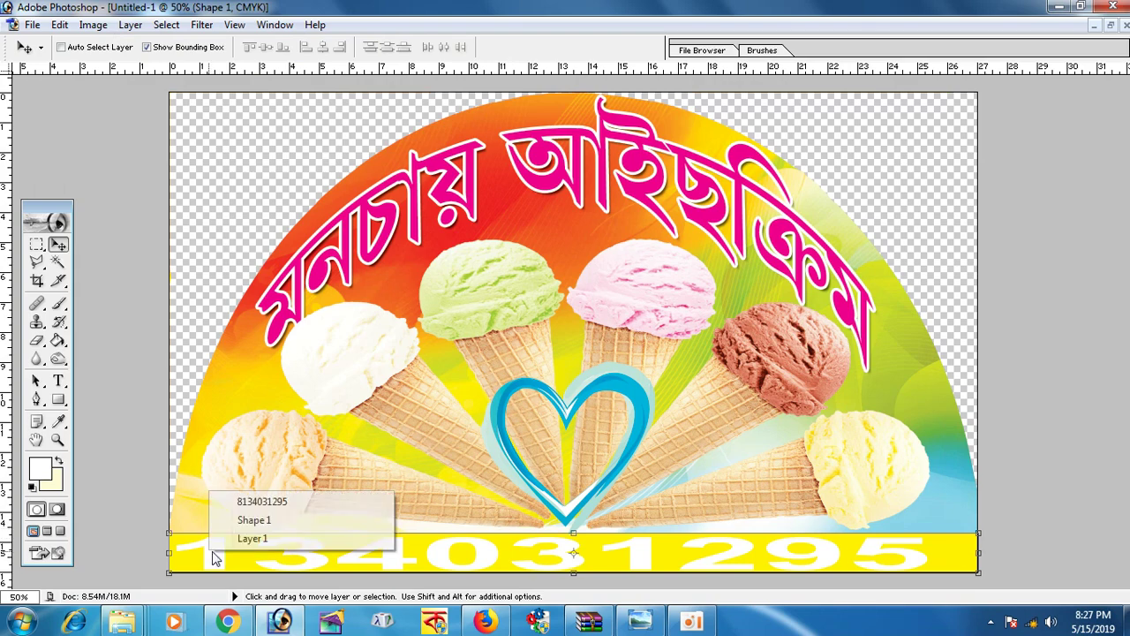
click(265, 501)
key(ctrl+0)
key(ctrl+t)
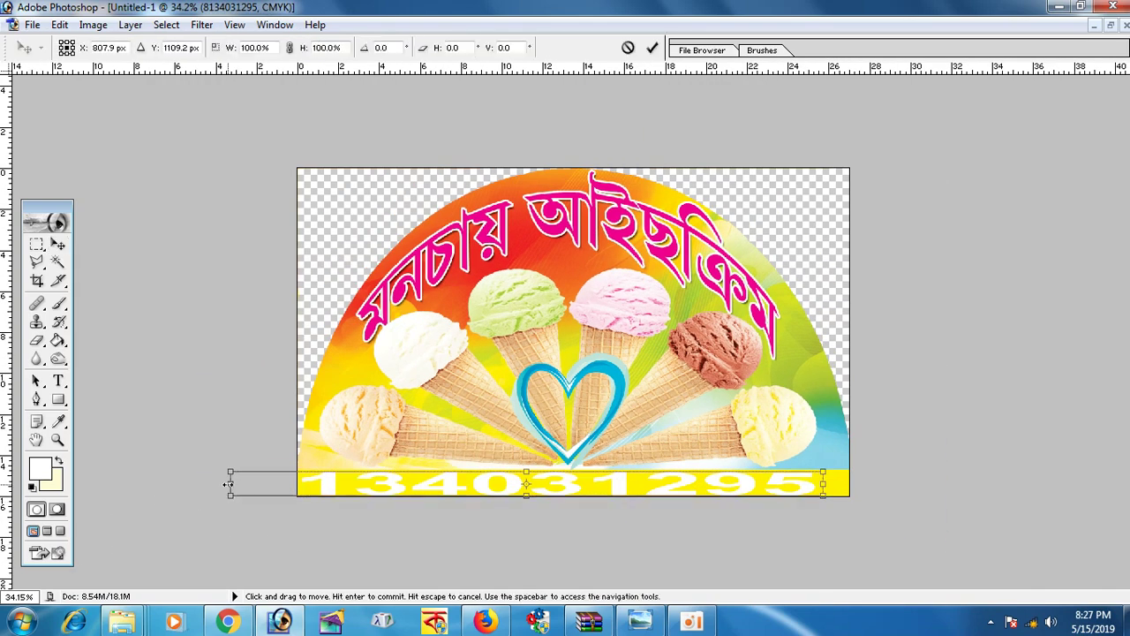
drag(230, 483, 355, 482)
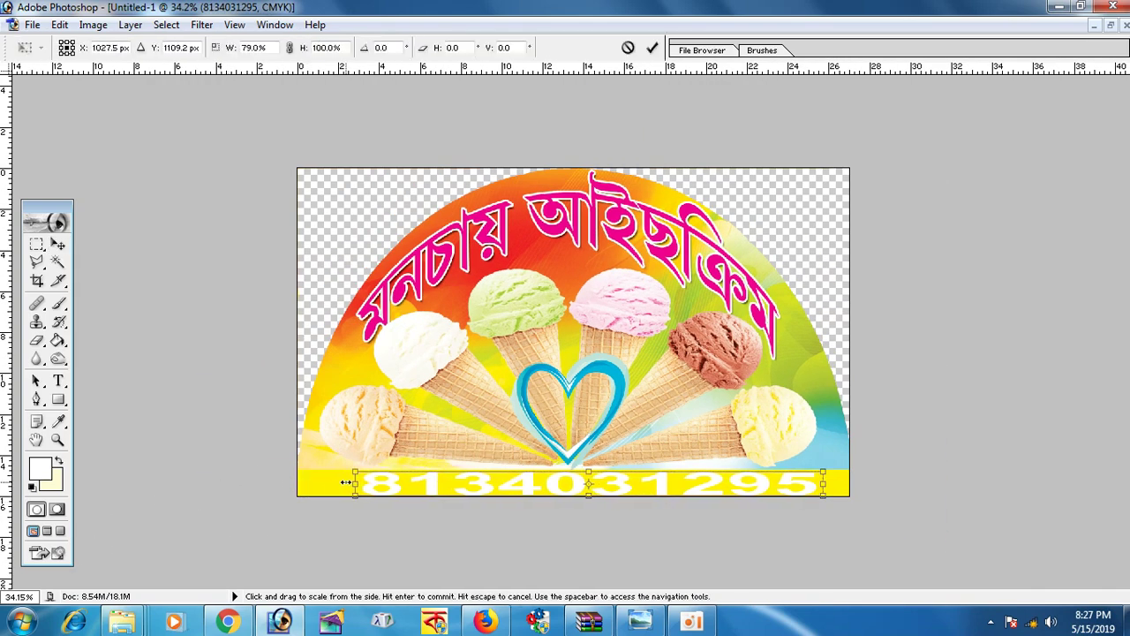
drag(820, 482, 779, 489)
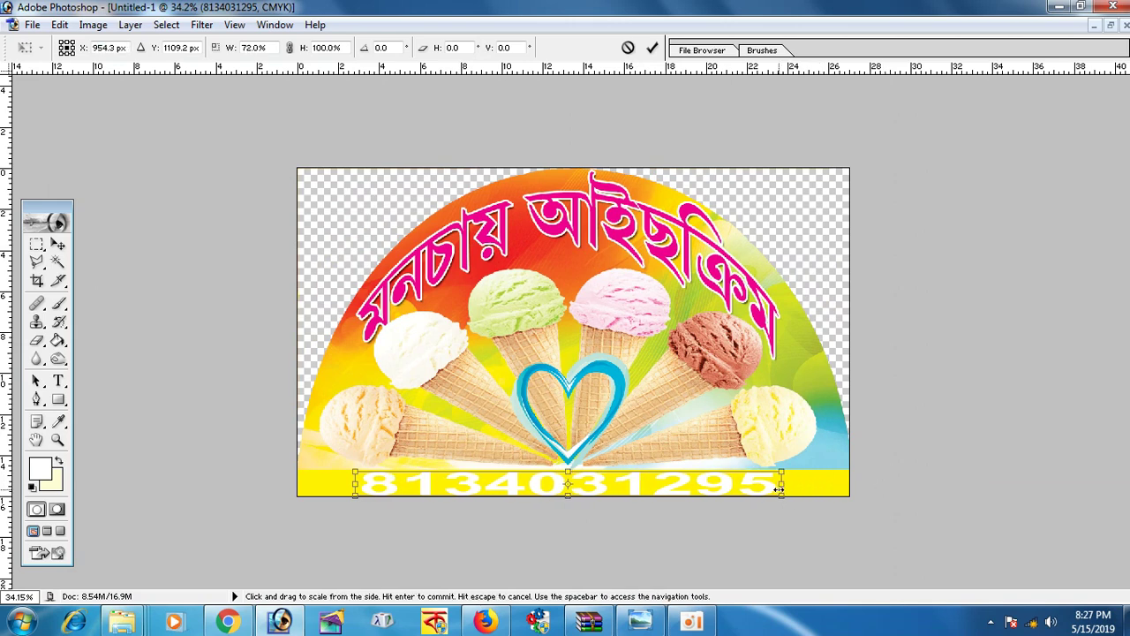
key(Return)
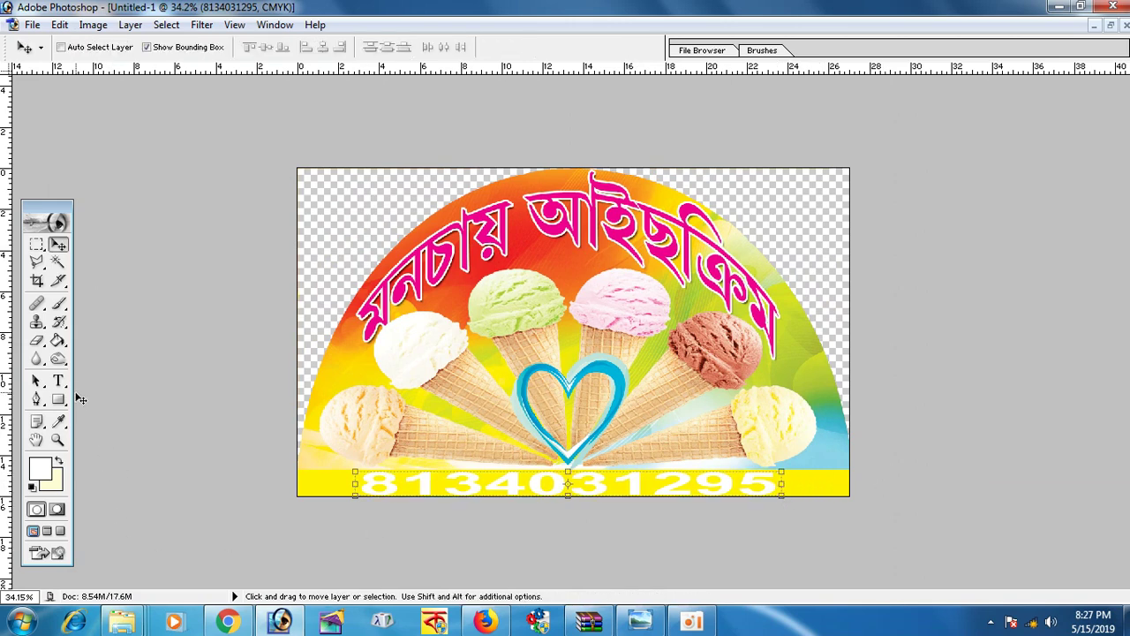
Recolour the phone number text magenta (M 100) in the Color Picker
click(58, 380)
double_click(560, 485)
click(509, 48)
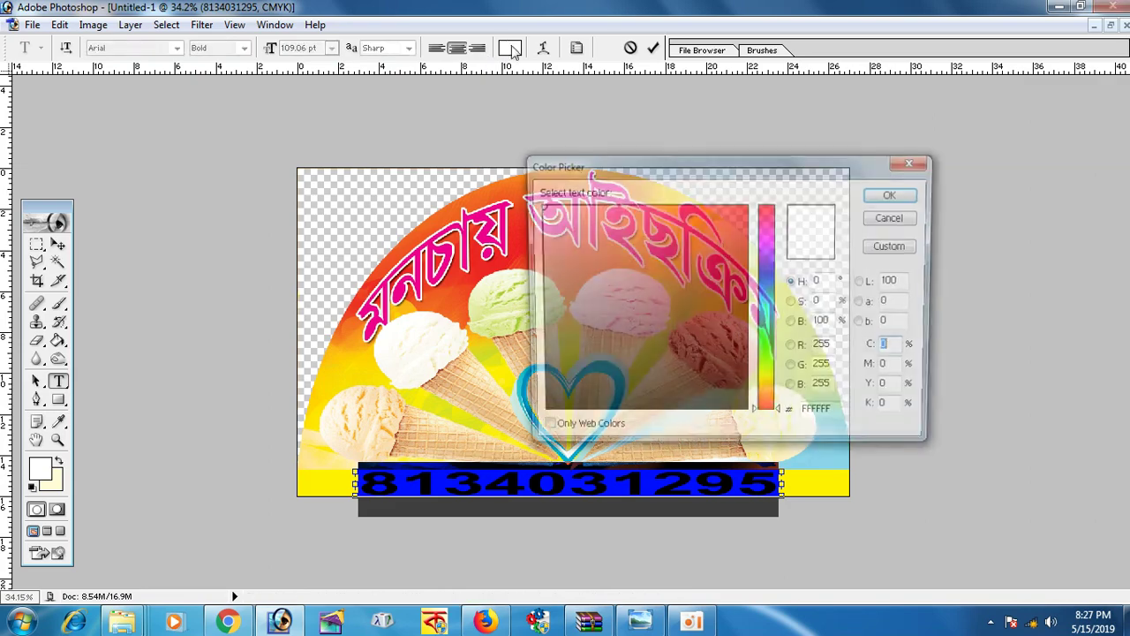
text(109.0)
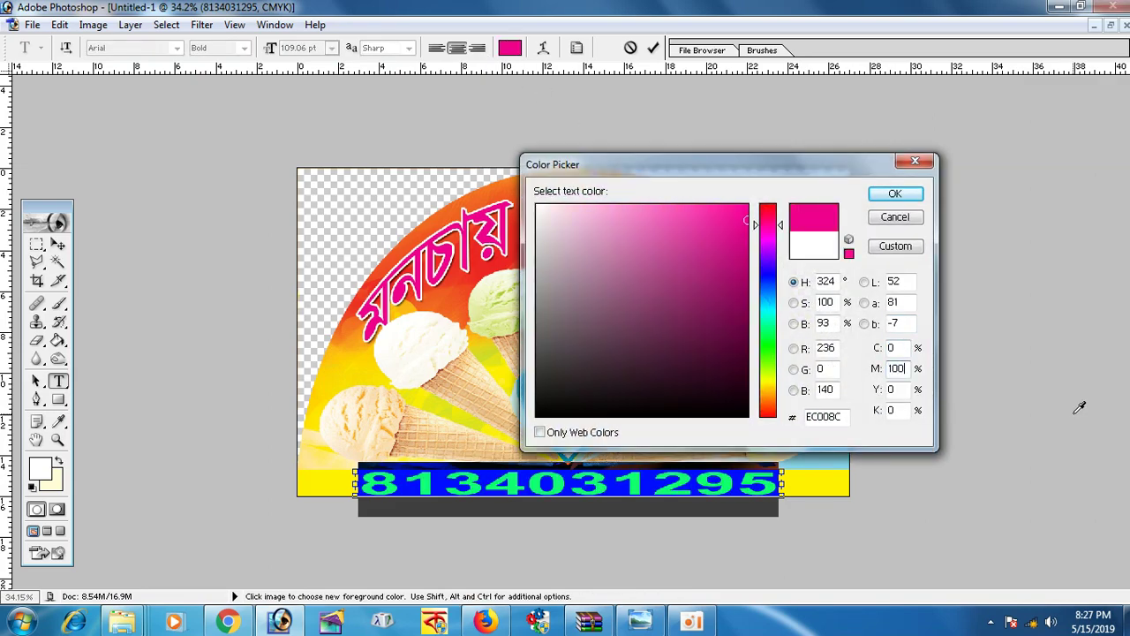
key(Return)
click(57, 244)
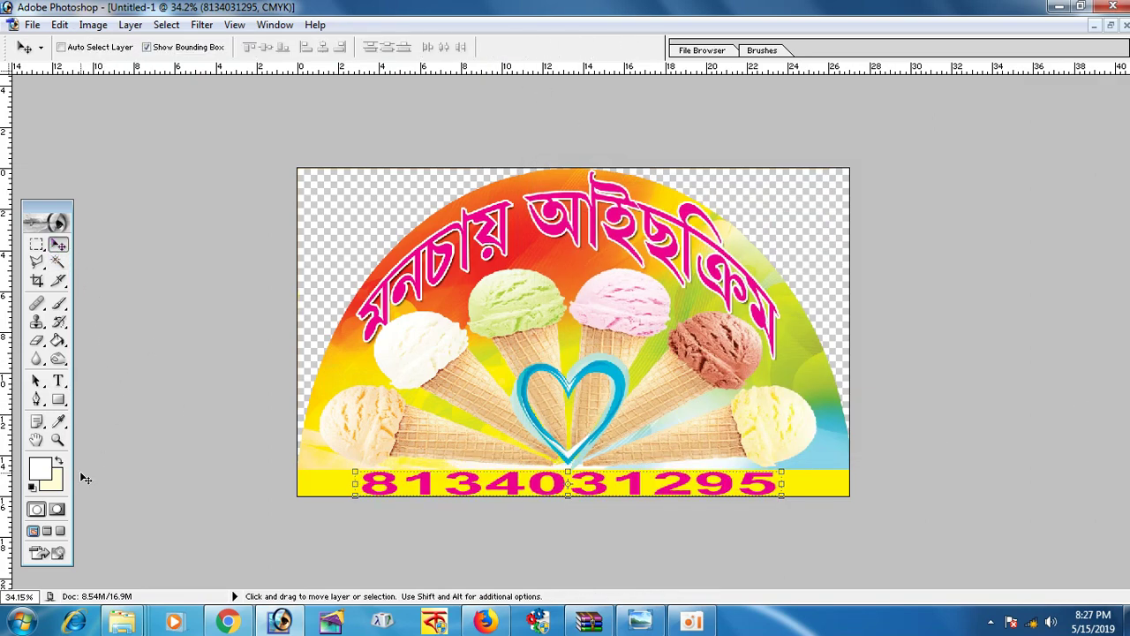
Place a vertical guide at the banner's horizontal centre
click(57, 439)
click(610, 522)
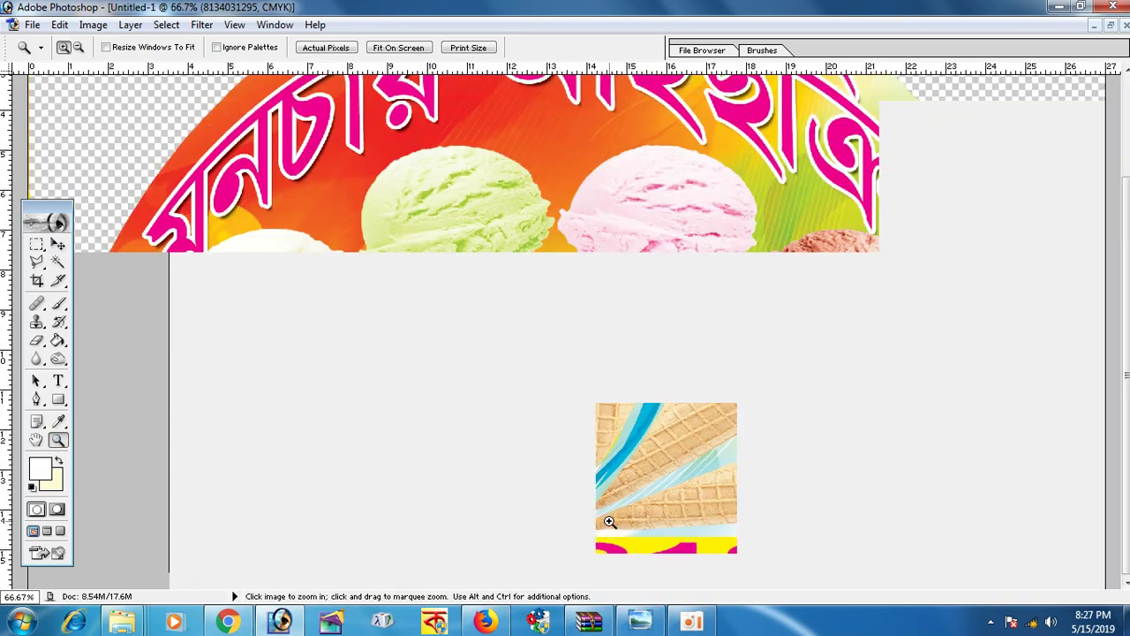
click(597, 512)
key(v)
right_click(594, 231)
click(636, 238)
drag(9, 176, 574, 209)
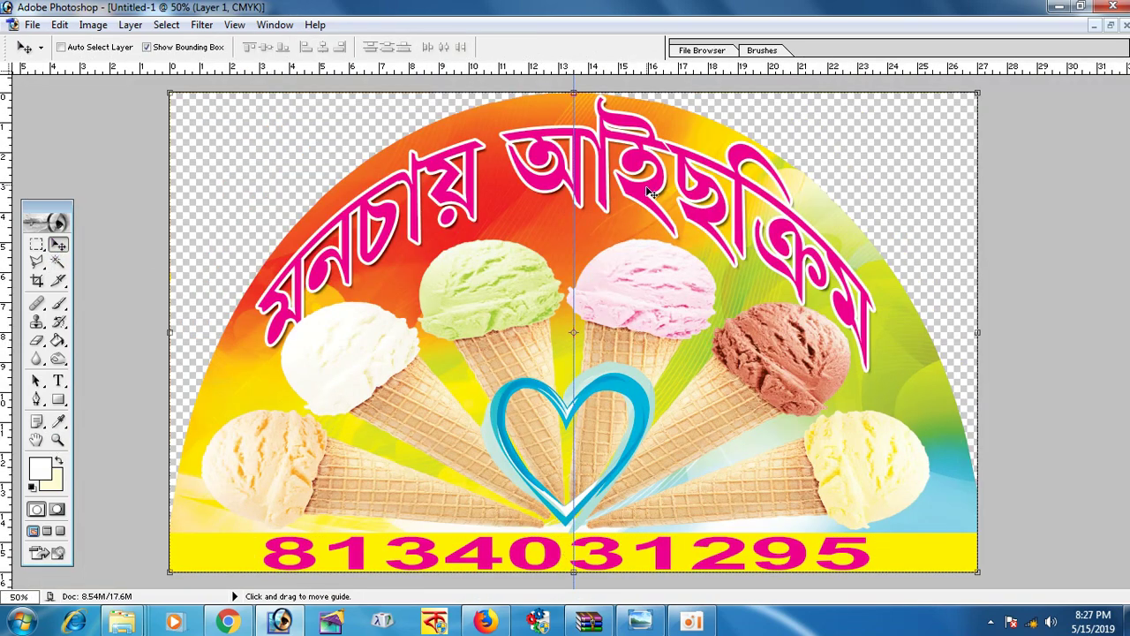
Centre the pink title text on the vertical guide
right_click(605, 139)
click(645, 152)
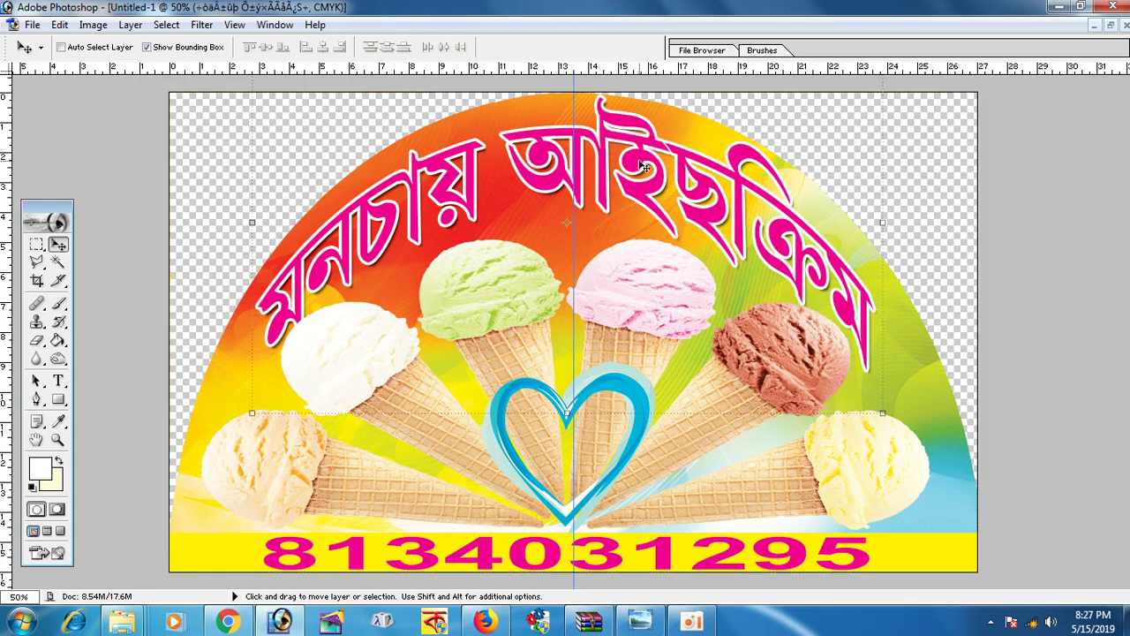
drag(644, 166, 631, 198)
key(Right)
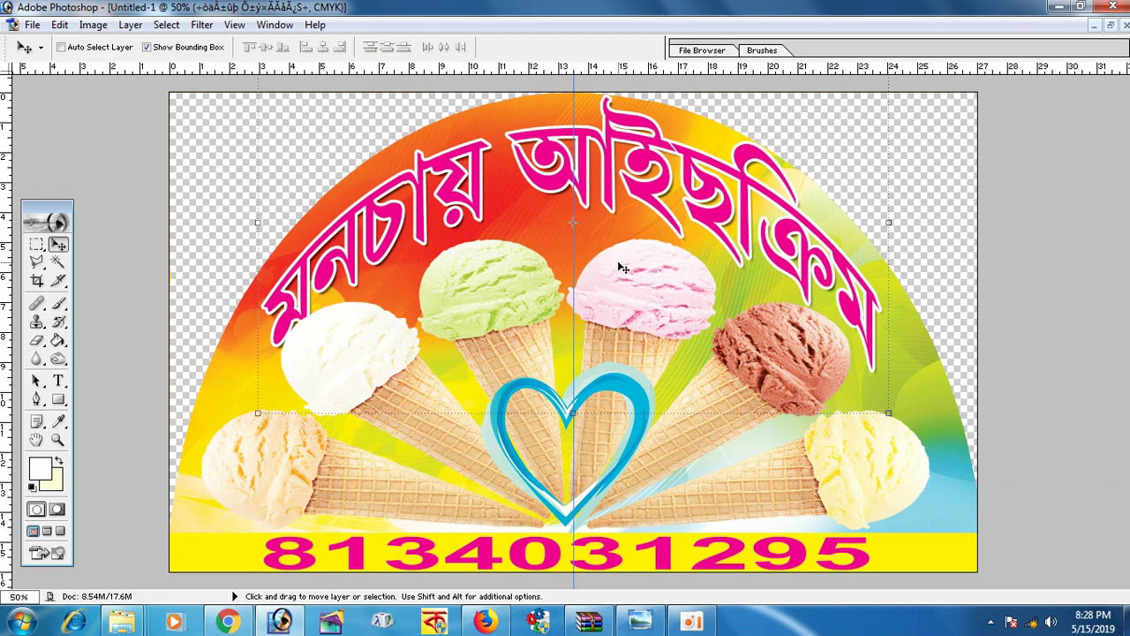
right_click(619, 262)
click(645, 295)
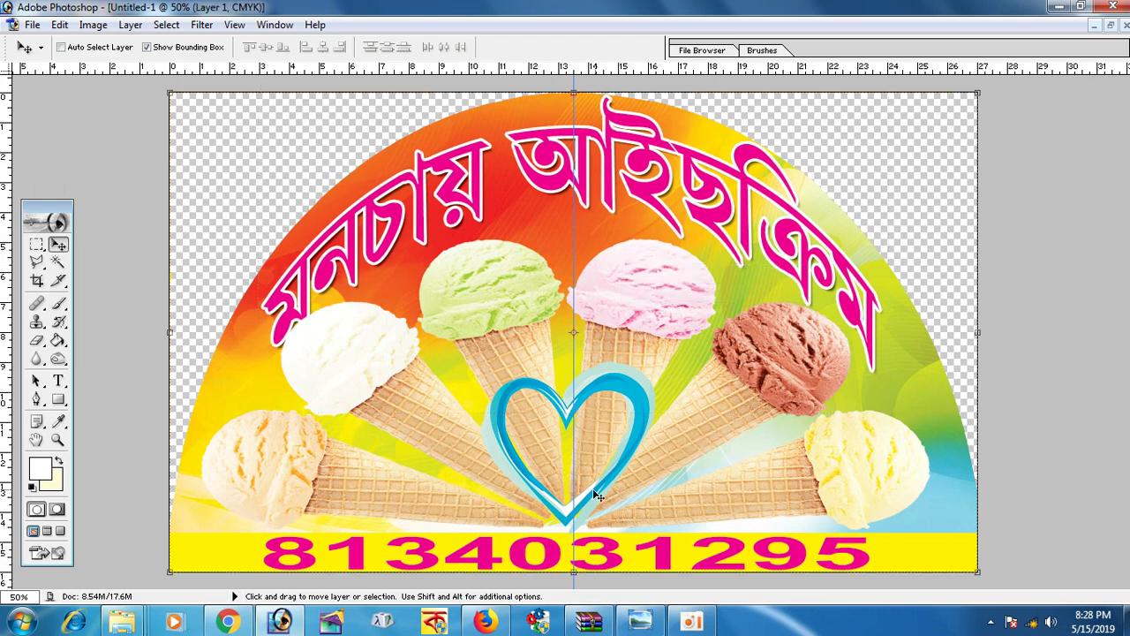
Nudge the magenta phone number right to centre it on the guide
right_click(629, 446)
click(649, 452)
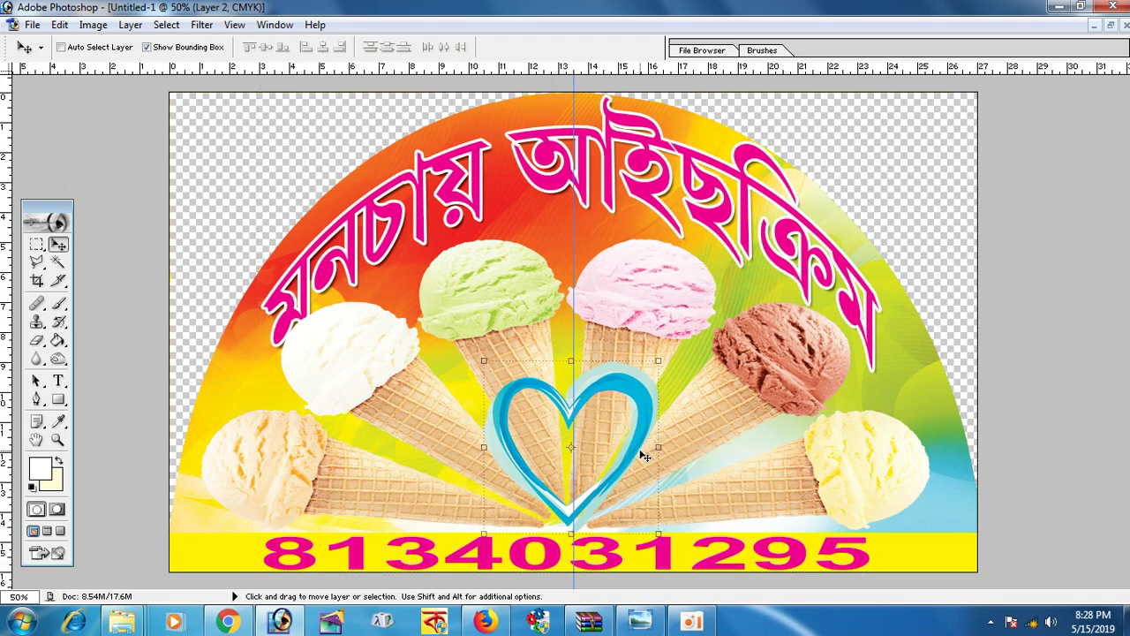
scroll(644, 455, up, 1)
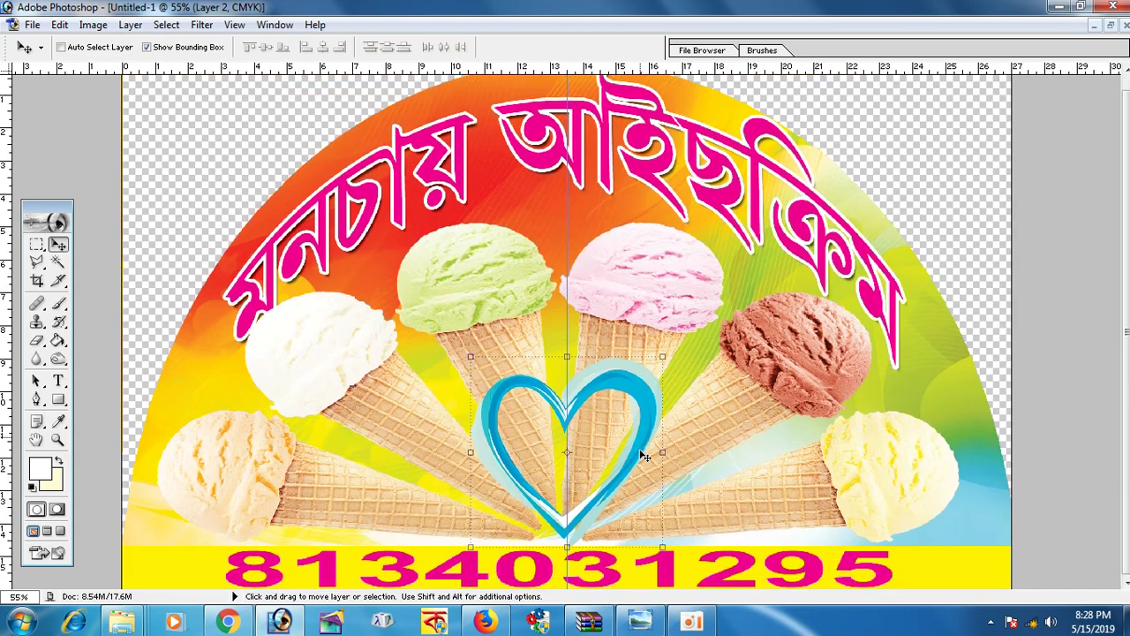
right_click(660, 501)
click(698, 510)
key(Right)
key(Right)
key(Right)
key(Right)
key(Right)
key(Right)
key(Right)
key(Right)
key(Right)
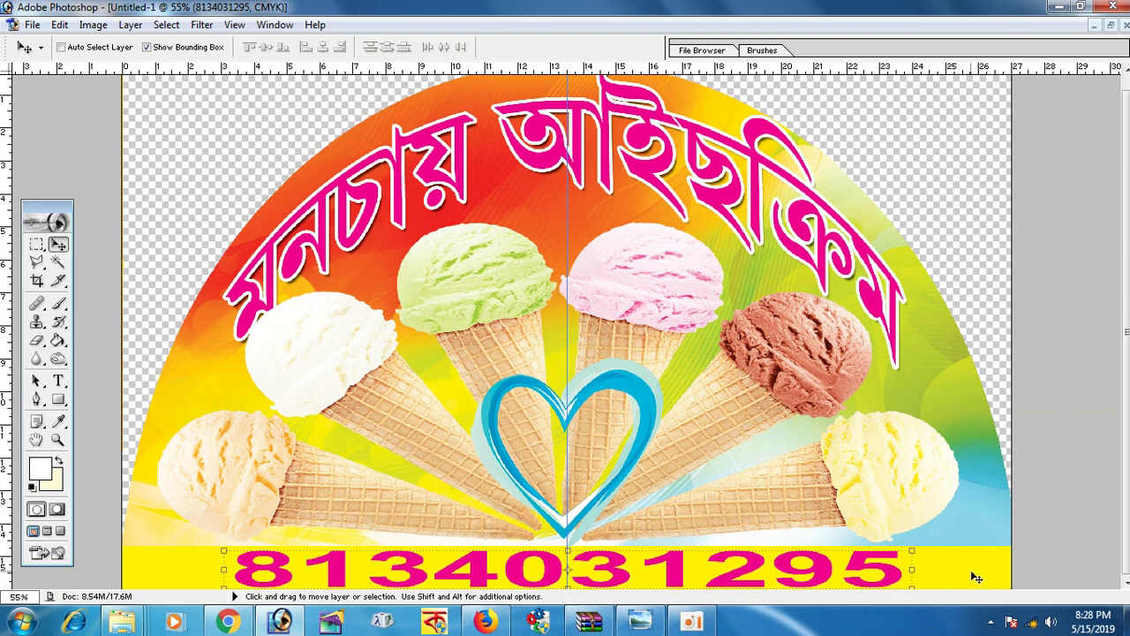
scroll(954, 566, down, 2)
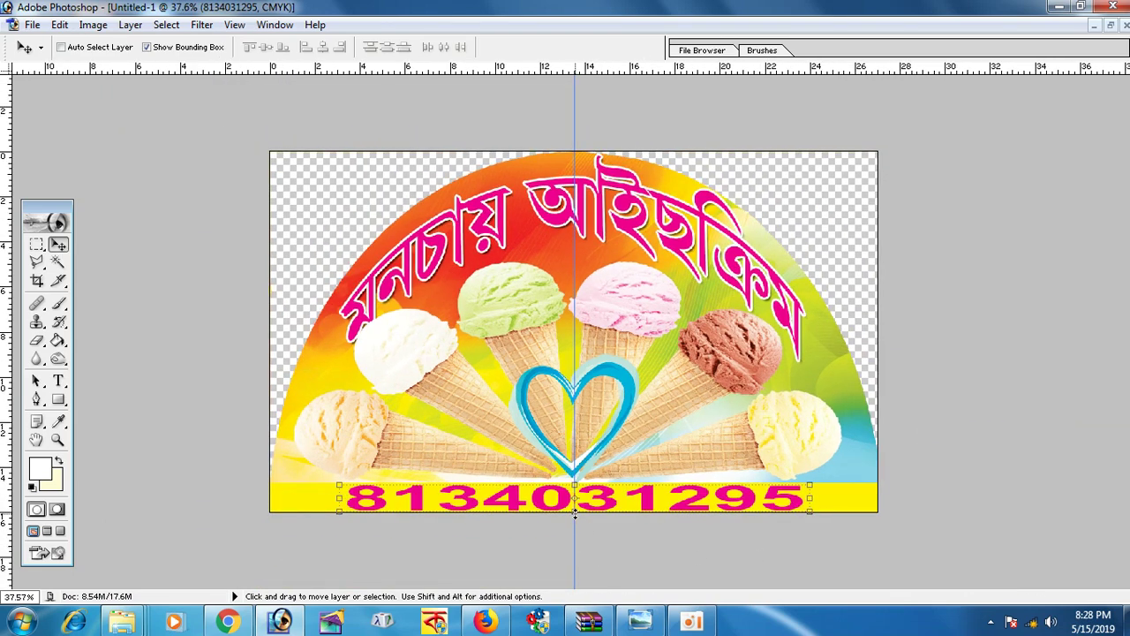
Squash and narrow the phone number, then reposition it within the yellow band
key(ctrl+t)
drag(574, 510, 574, 504)
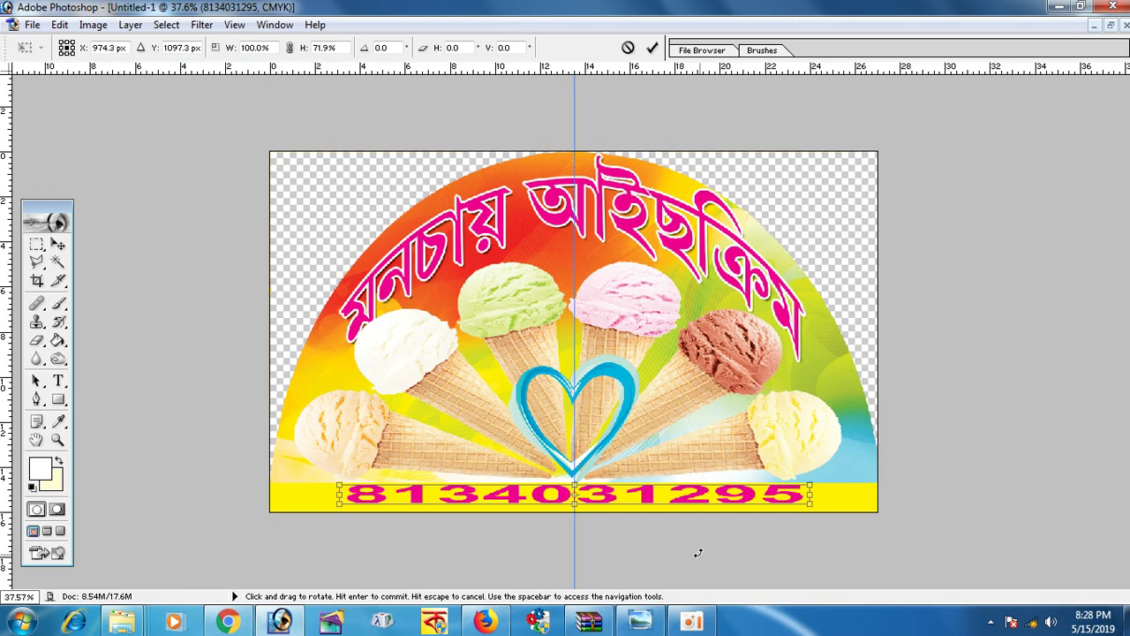
key(Return)
key(Down)
key(Down)
key(Down)
key(Down)
key(Down)
key(Down)
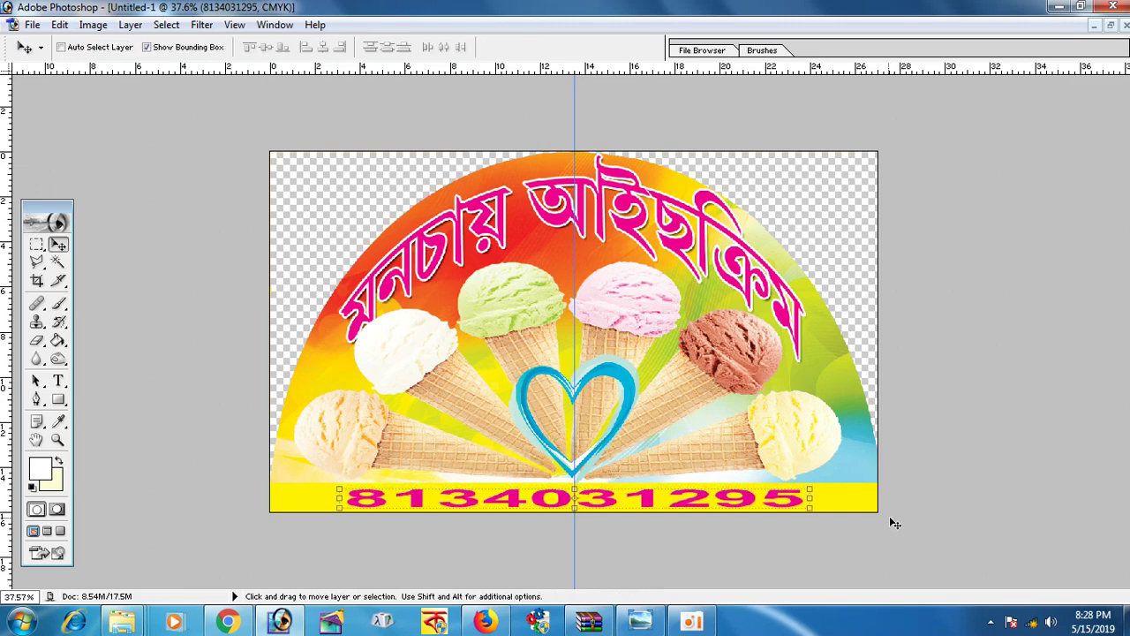
drag(809, 499, 686, 515)
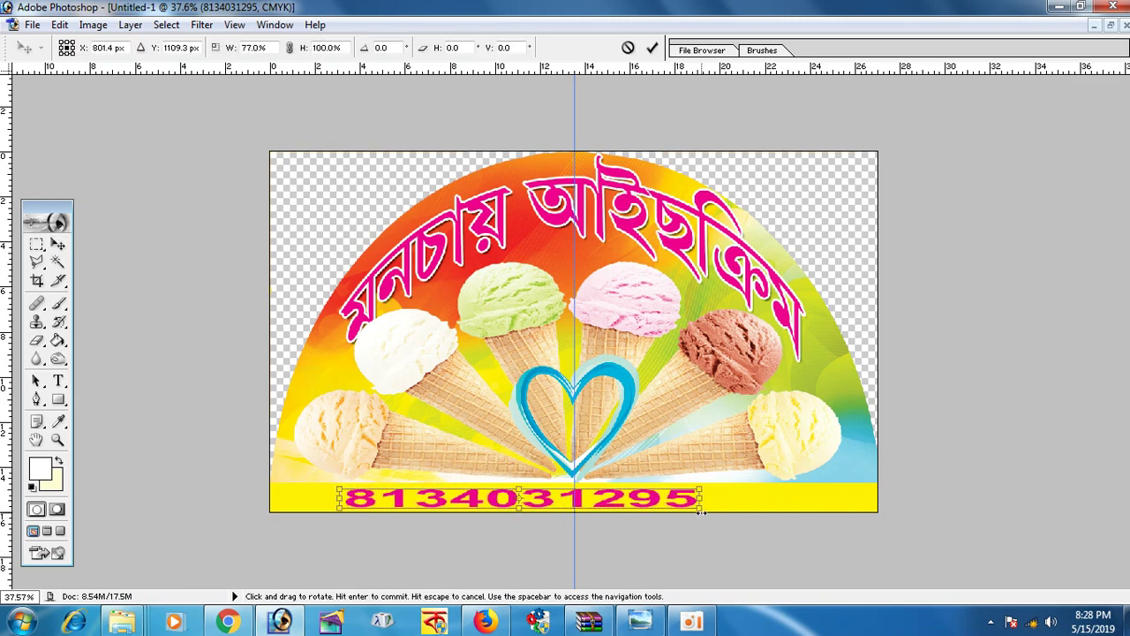
key(Return)
drag(653, 508, 696, 504)
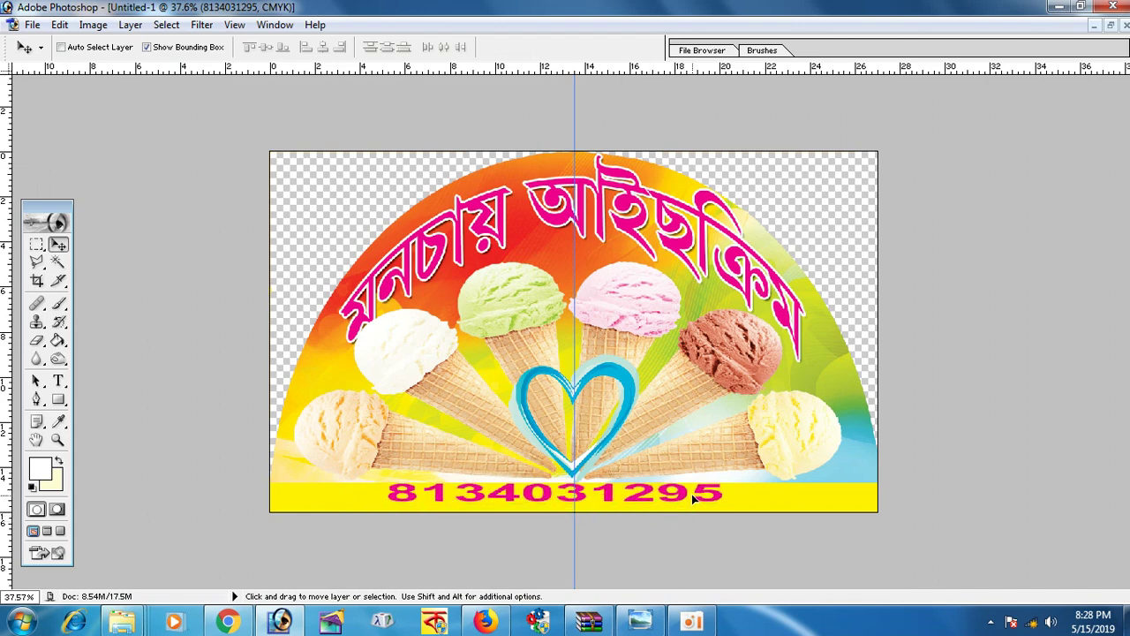
key(shift+Right)
key(shift+Right)
key(shift+Right)
key(shift+Right)
key(shift+Right)
key(Up)
key(Up)
key(Up)
key(Up)
key(Up)
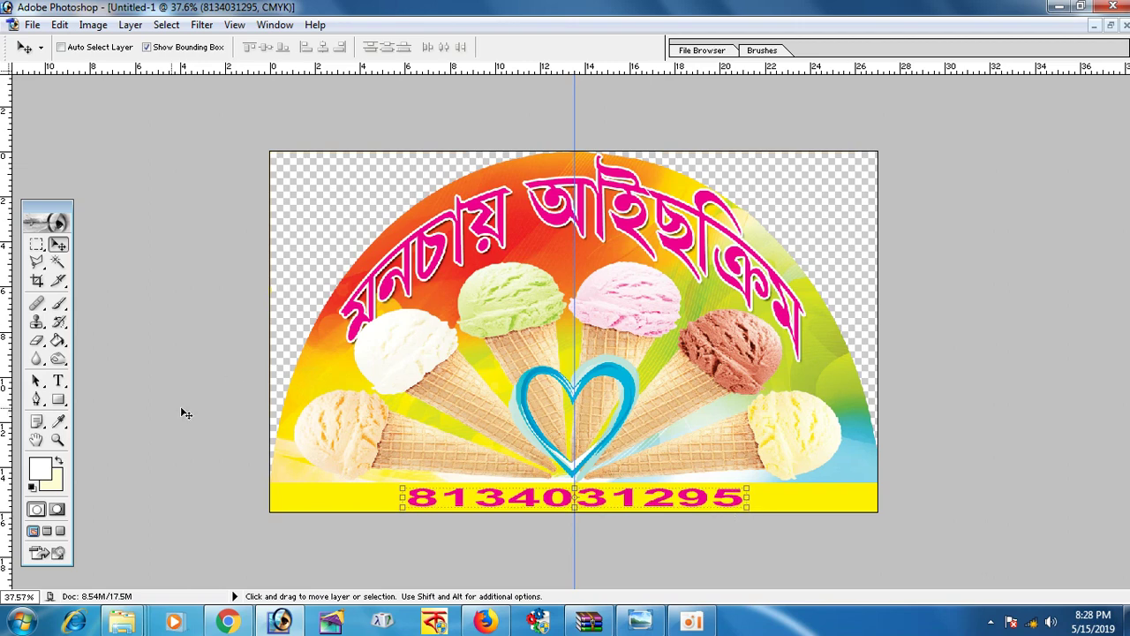
key(z)
Scale the ice-cream cone fan Layer 3 to about 96.8% and re-centre it
click(59, 245)
ctrl+click(413, 342)
key(ctrl+t)
drag(293, 258, 309, 279)
key(Return)
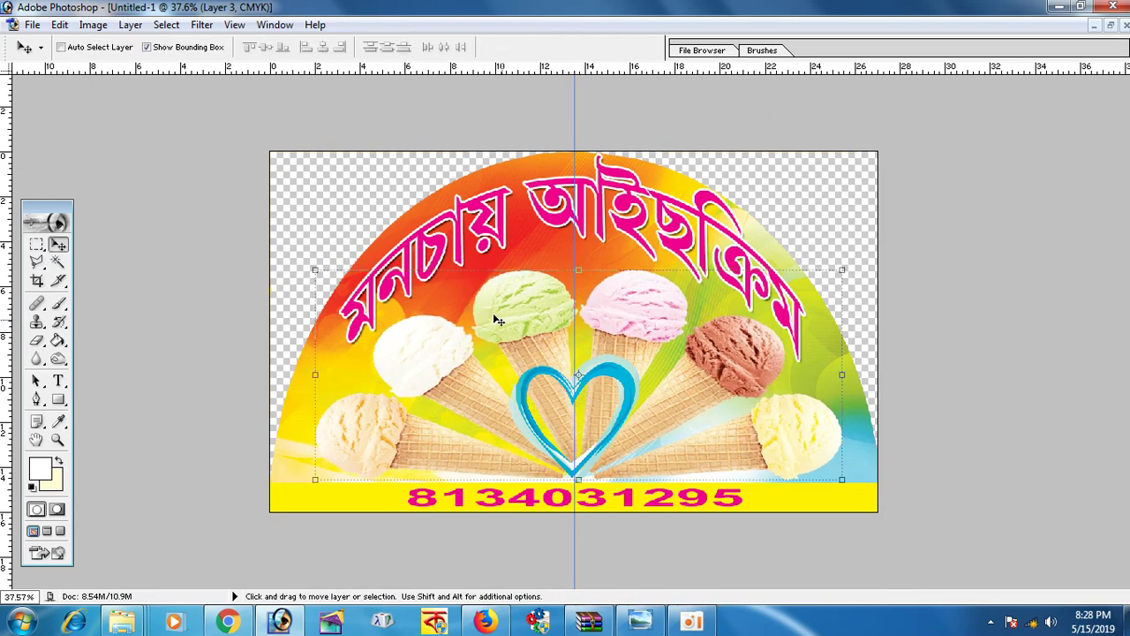
key(shift+Left)
key(shift+Left)
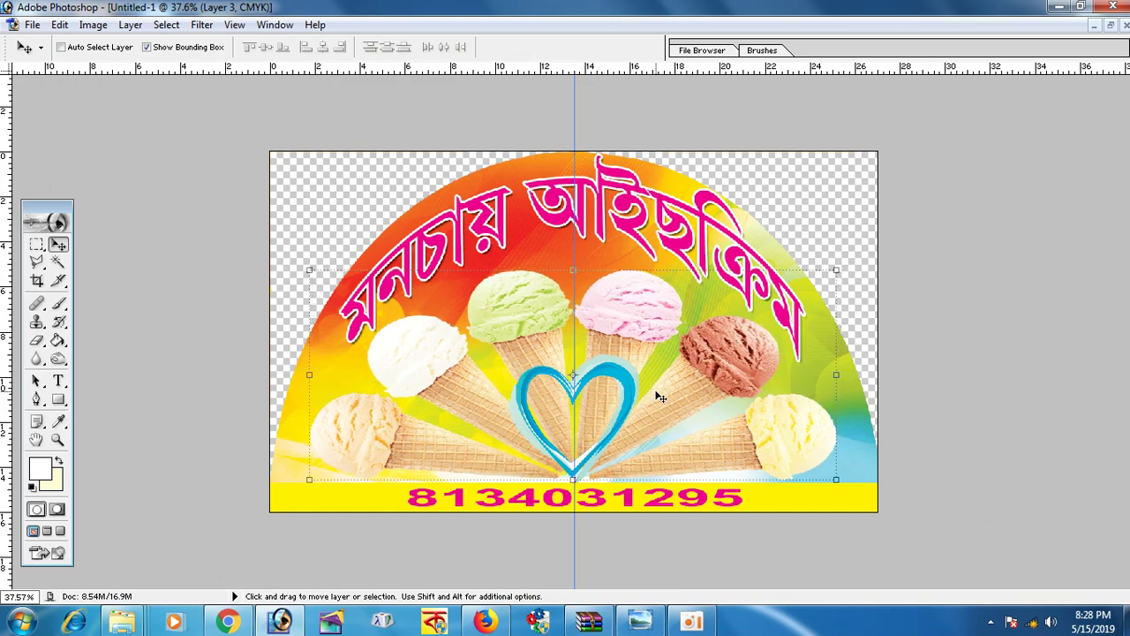
key(Right)
Save the banner to the Desktop as layered TIFF 'ice-cream i.tif', accepting TIFF options
key(ctrl+s)
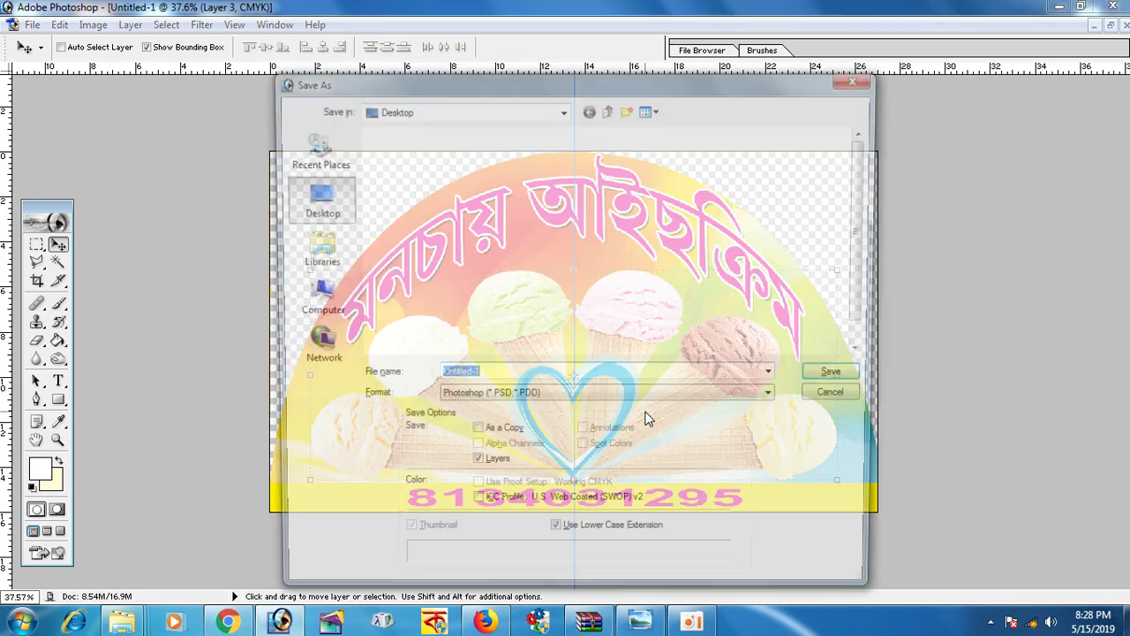
click(486, 399)
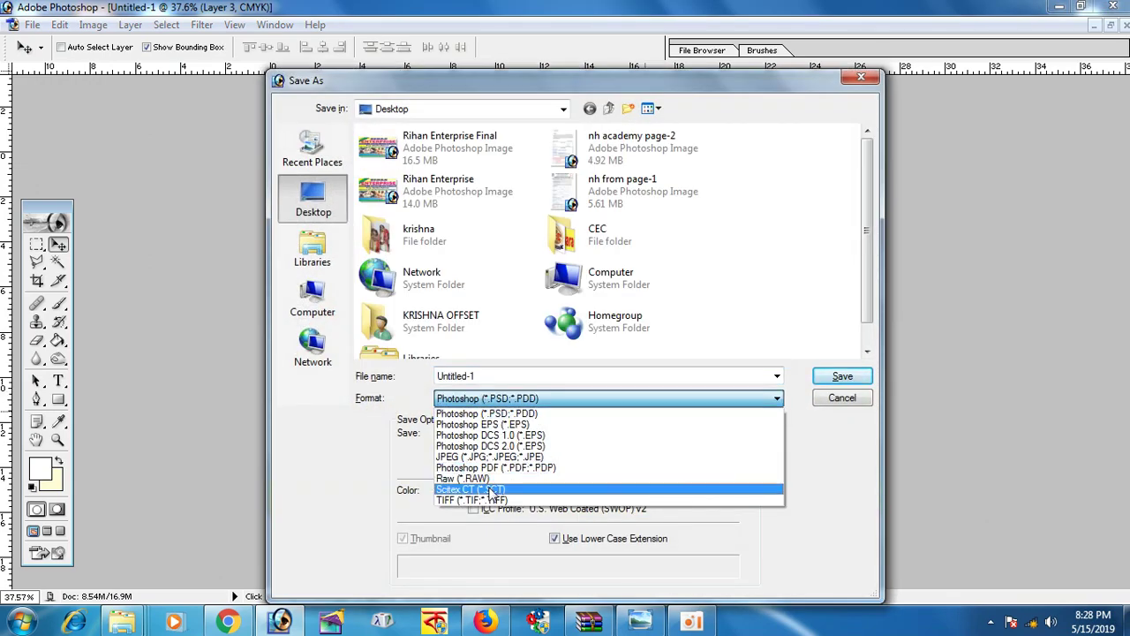
click(490, 500)
click(505, 376)
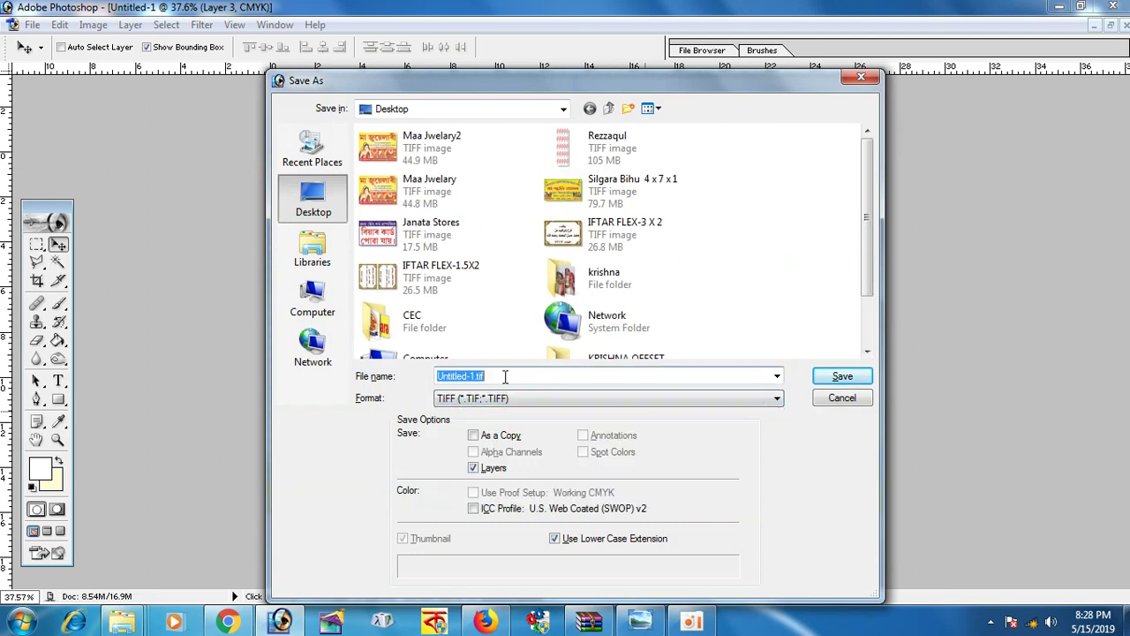
text(Ma)
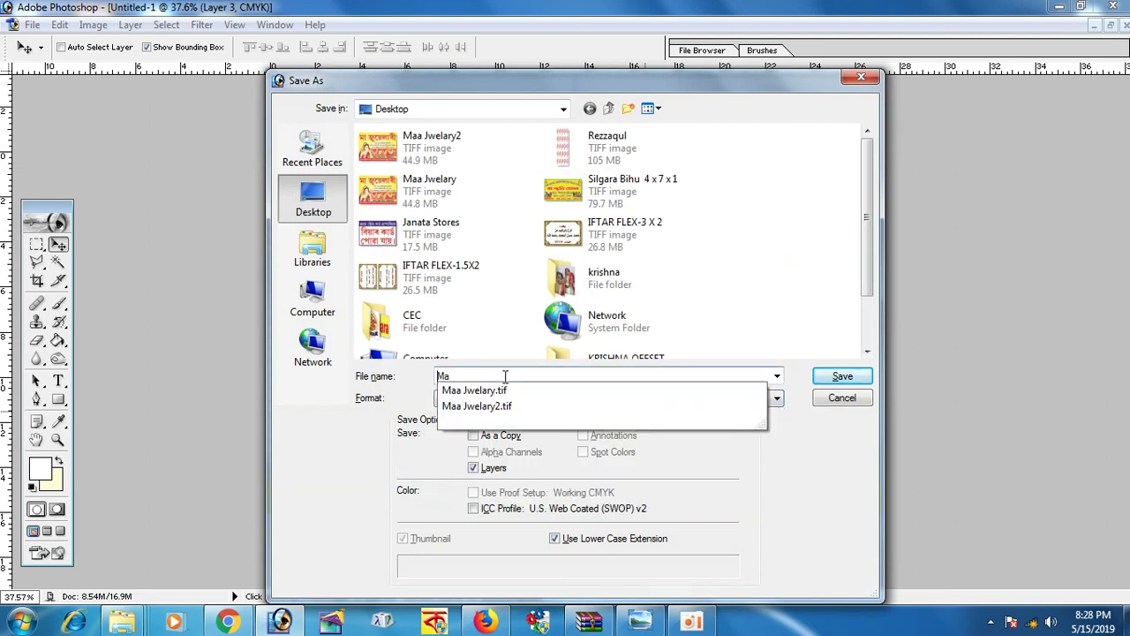
key(Home)
text(ic)
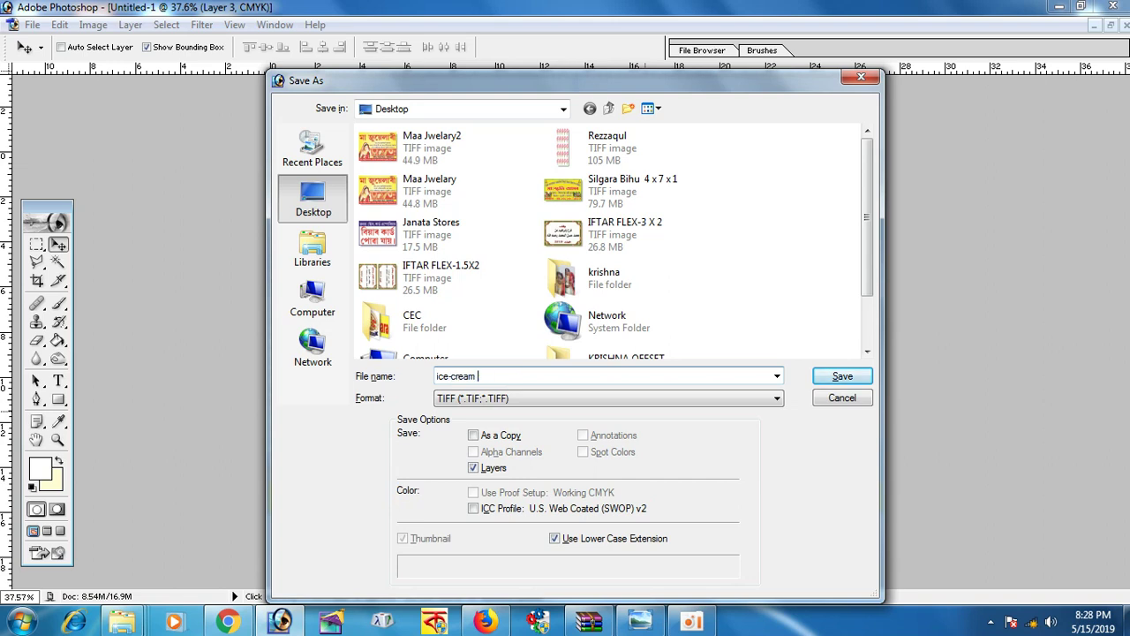
key(Return)
key(Return)
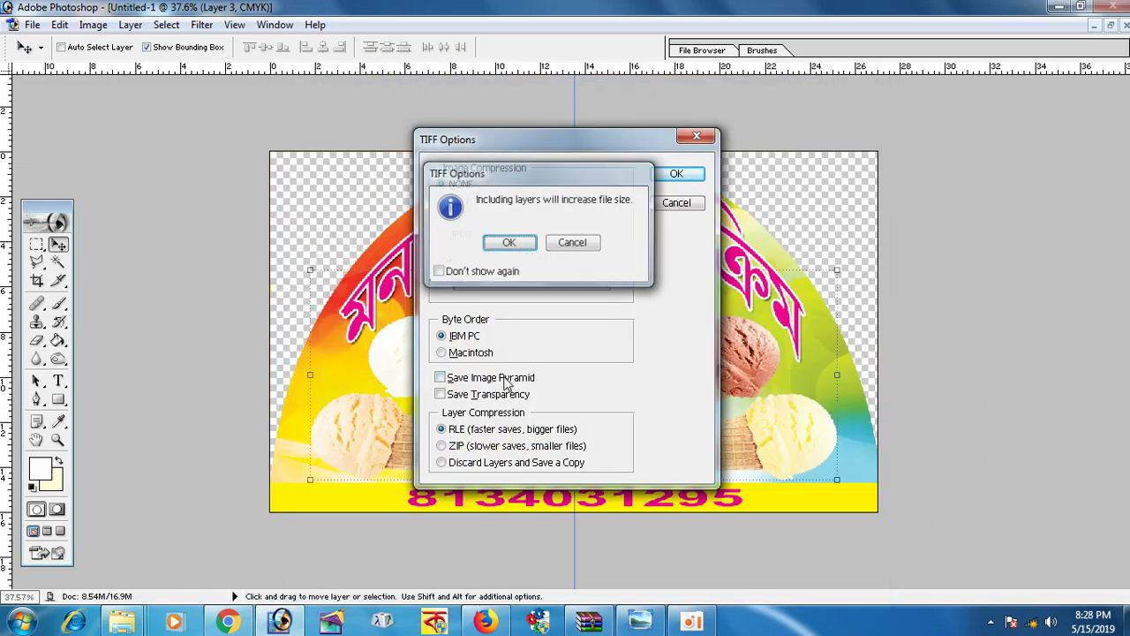
key(Return)
click(1111, 26)
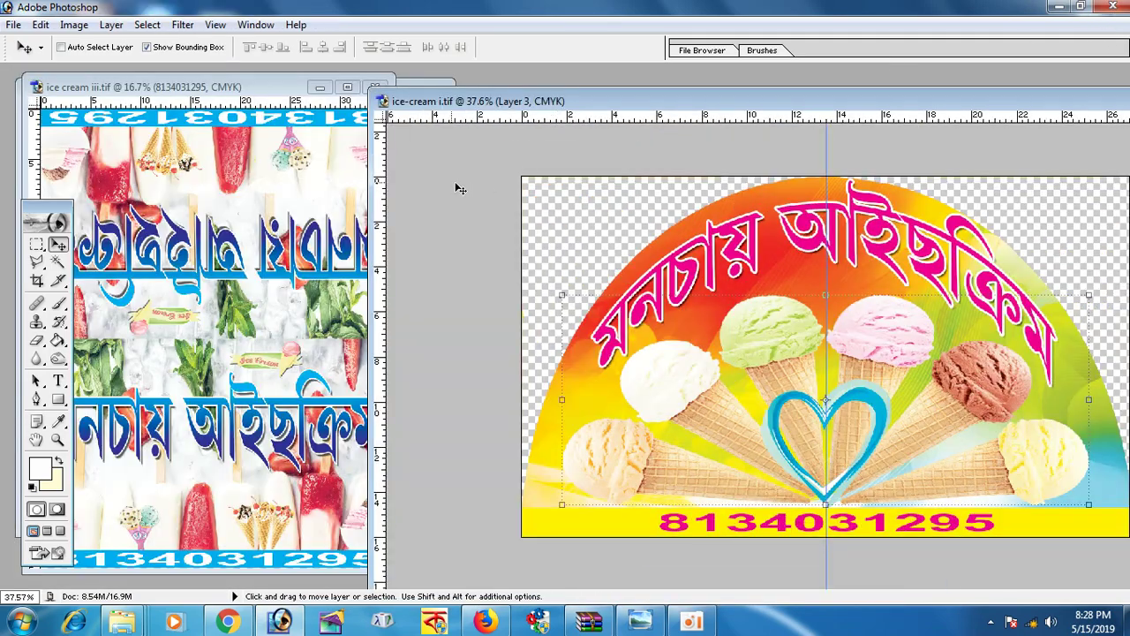
Duplicate the banner as 'ice-cream i copy' and move the copy aside
right_click(575, 104)
click(622, 109)
click(697, 293)
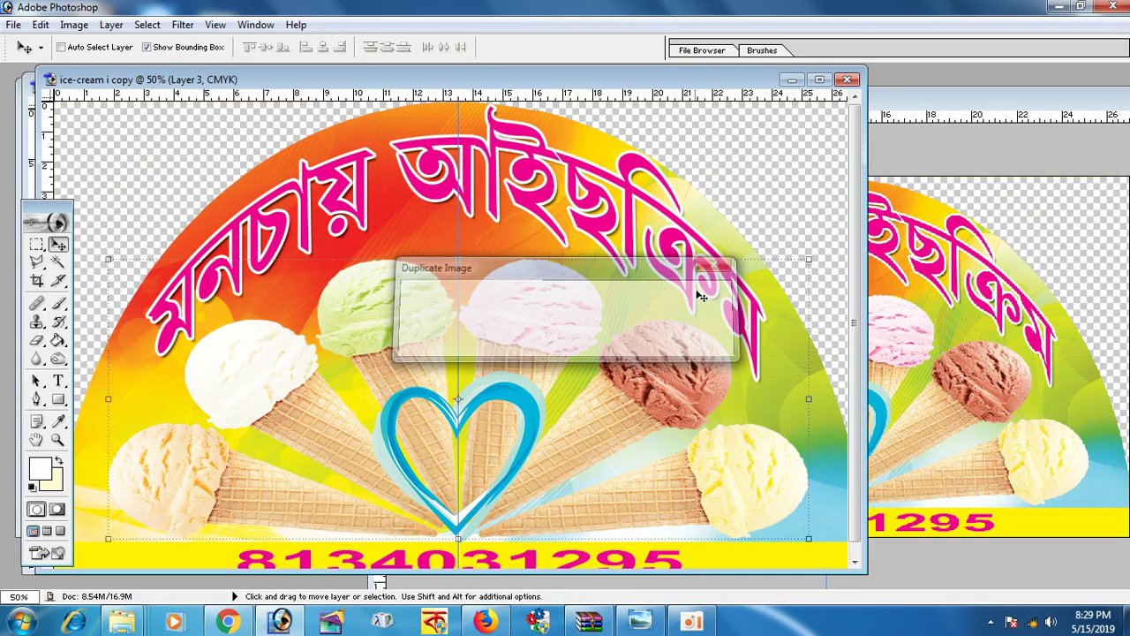
mouse_move(527, 76)
mouse_down()
mouse_move(797, 118)
mouse_move(876, 115)
mouse_up()
Close the ice cream iii, cone and heart images unsaved, and maximize the copy
click(309, 219)
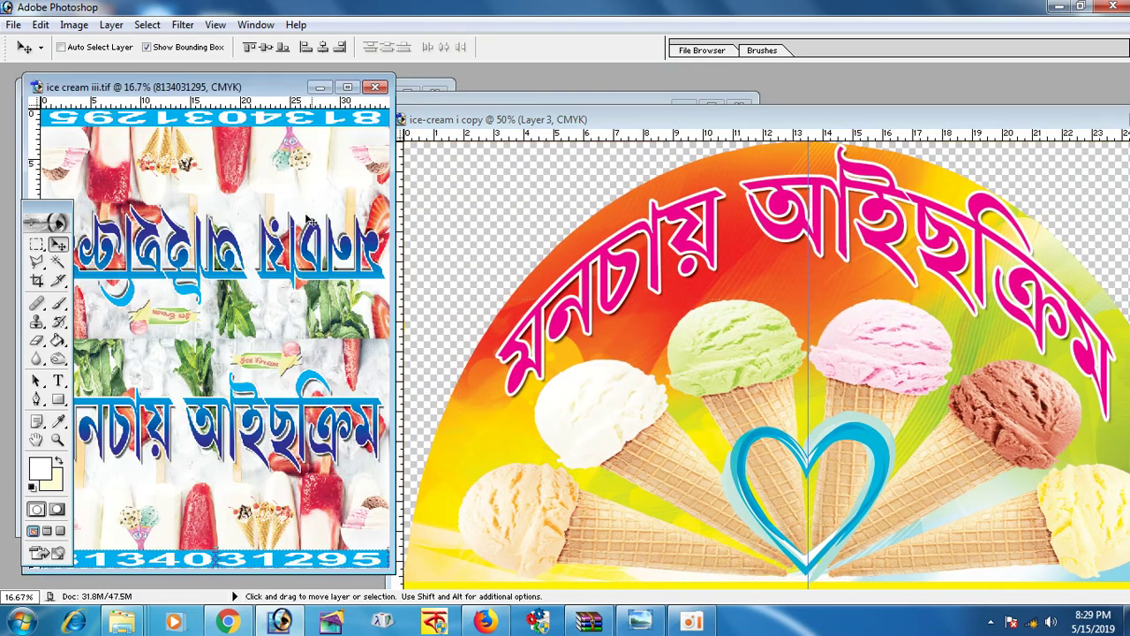
click(378, 89)
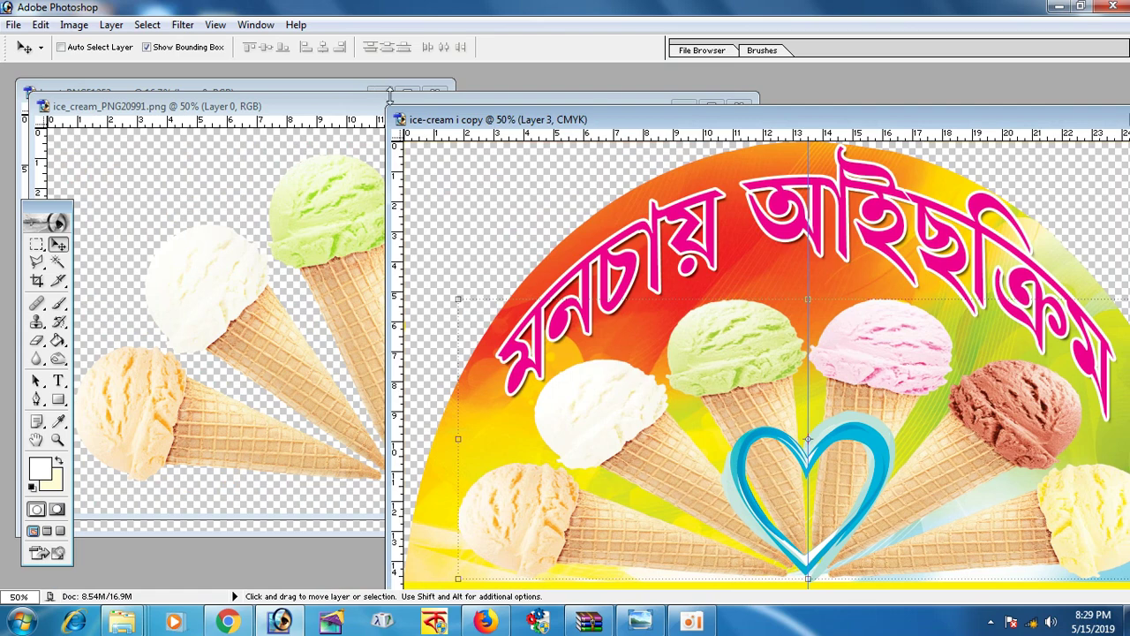
click(313, 200)
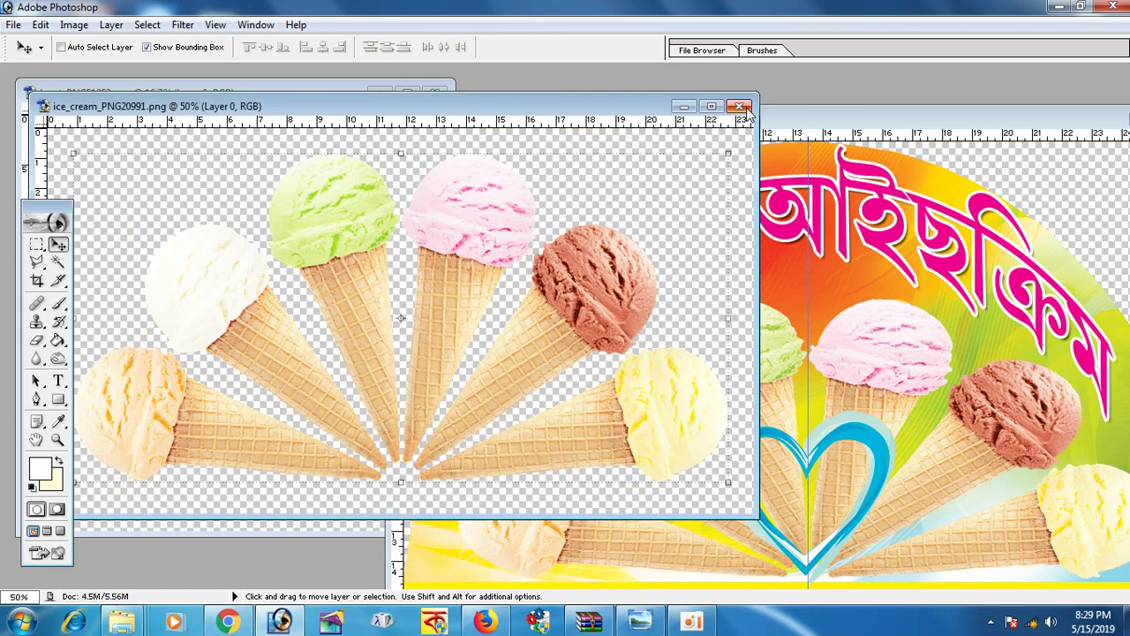
click(740, 106)
click(554, 246)
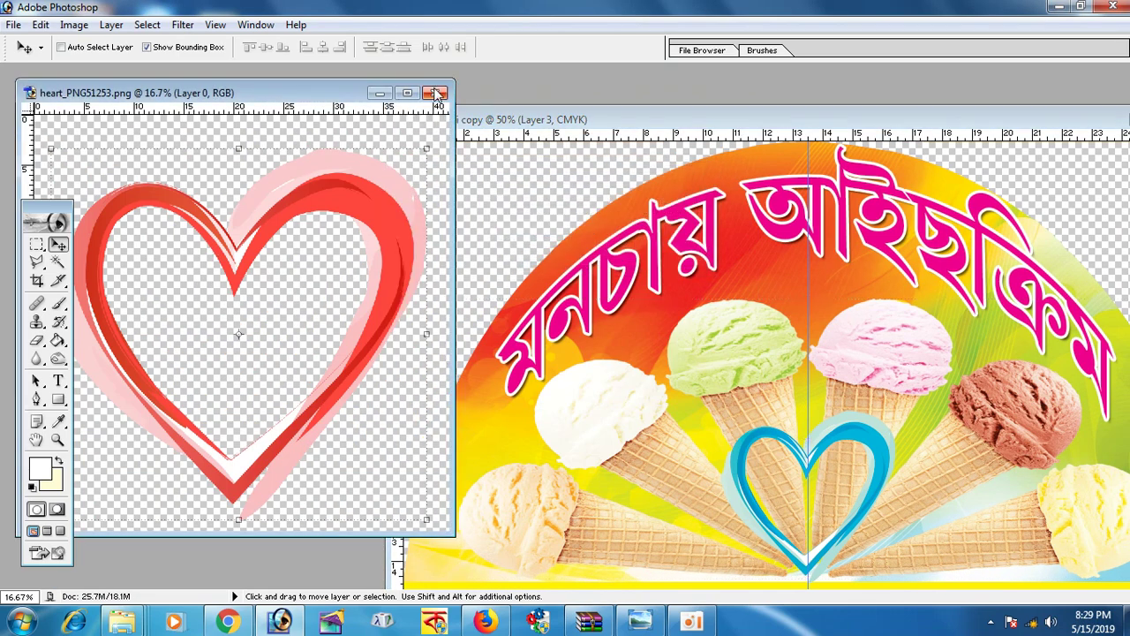
click(436, 94)
click(575, 247)
double_click(654, 121)
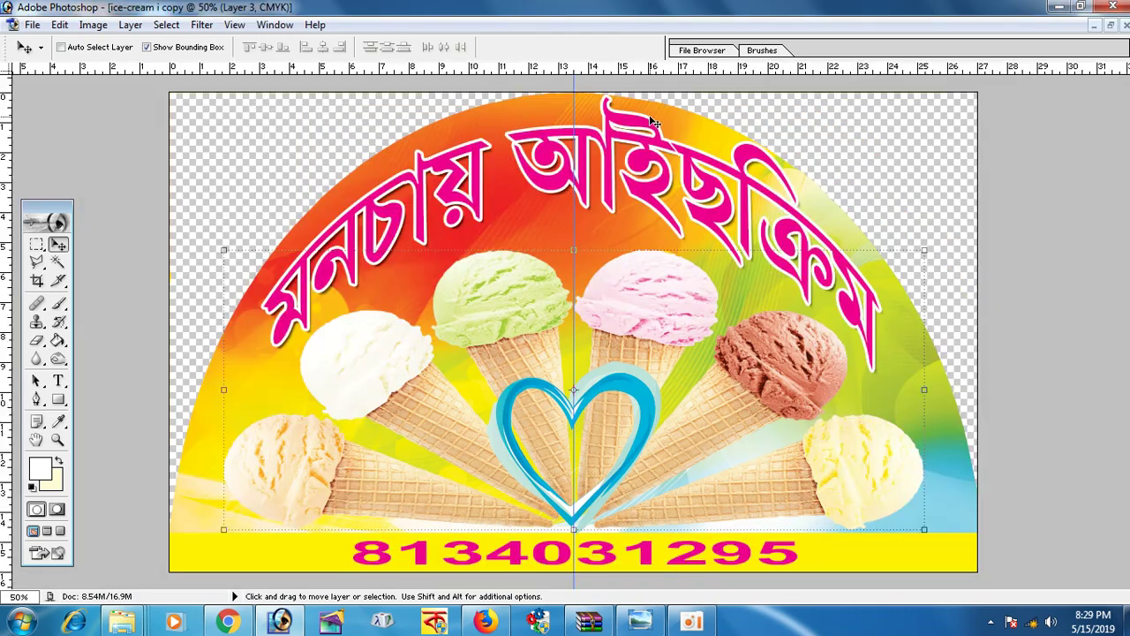
click(228, 622)
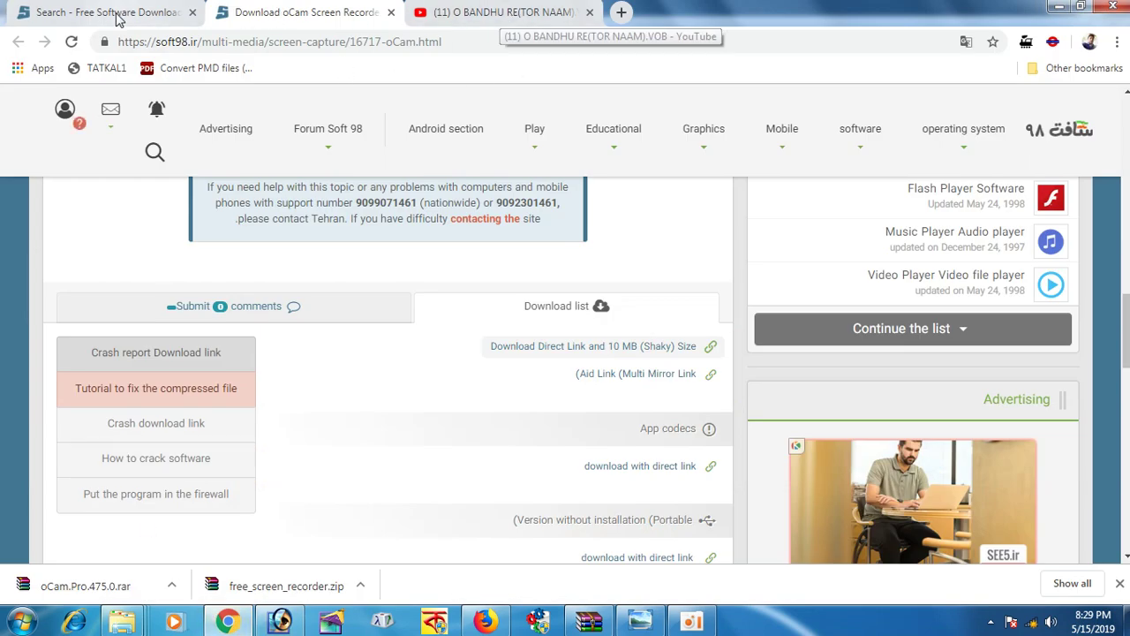
Open a new Chrome tab and go to google.co.in
click(114, 13)
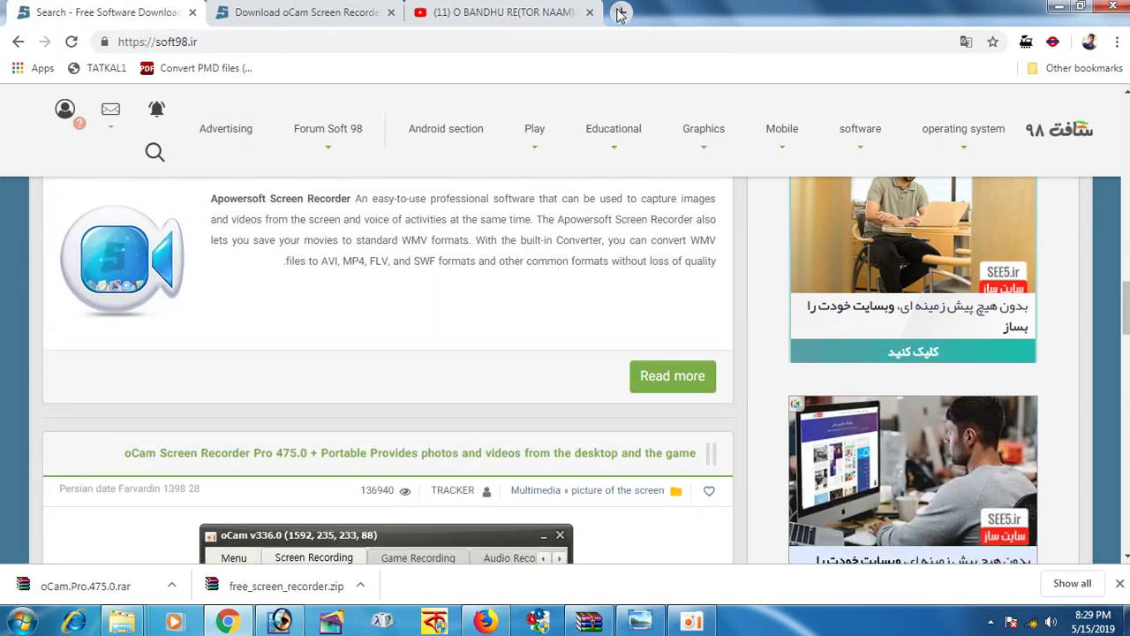
click(620, 12)
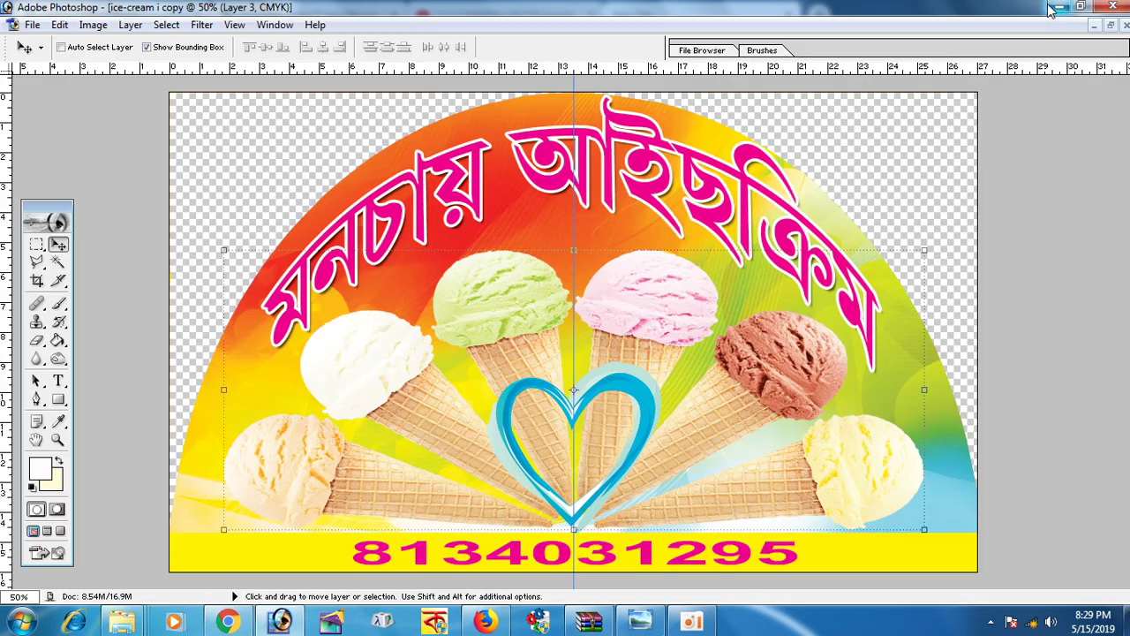
click(1058, 6)
click(228, 621)
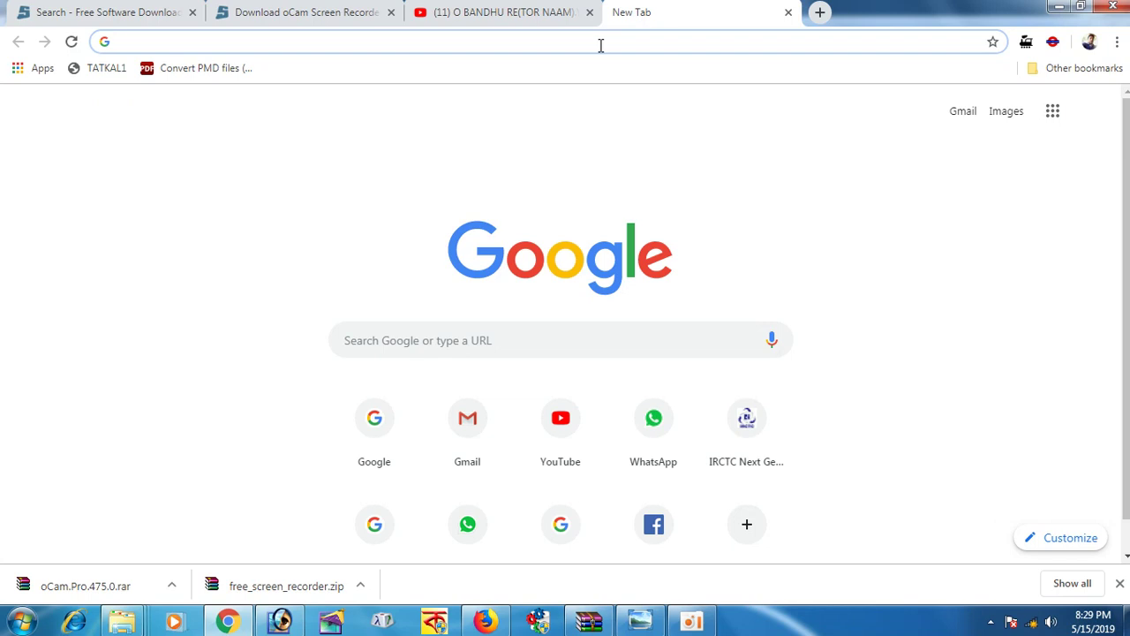
text(google.co.in)
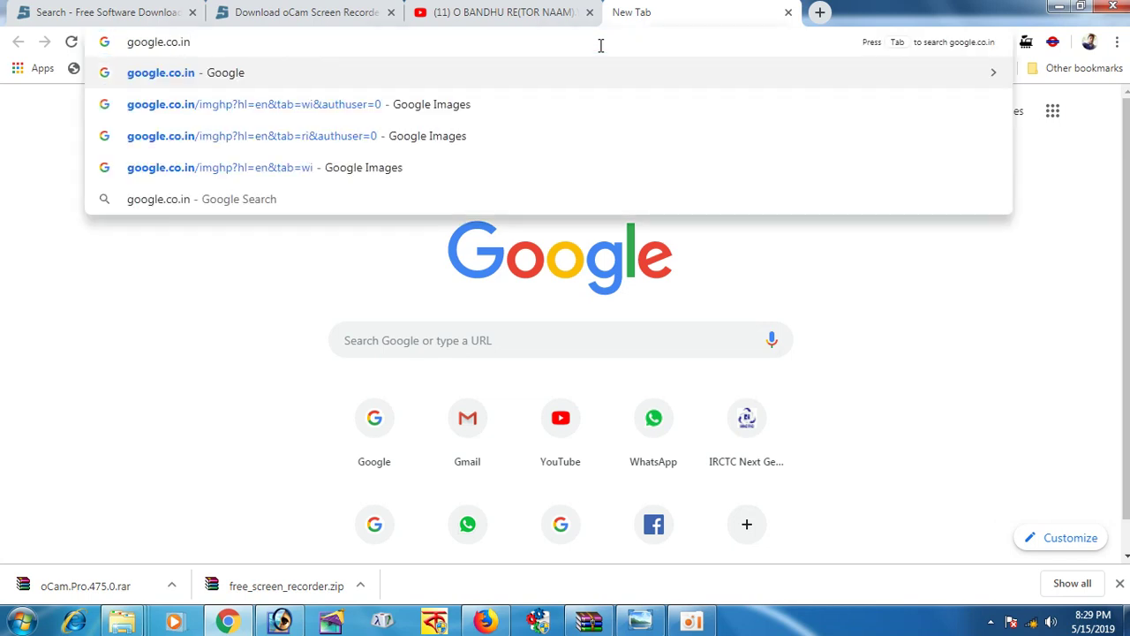
key(Return)
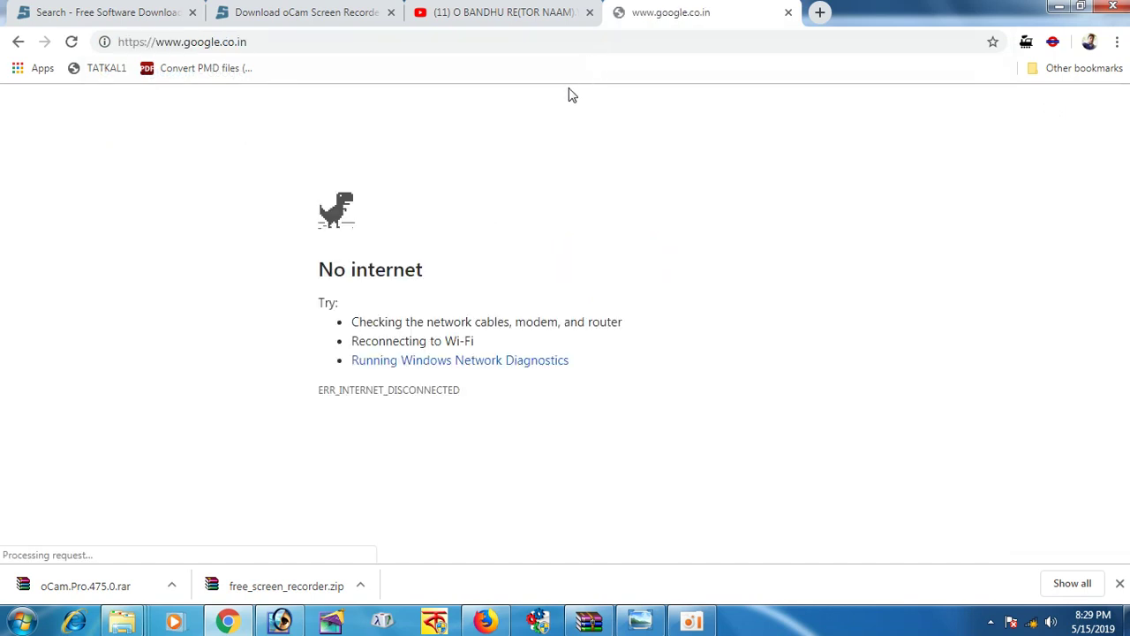
Reconnect to the Wi-Fi network, reload Google, and open Google Images
click(1031, 622)
click(1059, 378)
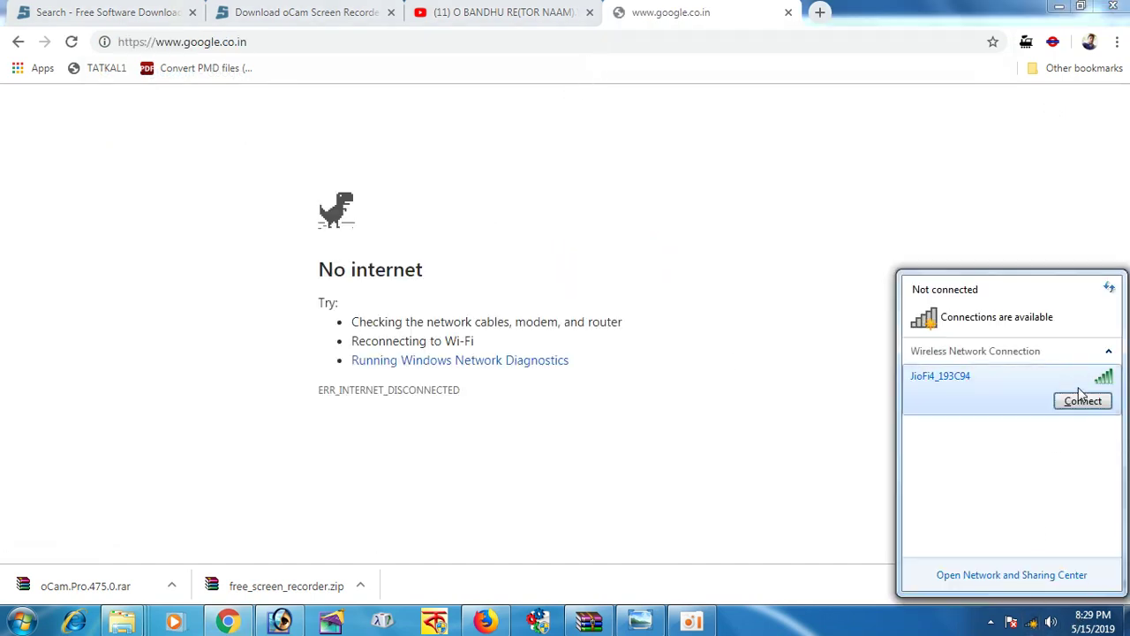
click(1082, 399)
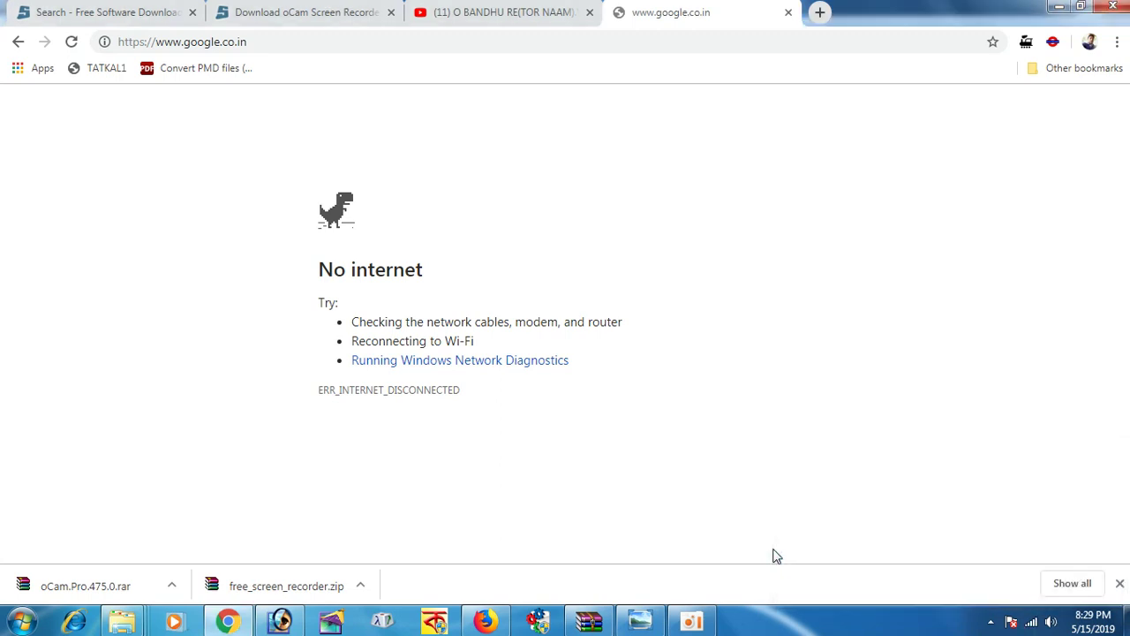
click(268, 45)
key(Return)
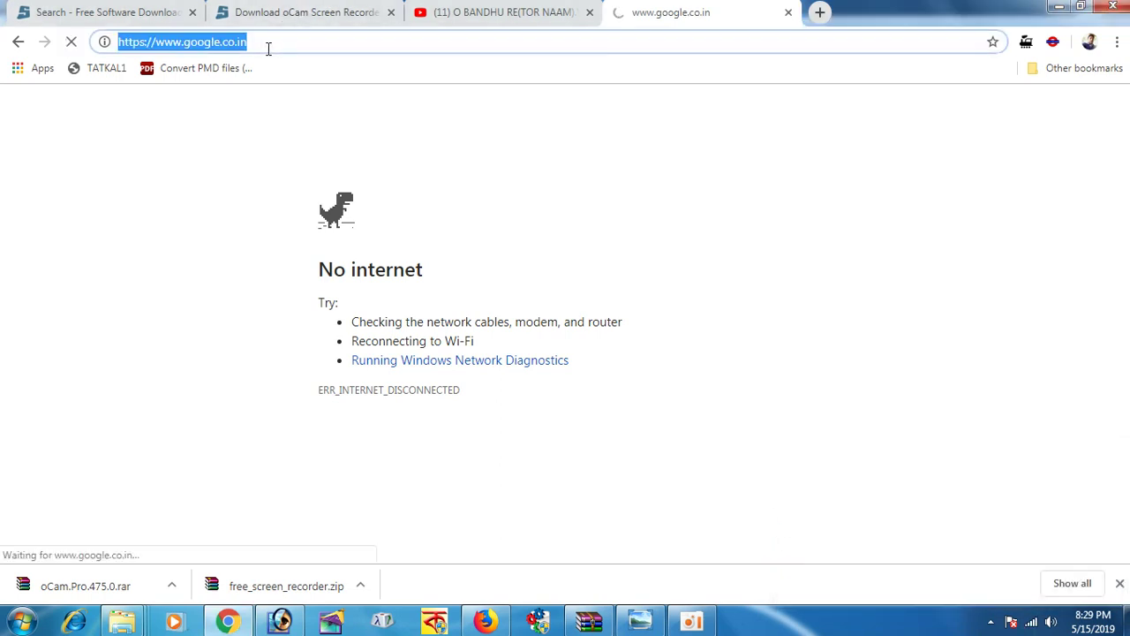
key(Return)
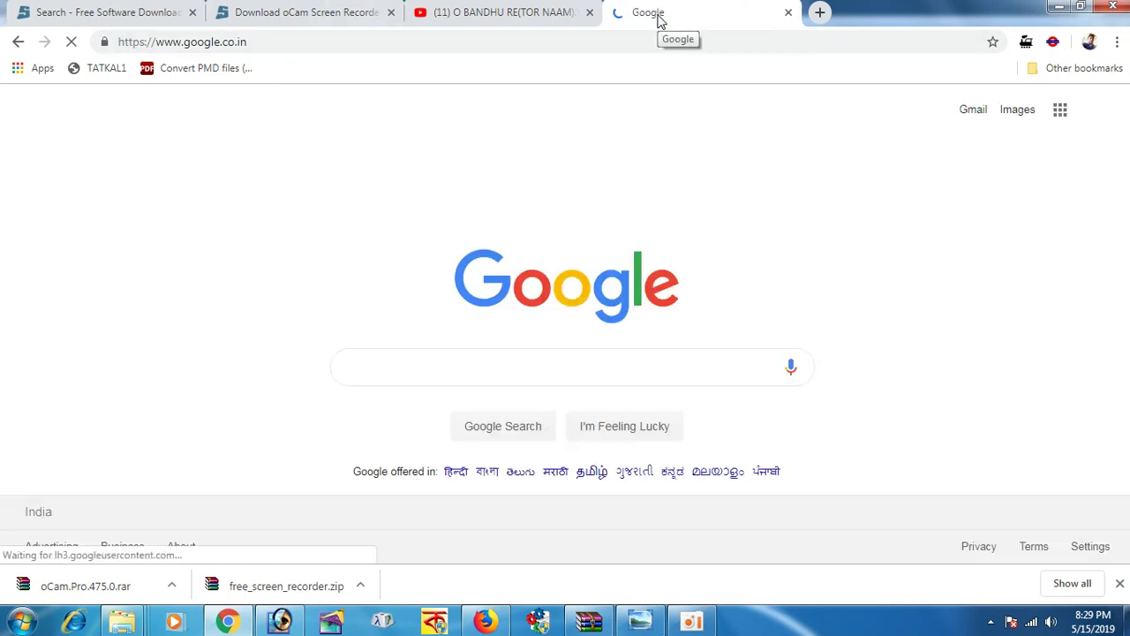
click(1018, 113)
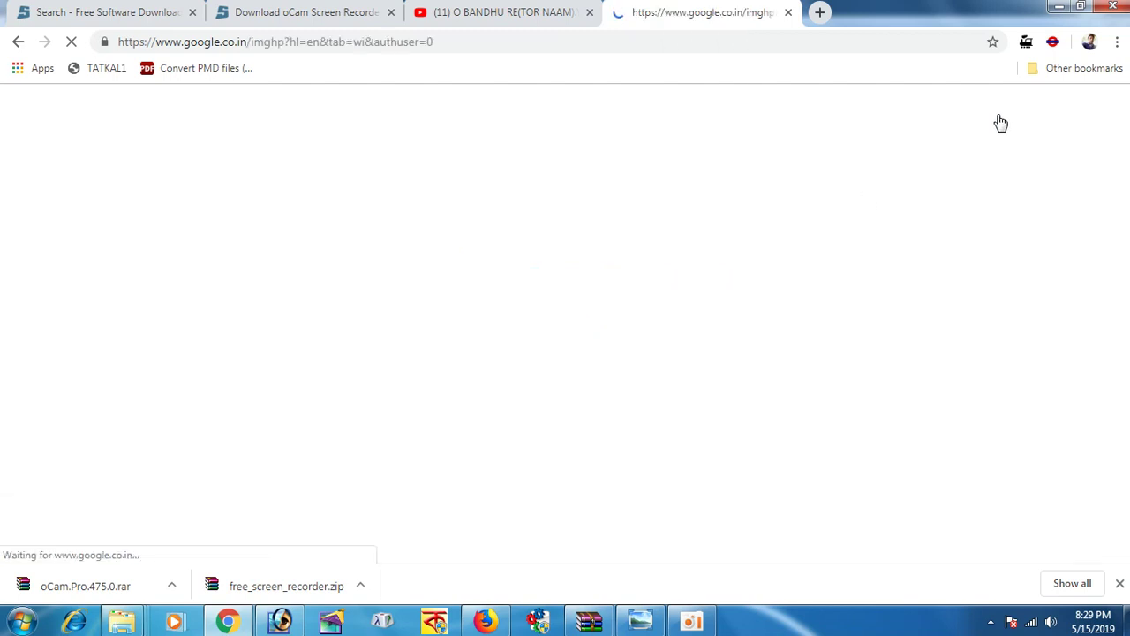
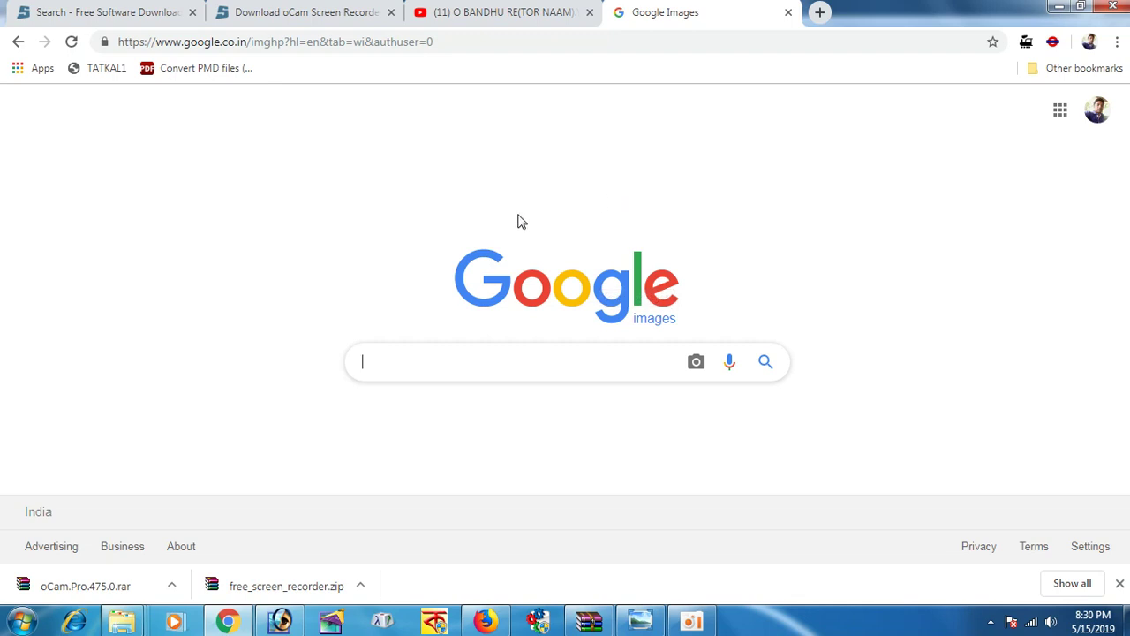
Search Google Images for 'ice cream logo png' and browse the results
text(ice crea)
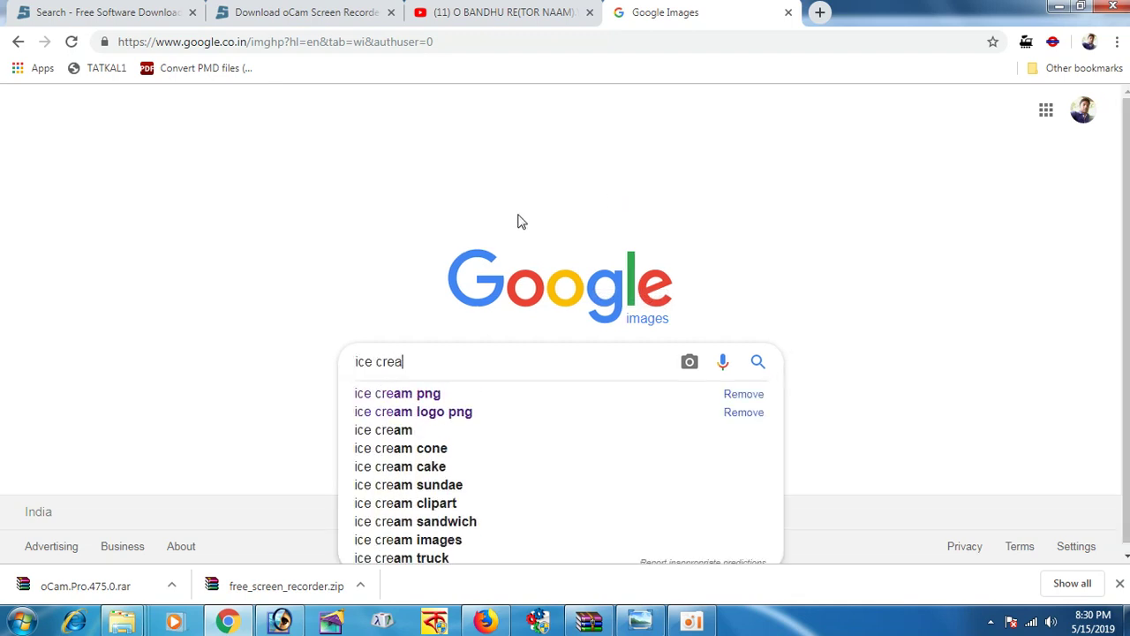
key(Down)
key(Down)
key(Return)
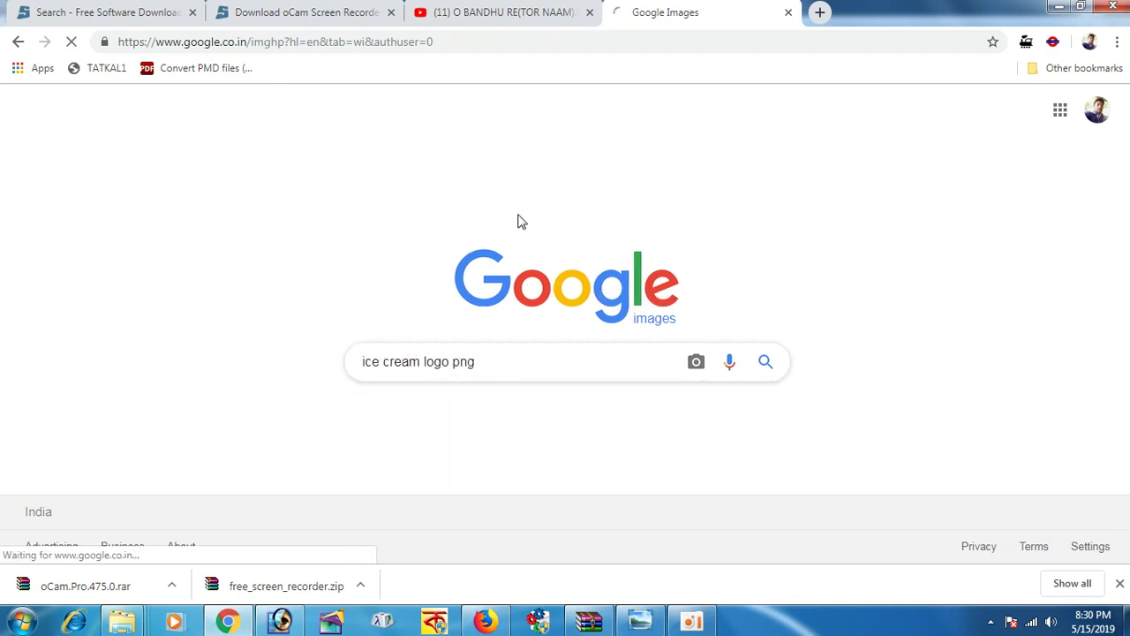
scroll(867, 250, down, 1)
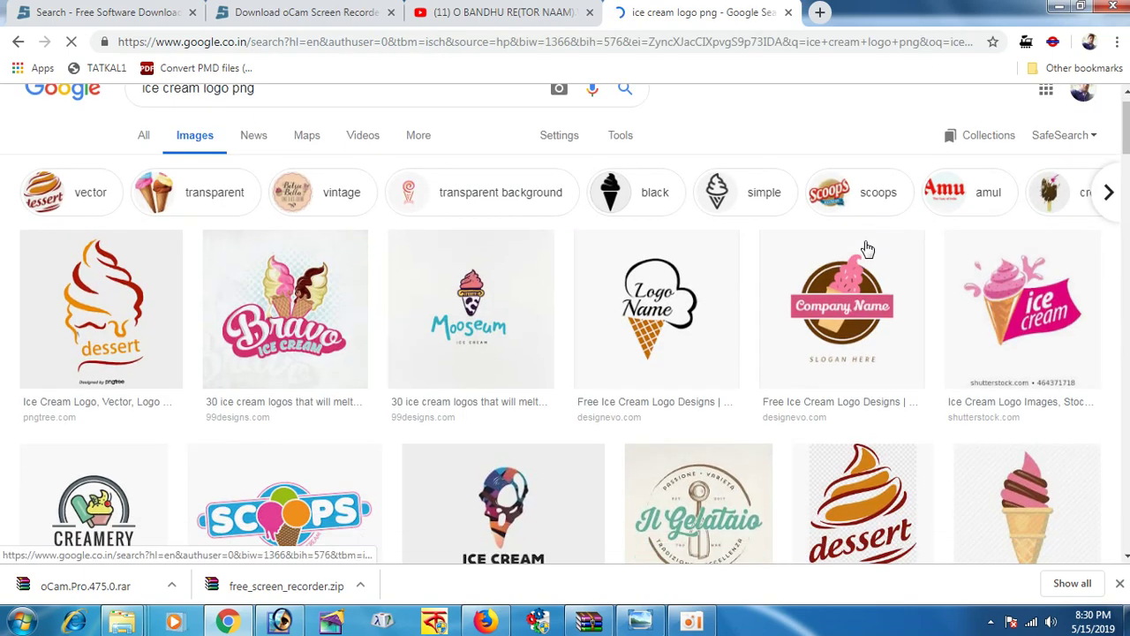
scroll(867, 250, down, 1)
scroll(867, 250, down, 2)
scroll(867, 250, up, 1)
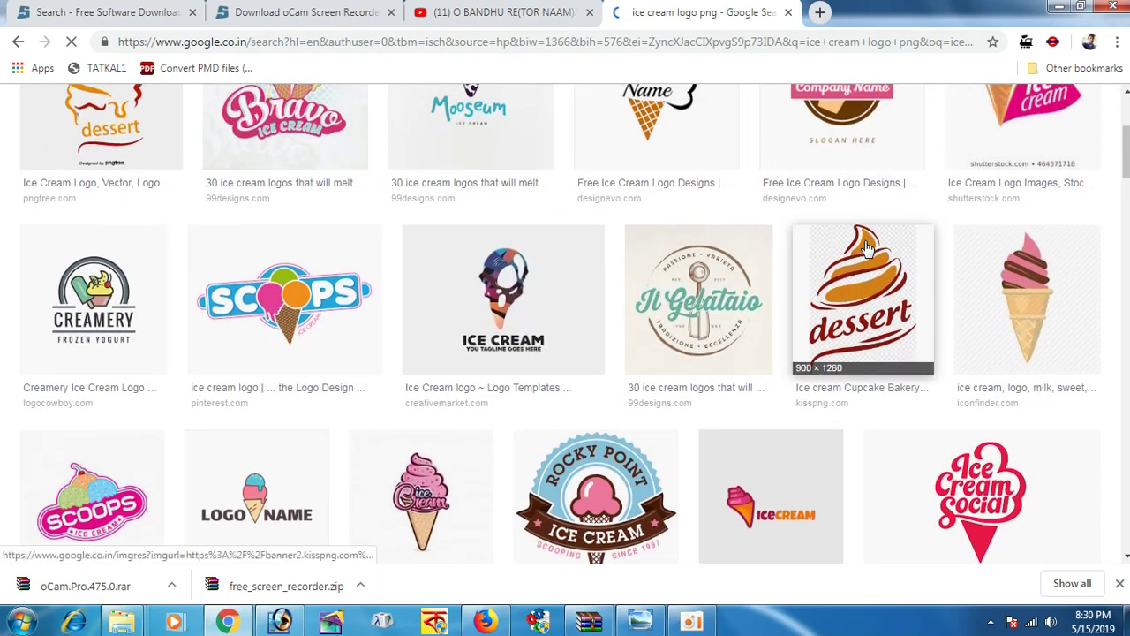
scroll(867, 249, down, 3)
scroll(867, 250, down, 1)
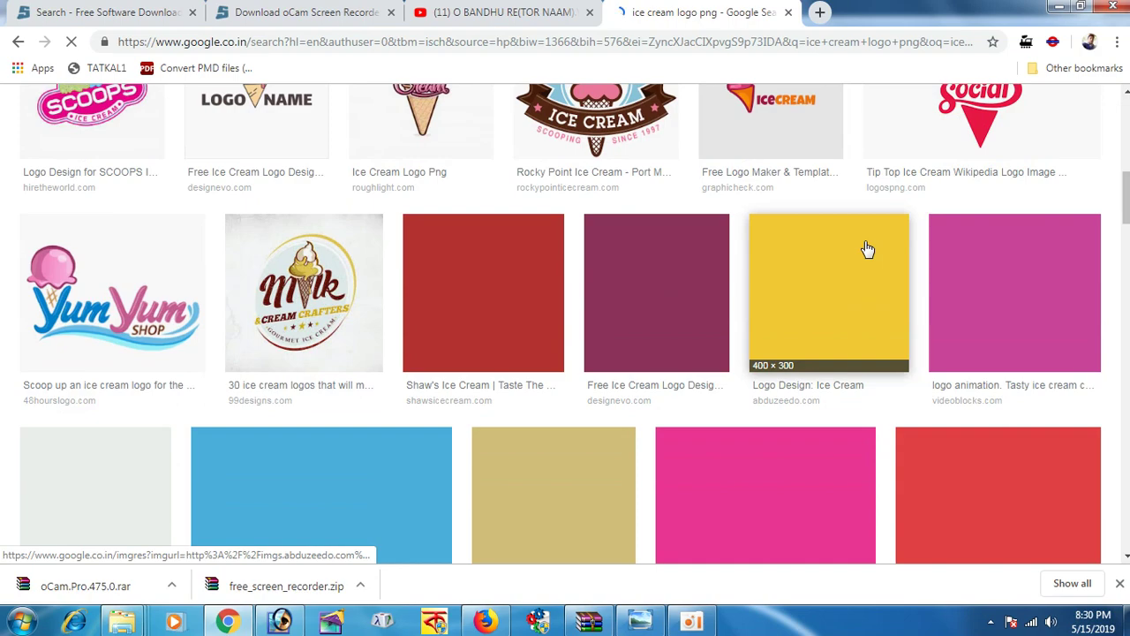
scroll(867, 250, up, 3)
scroll(867, 250, up, 5)
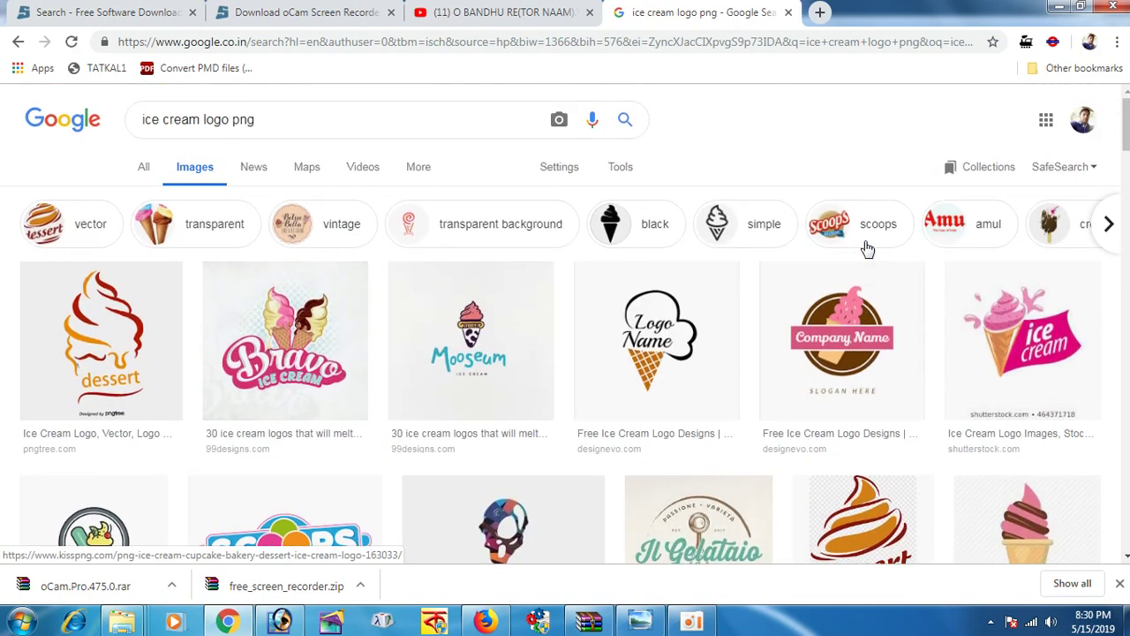
Filter the ice cream logo results to transparent images
click(214, 223)
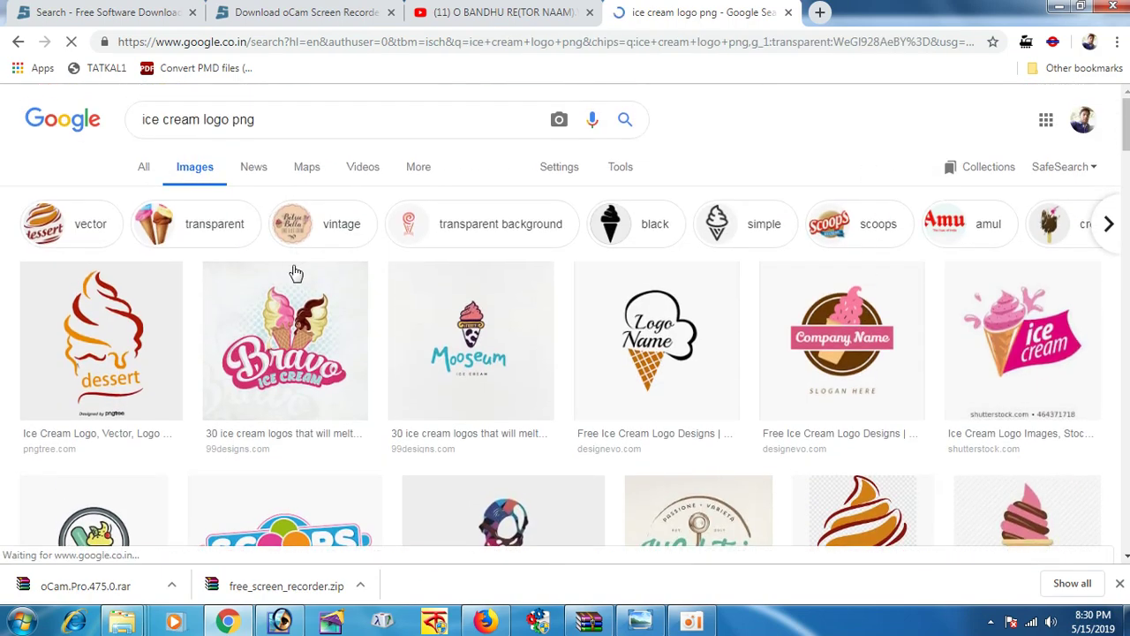
scroll(680, 454, down, 1)
scroll(694, 463, down, 1)
scroll(694, 464, down, 1)
scroll(694, 464, down, 3)
scroll(696, 466, down, 1)
scroll(423, 371, up, 1)
Preview the Ice Cream cone banner and open it in a new tab
click(196, 265)
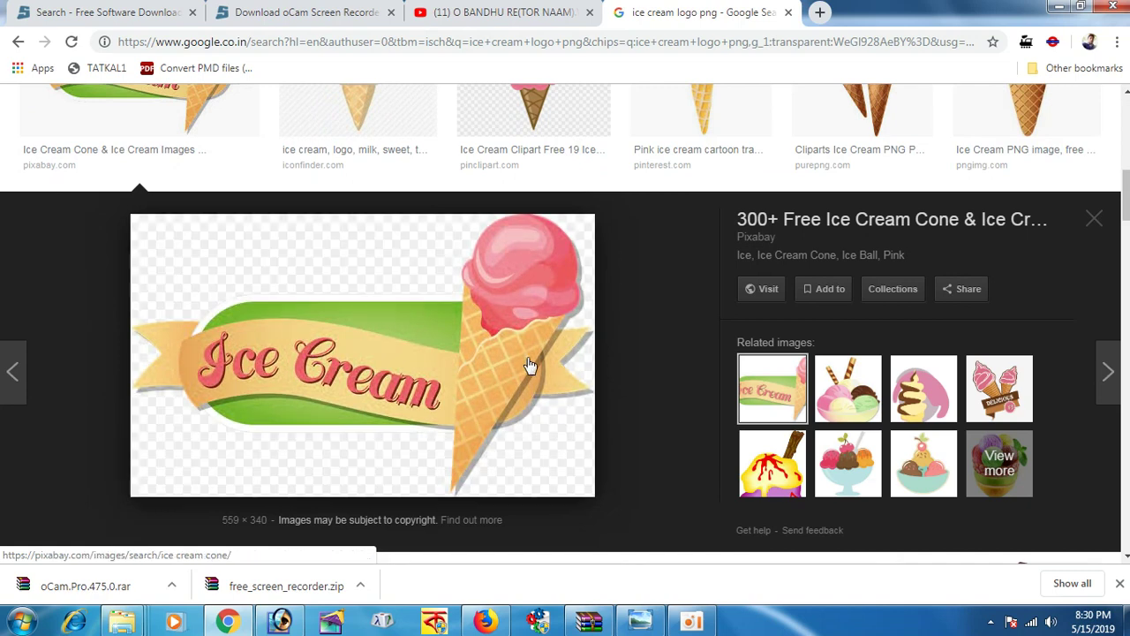
right_click(498, 353)
click(549, 473)
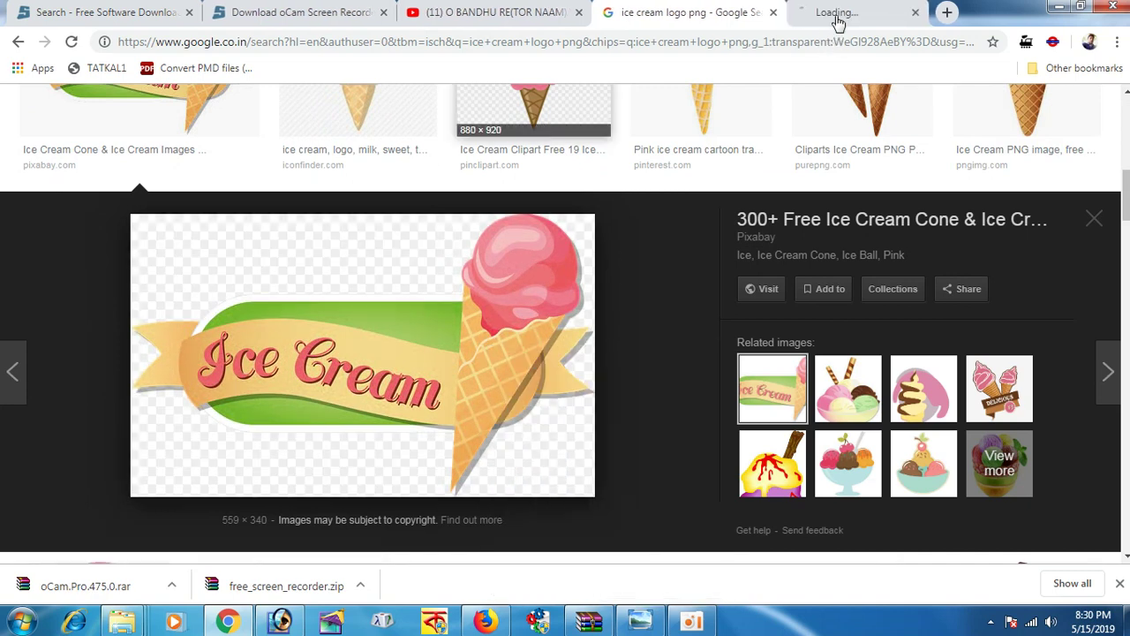
Save the full-size Ice Cream banner as ice-1429596__340.png
click(837, 17)
right_click(561, 310)
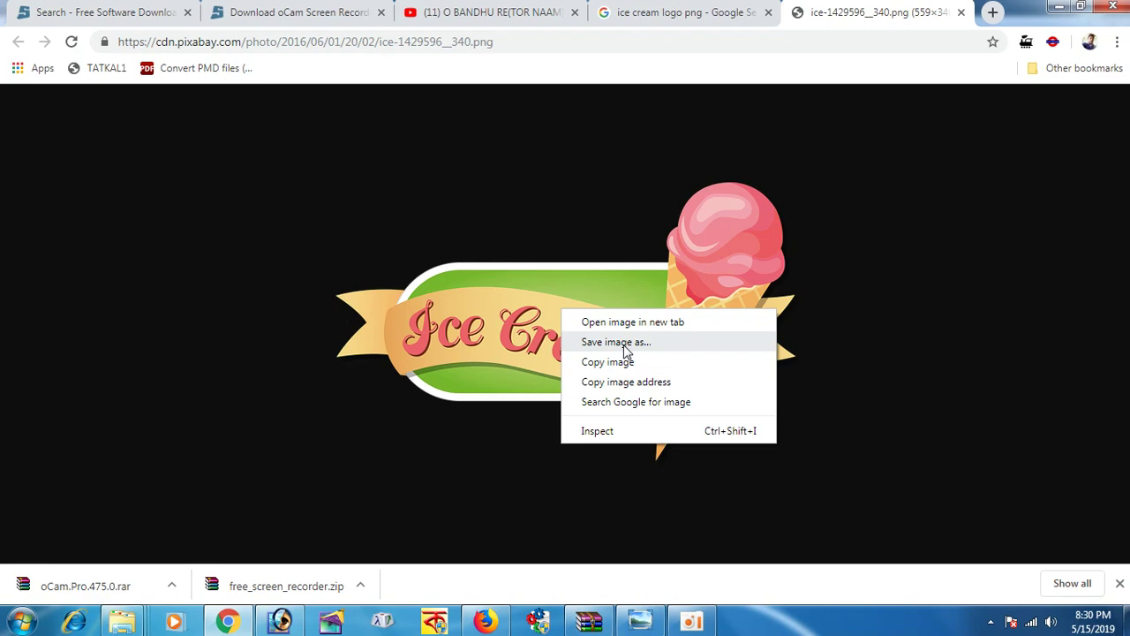
click(626, 339)
click(416, 365)
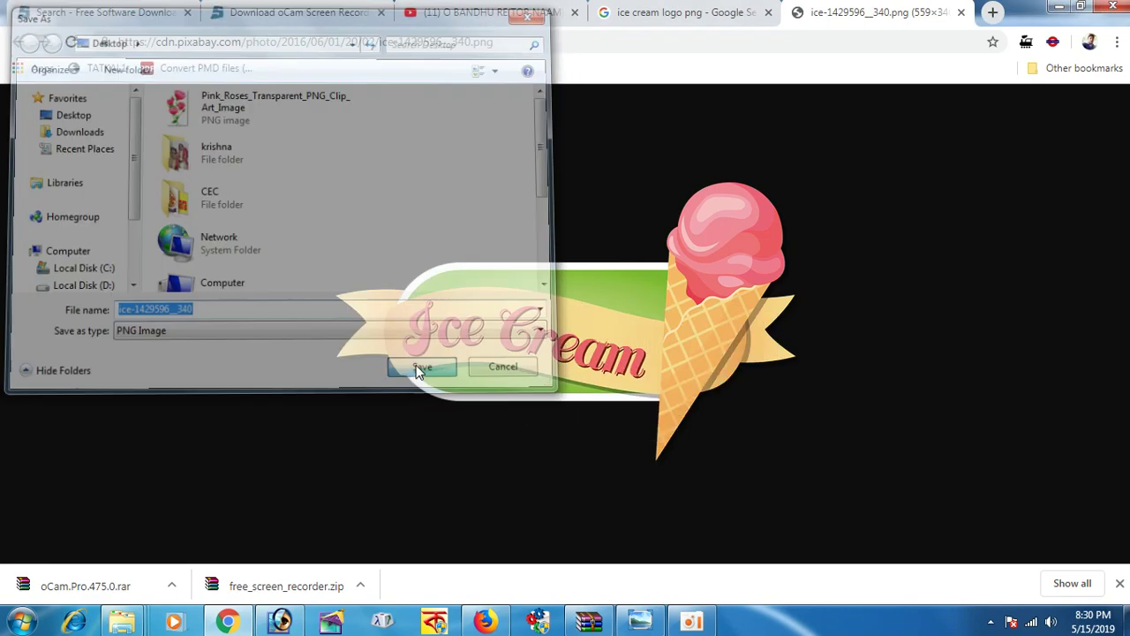
Open the downloaded ice-1429596__340.png in Adobe Photoshop from Photo Viewer
click(167, 586)
click(225, 475)
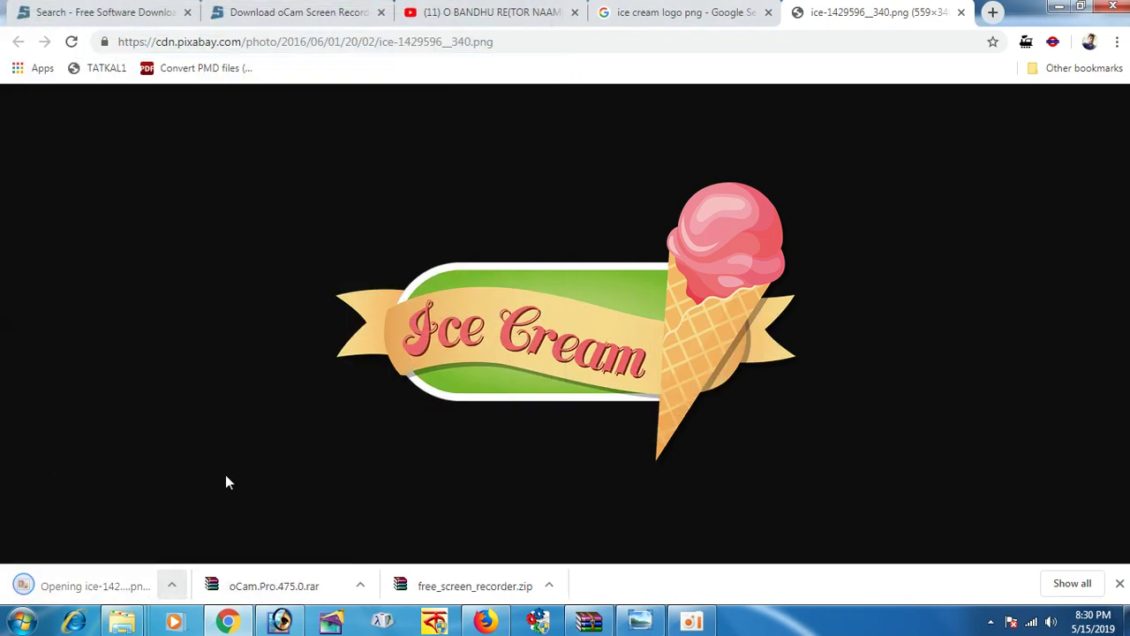
right_click(403, 292)
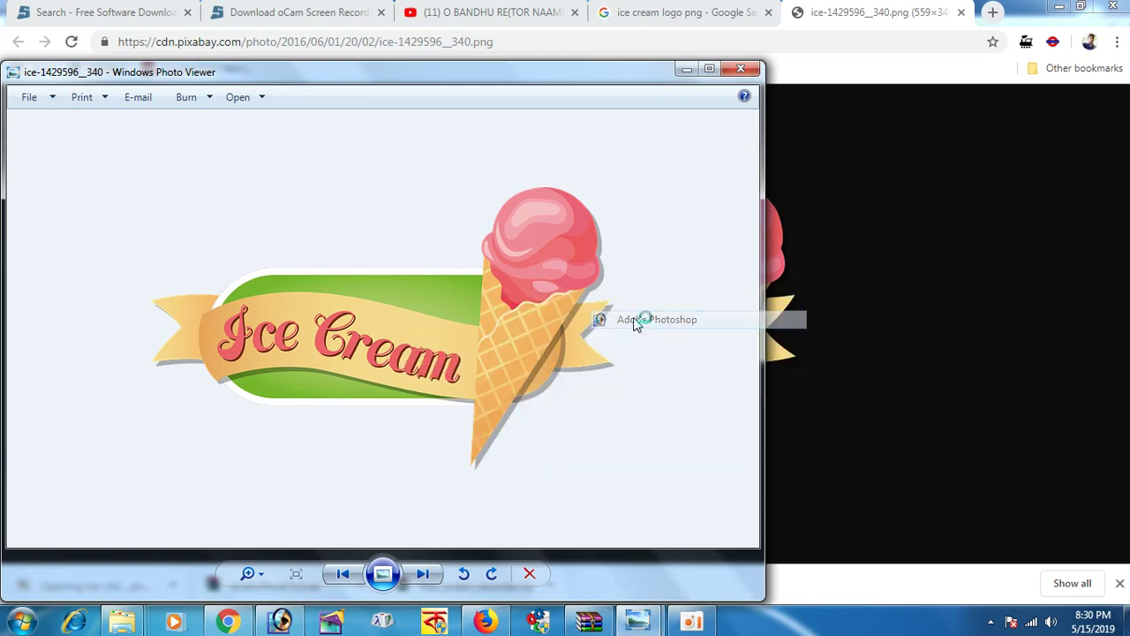
click(645, 320)
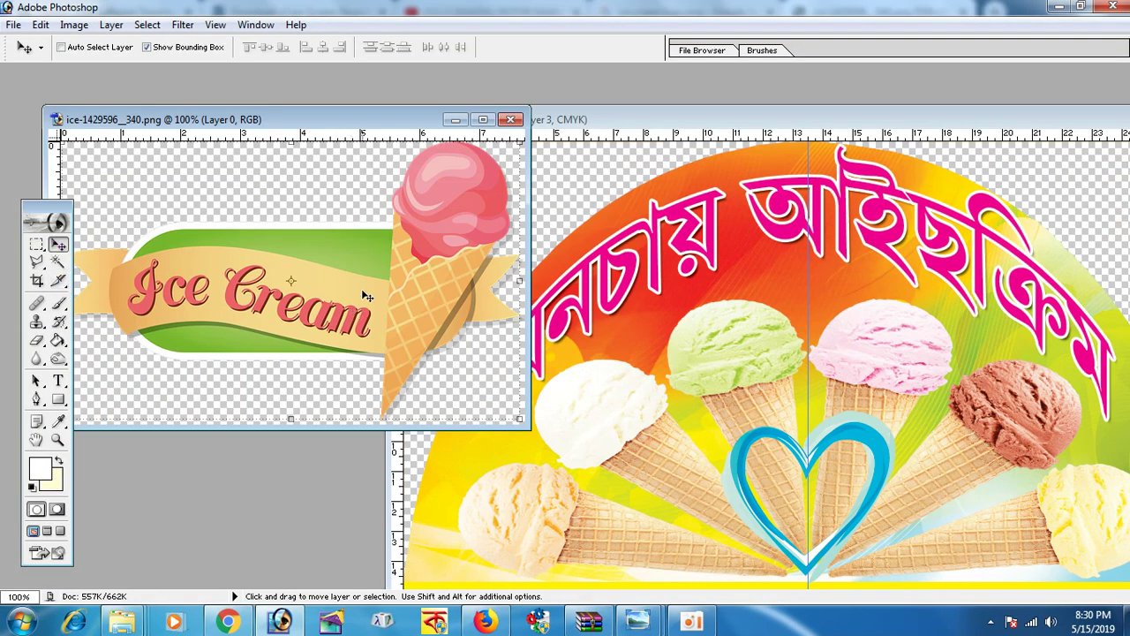
Try a green-teal Hue/Saturation shift on the logo, then cancel it
click(74, 25)
mouse_move(111, 69)
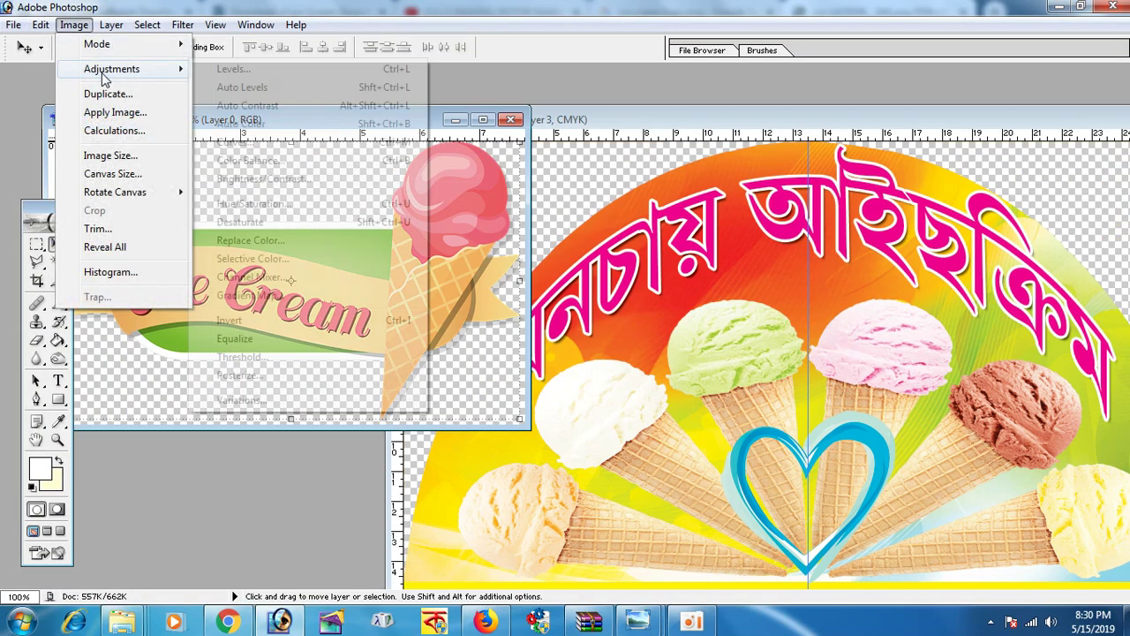
click(253, 204)
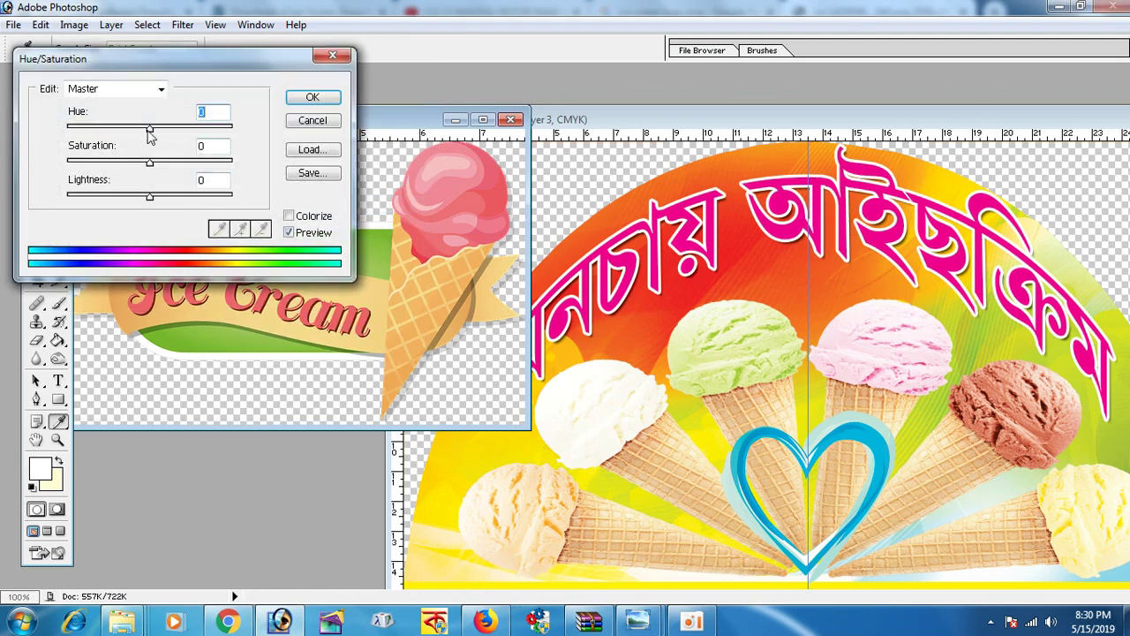
drag(151, 129, 213, 129)
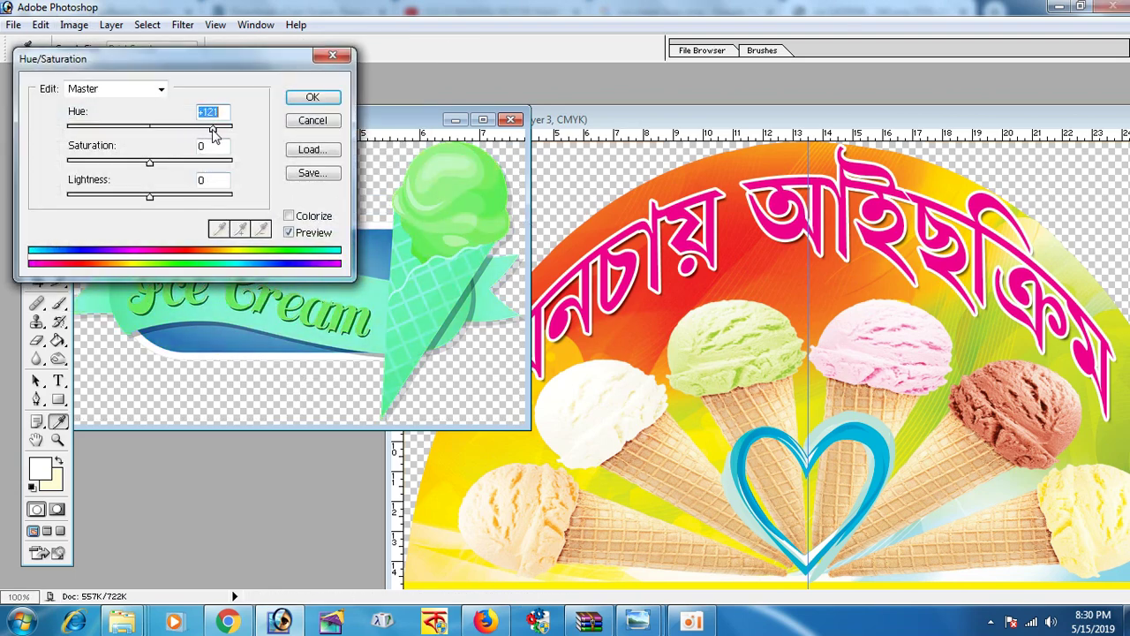
click(297, 124)
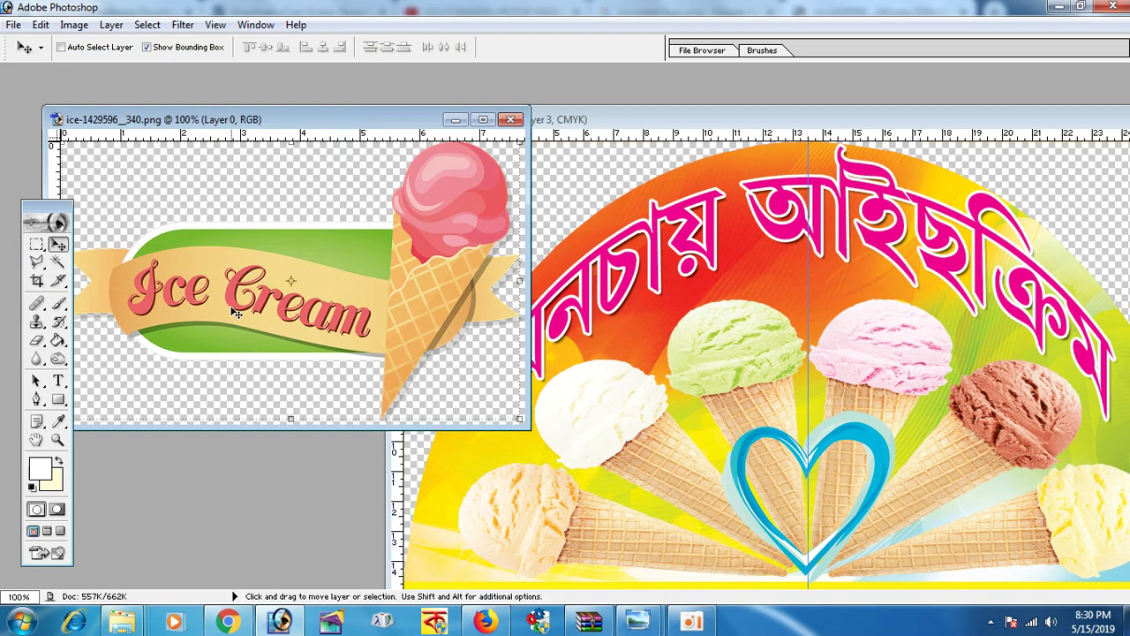
Lighten the logo with Apply Image Screen blending and drag it onto the banner
click(75, 25)
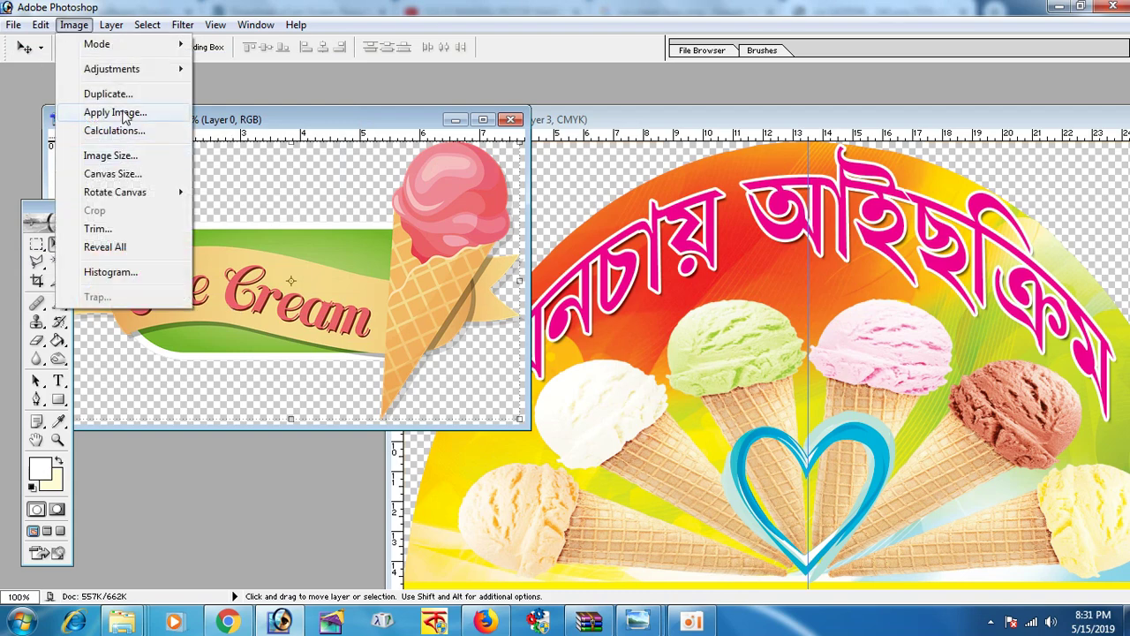
click(115, 111)
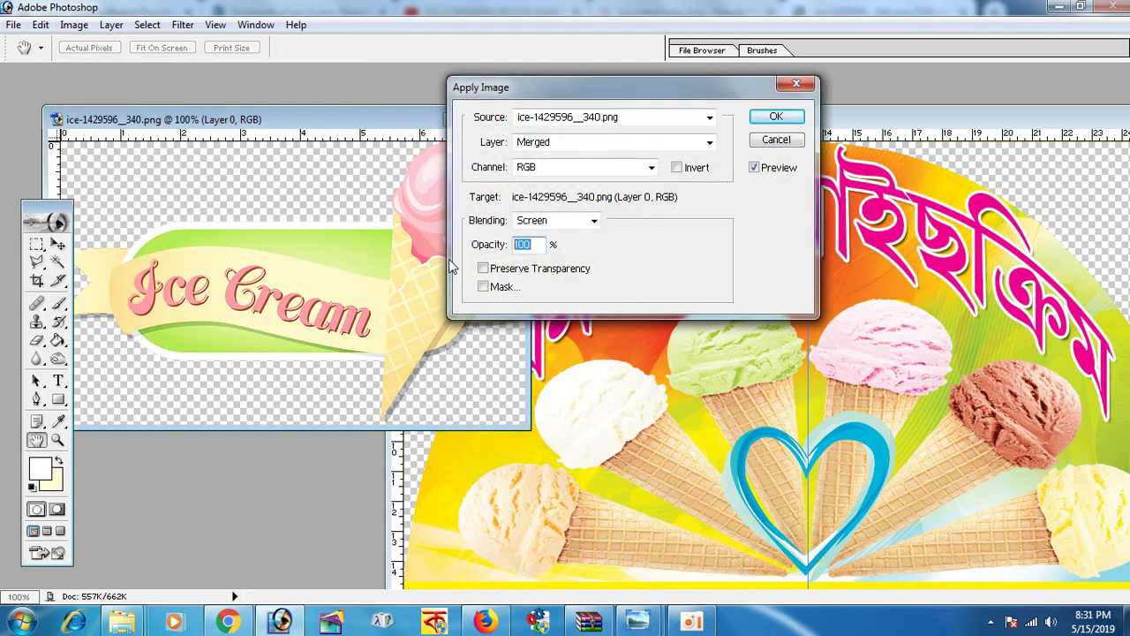
text(0)
key(Return)
key(v)
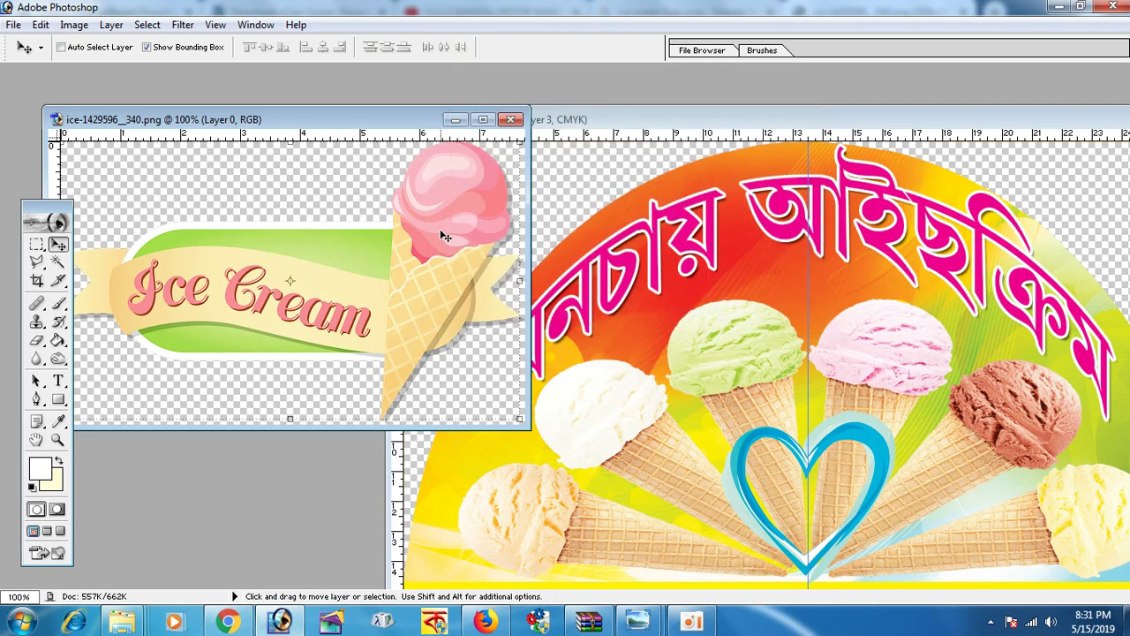
drag(446, 236, 818, 276)
double_click(828, 120)
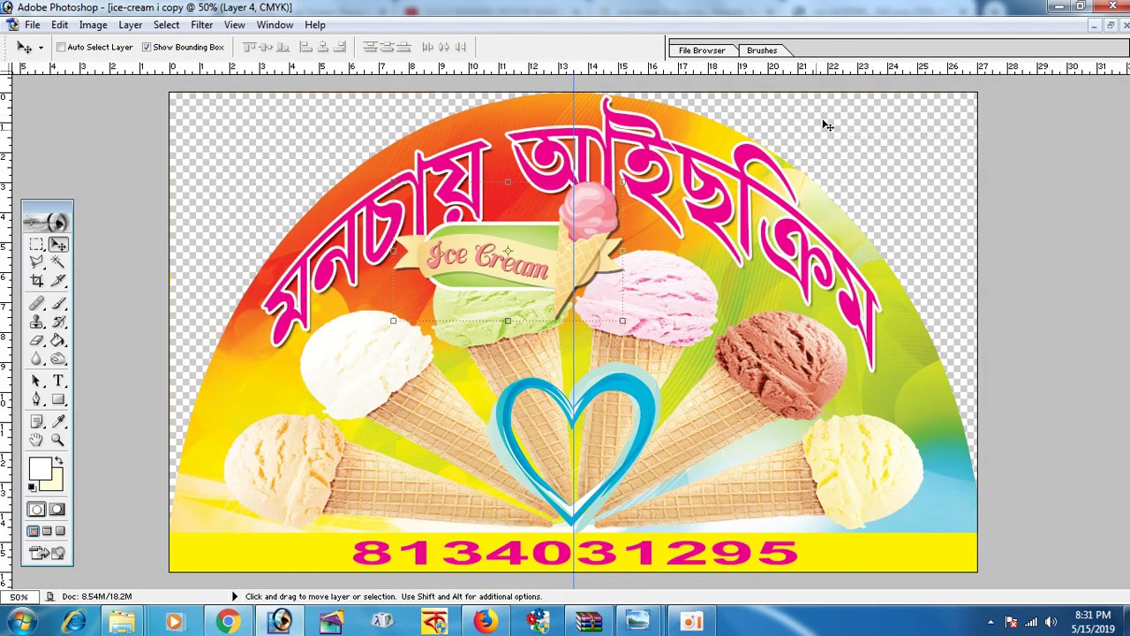
Hide the ice cream cones layer and move the logo layer right and down
right_click(649, 324)
click(670, 331)
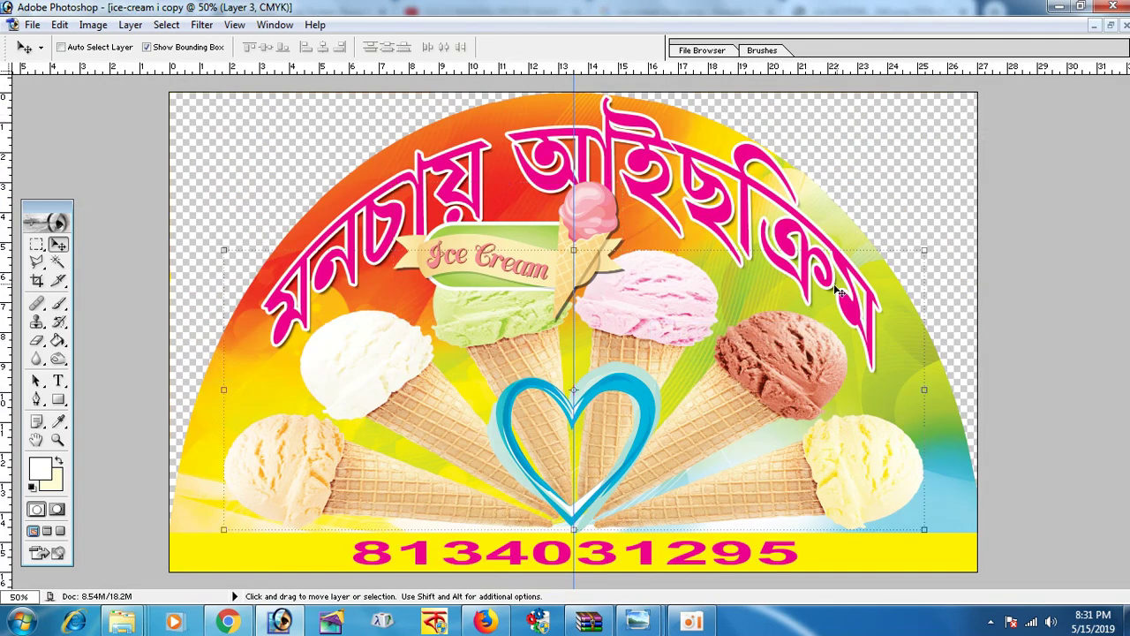
key(Delete)
right_click(551, 275)
click(565, 274)
mouse_move(548, 267)
mouse_down()
mouse_move(616, 300)
mouse_move(622, 320)
mouse_up()
Recolour the Ice Cream logo blue with a Hue/Saturation shift of about +148
click(93, 24)
mouse_move(131, 69)
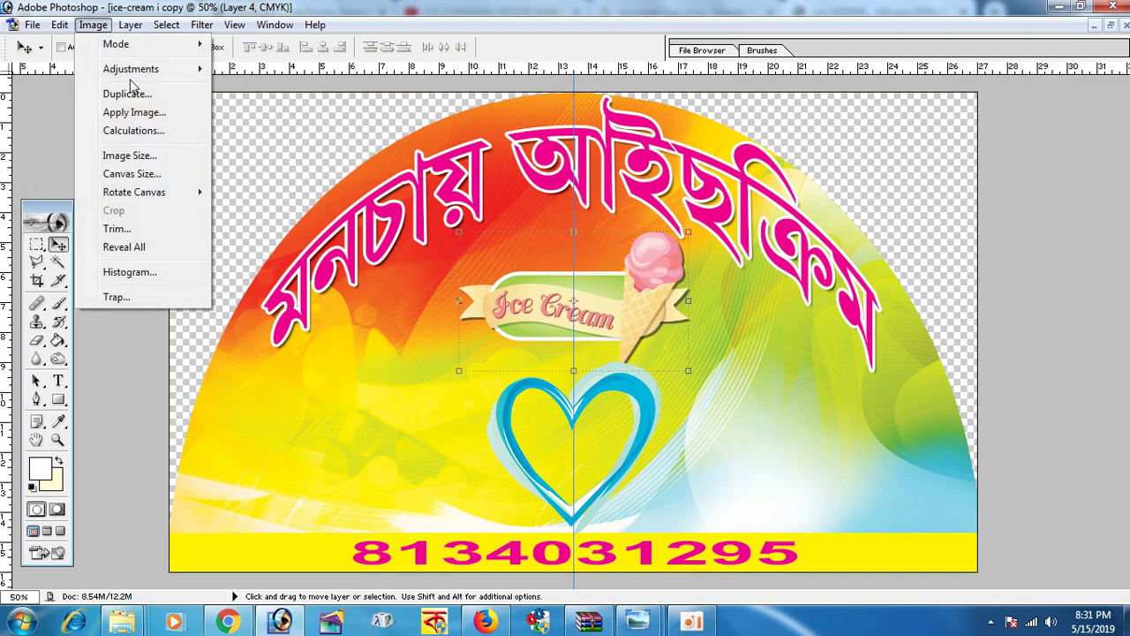
click(289, 207)
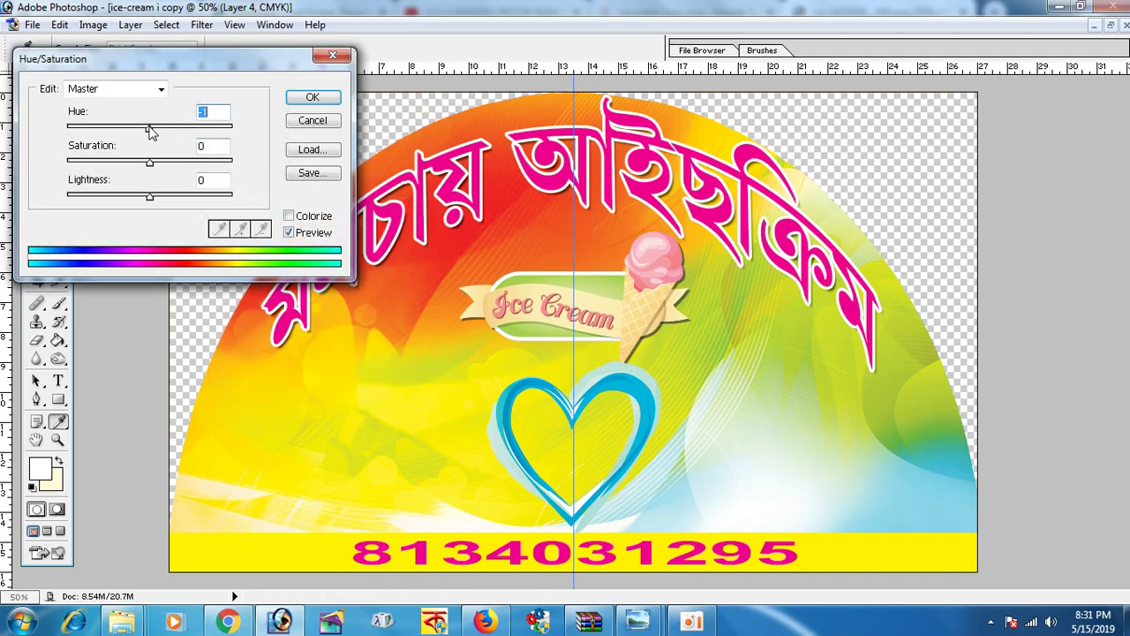
drag(150, 130, 221, 141)
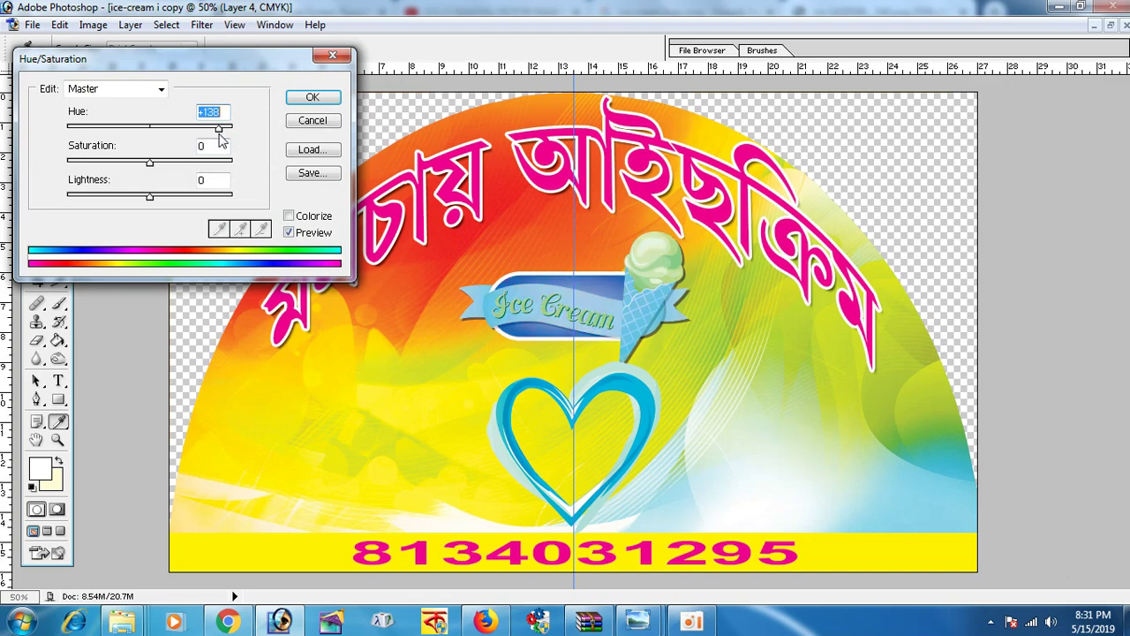
drag(221, 141, 225, 145)
click(311, 98)
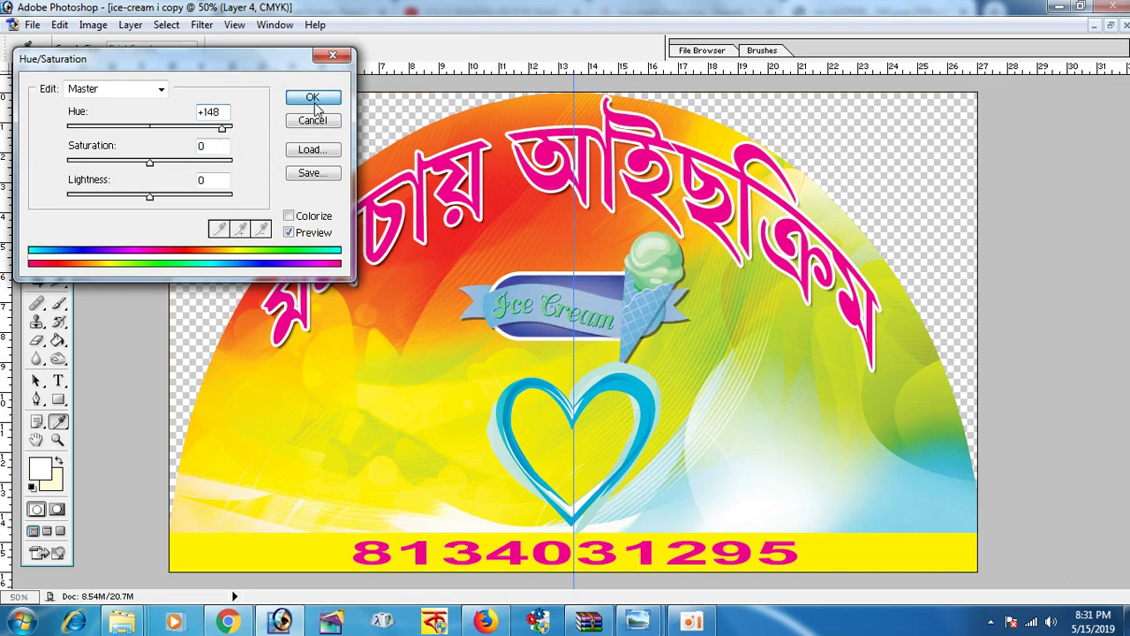
Hide the blue heart layer from the banner
right_click(622, 384)
click(653, 395)
key(alt+l)
key(Delete)
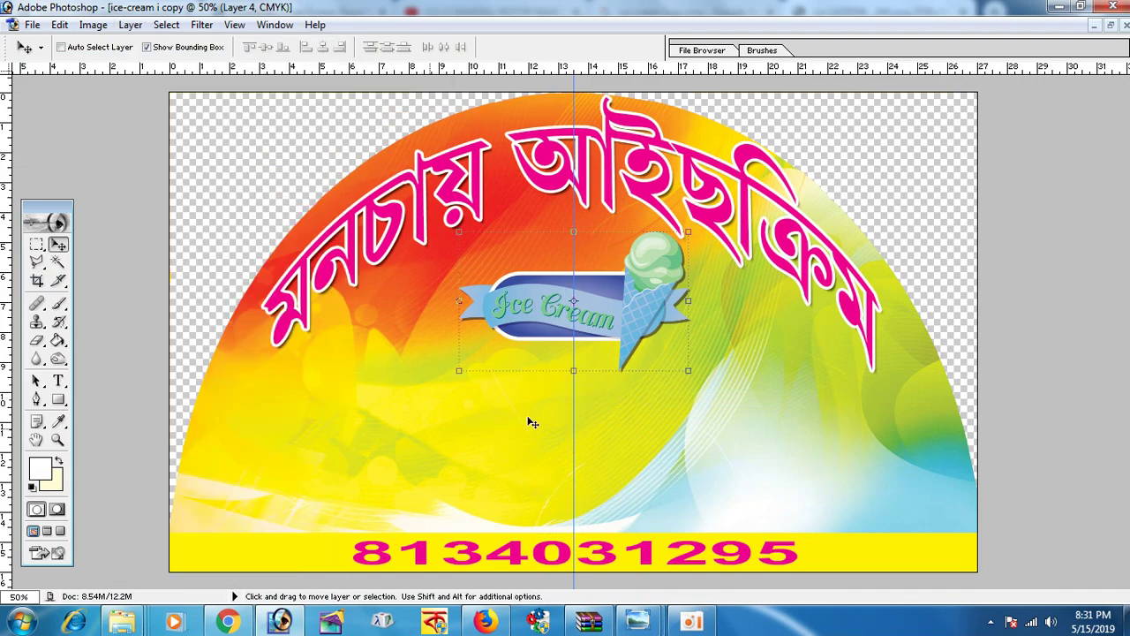
Shift the background layer's hue from orange-yellow to blue and teal
right_click(341, 446)
click(353, 455)
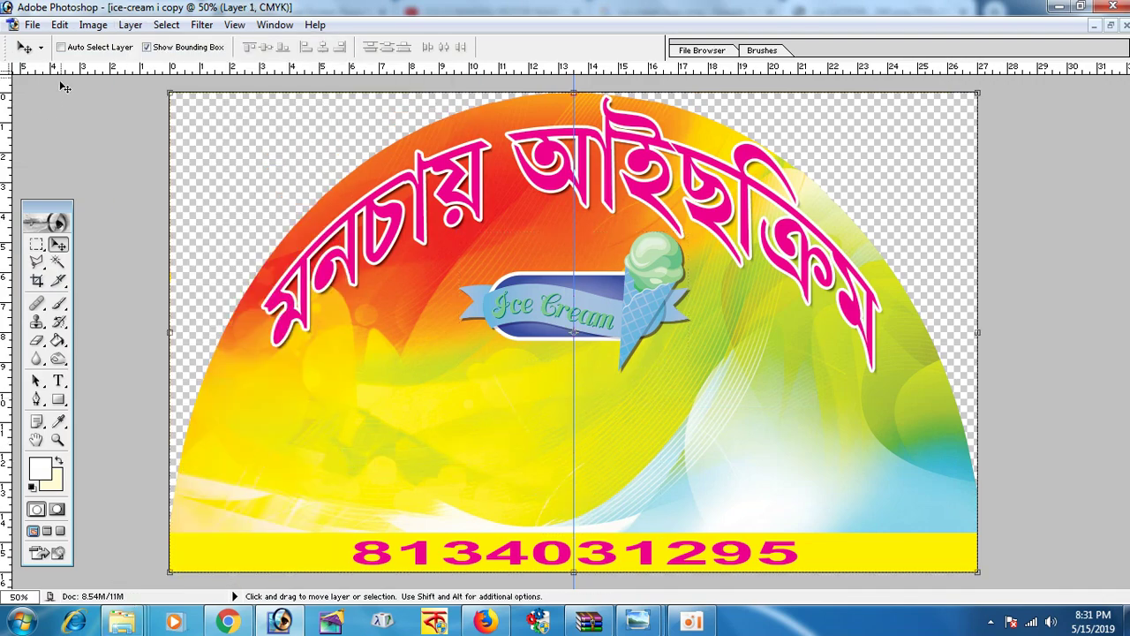
click(93, 24)
click(273, 204)
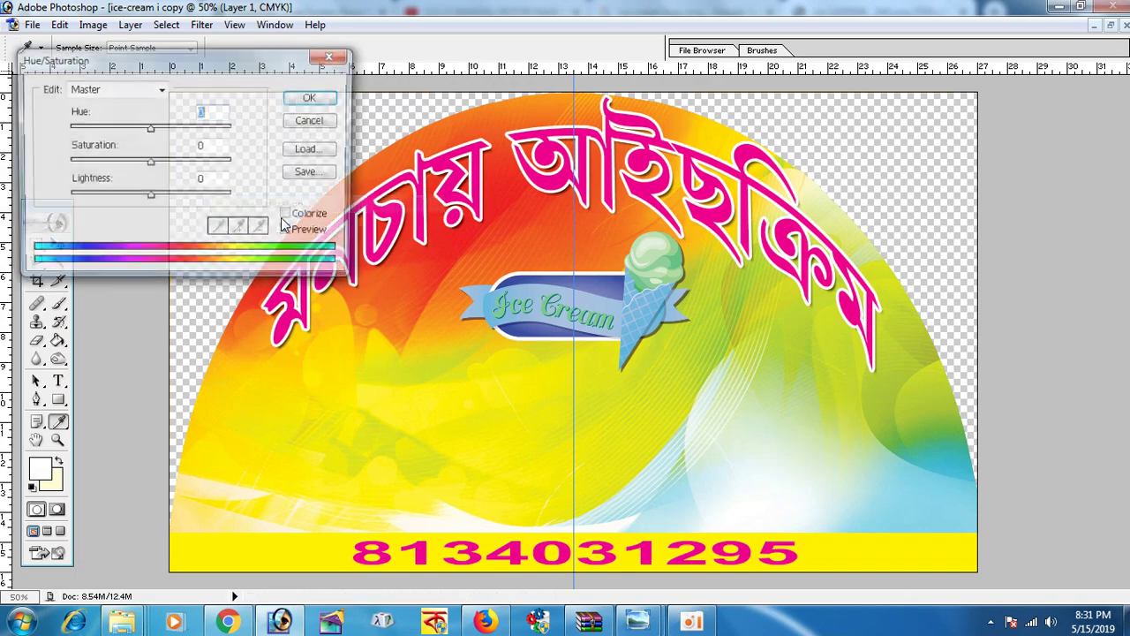
drag(150, 129, 223, 150)
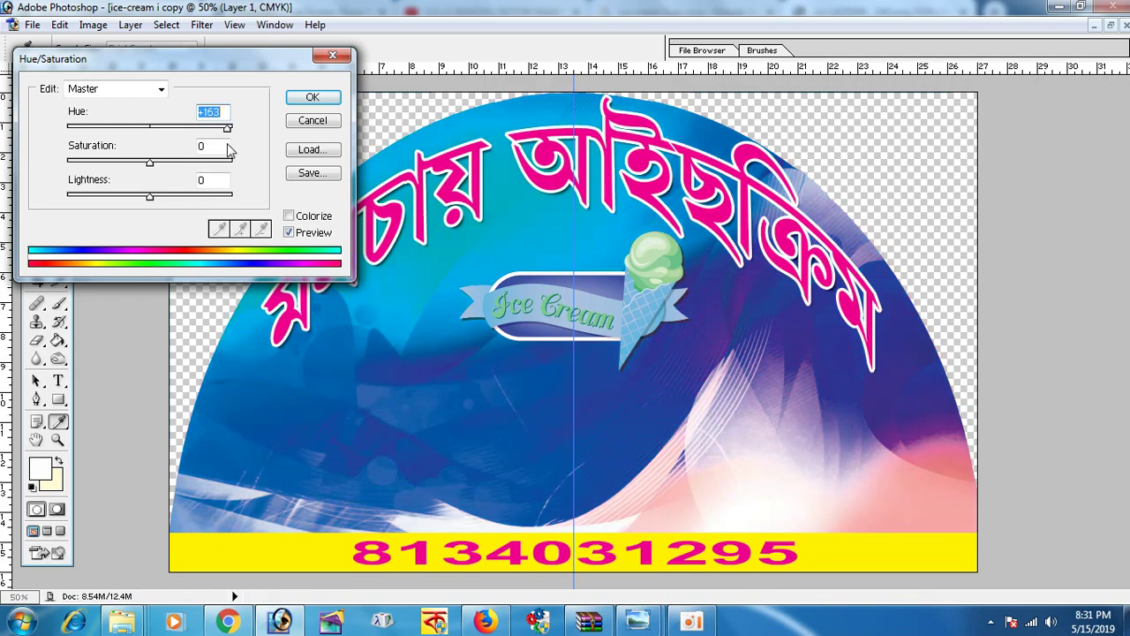
key(Return)
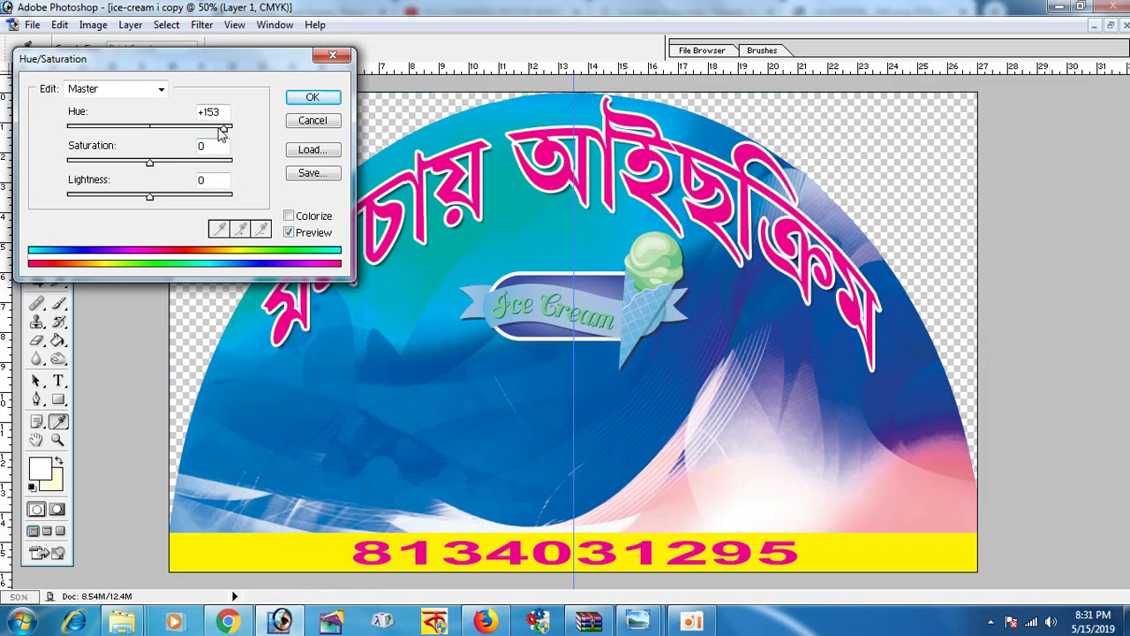
mouse_move(221, 131)
mouse_down()
mouse_move(235, 133)
mouse_move(222, 131)
mouse_up()
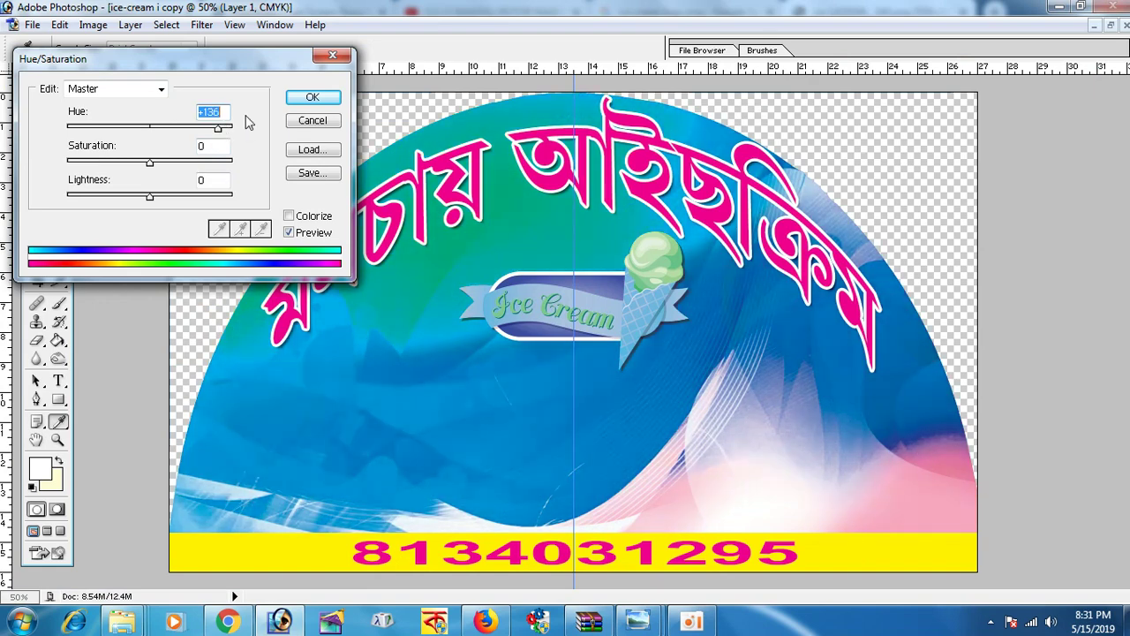
click(312, 97)
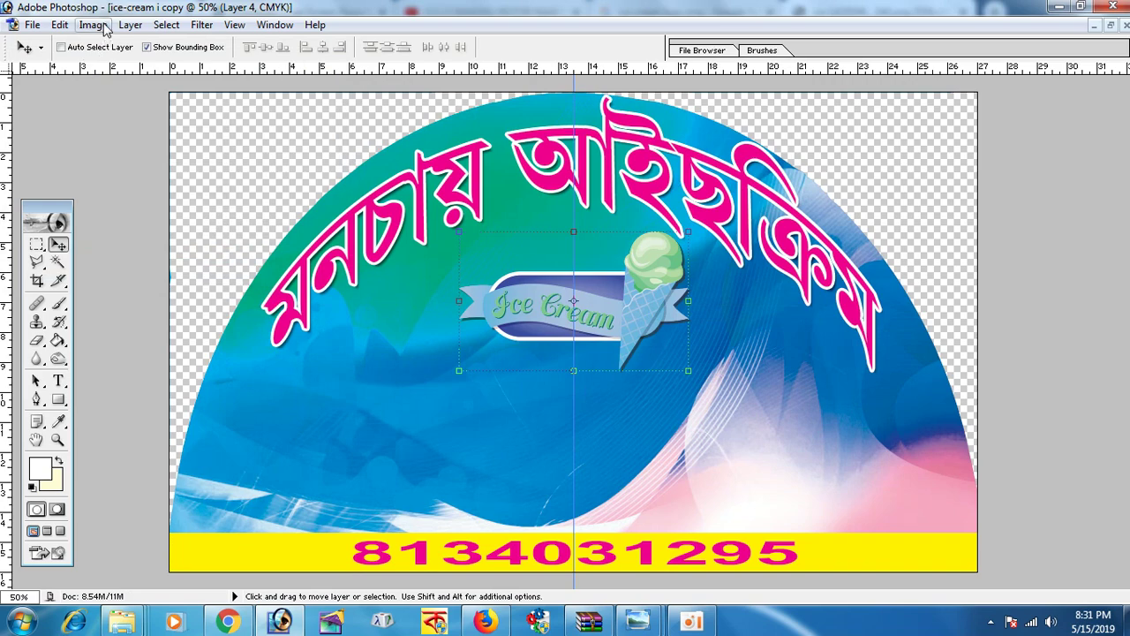
Recolour the Ice Cream logo pink and purple with a +121 hue shift and nudge it down
click(97, 25)
click(247, 204)
drag(149, 128, 213, 129)
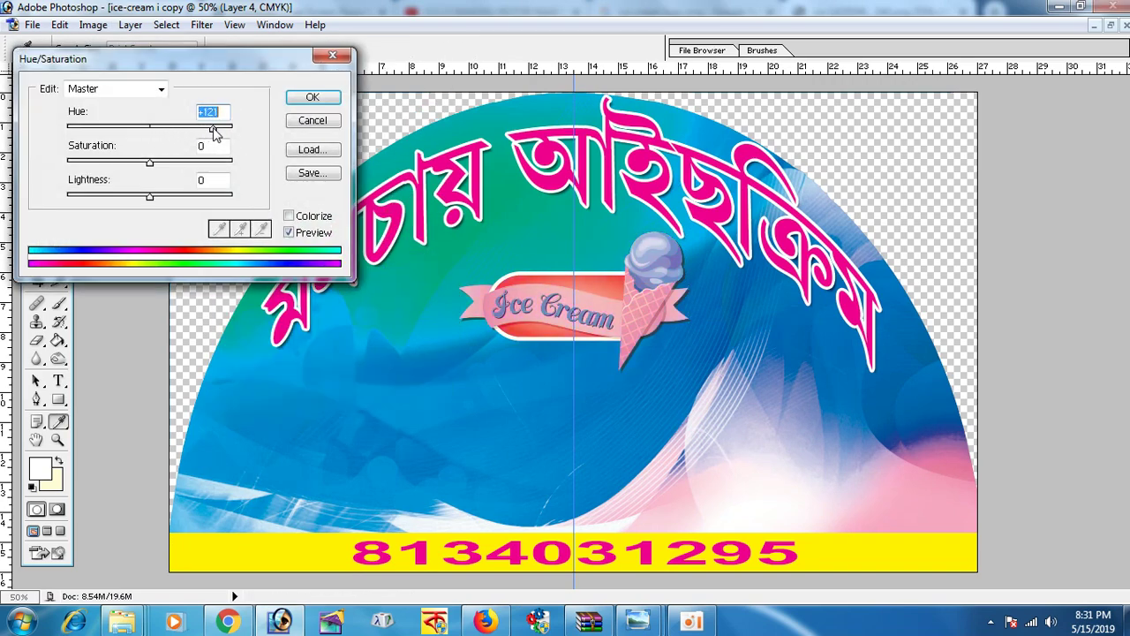
click(312, 97)
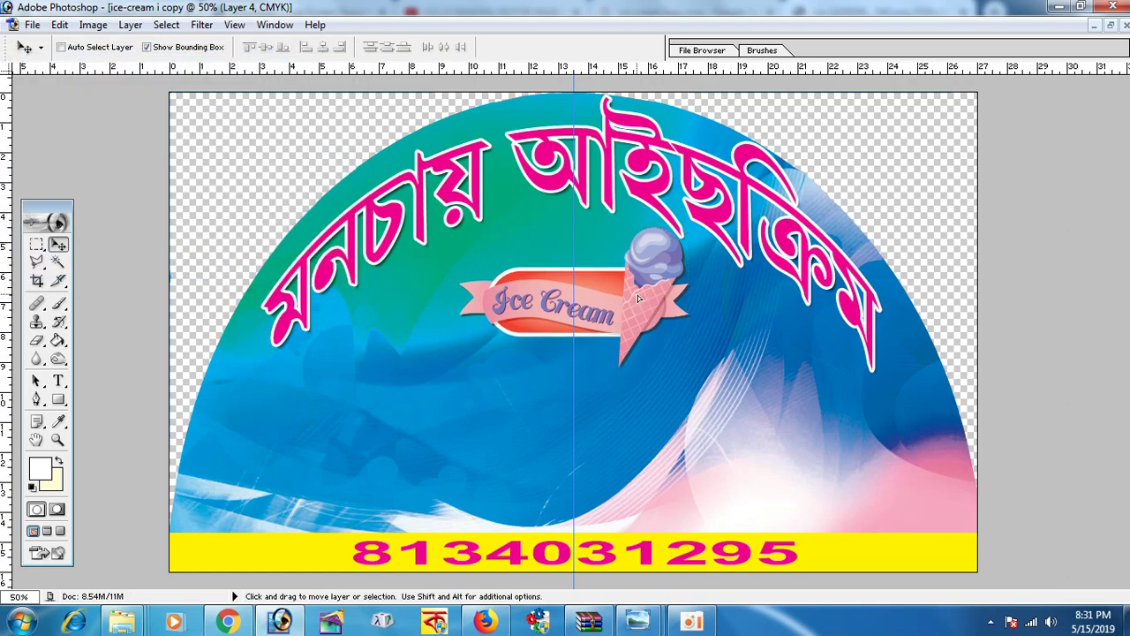
click(636, 297)
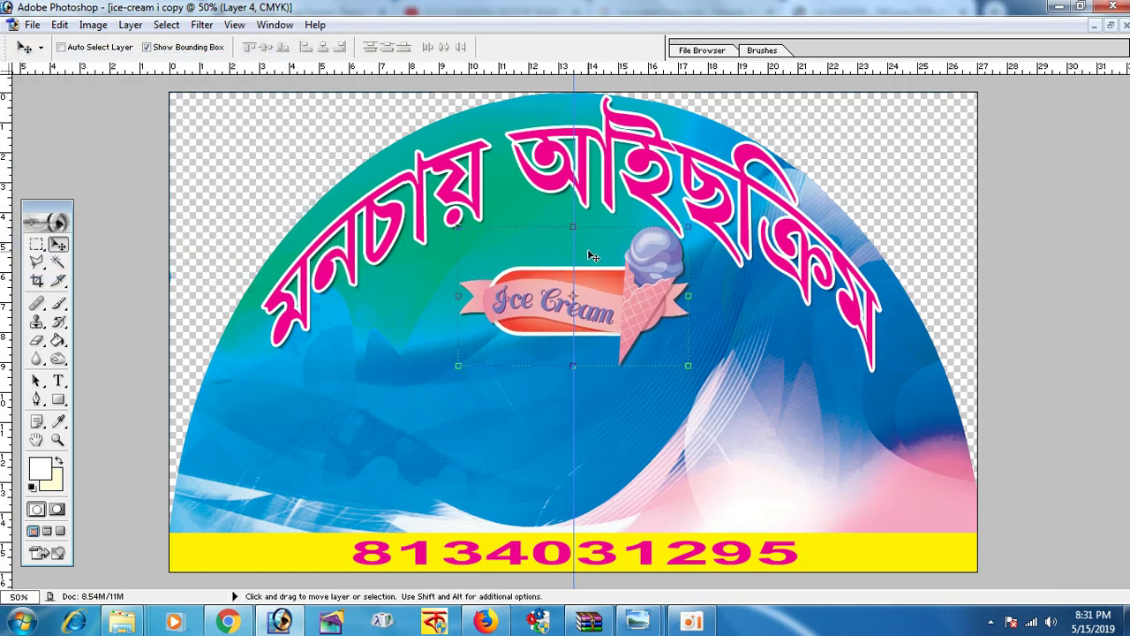
drag(607, 300, 611, 309)
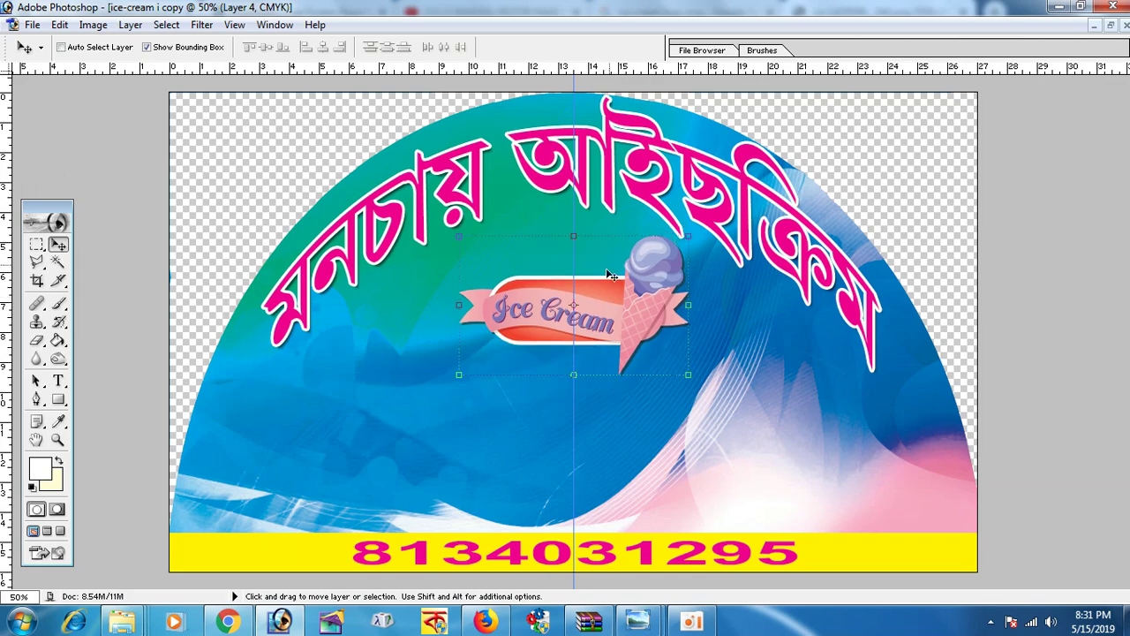
click(228, 622)
Browse the ice cream image results, previewing a pink popsicle and a strawberry parfait
click(961, 12)
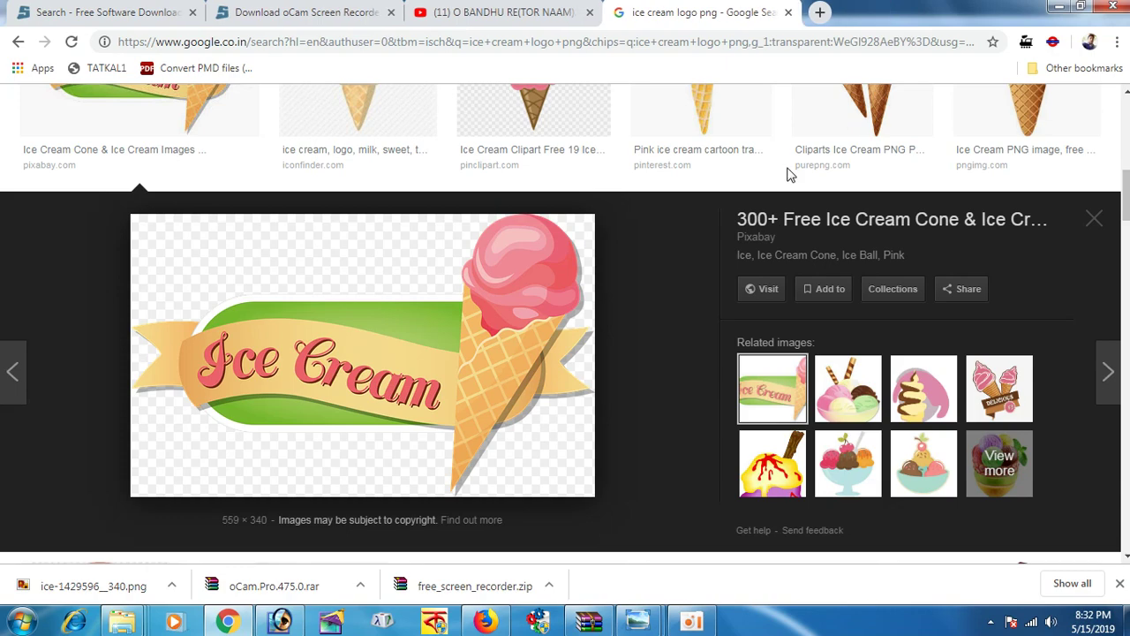
scroll(629, 315, up, 2)
scroll(629, 316, up, 1)
scroll(629, 317, up, 1)
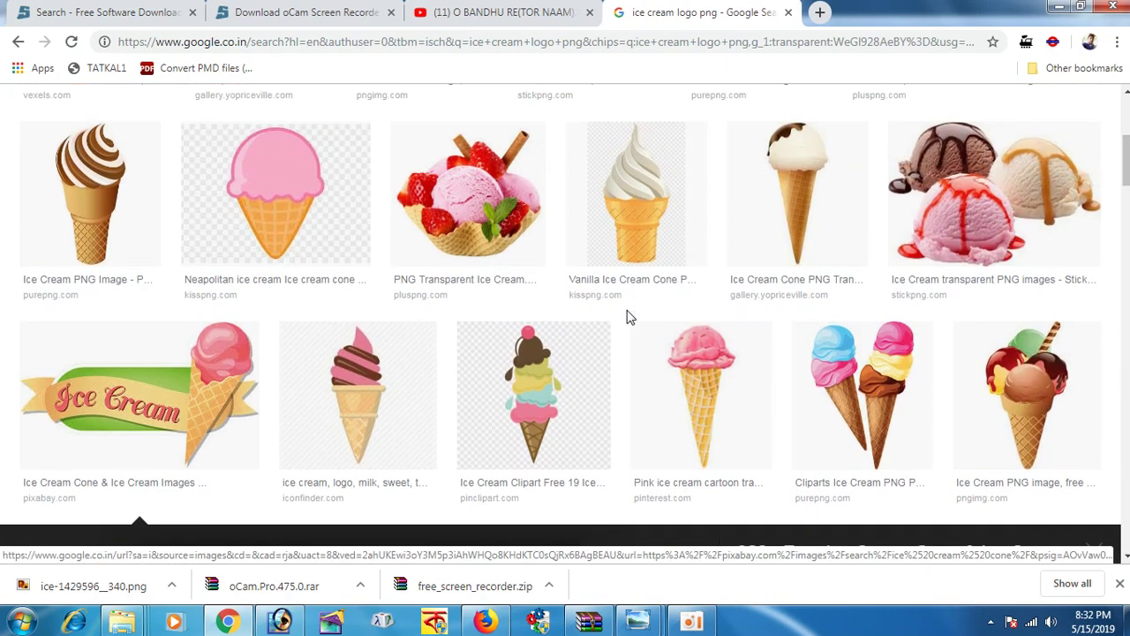
scroll(629, 316, down, 5)
scroll(628, 316, down, 1)
scroll(629, 316, down, 3)
scroll(629, 316, down, 3)
scroll(628, 318, down, 2)
scroll(628, 318, down, 2)
scroll(628, 318, down, 3)
scroll(628, 318, down, 2)
scroll(629, 318, down, 3)
scroll(630, 318, down, 3)
scroll(630, 317, down, 2)
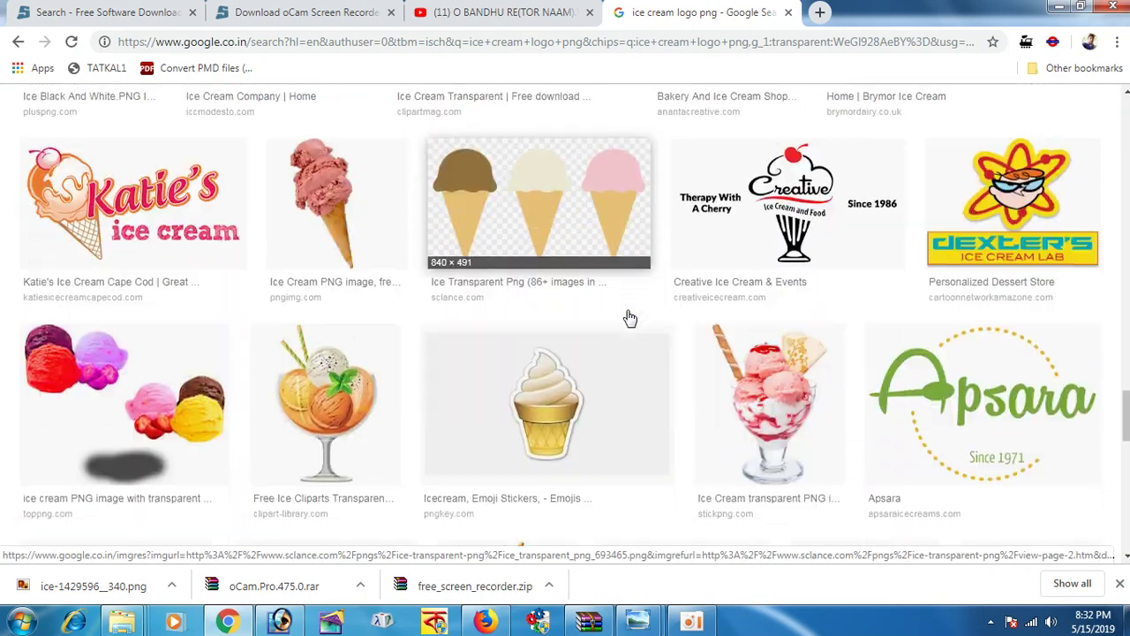
scroll(627, 316, up, 2)
click(559, 176)
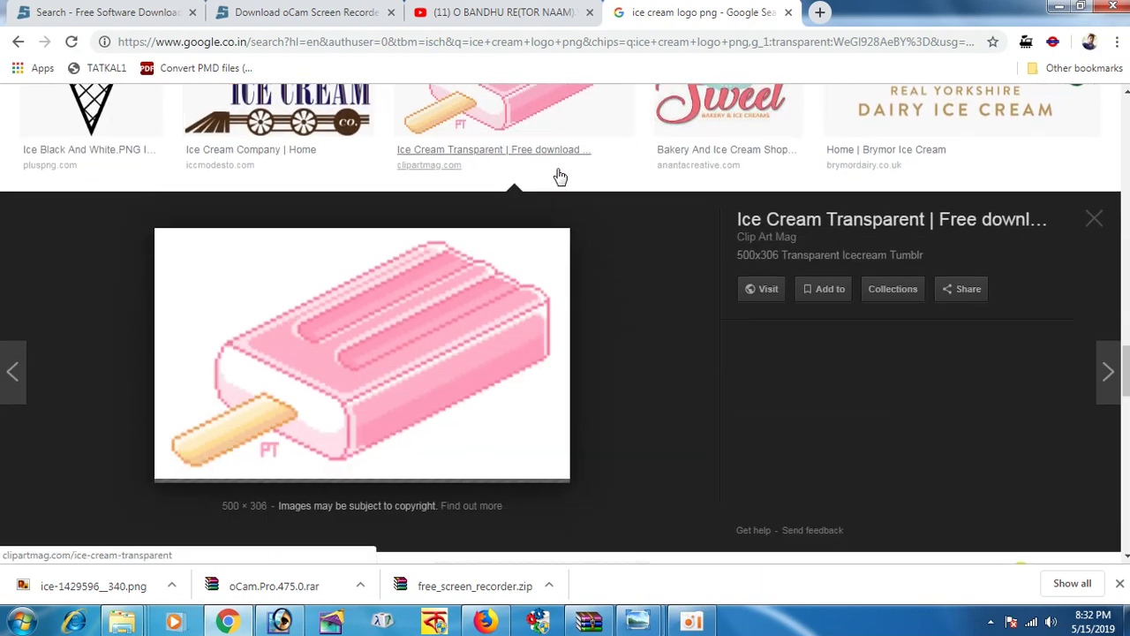
scroll(590, 285, down, 2)
scroll(593, 286, down, 5)
scroll(593, 286, down, 2)
scroll(610, 285, up, 2)
click(770, 252)
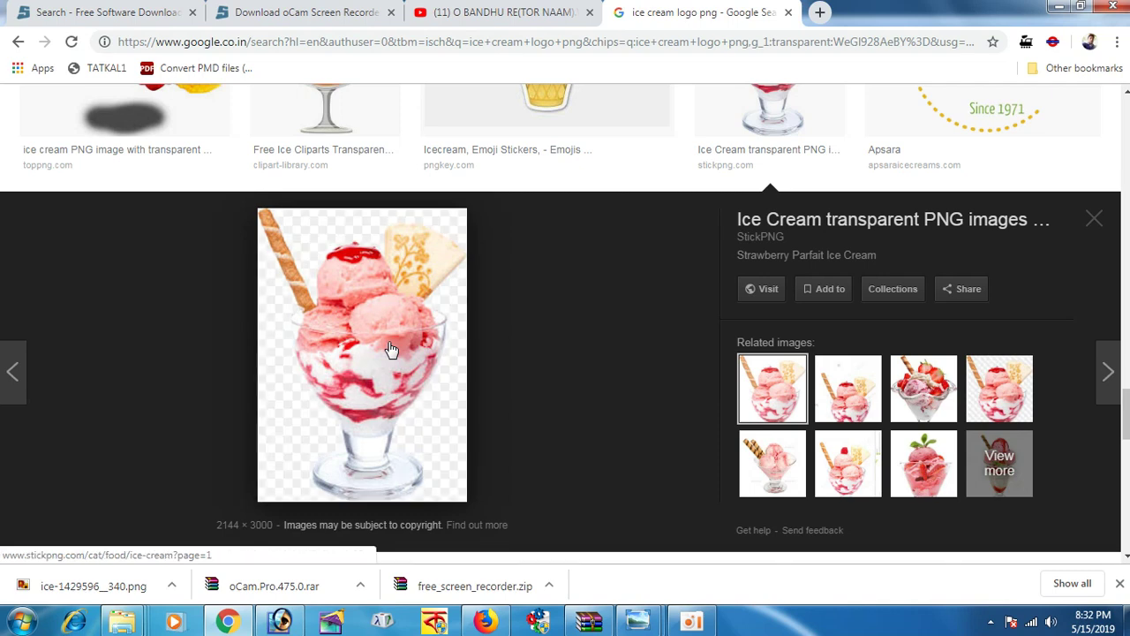
Go to StickPNG's ice cream page and open the Ice Cream Berries image
click(372, 322)
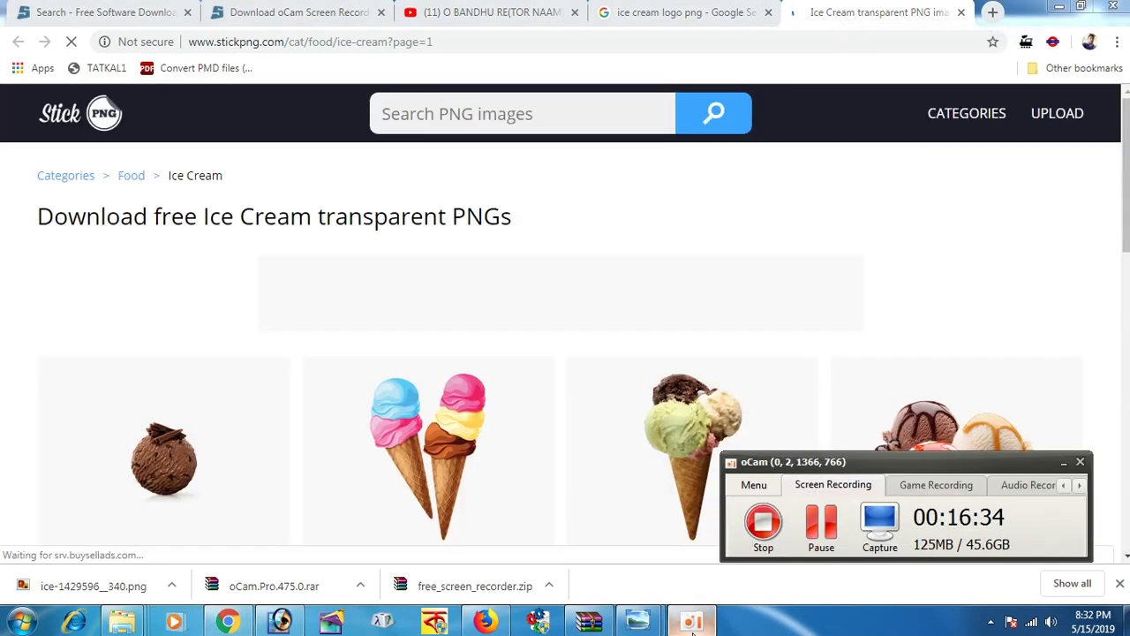
scroll(593, 368, down, 2)
scroll(594, 368, down, 2)
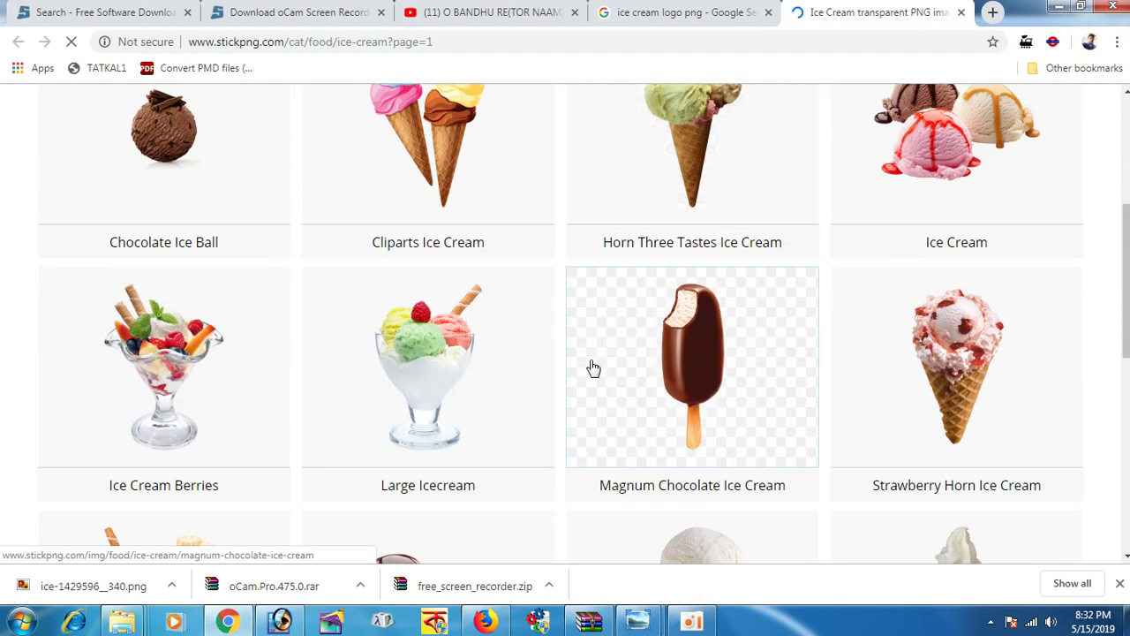
scroll(593, 368, down, 1)
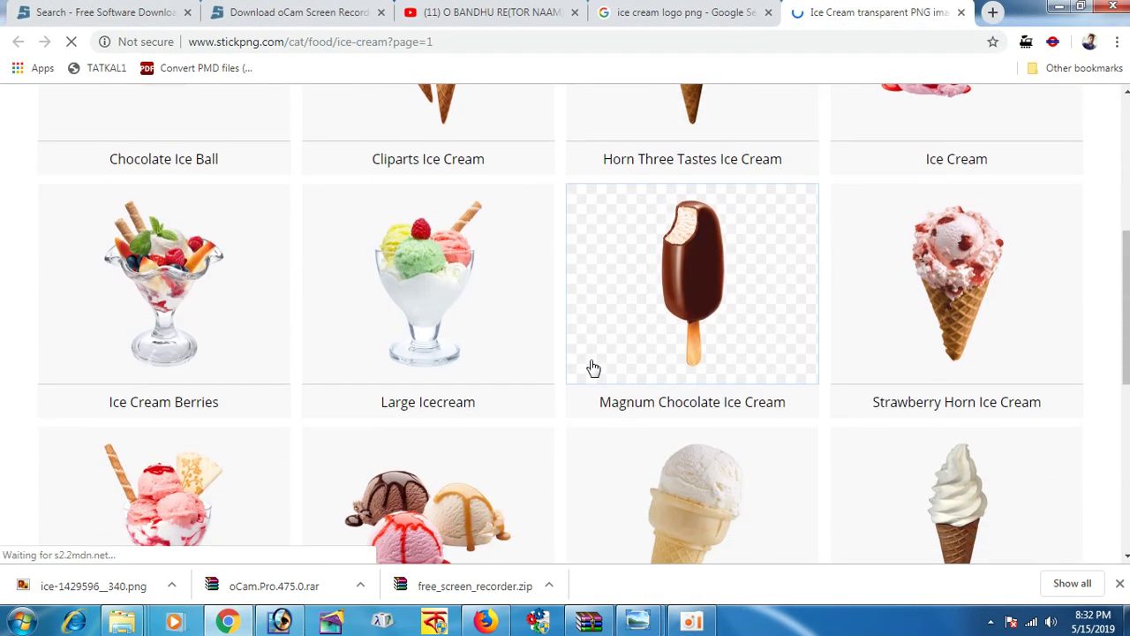
click(155, 269)
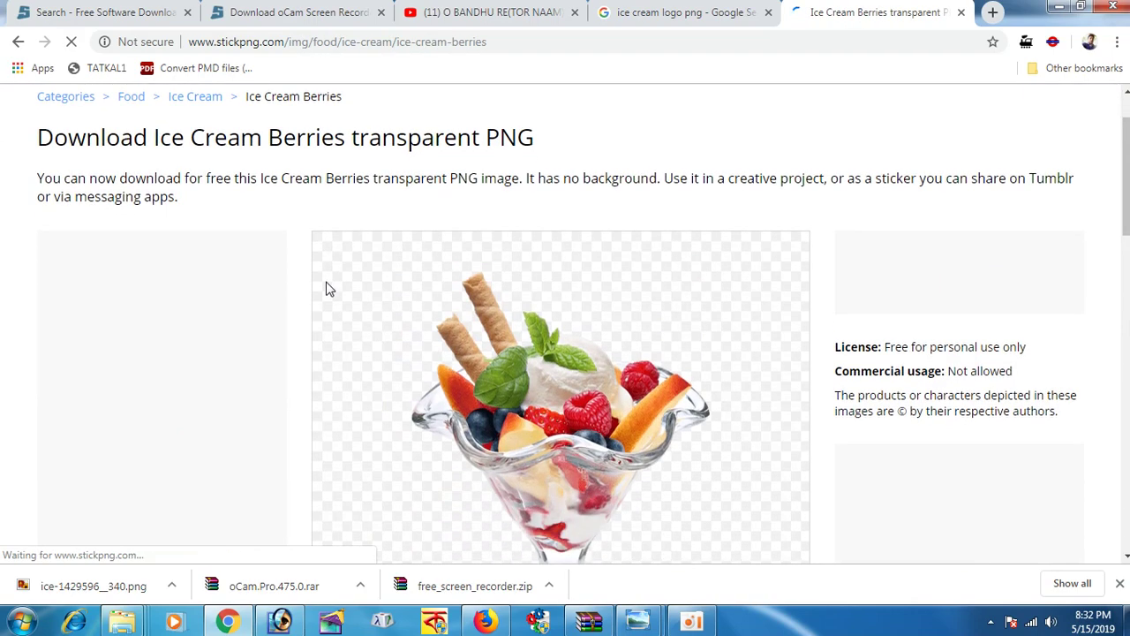
scroll(334, 293, down, 2)
scroll(424, 335, down, 1)
Download the Ice Cream Berries PNG and open it in Adobe Photoshop
click(968, 450)
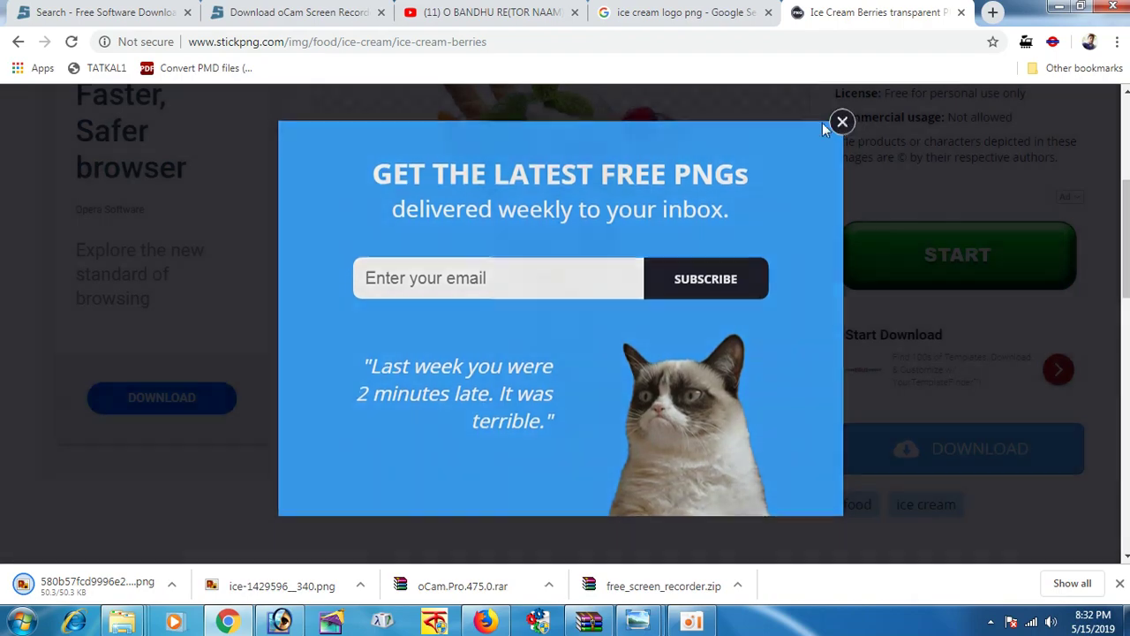
click(841, 120)
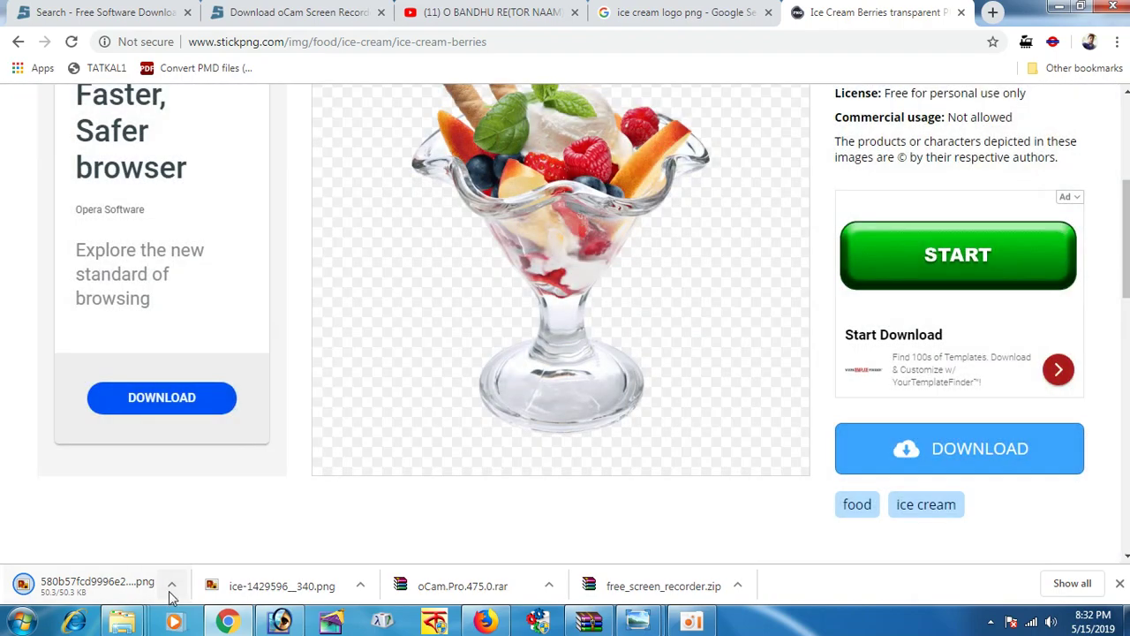
click(171, 587)
click(212, 457)
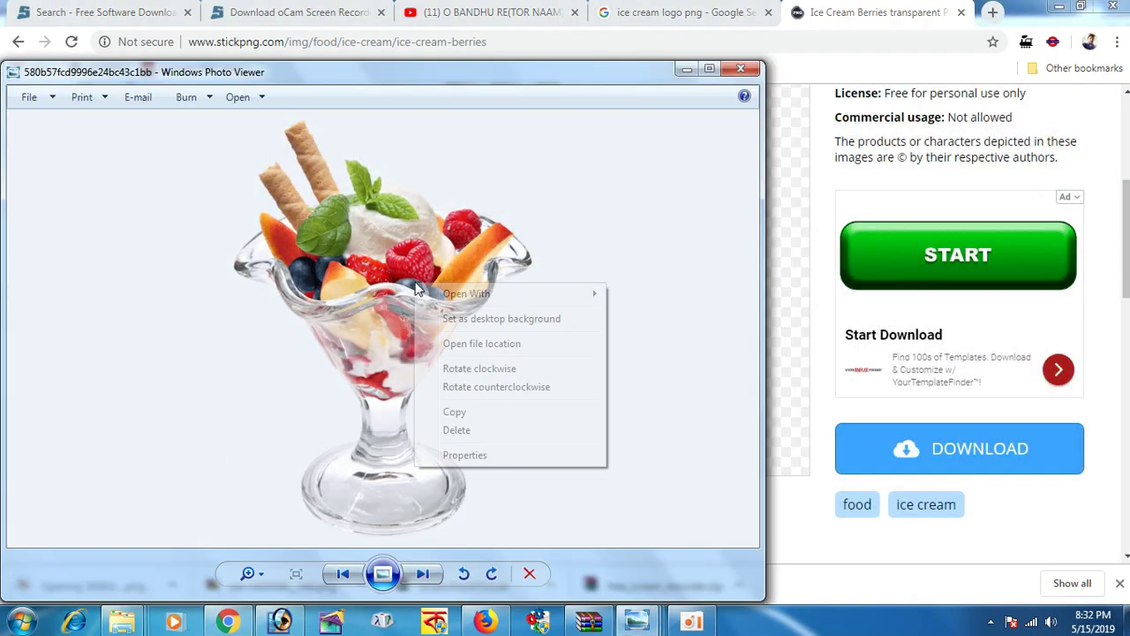
click(647, 311)
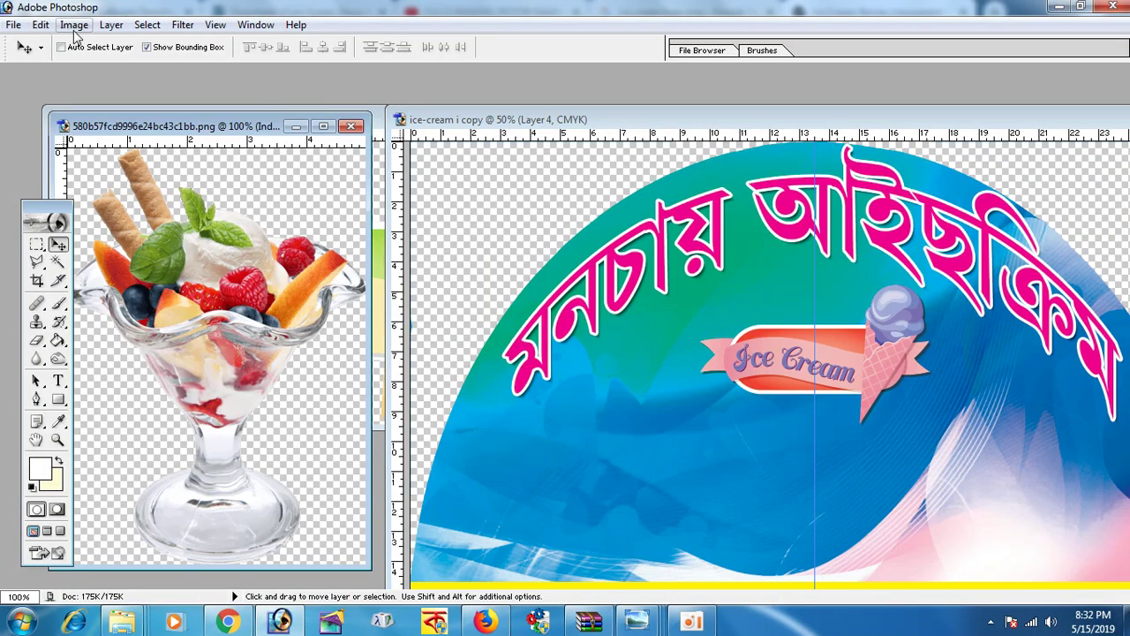
Convert the sundae image to CMYK mode
click(74, 26)
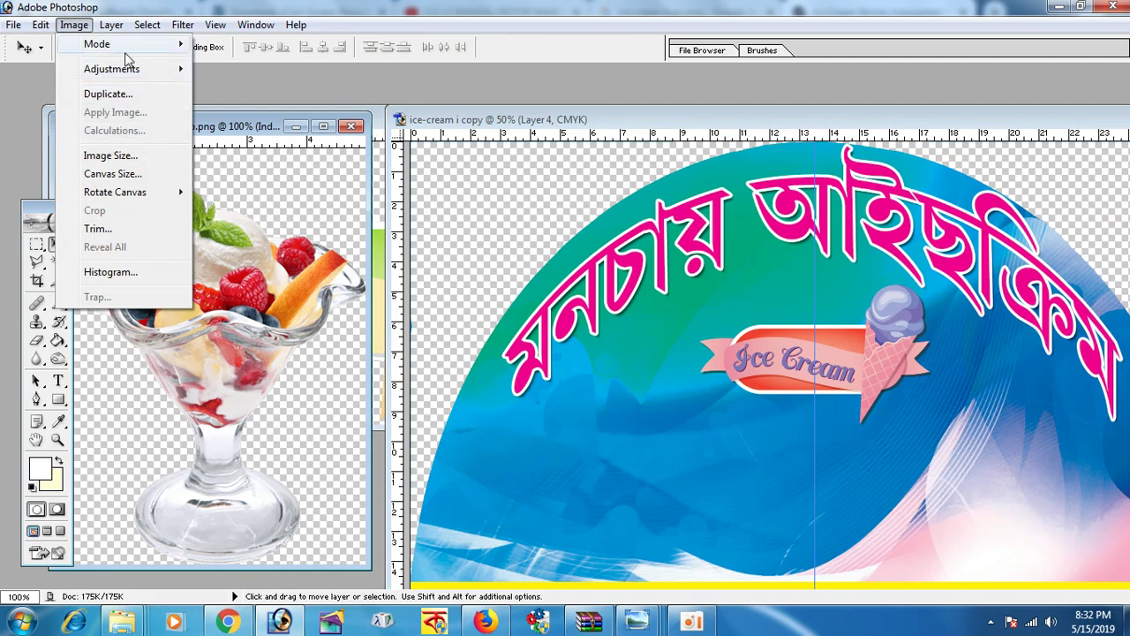
click(231, 135)
click(74, 25)
click(115, 112)
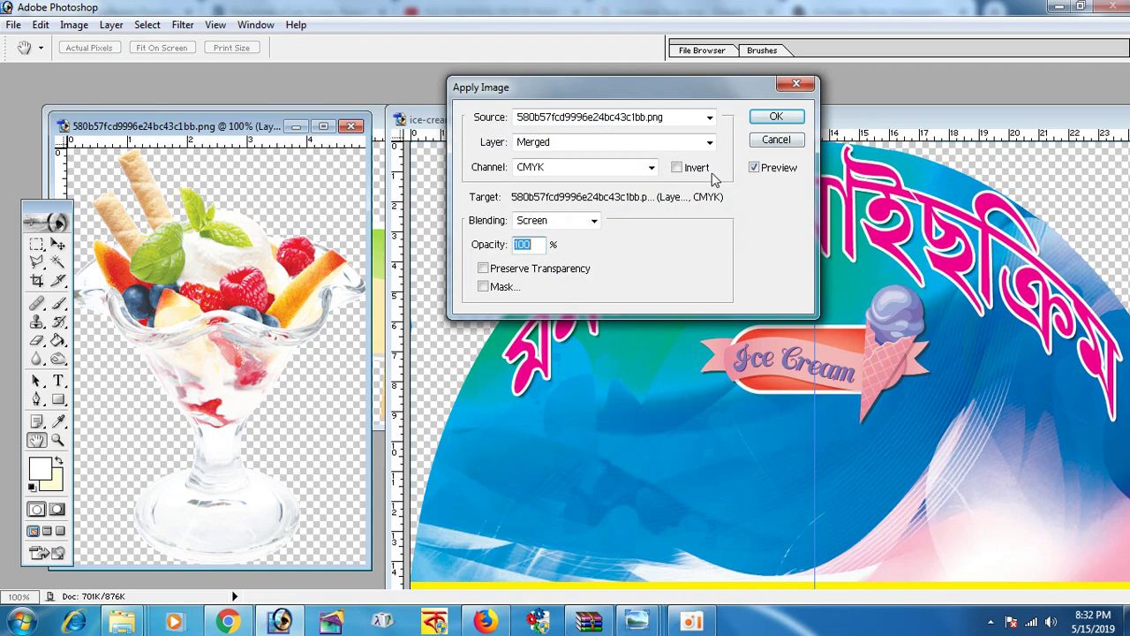
key(Return)
Copy the sundae into the banner, shrink it and place it at the lower left
click(57, 244)
mouse_move(200, 320)
mouse_down()
mouse_move(813, 486)
mouse_move(618, 476)
mouse_move(623, 452)
mouse_move(600, 441)
mouse_up()
scroll(618, 477, down, 3)
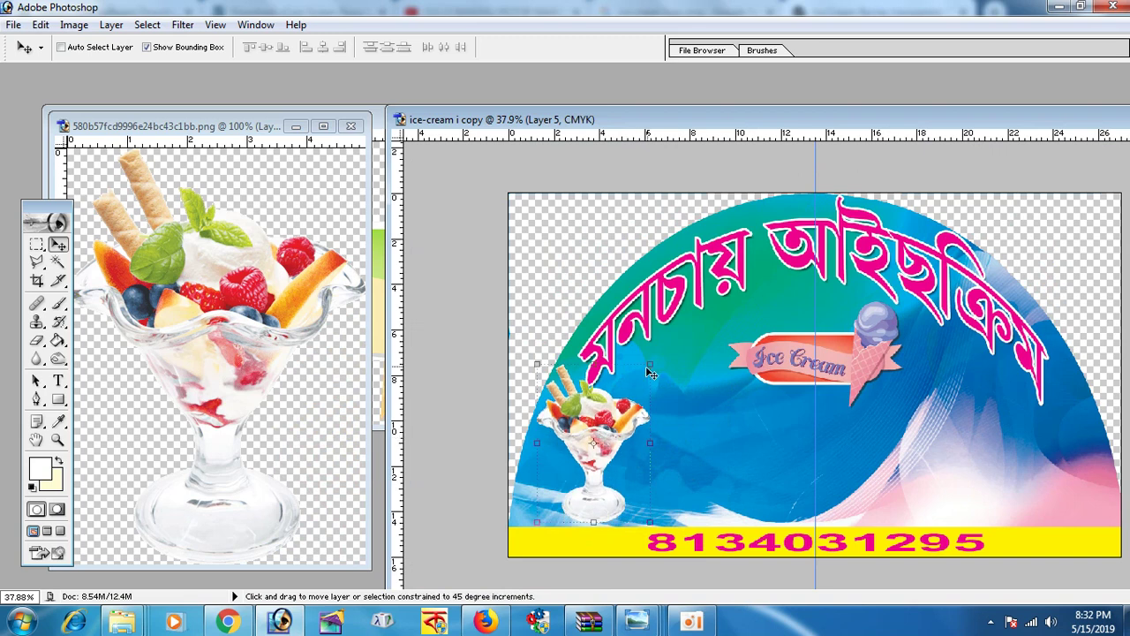
drag(650, 373, 627, 402)
key(Return)
drag(591, 440, 589, 435)
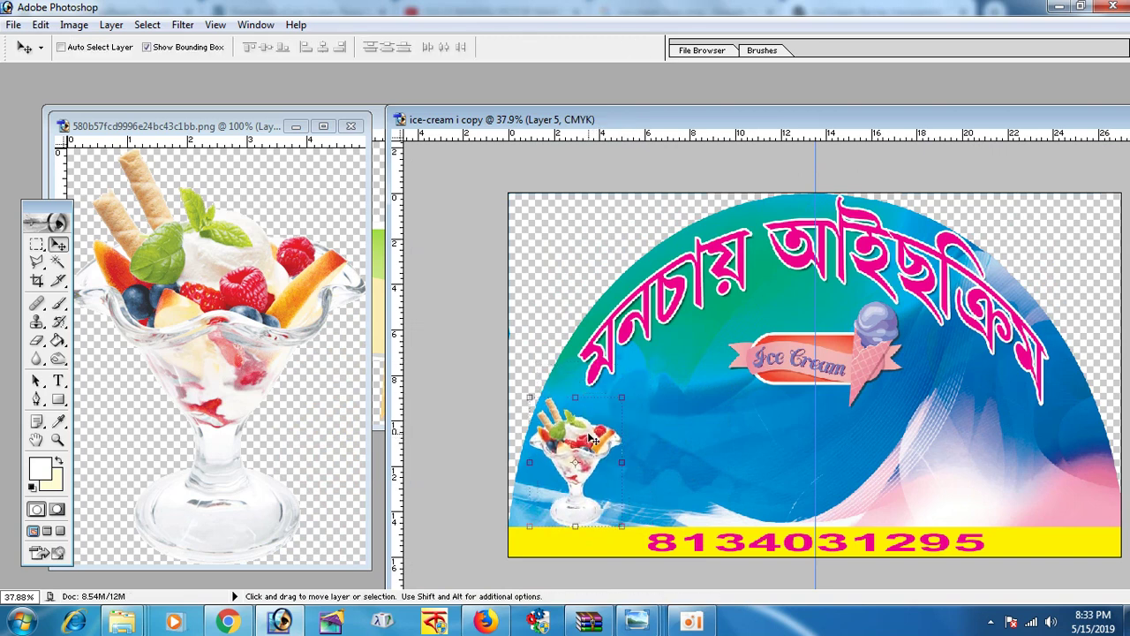
Close the sundae source file without saving changes
click(167, 309)
click(350, 127)
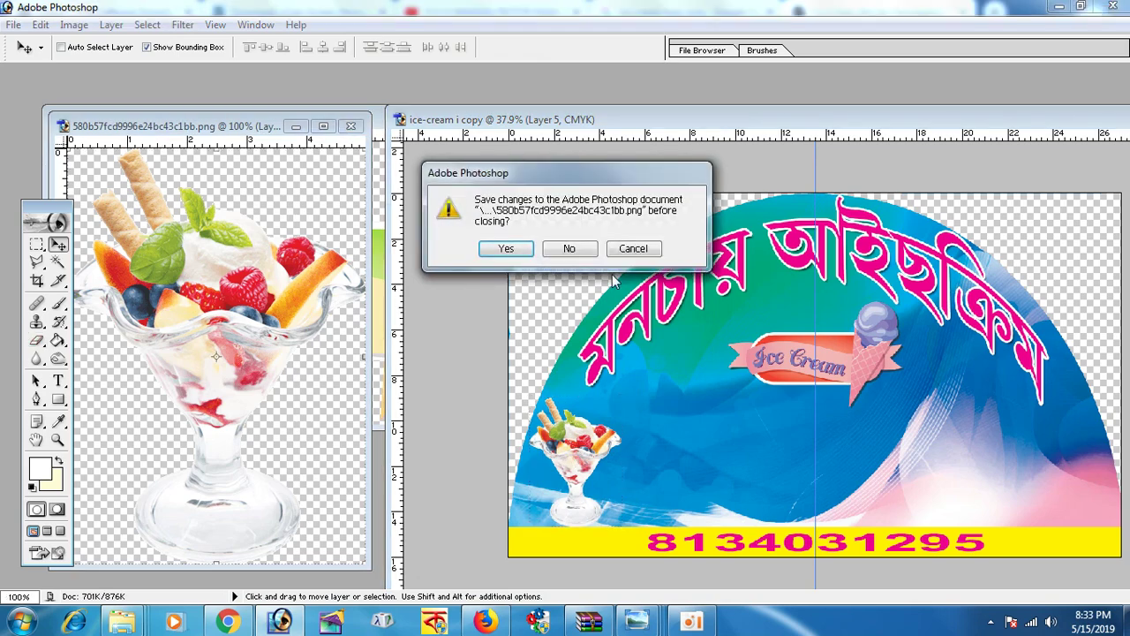
click(577, 250)
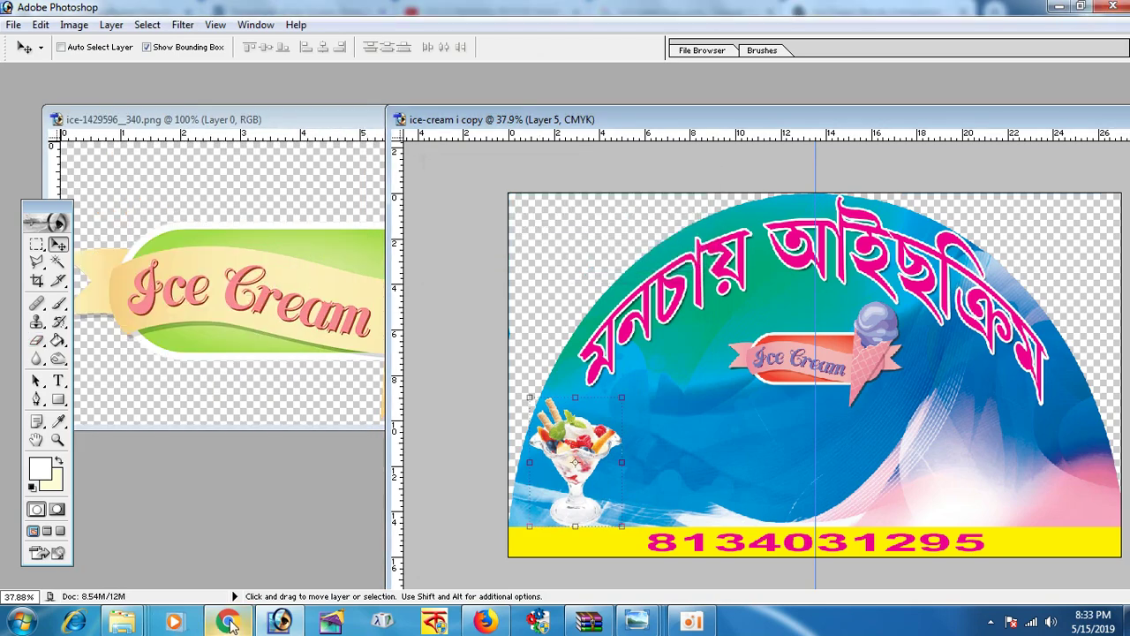
click(228, 623)
Open the Magnum Chocolate Ice Cream page on StickPNG
scroll(580, 496, down, 5)
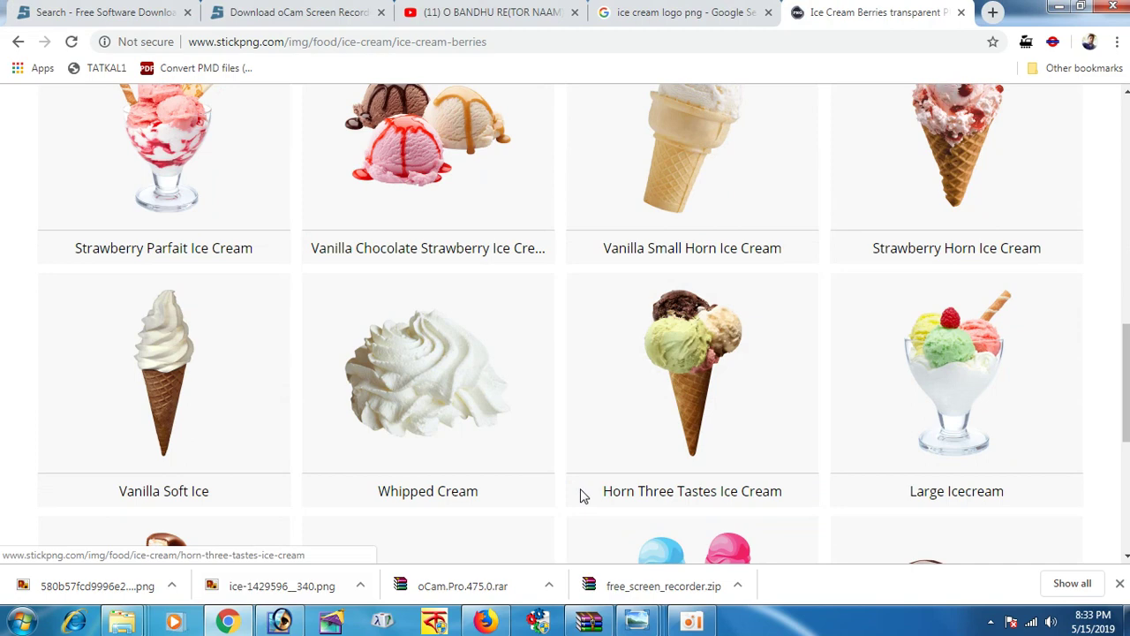
scroll(582, 497, up, 1)
scroll(583, 497, down, 1)
scroll(583, 497, down, 3)
scroll(583, 497, down, 2)
scroll(582, 496, up, 3)
click(145, 433)
scroll(533, 427, down, 2)
scroll(533, 426, down, 2)
Download the Magnum chocolate ice cream PNG and open it in Adobe Photoshop
click(792, 432)
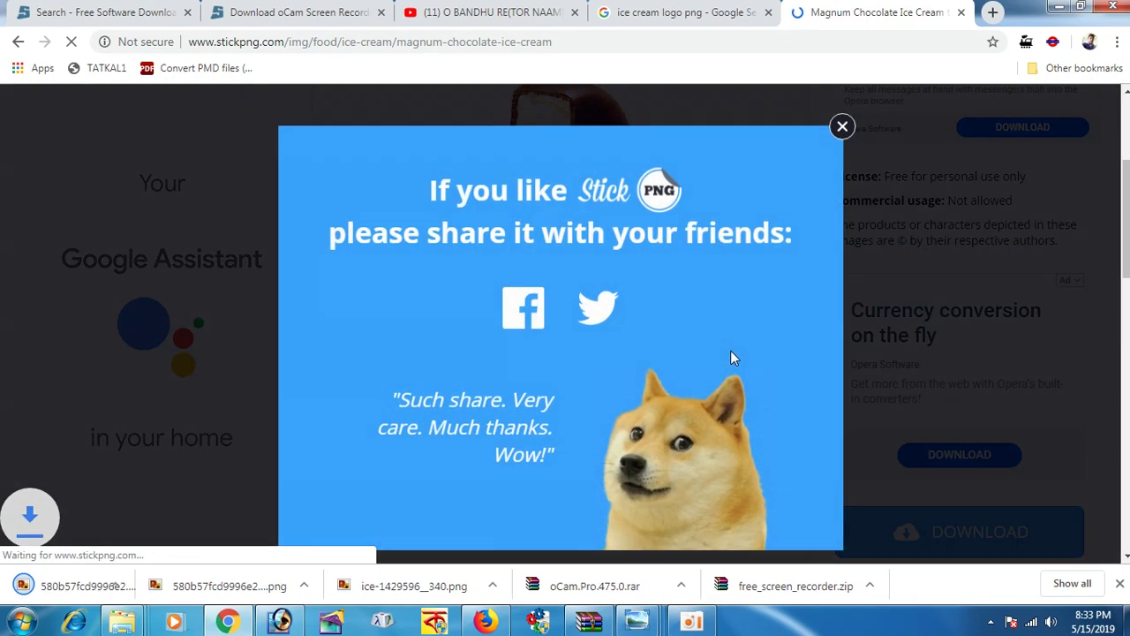
click(843, 126)
click(177, 590)
click(211, 475)
right_click(491, 265)
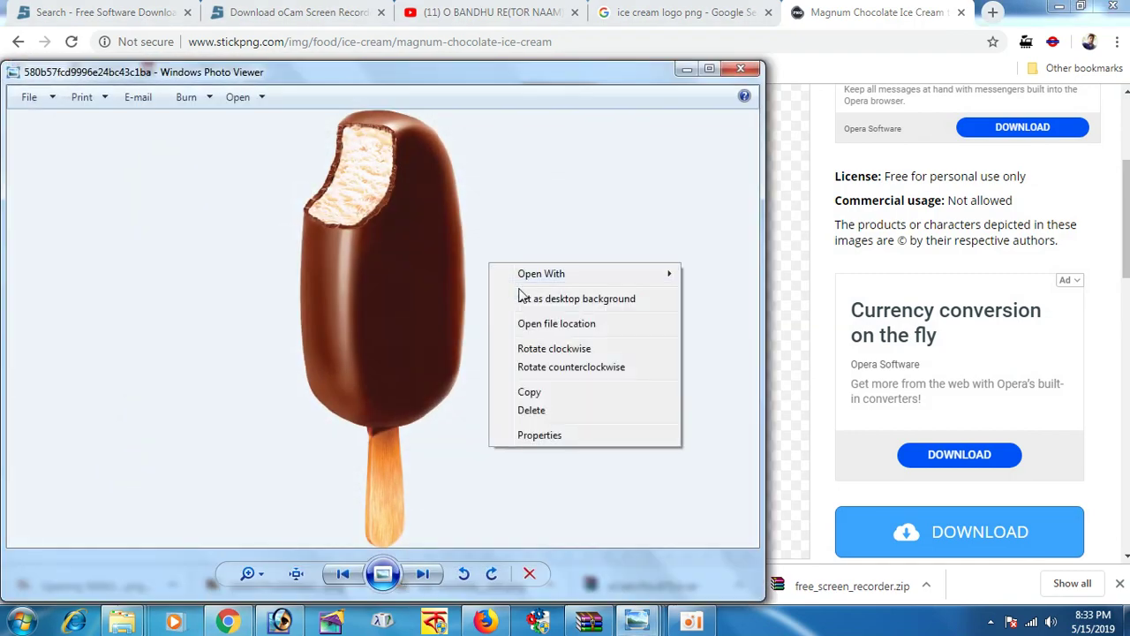
click(744, 299)
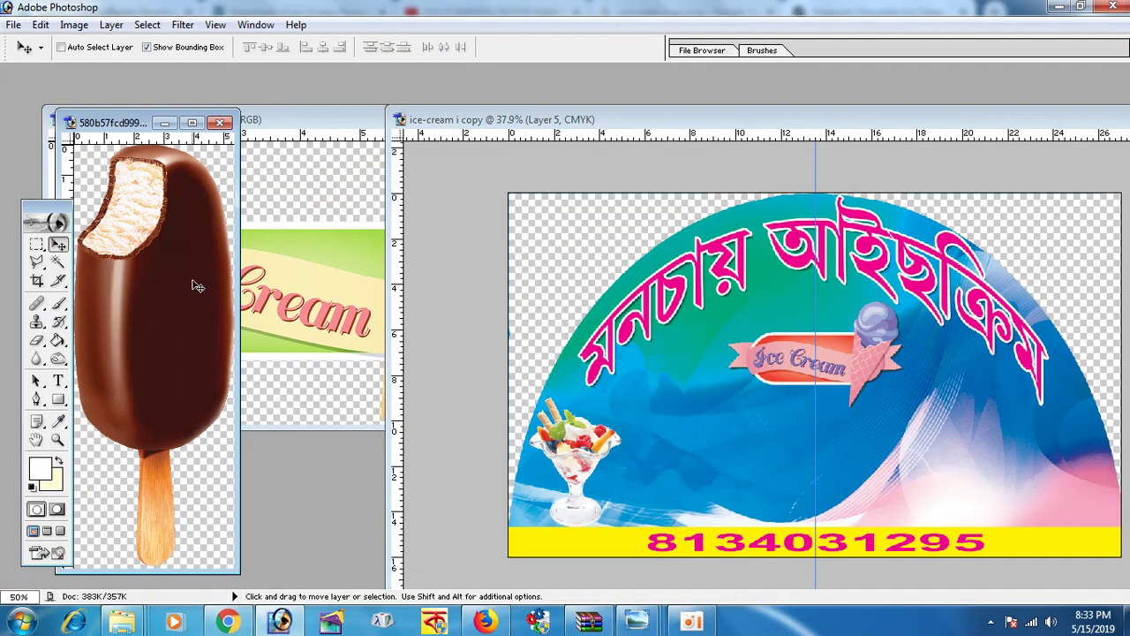
Close the ice cream logo document without saving its changes
click(73, 25)
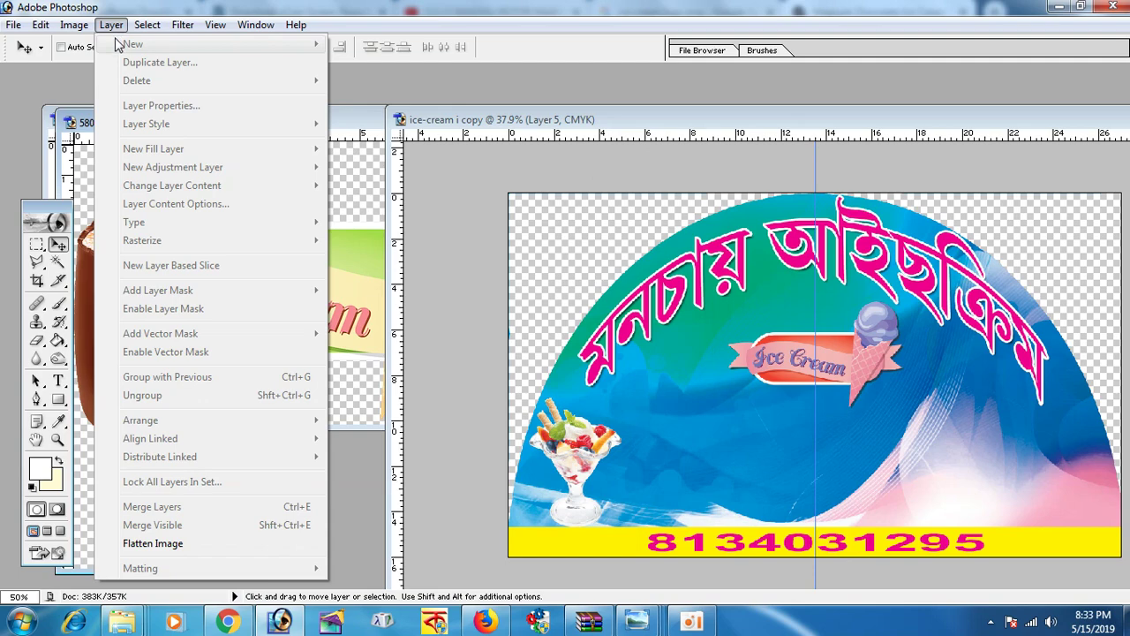
click(248, 125)
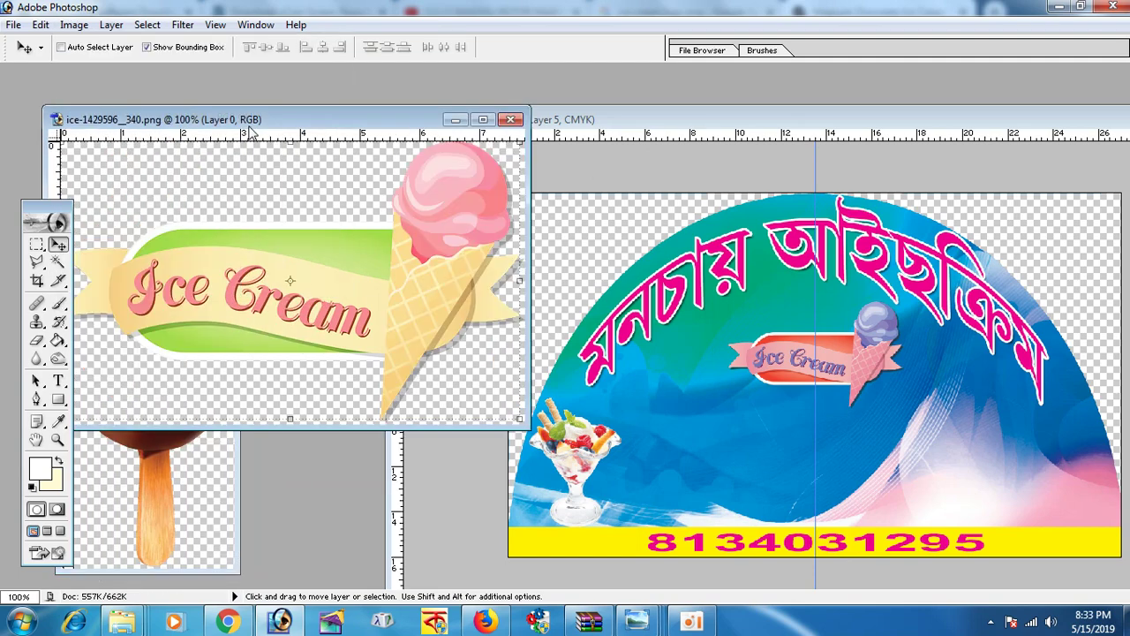
click(510, 120)
click(575, 239)
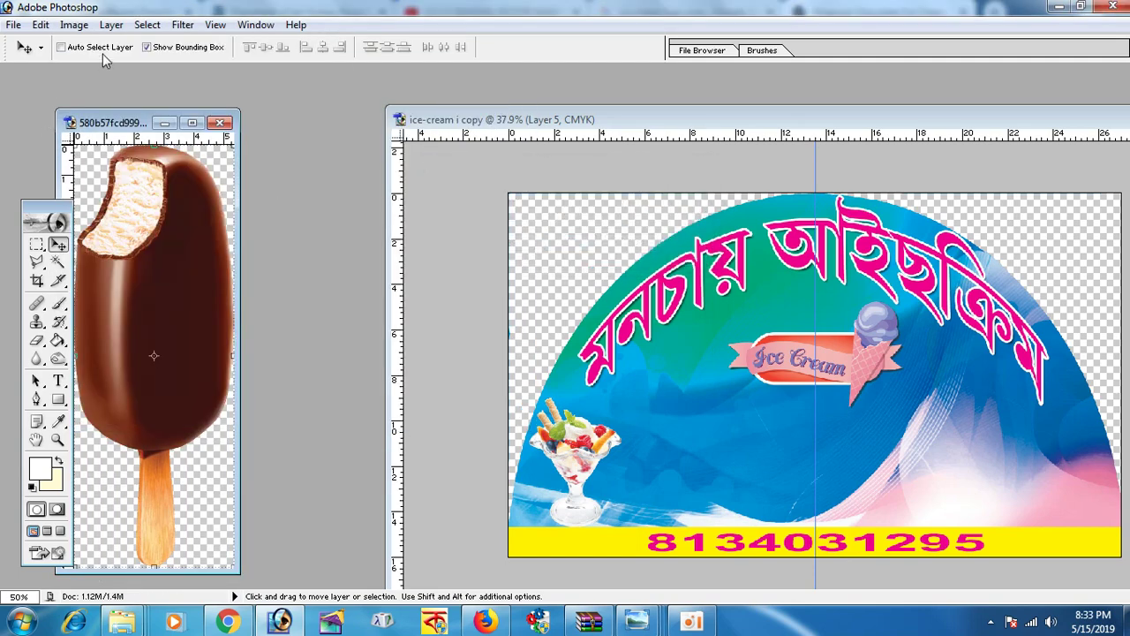
Convert the chocolate bar image to CMYK mode, cancelling Apply Image
click(74, 25)
click(238, 135)
click(75, 25)
click(113, 112)
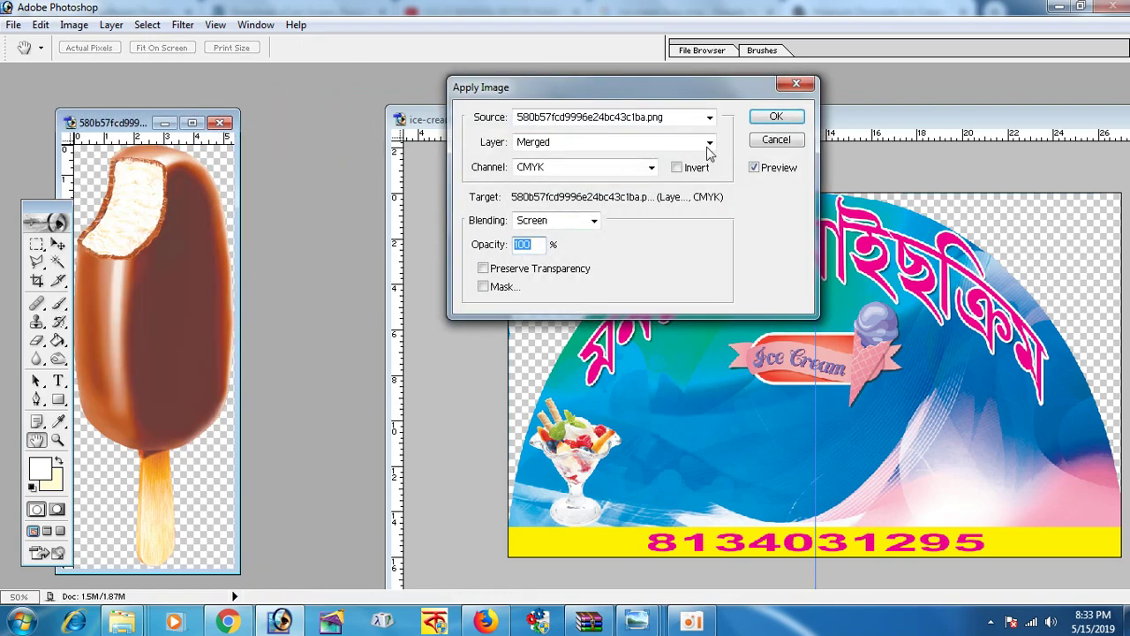
click(775, 118)
Move the chocolate bar into the banner and scale it down to under 70%
key(v)
mouse_move(152, 279)
mouse_down()
mouse_move(732, 368)
mouse_move(971, 386)
mouse_up()
drag(1033, 282, 1001, 363)
drag(976, 429, 1064, 416)
drag(1095, 352, 1064, 420)
key(Return)
Place the bar at the banner's right edge and close its source without saving
mouse_move(1050, 473)
mouse_down()
mouse_move(1066, 437)
mouse_move(1082, 443)
mouse_up()
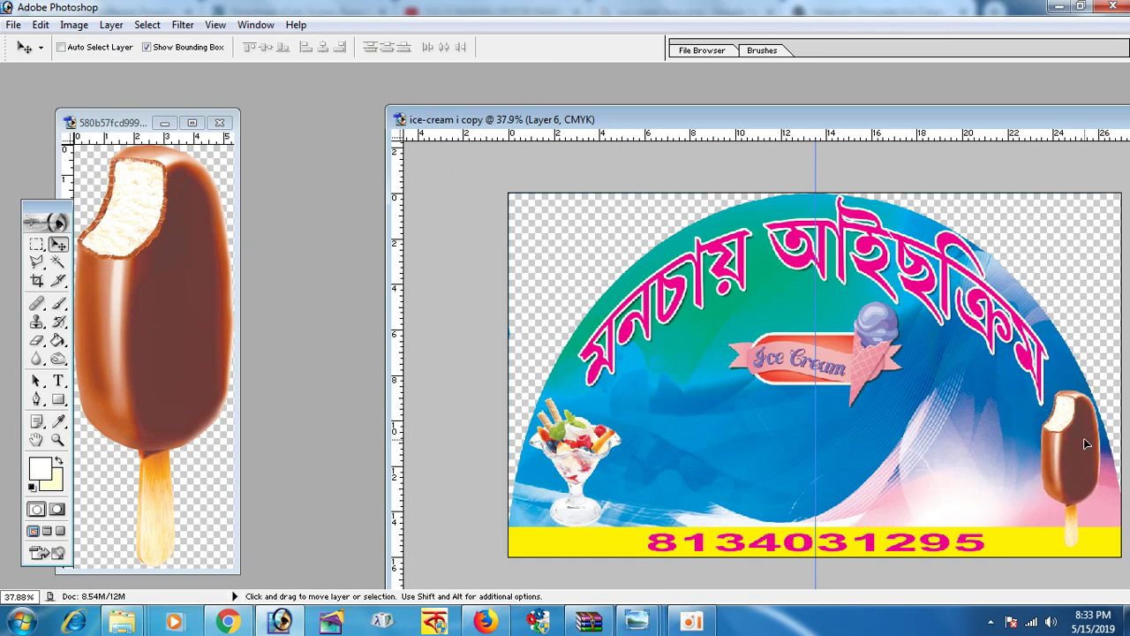
drag(1085, 445, 1078, 448)
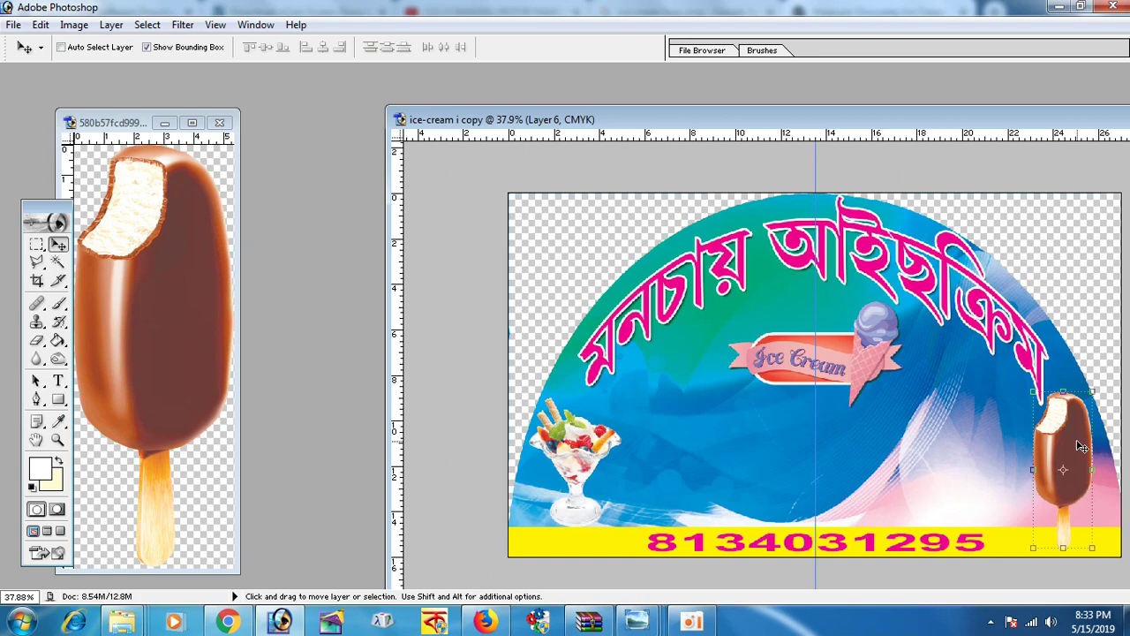
click(219, 123)
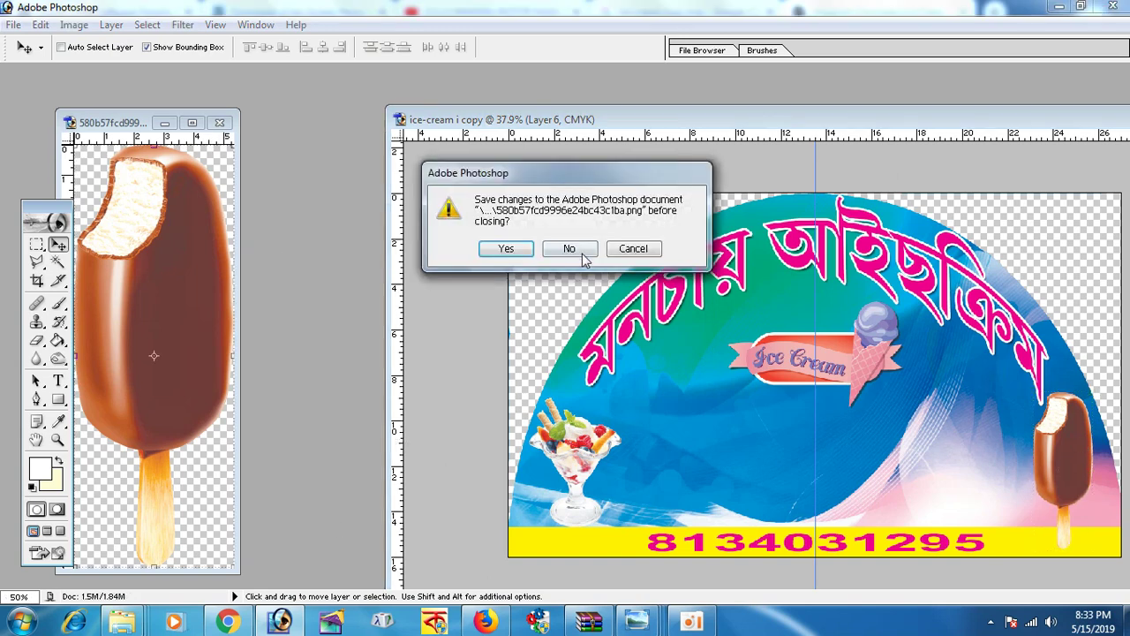
click(573, 250)
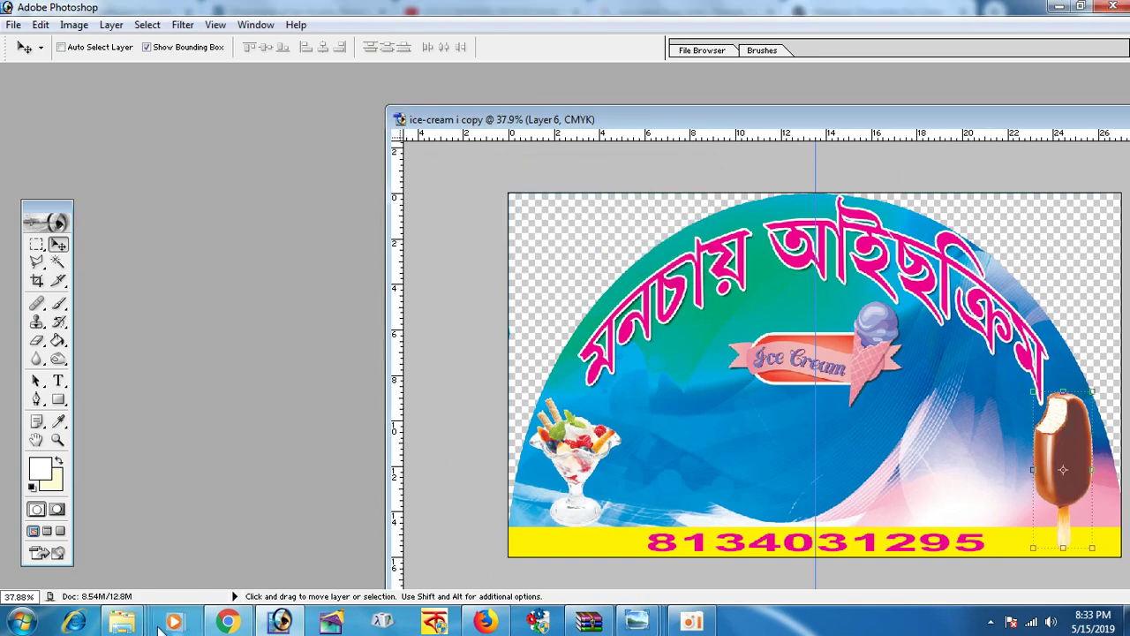
click(227, 623)
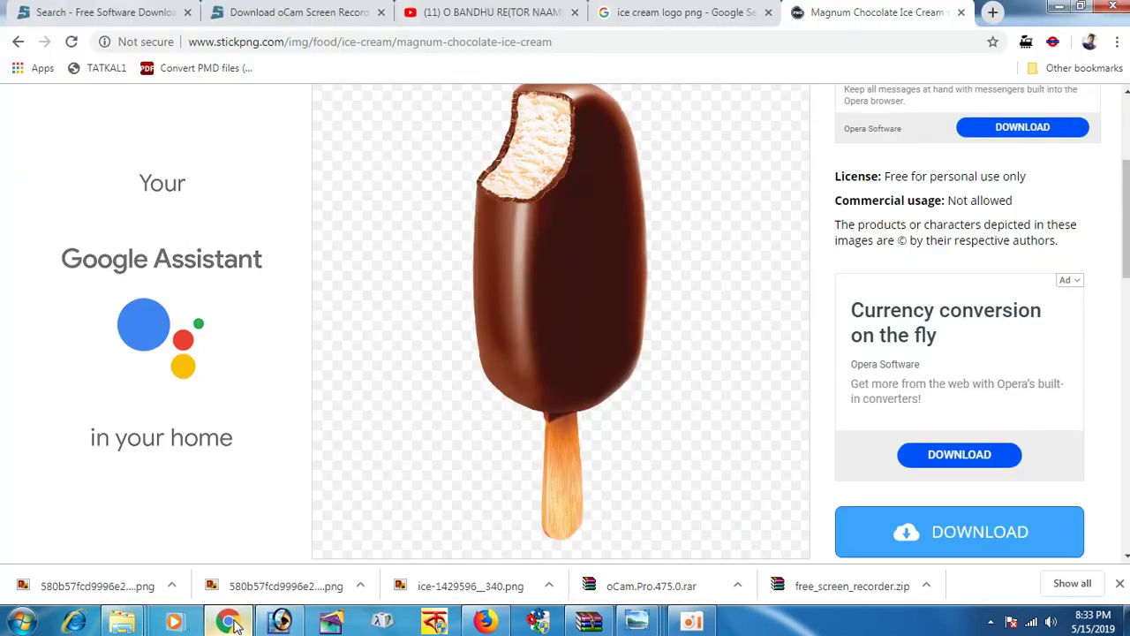
Find and open the Horn Three Tastes Ice Cream page in StickPNG's similar images
scroll(656, 371, down, 5)
scroll(656, 371, down, 3)
scroll(658, 372, up, 1)
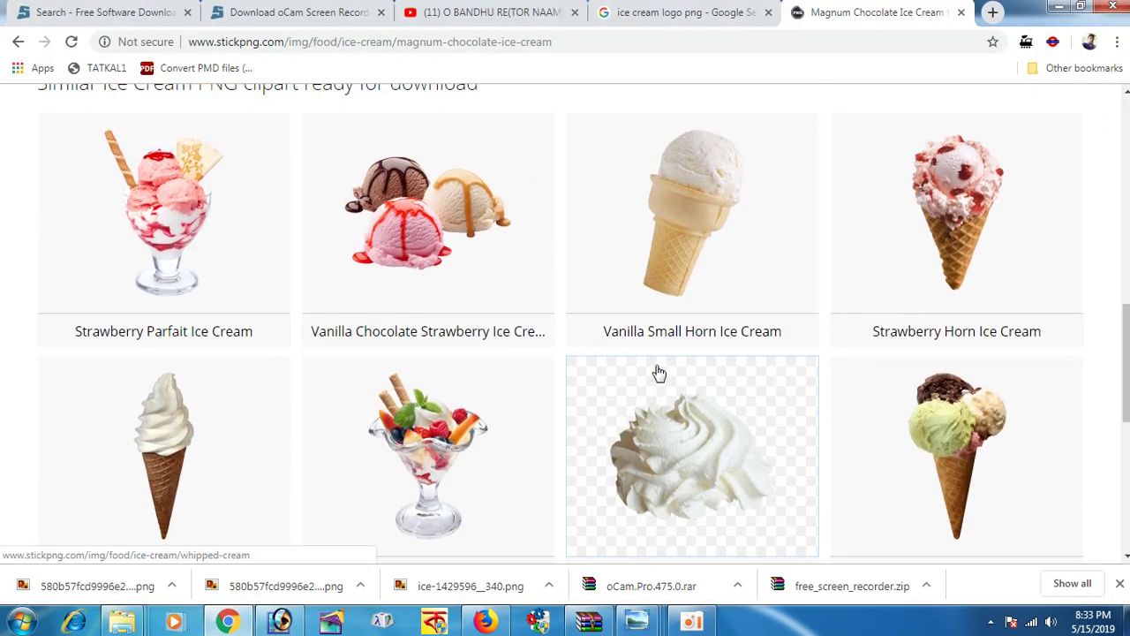
scroll(658, 372, down, 1)
scroll(657, 371, down, 1)
scroll(658, 372, down, 1)
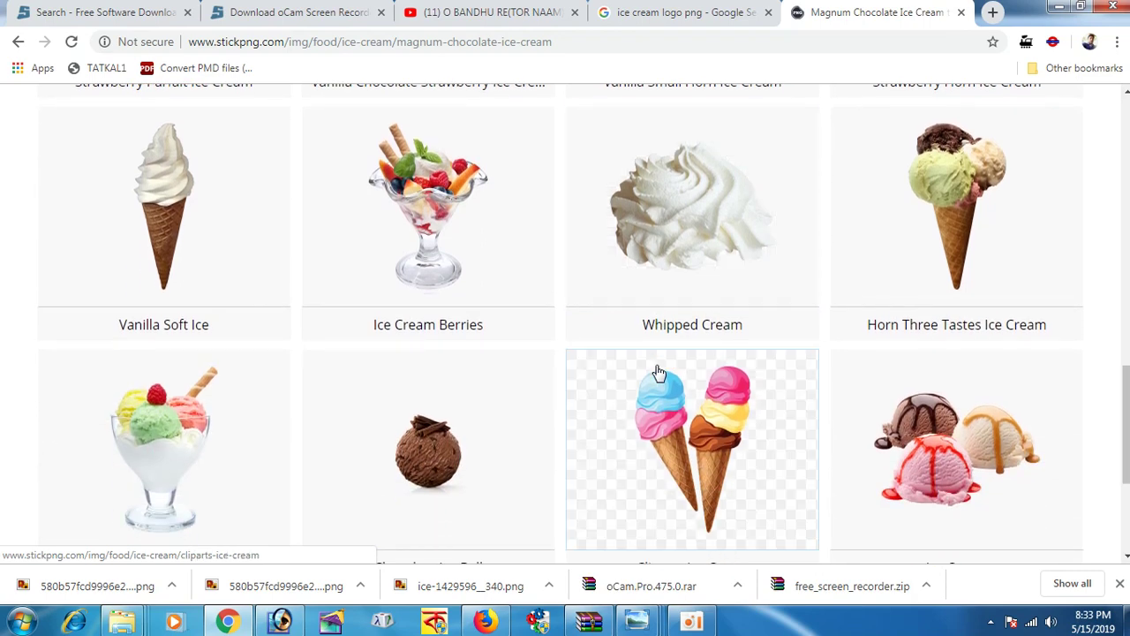
click(952, 196)
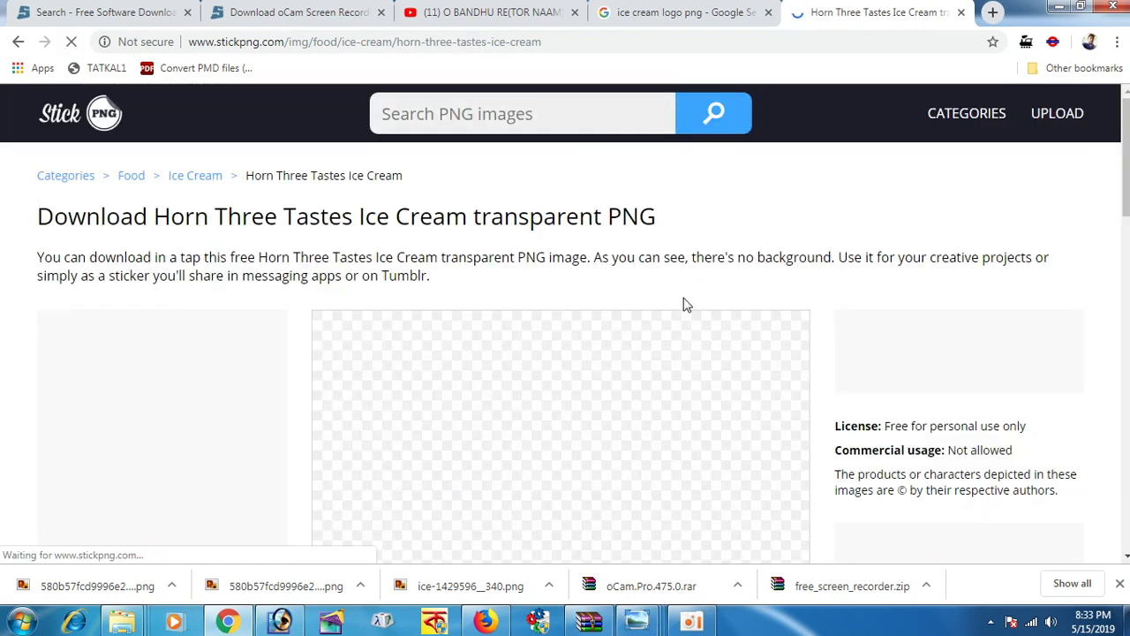
Download the Horn Three Tastes PNG and open it in Adobe Photoshop
scroll(681, 404, down, 2)
scroll(680, 407, down, 1)
scroll(748, 416, down, 1)
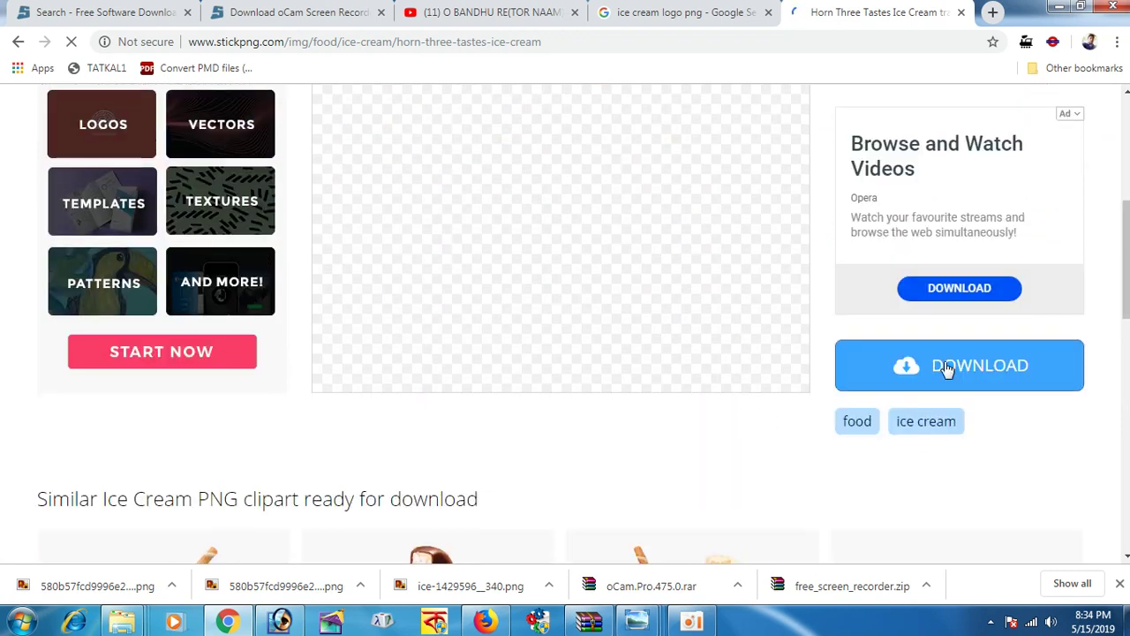
click(943, 367)
scroll(668, 328, down, 2)
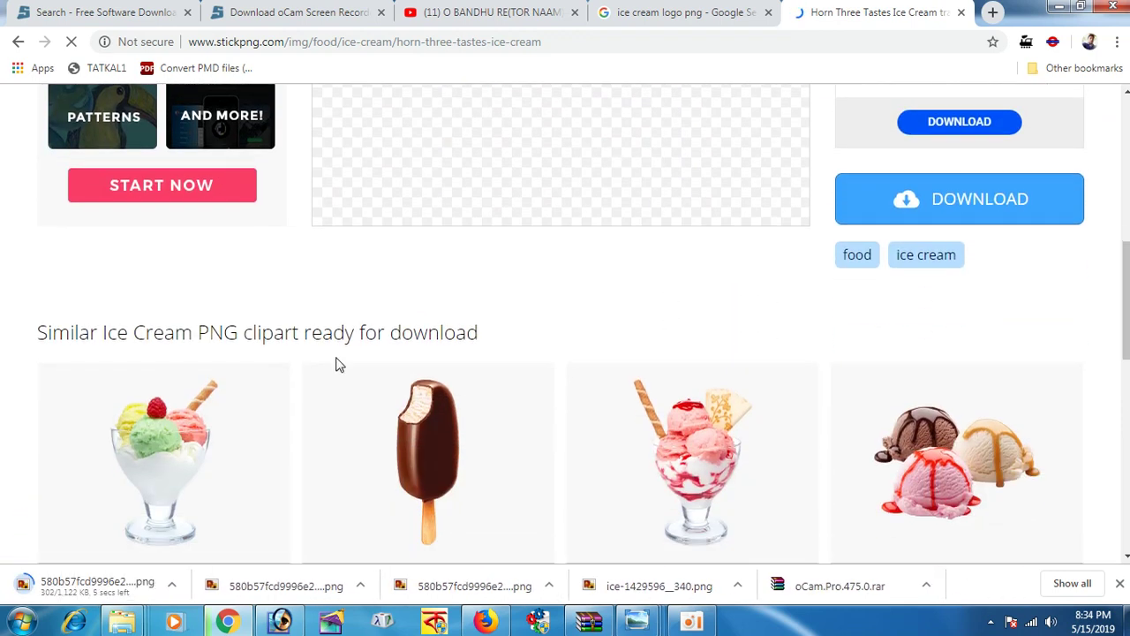
click(170, 586)
click(213, 454)
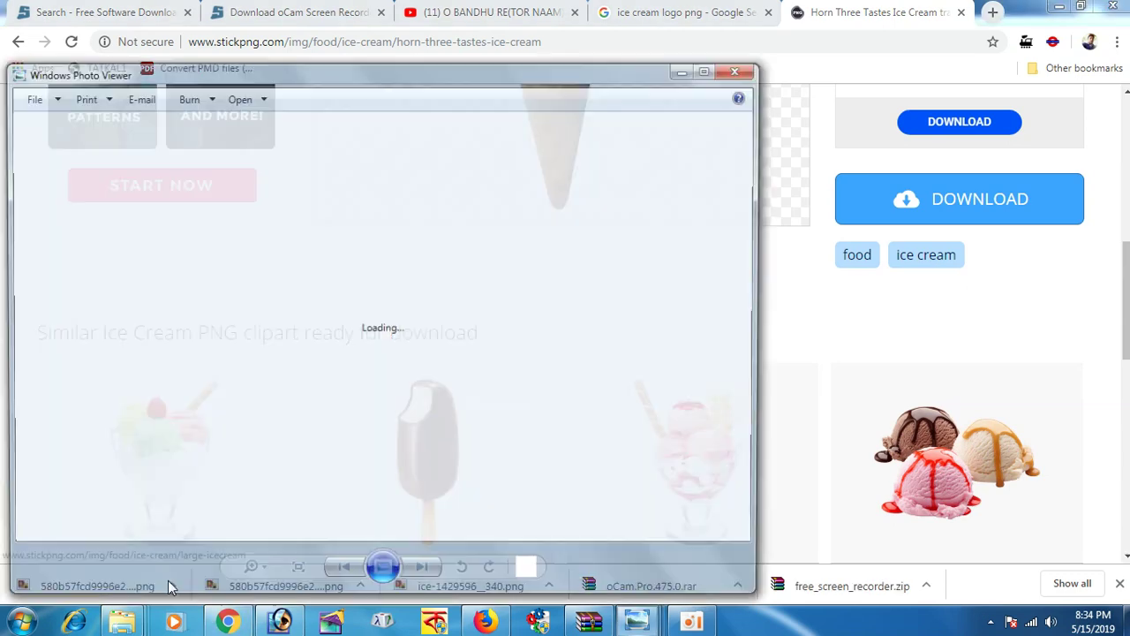
right_click(261, 289)
click(477, 310)
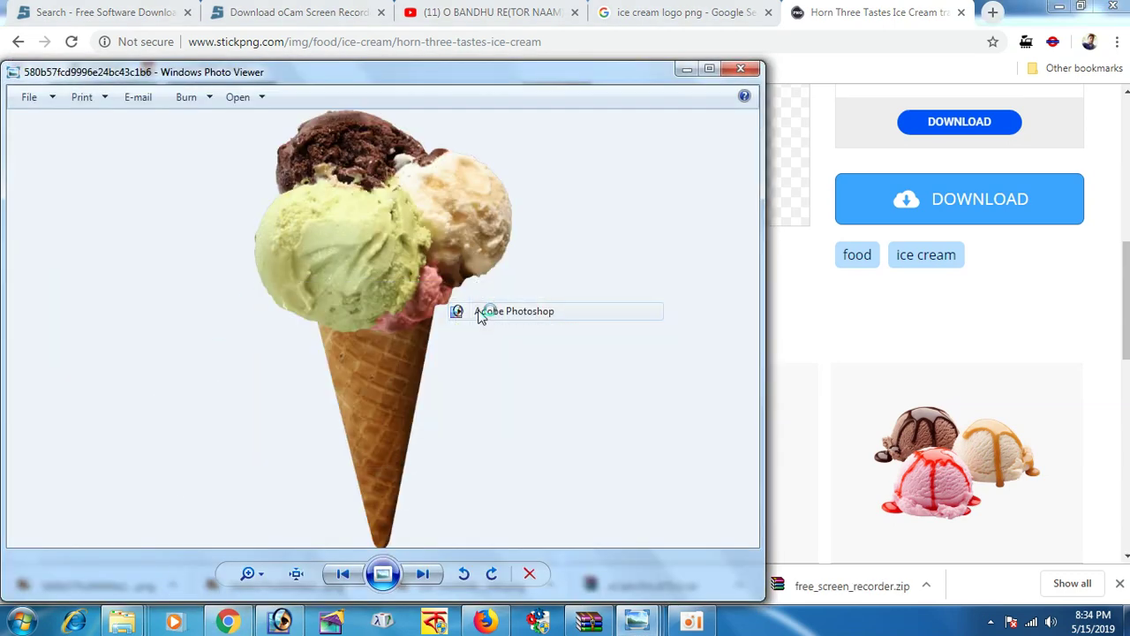
click(72, 25)
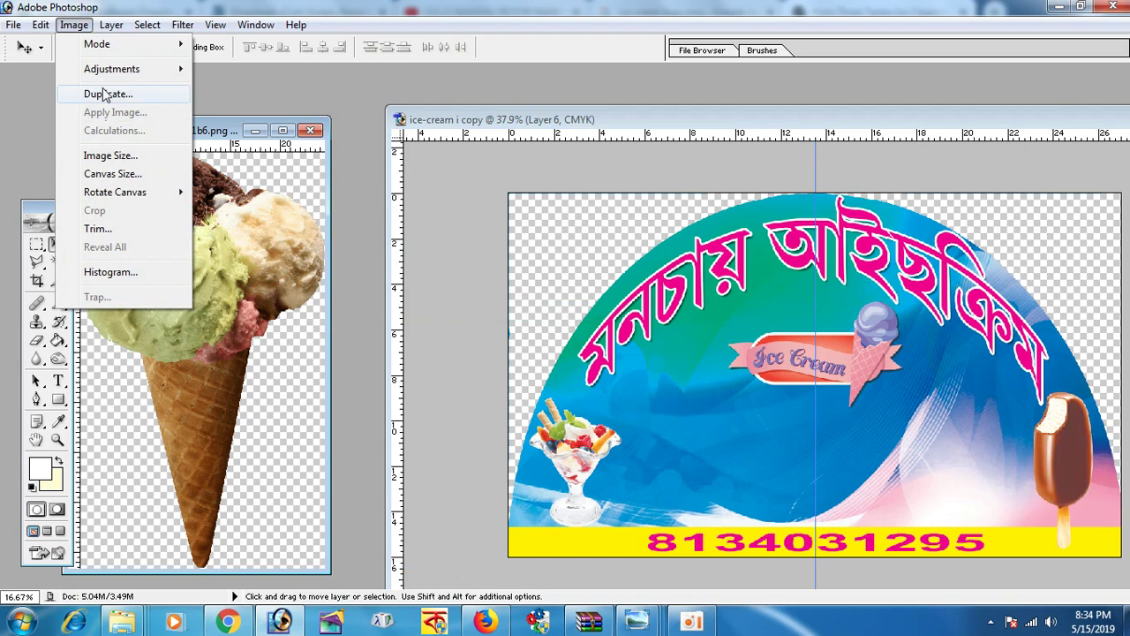
Change the cone image's colour mode, cancelling the Apply Image dialog
click(305, 116)
click(73, 25)
click(103, 112)
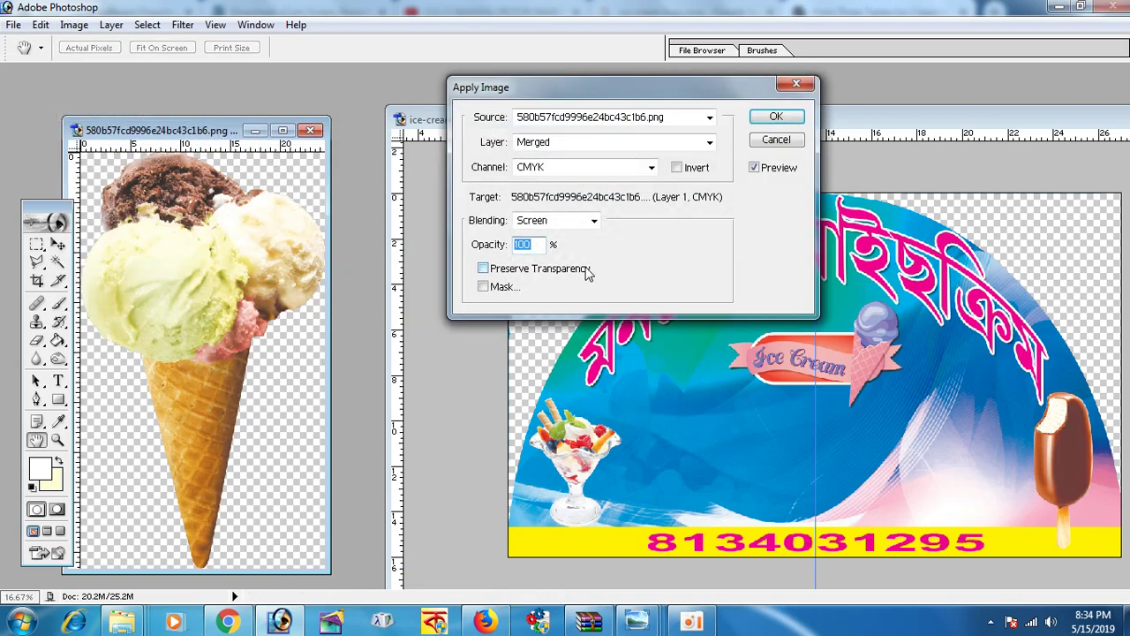
key(Escape)
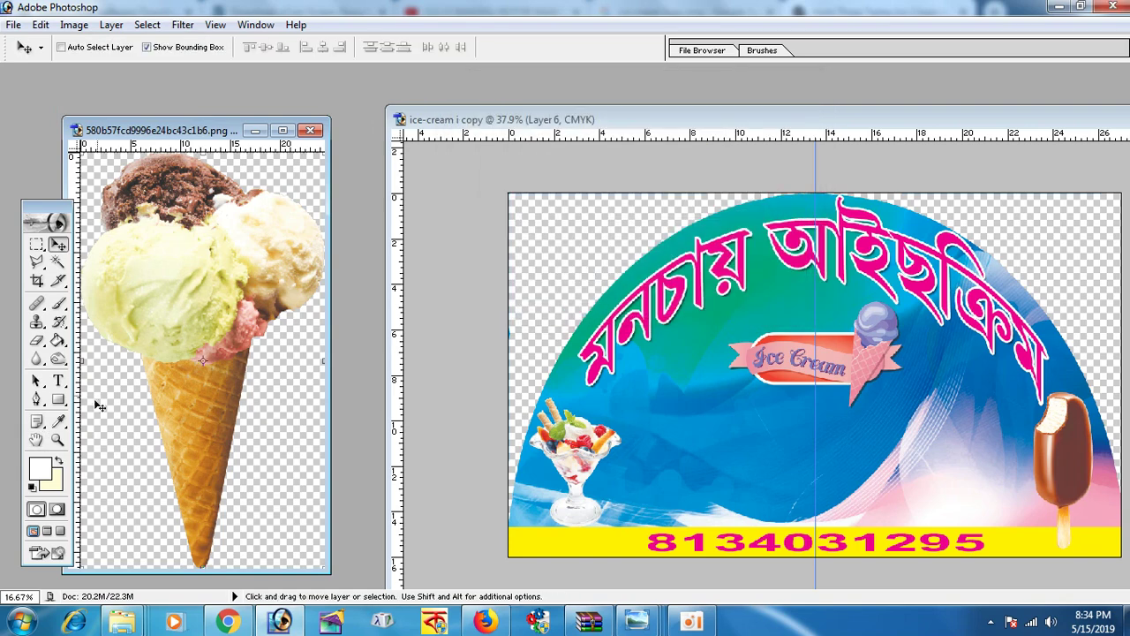
Move the cone into the banner and shrink it to about 22% beside the chocolate bar
drag(152, 329, 731, 432)
scroll(805, 363, down, 2)
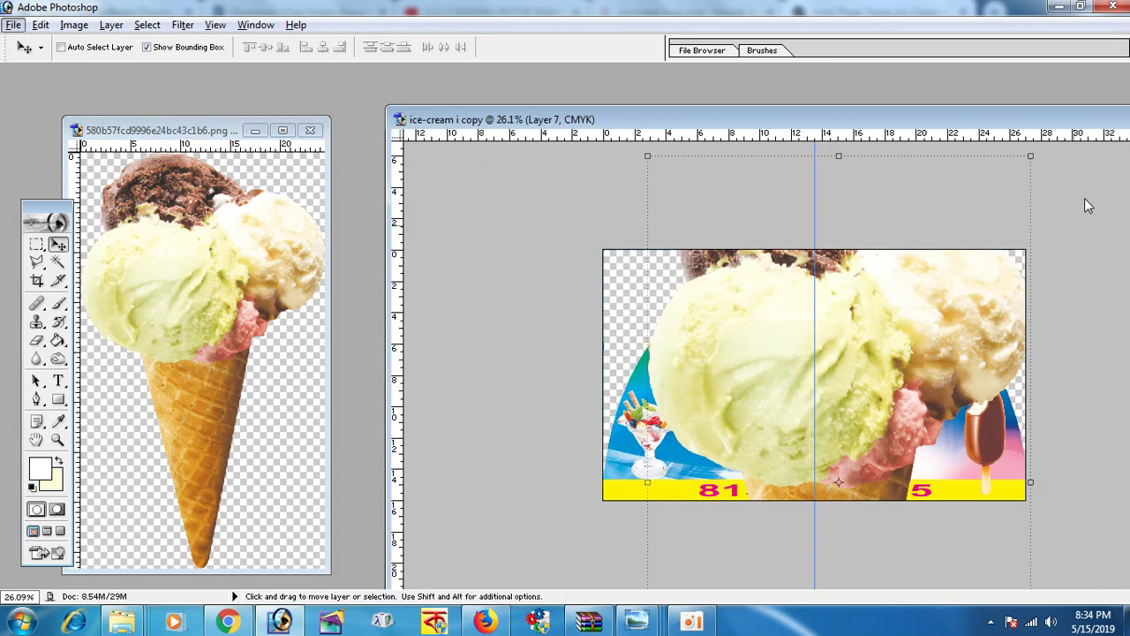
drag(1030, 157, 814, 507)
drag(756, 554, 853, 354)
mouse_move(920, 301)
mouse_down()
mouse_move(867, 347)
mouse_move(845, 406)
mouse_move(943, 412)
mouse_up()
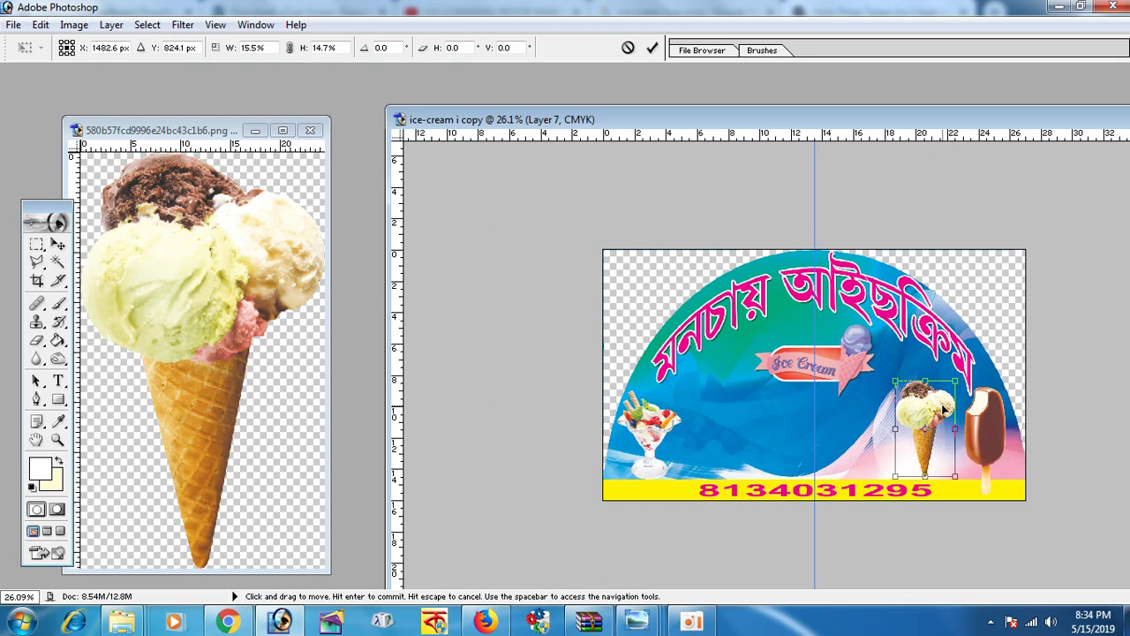
key(Return)
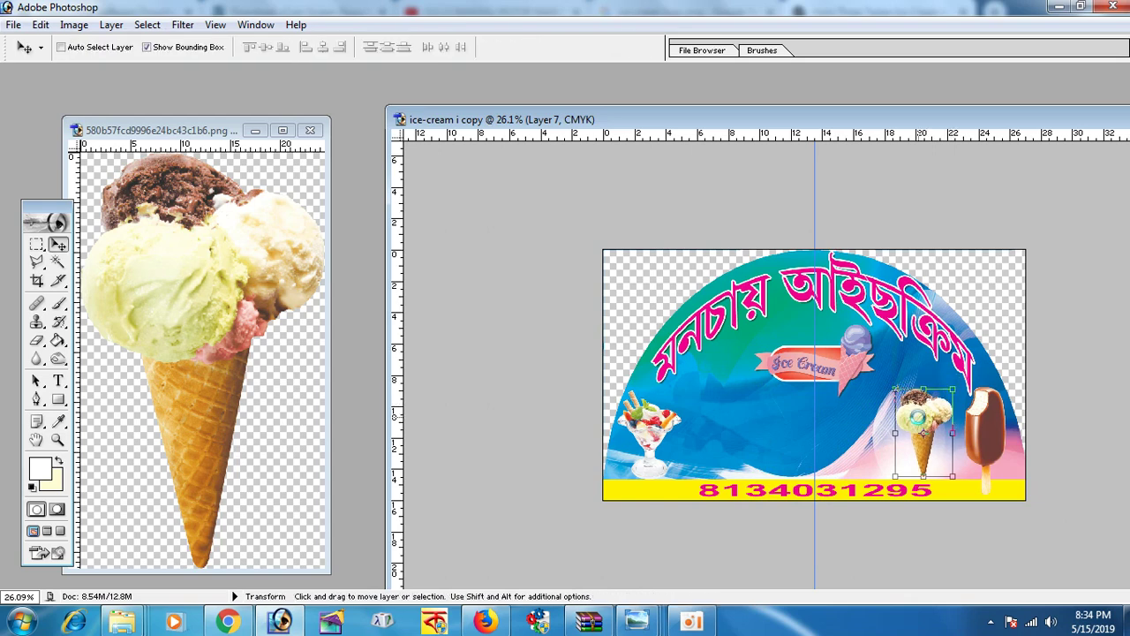
Close the cone source document without saving and return to the browser
click(310, 130)
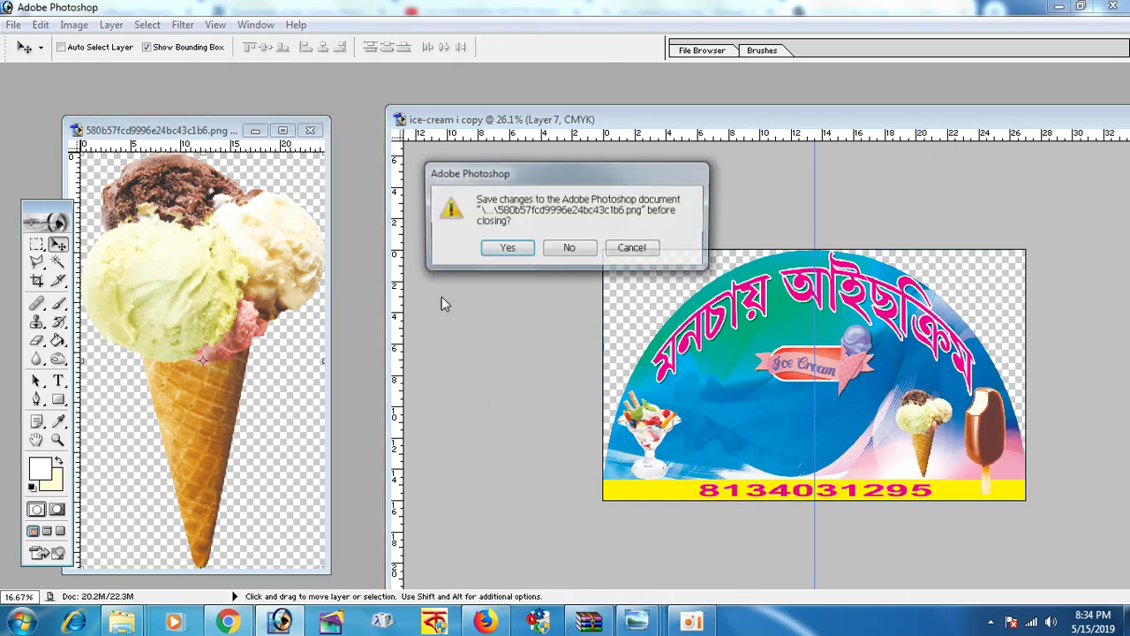
click(572, 248)
click(222, 623)
scroll(713, 478, down, 1)
Close the Horn Three Tastes page and scroll through the Google image results
scroll(713, 478, down, 2)
scroll(713, 478, down, 2)
scroll(711, 475, down, 4)
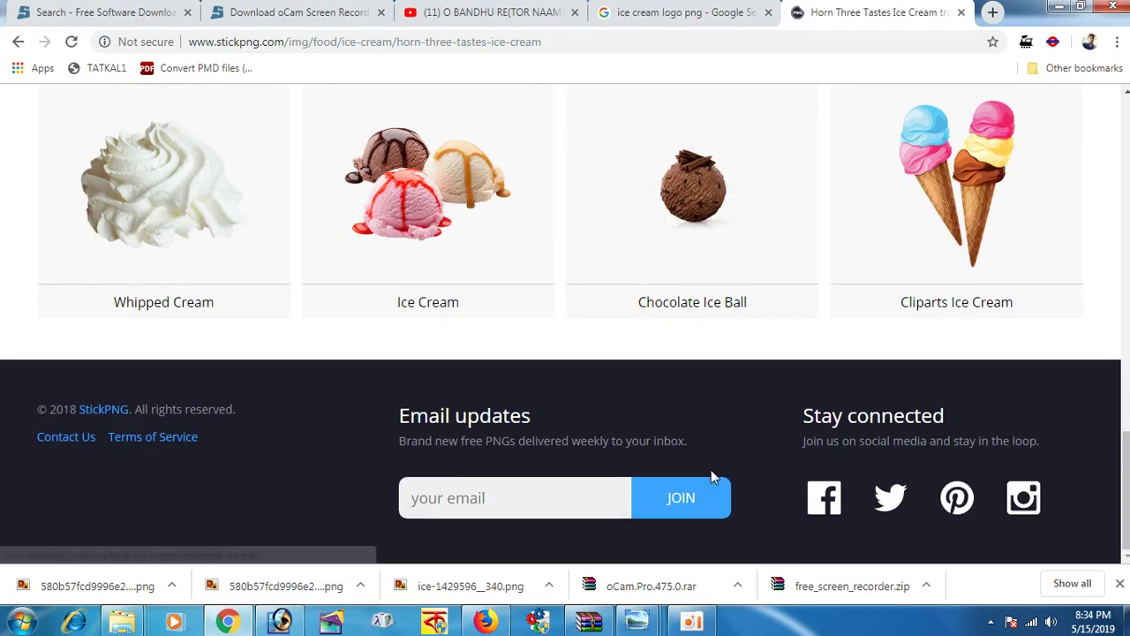
scroll(712, 474, up, 4)
click(961, 13)
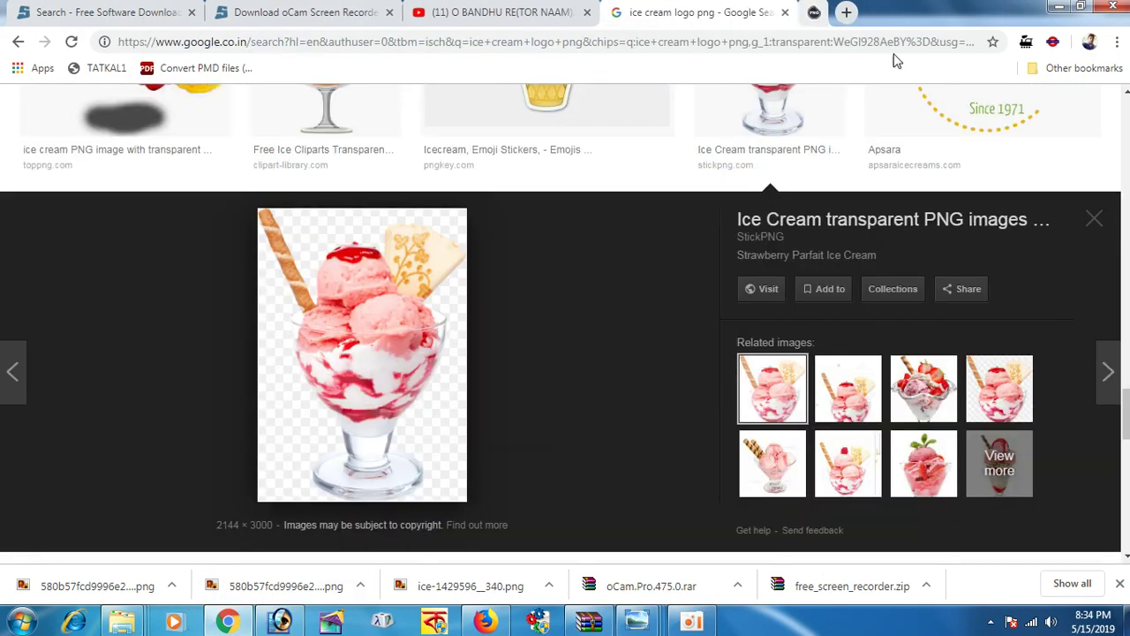
scroll(597, 412, down, 1)
scroll(596, 411, down, 2)
scroll(596, 407, down, 2)
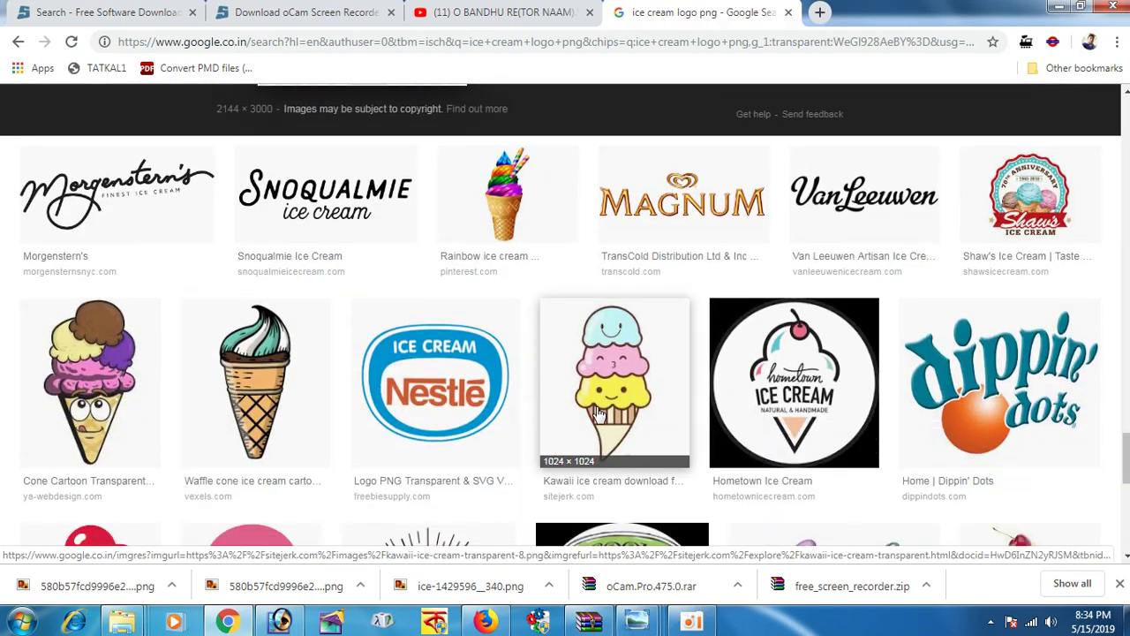
scroll(598, 411, down, 2)
scroll(598, 412, down, 2)
scroll(598, 412, down, 2)
scroll(598, 411, down, 2)
scroll(598, 411, down, 3)
scroll(598, 412, up, 1)
scroll(598, 412, up, 2)
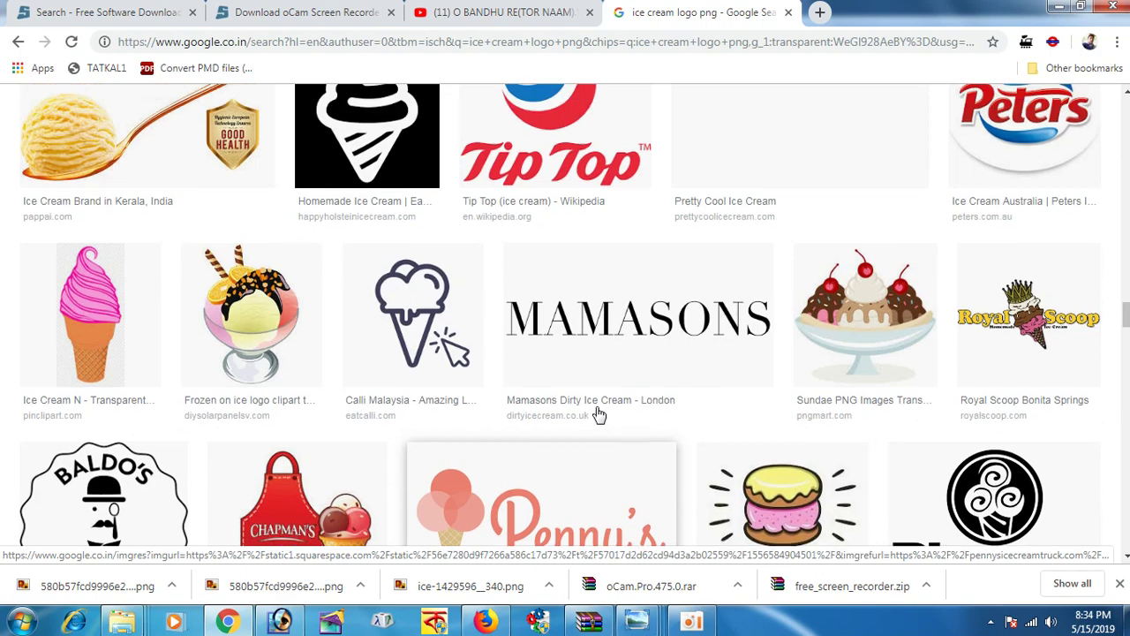
scroll(598, 412, up, 1)
scroll(569, 446, down, 1)
scroll(570, 446, down, 5)
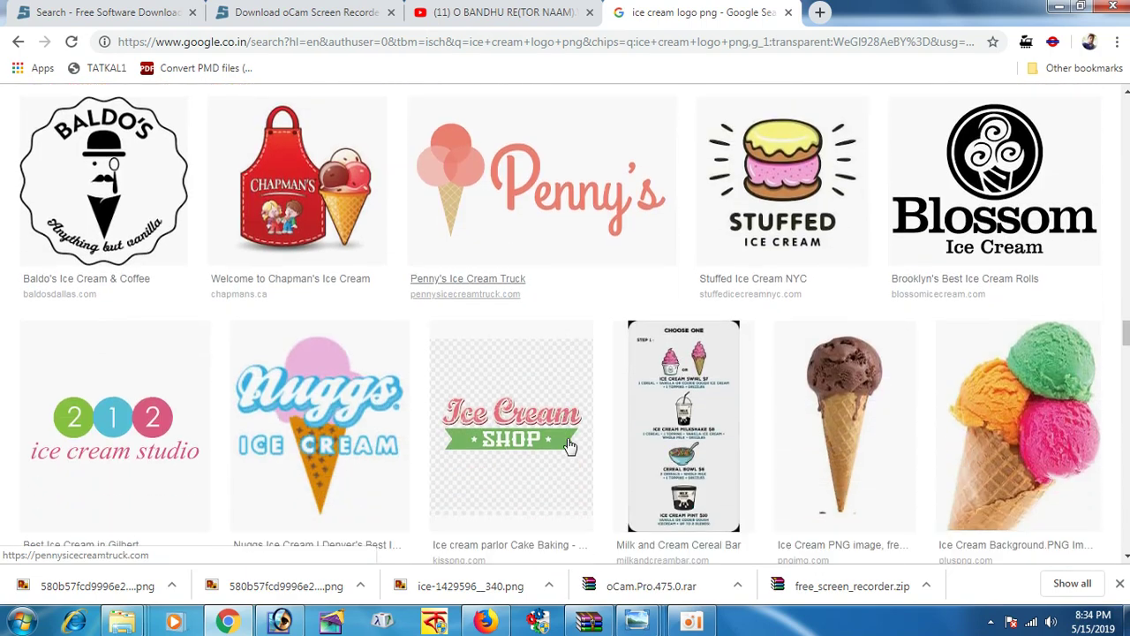
scroll(570, 445, down, 1)
scroll(569, 446, down, 2)
scroll(570, 446, down, 2)
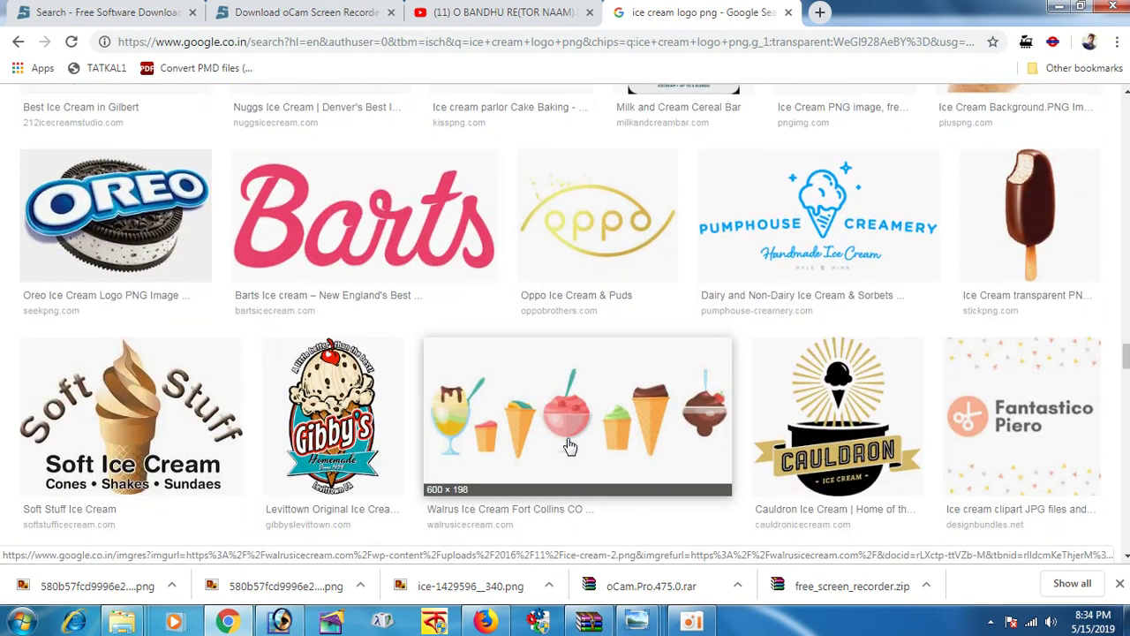
scroll(570, 446, up, 1)
scroll(569, 446, up, 1)
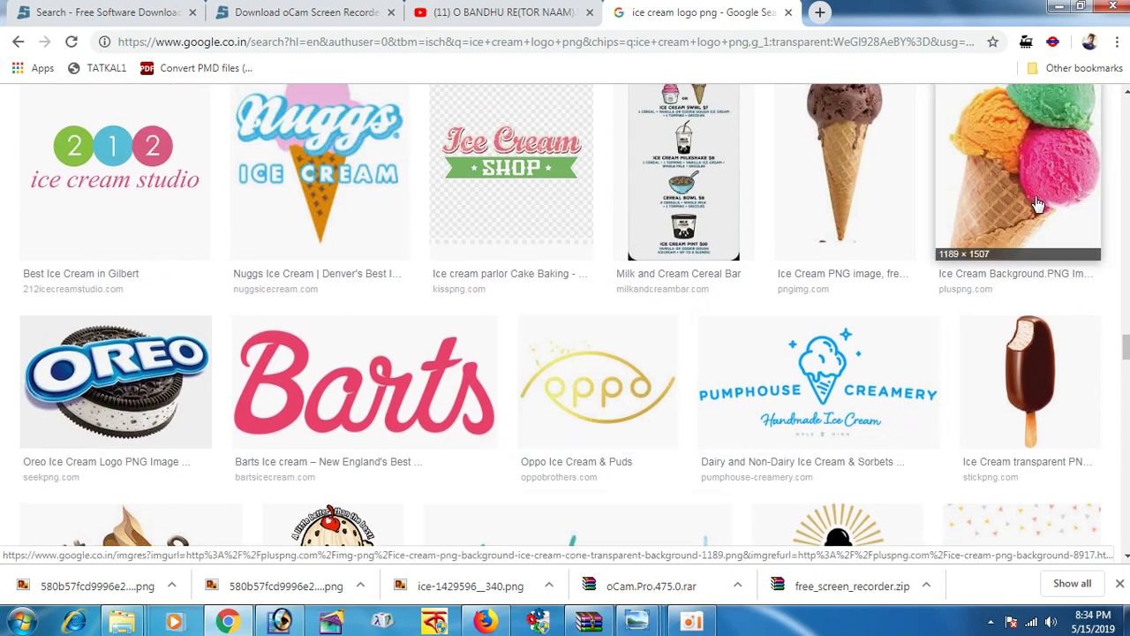
Preview the three-scoop cone and browse its related two-cone and cone-row images
click(1015, 212)
click(989, 462)
mouse_move(637, 350)
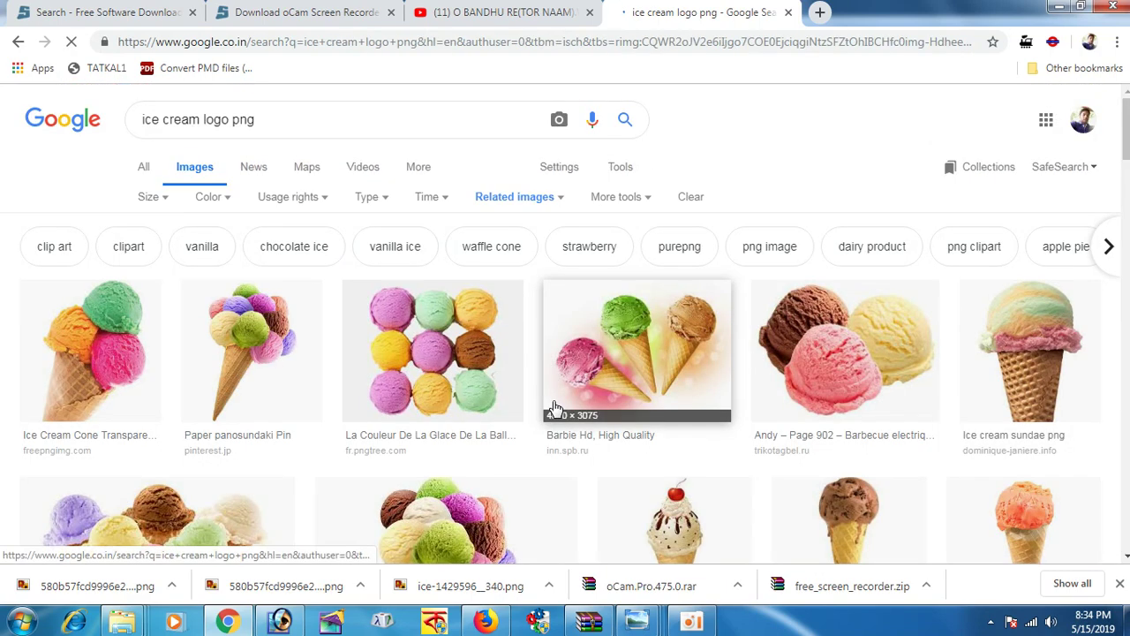
scroll(584, 487, down, 1)
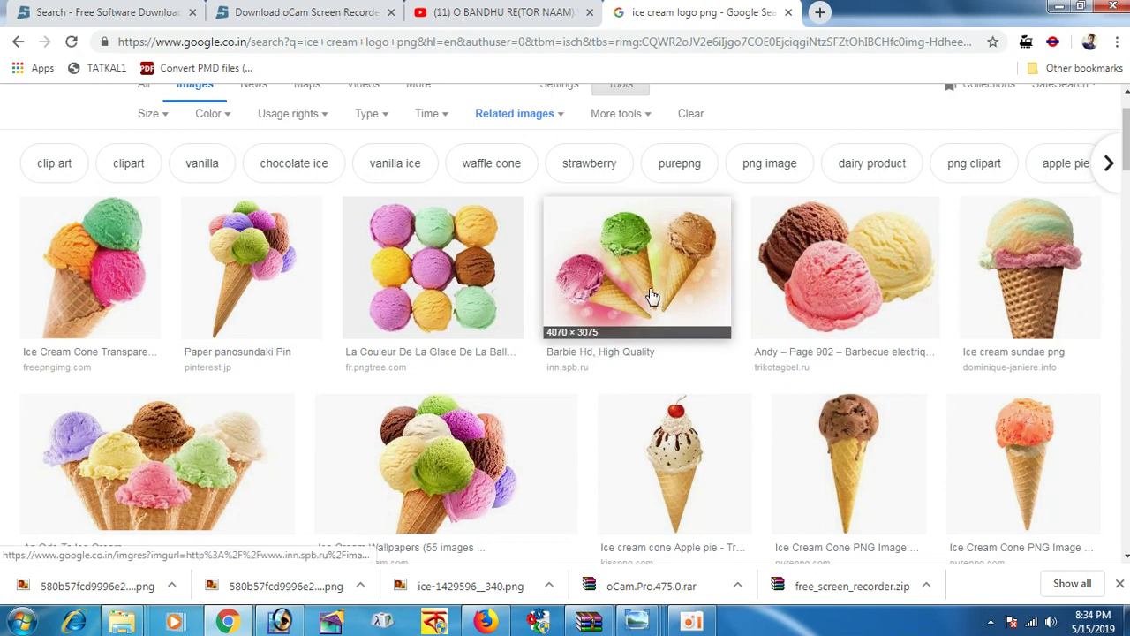
click(652, 295)
scroll(662, 406, down, 1)
click(782, 387)
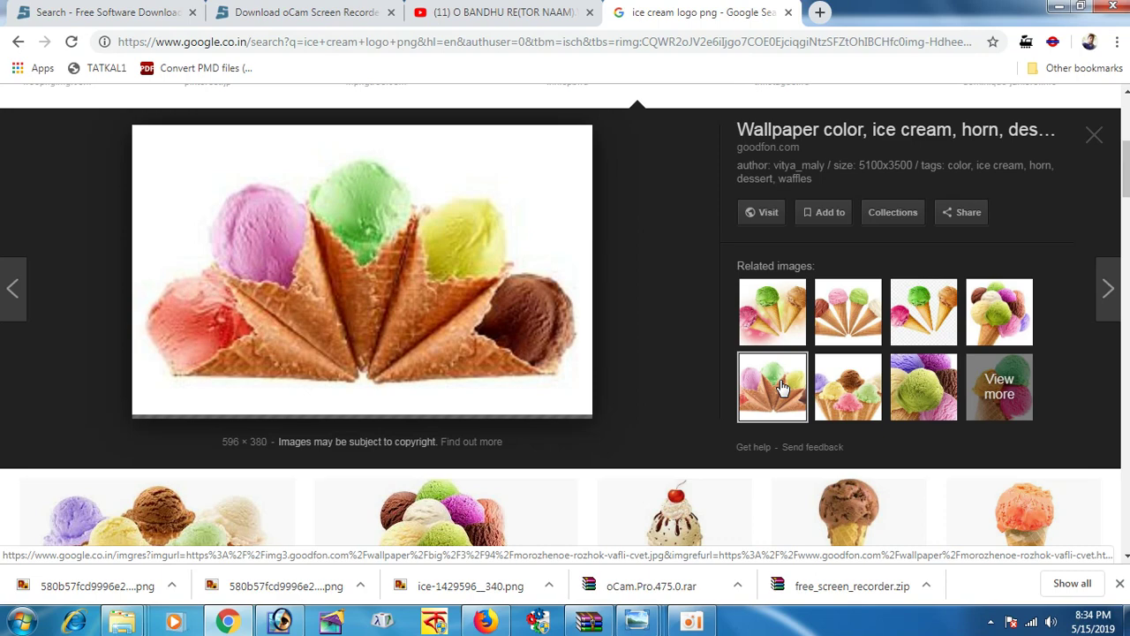
Keep browsing related images and preview the fanned cones with transparent background
right_click(323, 302)
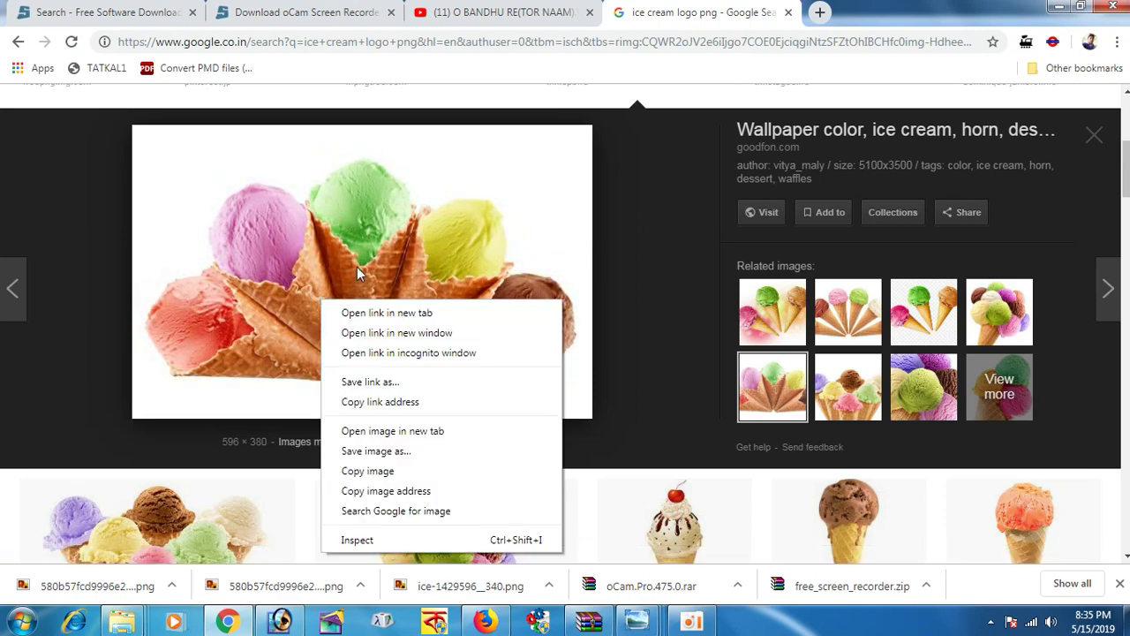
click(703, 370)
scroll(703, 370, down, 4)
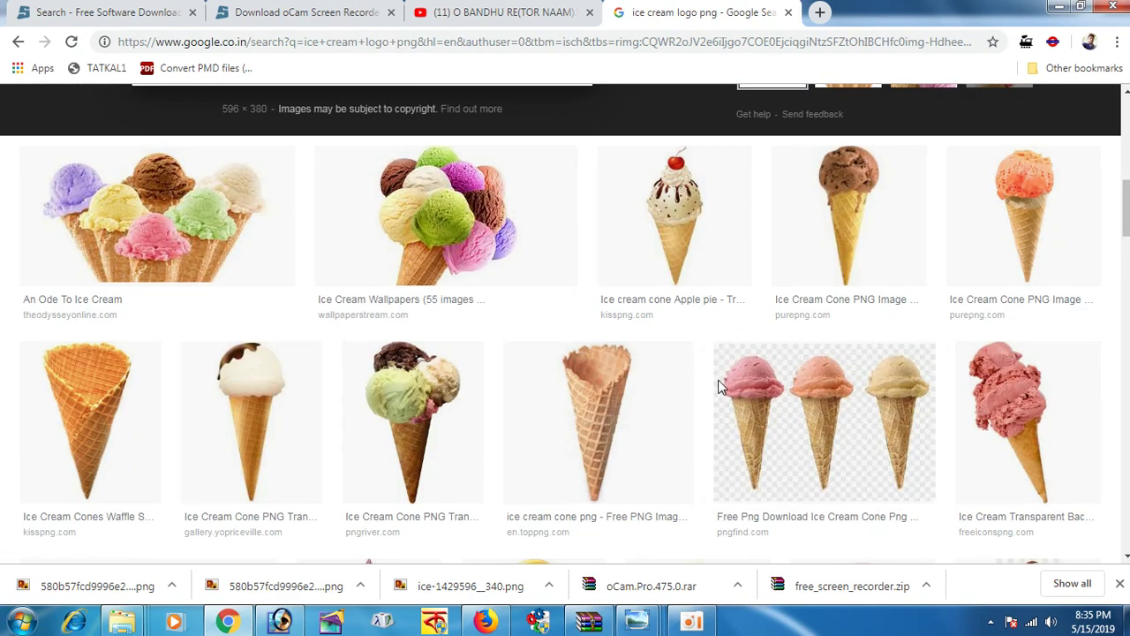
scroll(719, 387, down, 2)
scroll(719, 387, down, 2)
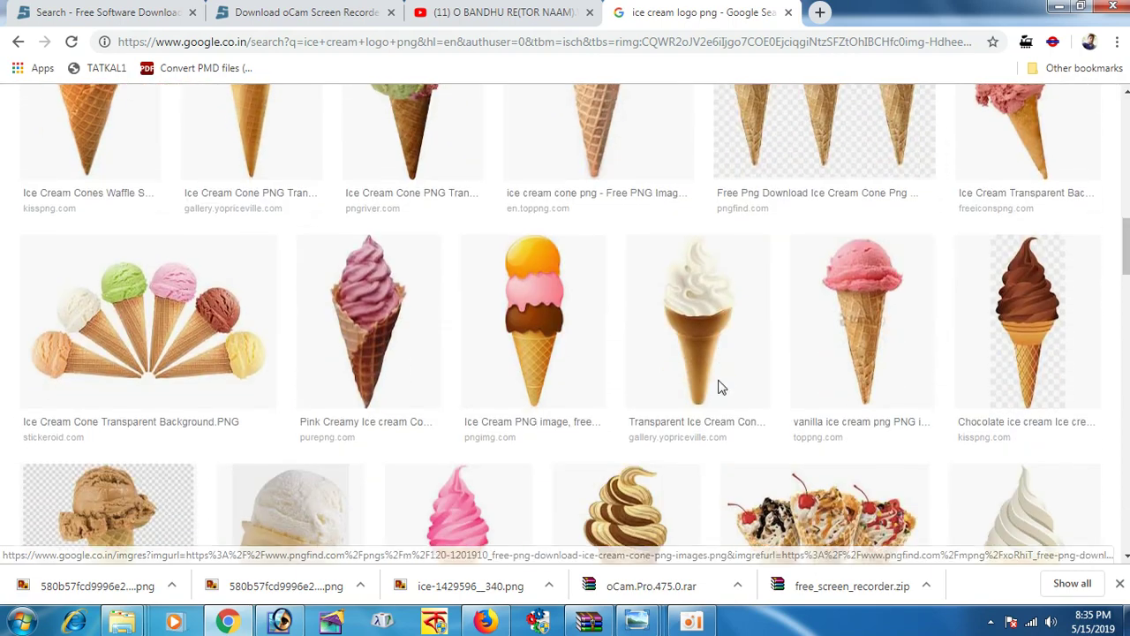
scroll(719, 387, down, 1)
scroll(719, 387, down, 2)
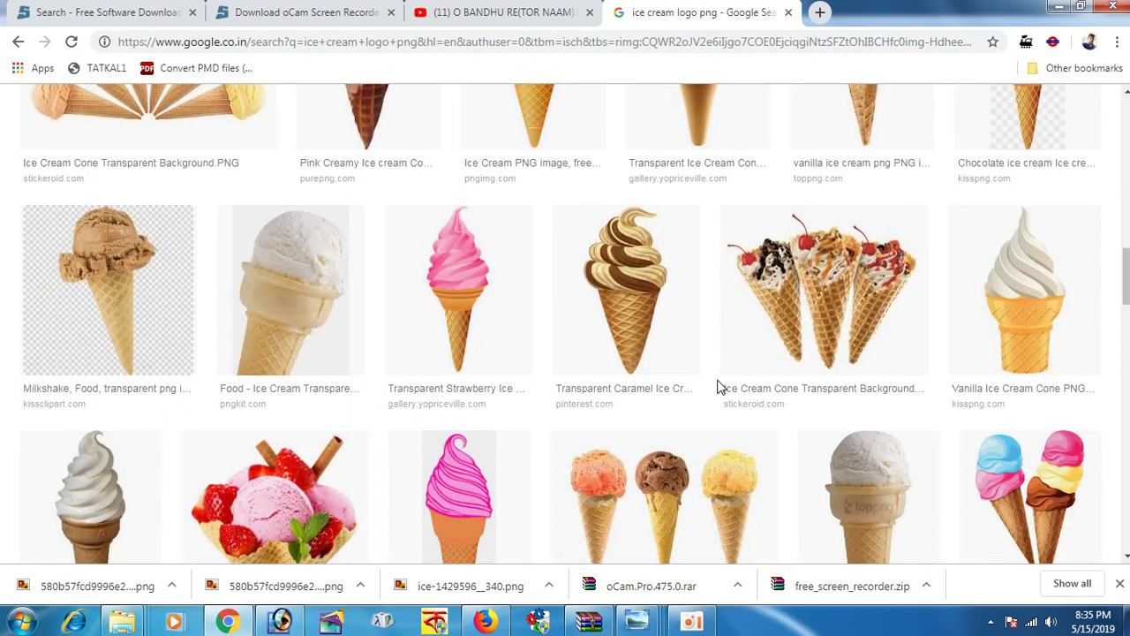
click(215, 119)
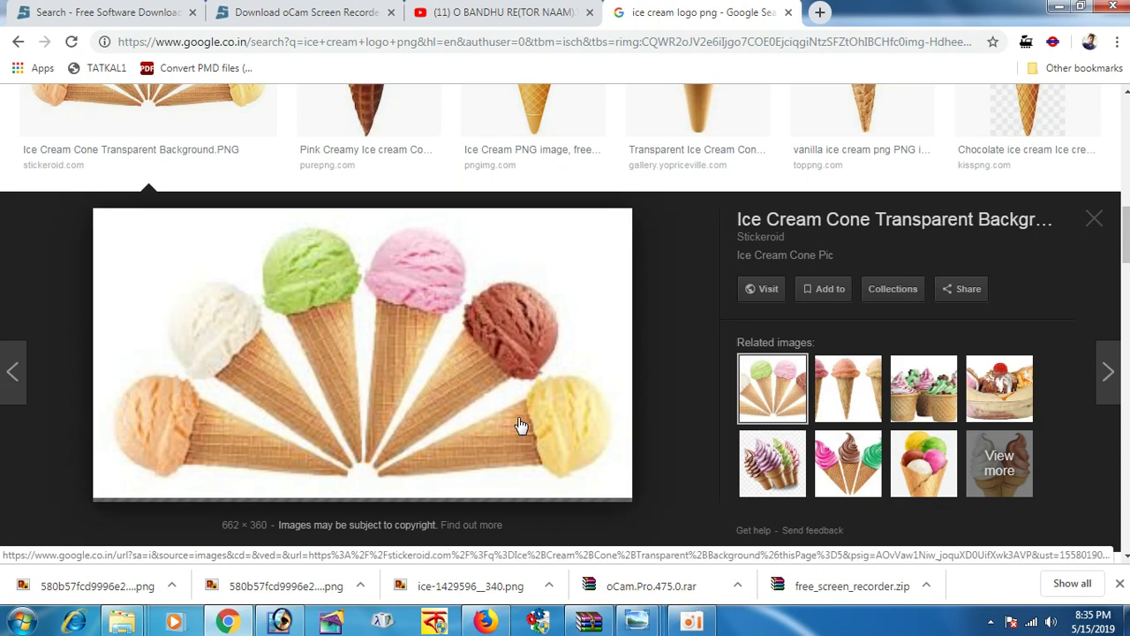
Open the fanned cones image in its own tab and save it as PNG stickeroid_5bf578987c775
right_click(385, 325)
click(435, 465)
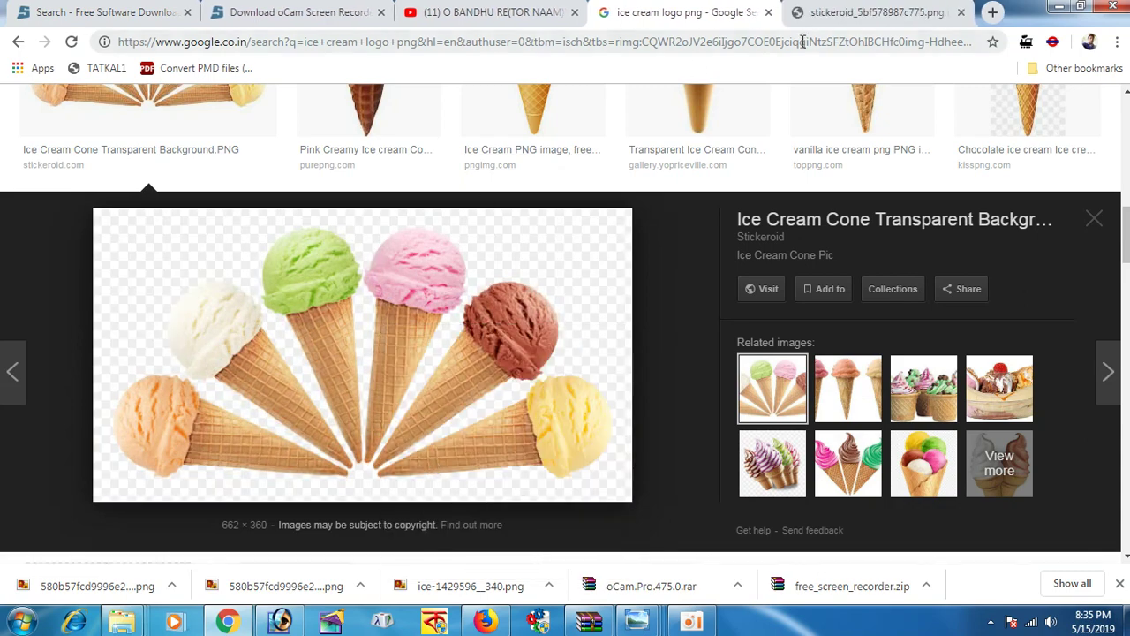
click(817, 16)
right_click(615, 287)
click(668, 319)
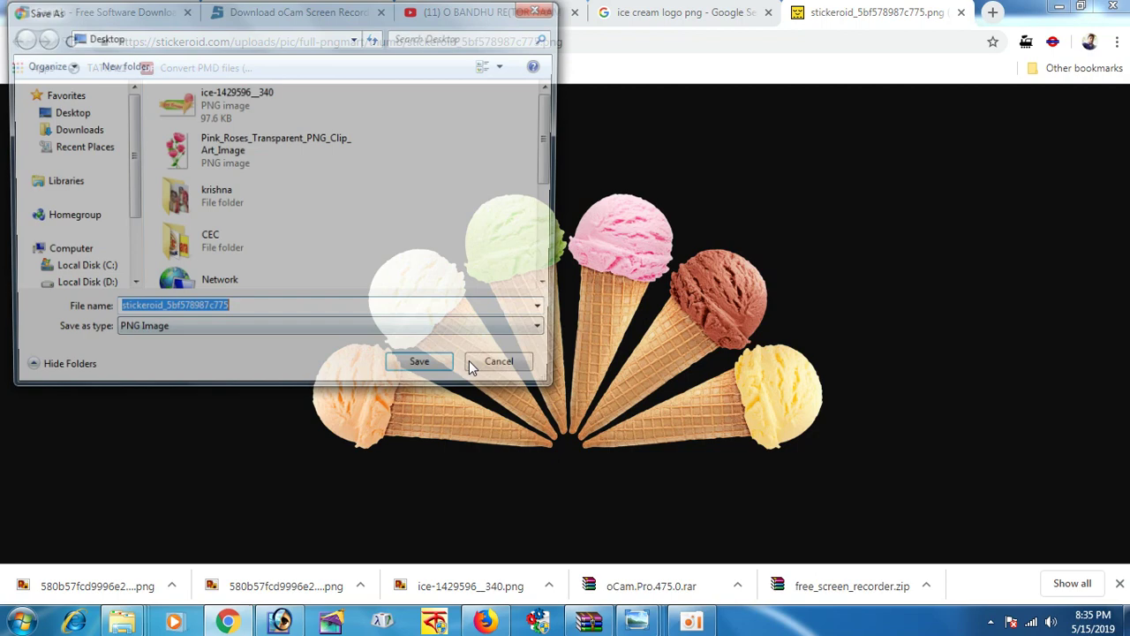
click(425, 371)
Open the downloaded cones PNG in Adobe Photoshop
right_click(157, 589)
click(222, 477)
right_click(560, 360)
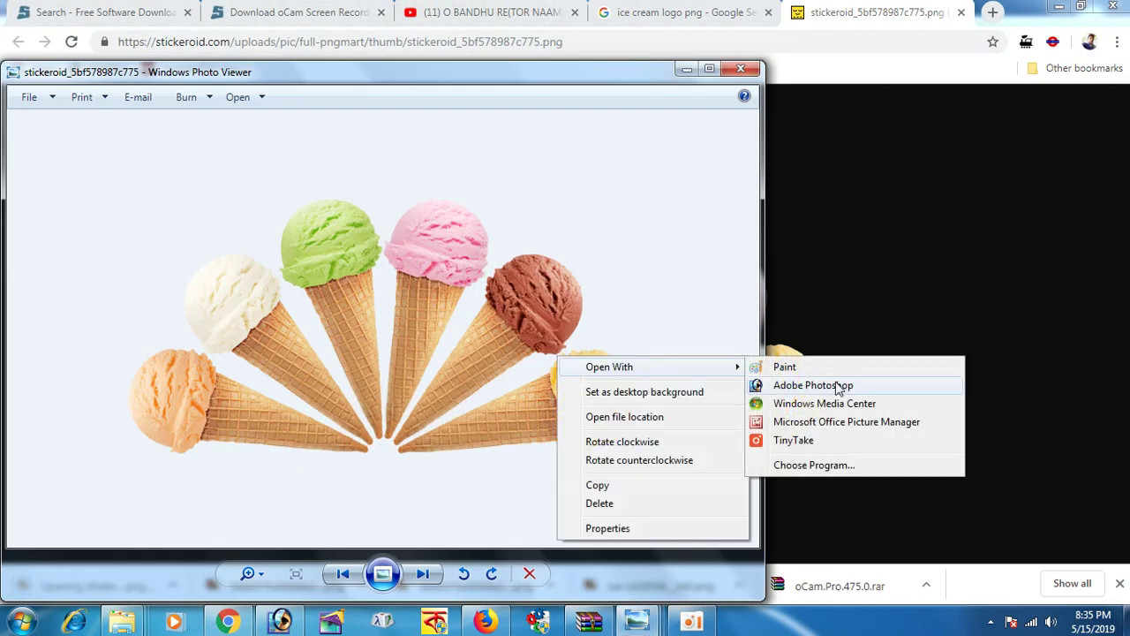
mouse_move(610, 367)
click(823, 384)
click(73, 25)
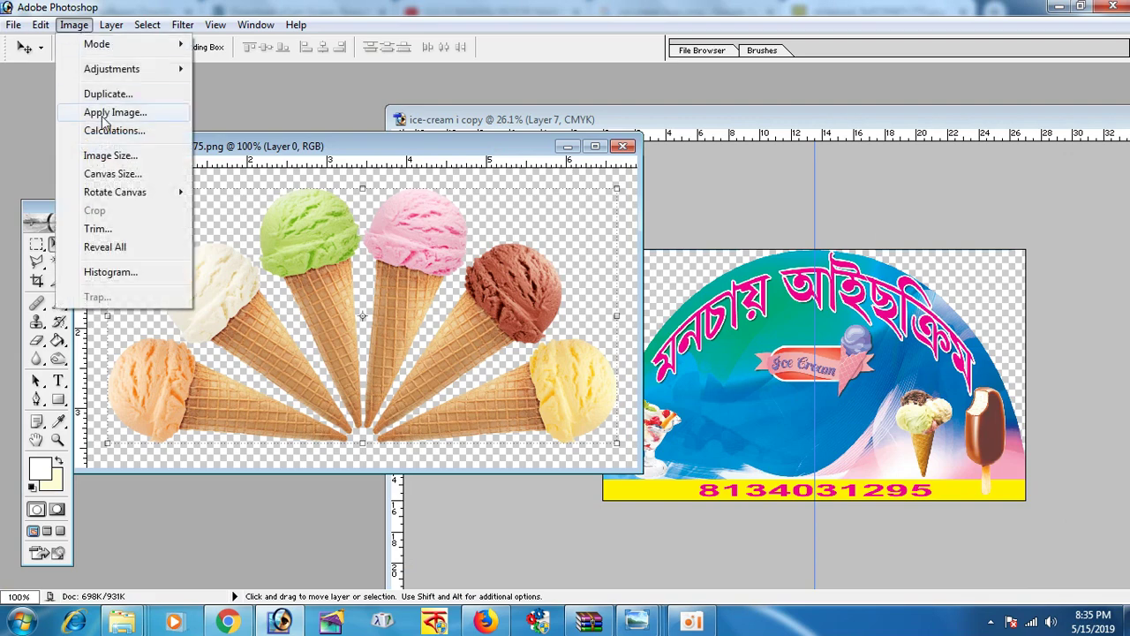
Try Apply Image with a value of 80, then cancel it without applying
click(78, 182)
text(80)
key(Escape)
Move the cones picture into the banner and enlarge it slightly at lower centre
key(v)
mouse_move(362, 311)
mouse_down()
mouse_move(875, 431)
mouse_move(812, 451)
mouse_up()
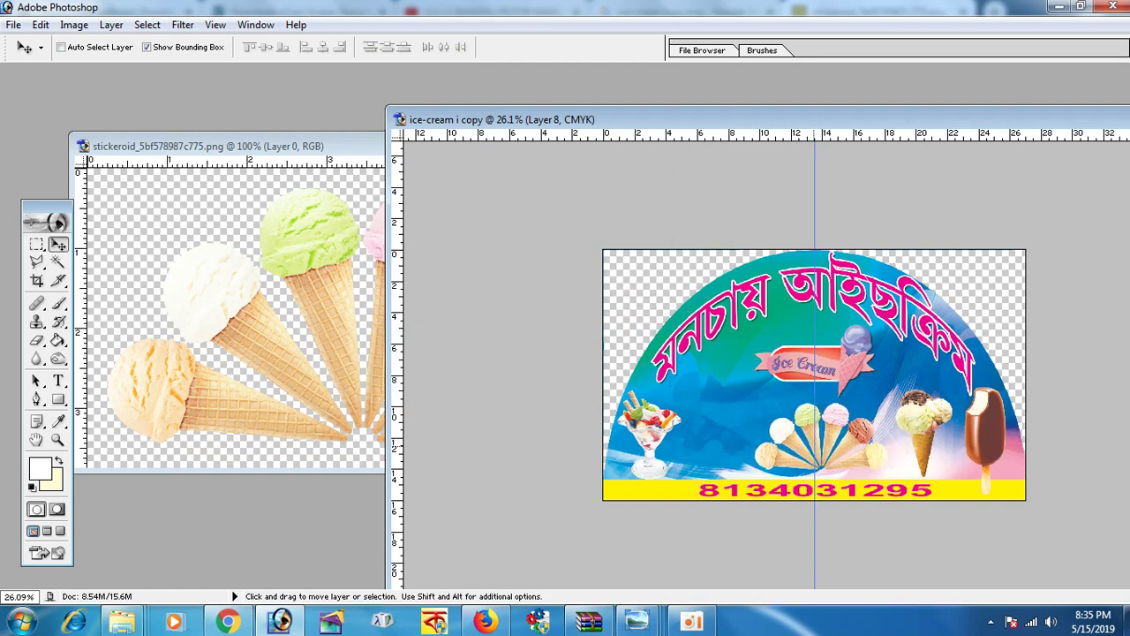
drag(883, 402, 892, 389)
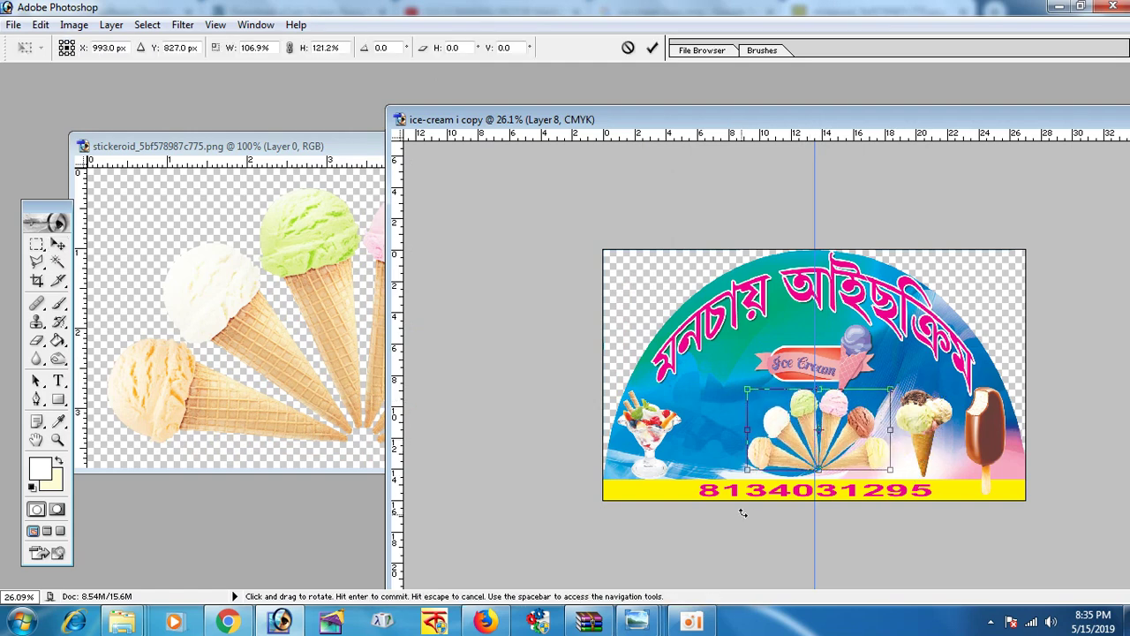
drag(747, 471, 738, 475)
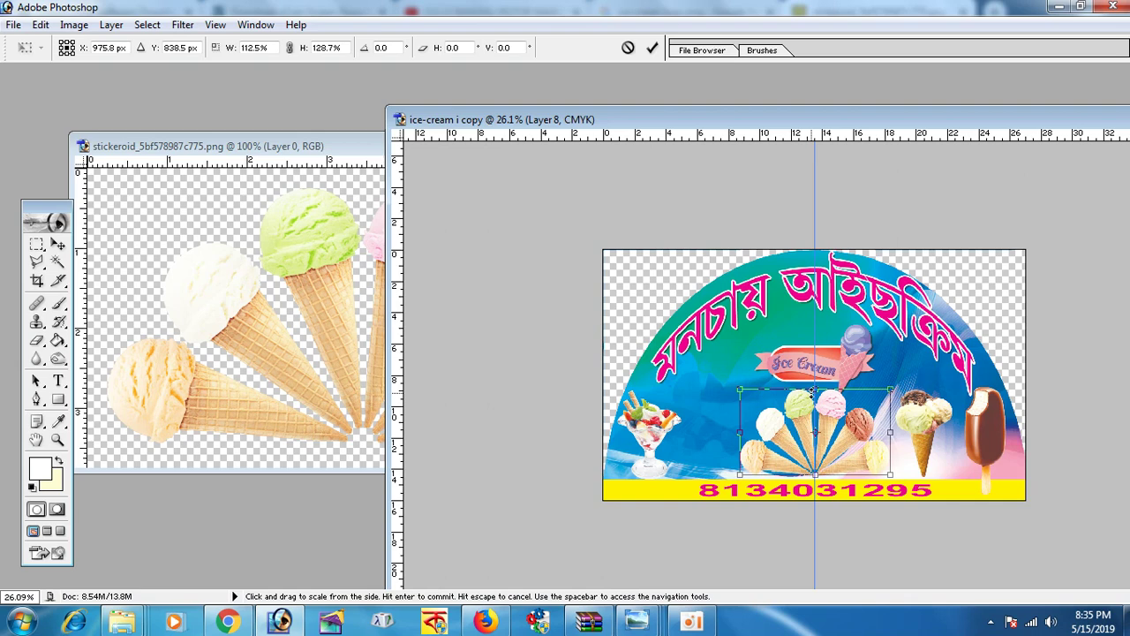
drag(812, 391, 814, 397)
key(Return)
Select the Ice Cream ribbon layer, slightly resize it, and zoom in on it
right_click(857, 369)
click(863, 369)
drag(874, 393, 869, 385)
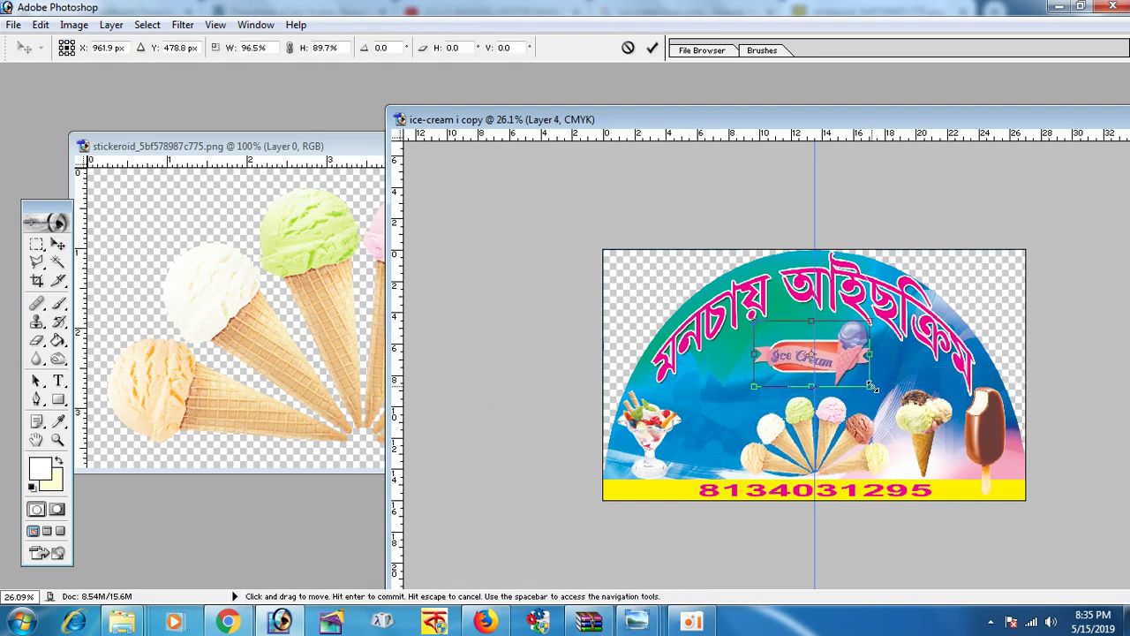
key(Return)
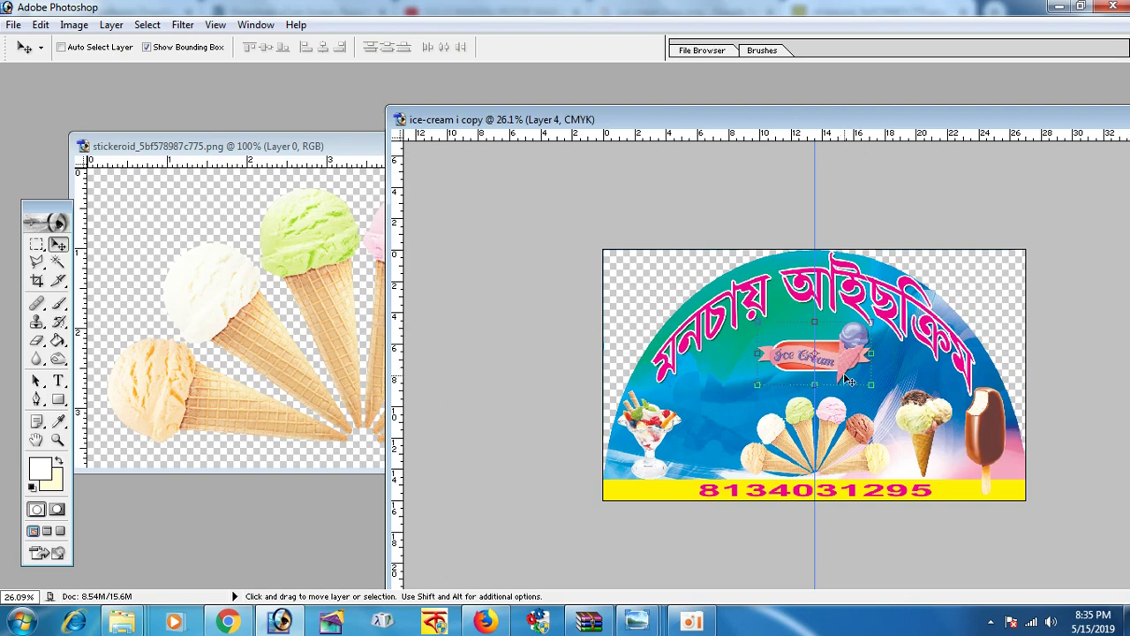
key(ctrl+plus)
key(ctrl+plus)
key(ctrl+plus)
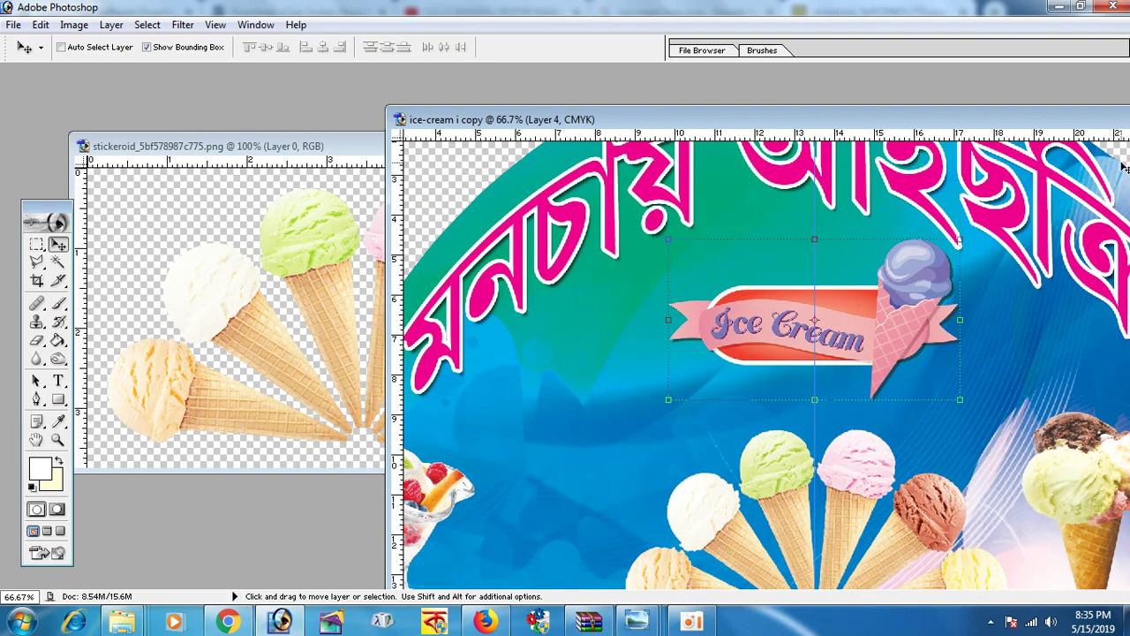
double_click(943, 119)
click(94, 24)
mouse_move(131, 69)
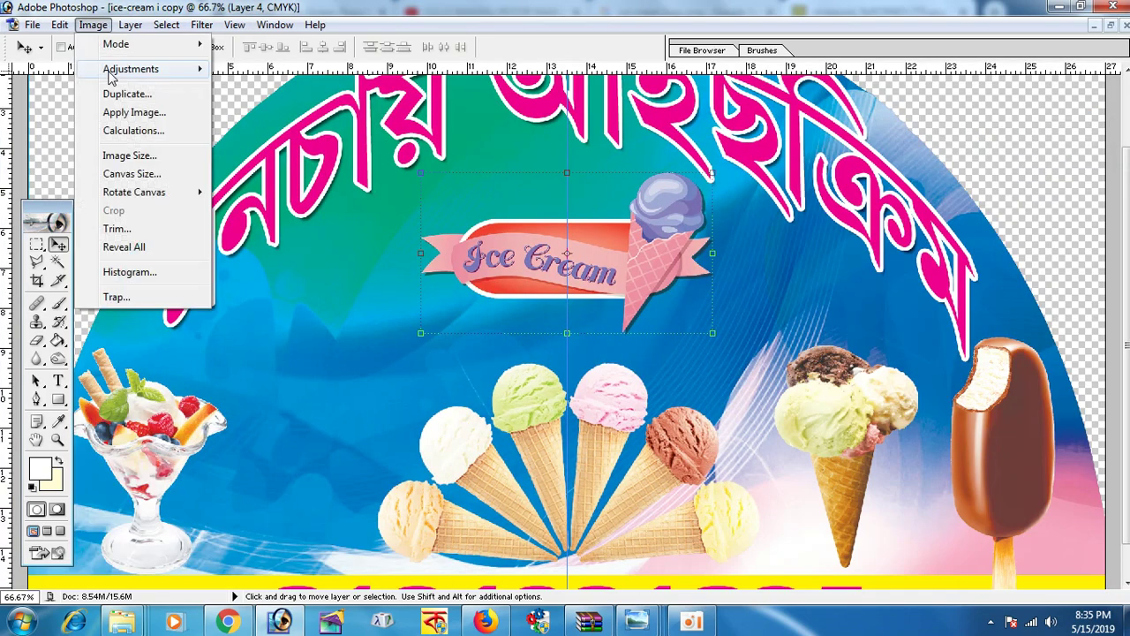
Shift the Ice Cream ribbon's Hue to about +111, turning it yellow-green with a salmon scoop
click(270, 204)
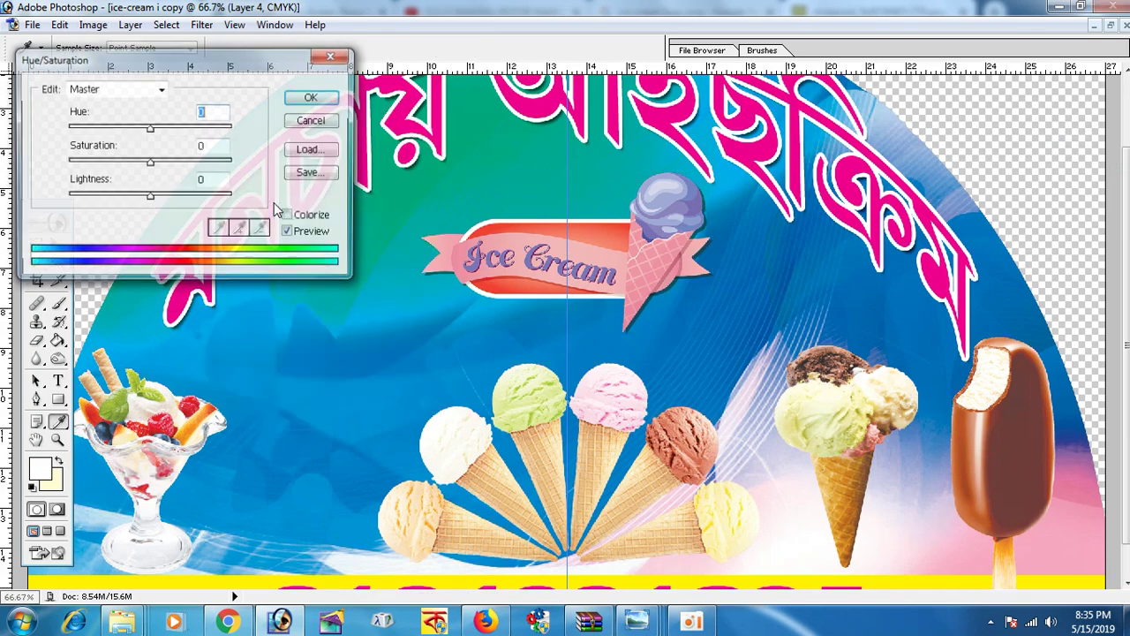
drag(152, 128, 109, 128)
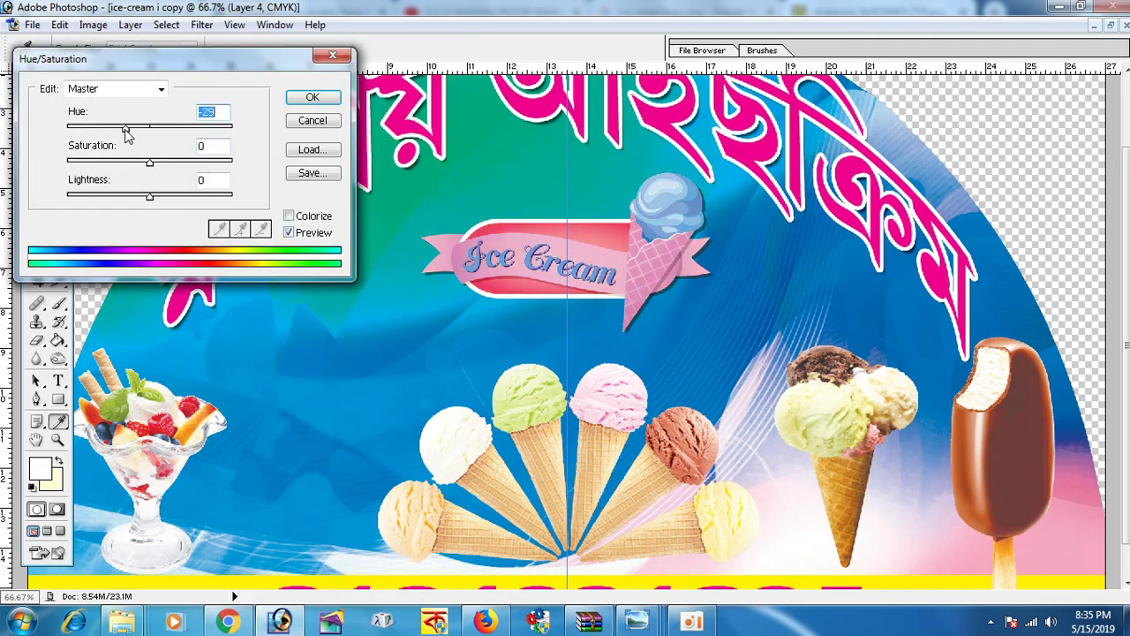
mouse_move(115, 128)
mouse_down()
mouse_move(72, 128)
mouse_move(150, 132)
mouse_up()
key(Return)
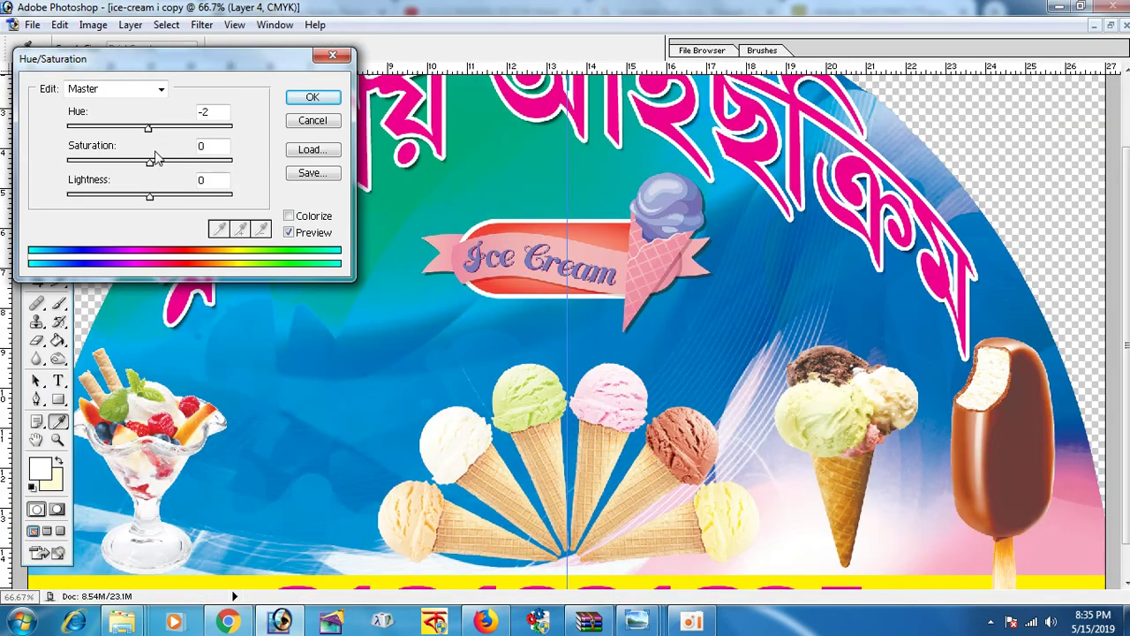
drag(150, 131, 227, 131)
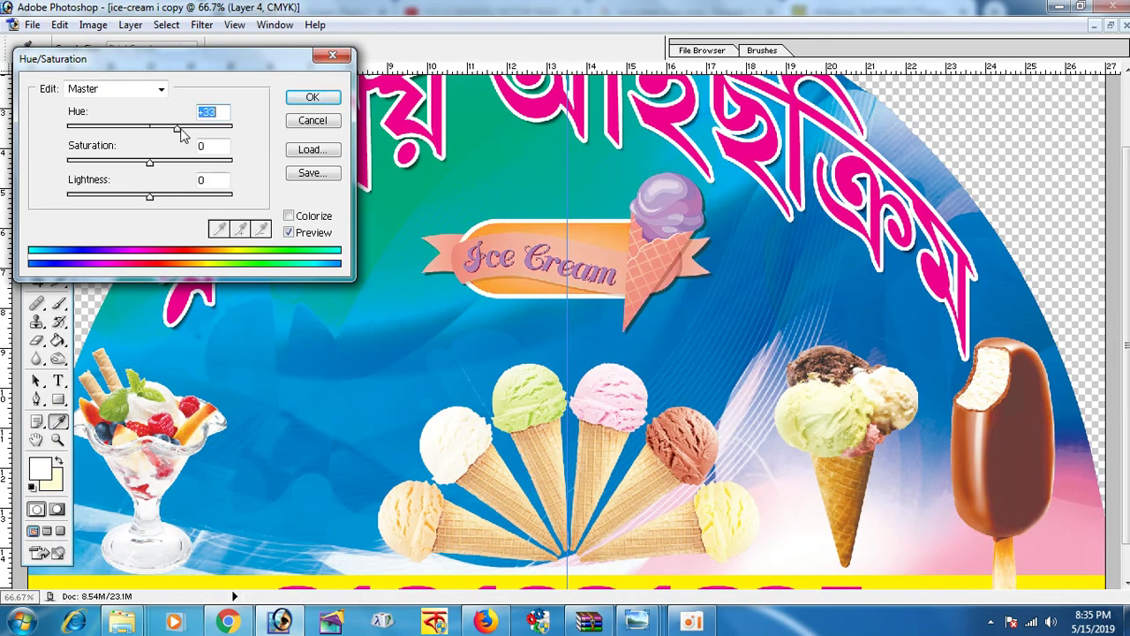
drag(210, 129, 209, 129)
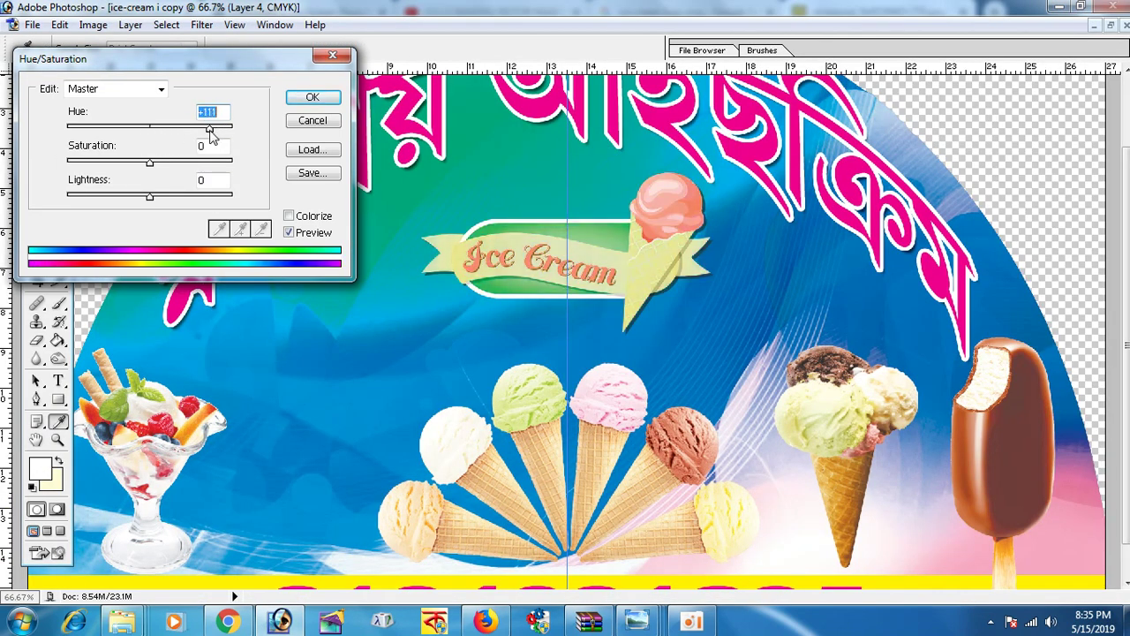
click(312, 97)
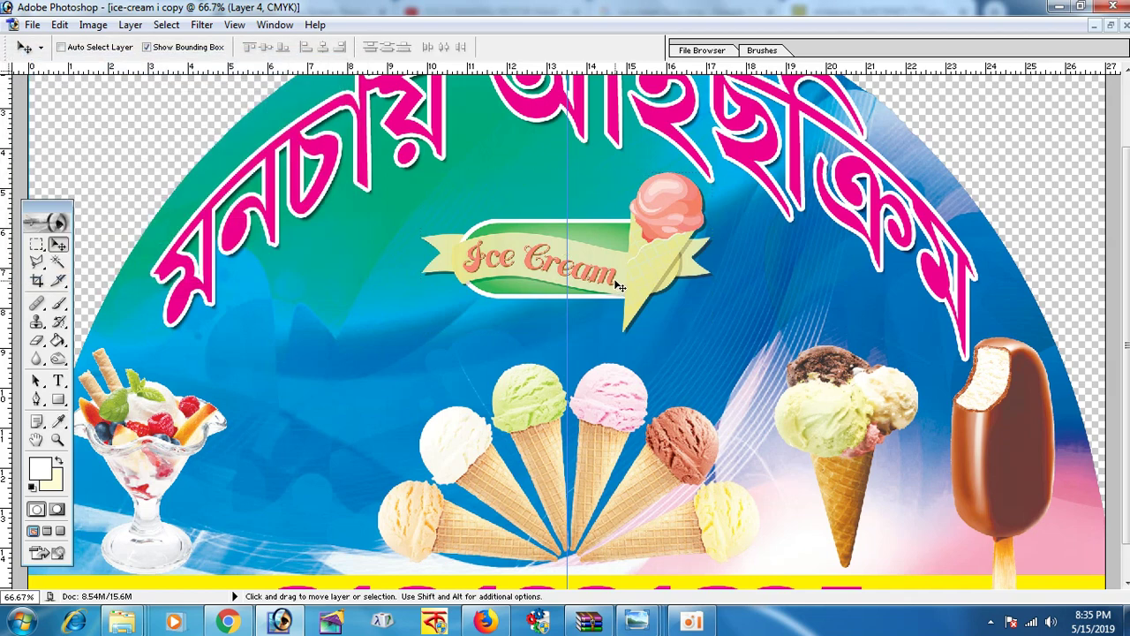
click(620, 286)
Close the cone image and open the pngio ice-cream cups result in a new tab
click(232, 622)
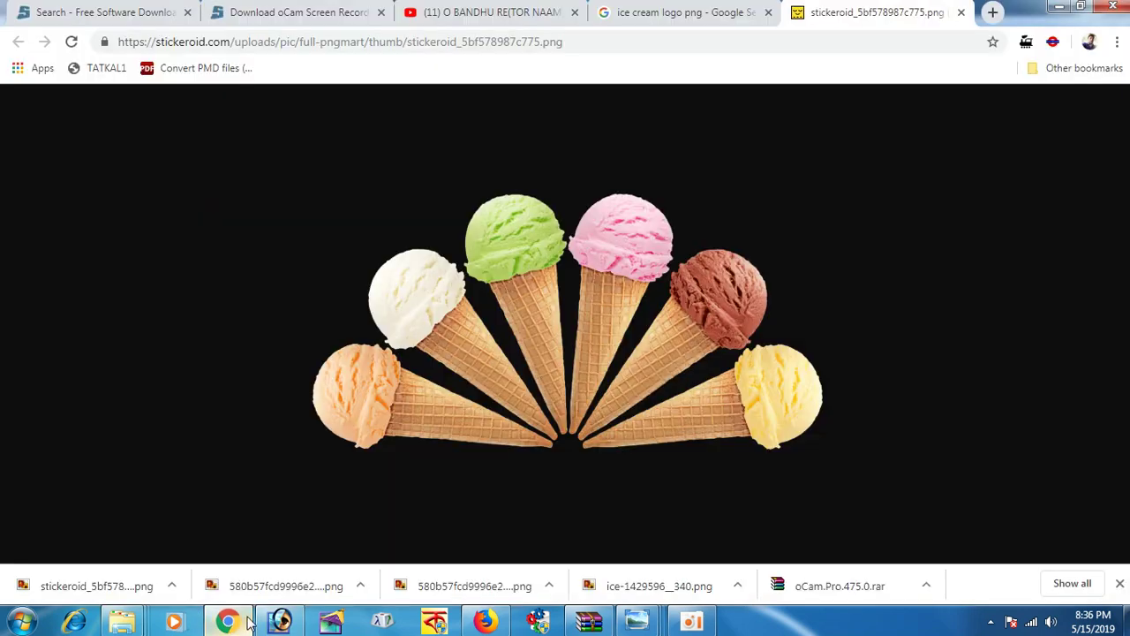
click(960, 13)
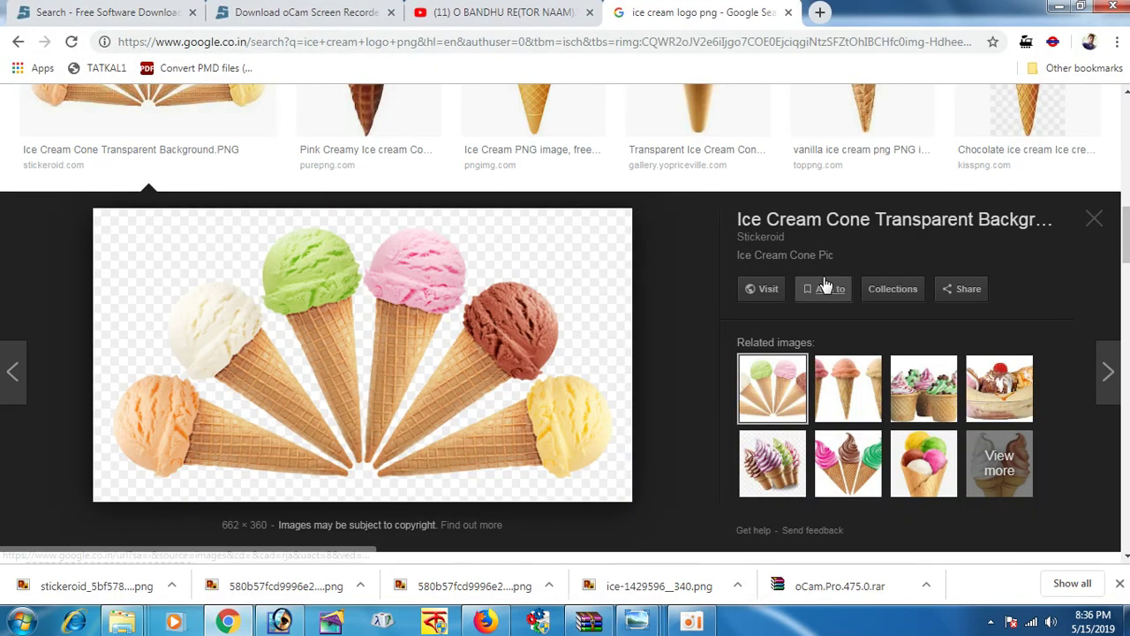
click(909, 304)
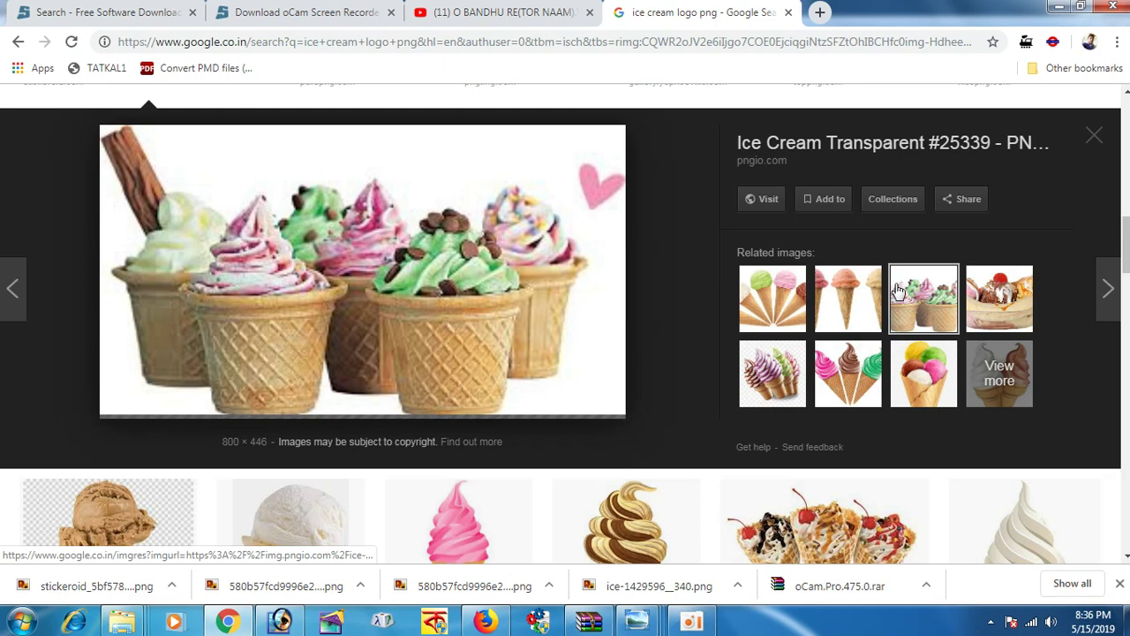
right_click(446, 306)
click(514, 429)
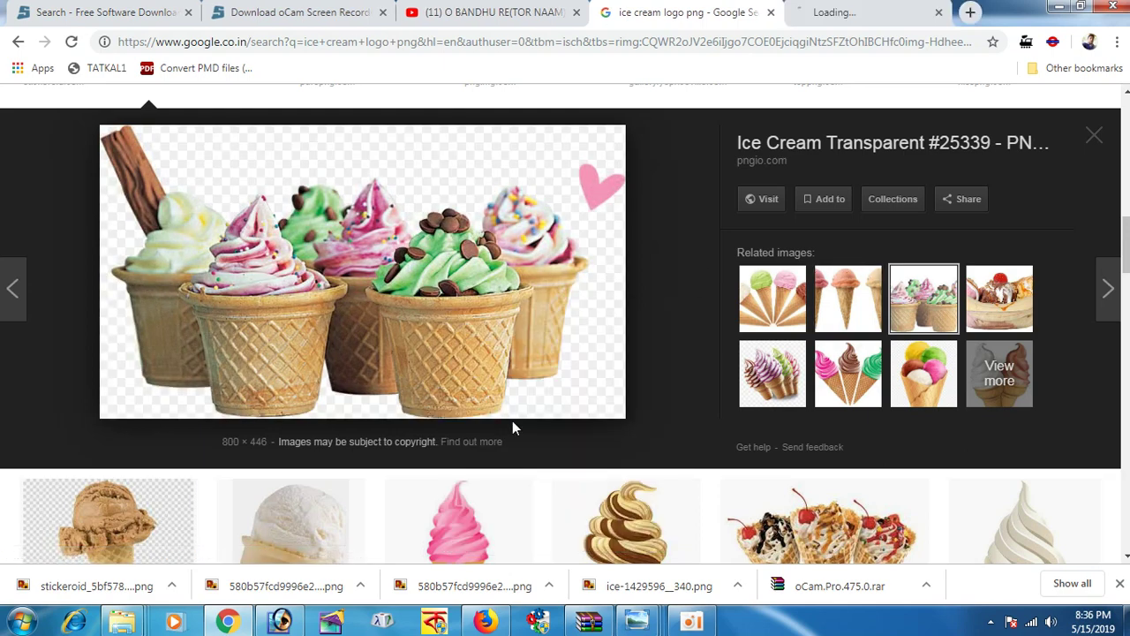
click(858, 14)
Save the ice-cream cups image and open the download in Adobe Photoshop
right_click(609, 307)
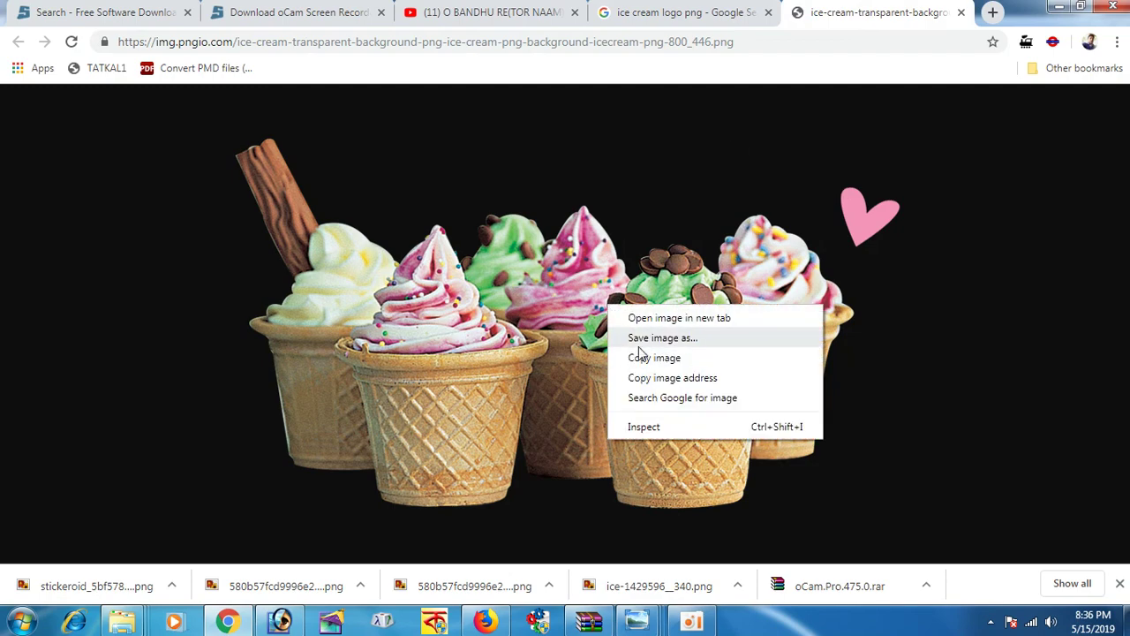
click(641, 338)
click(421, 366)
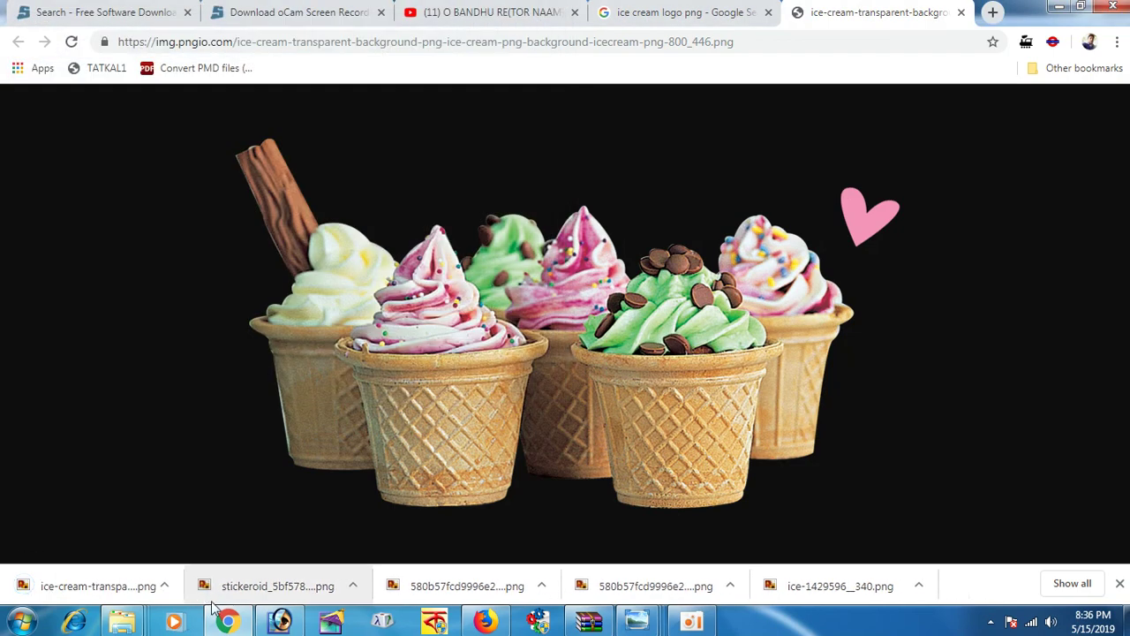
click(172, 586)
click(217, 479)
right_click(487, 322)
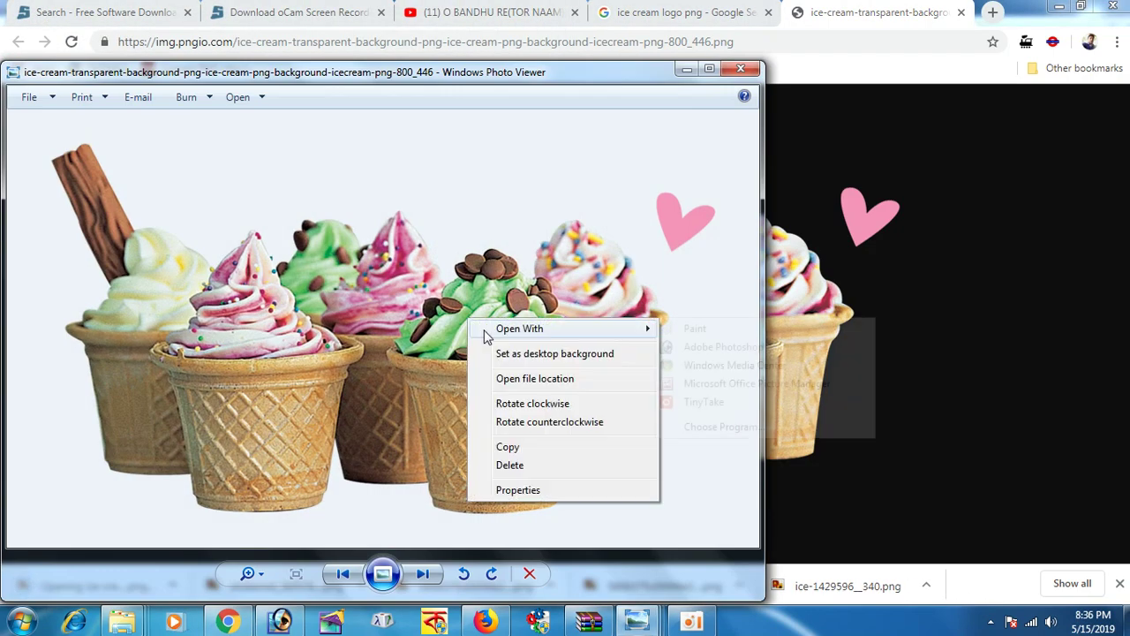
click(682, 345)
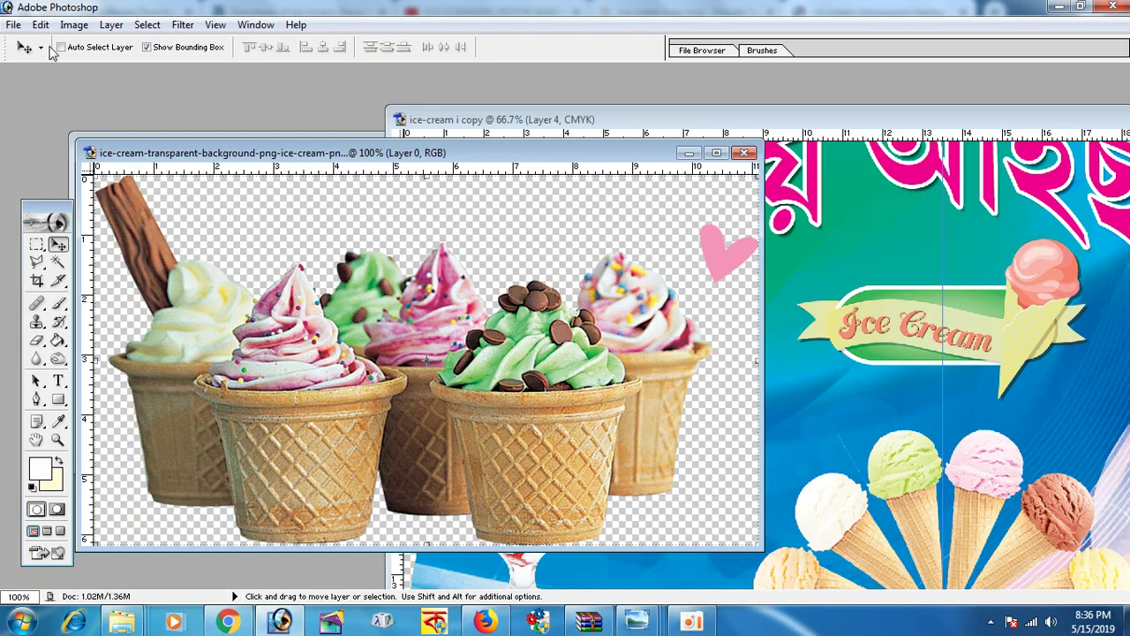
Lighten the ice-cream cups image with Apply Image in Screen mode at 80%
click(74, 25)
click(84, 113)
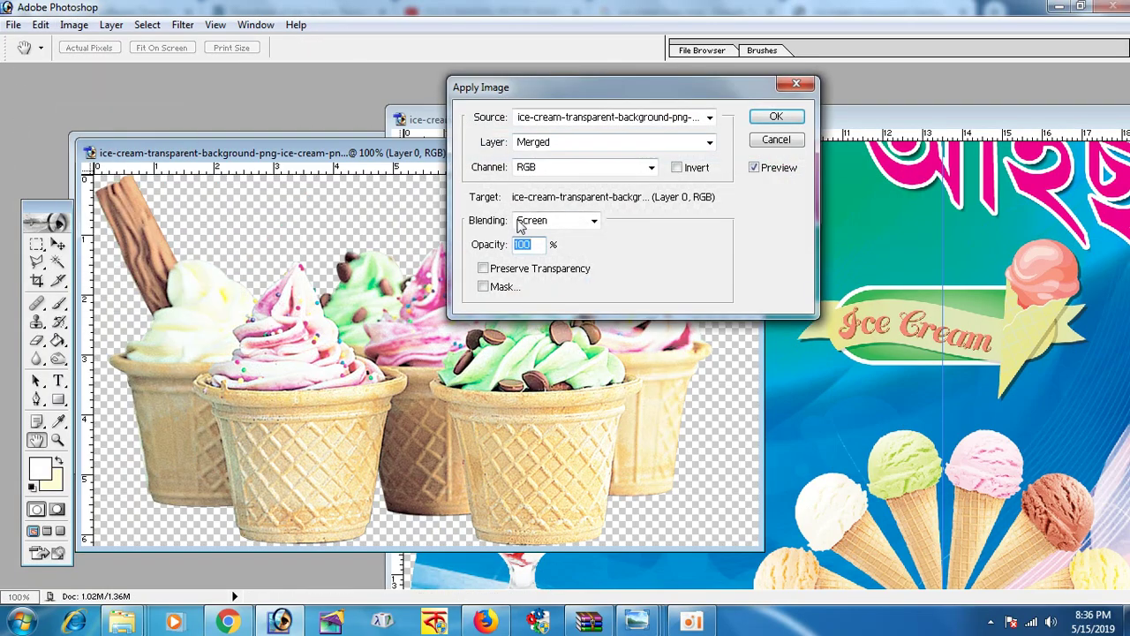
double_click(533, 244)
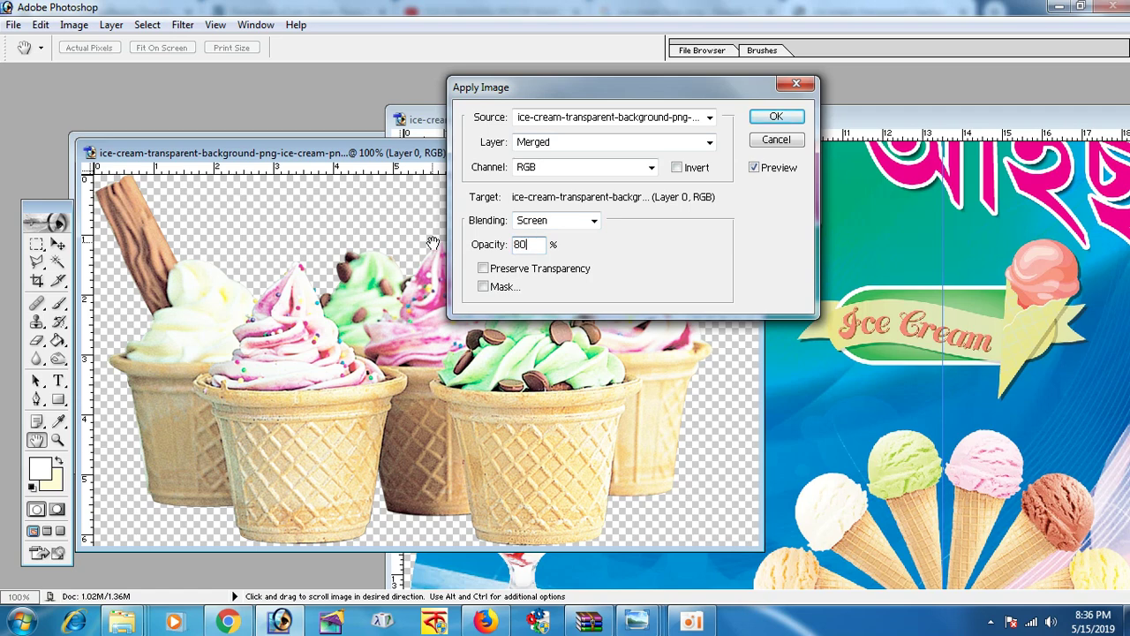
key(Return)
Bring the cups into the banner, scale them to about 60%, and place them beside the sundae
key(v)
drag(480, 365, 850, 404)
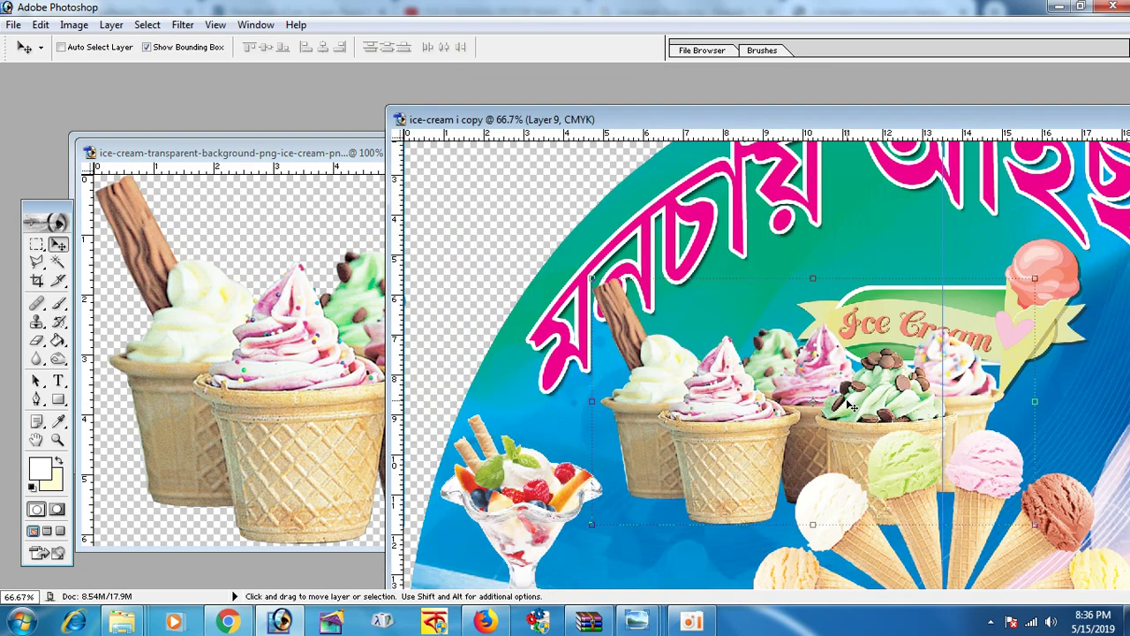
key(ctrl+0)
drag(858, 407, 787, 452)
drag(865, 358, 746, 433)
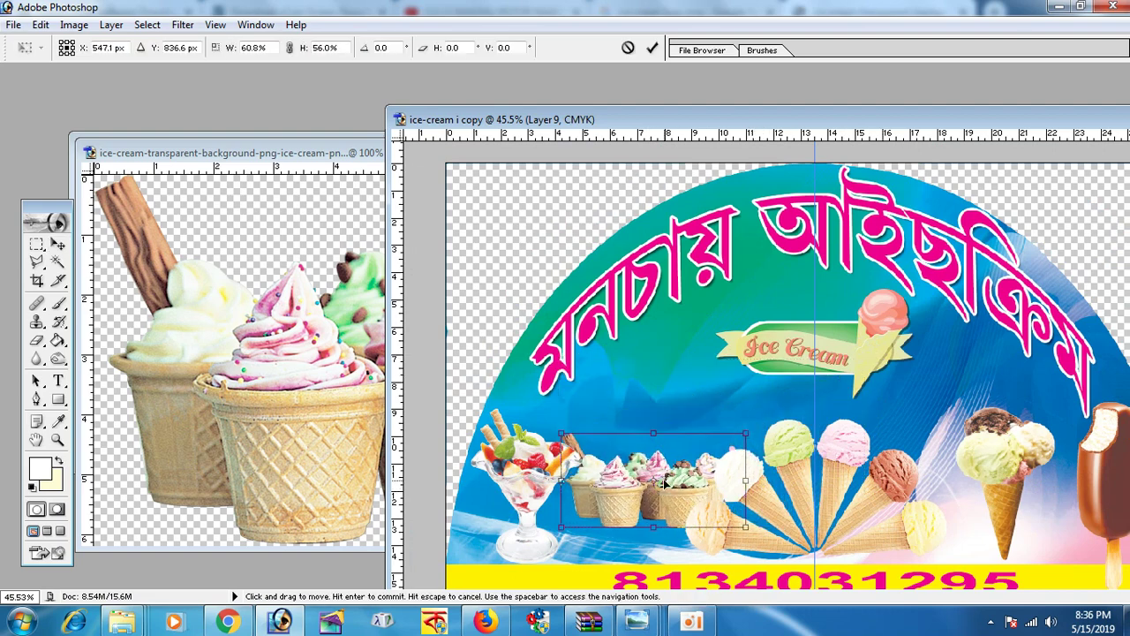
key(Return)
drag(667, 484, 657, 512)
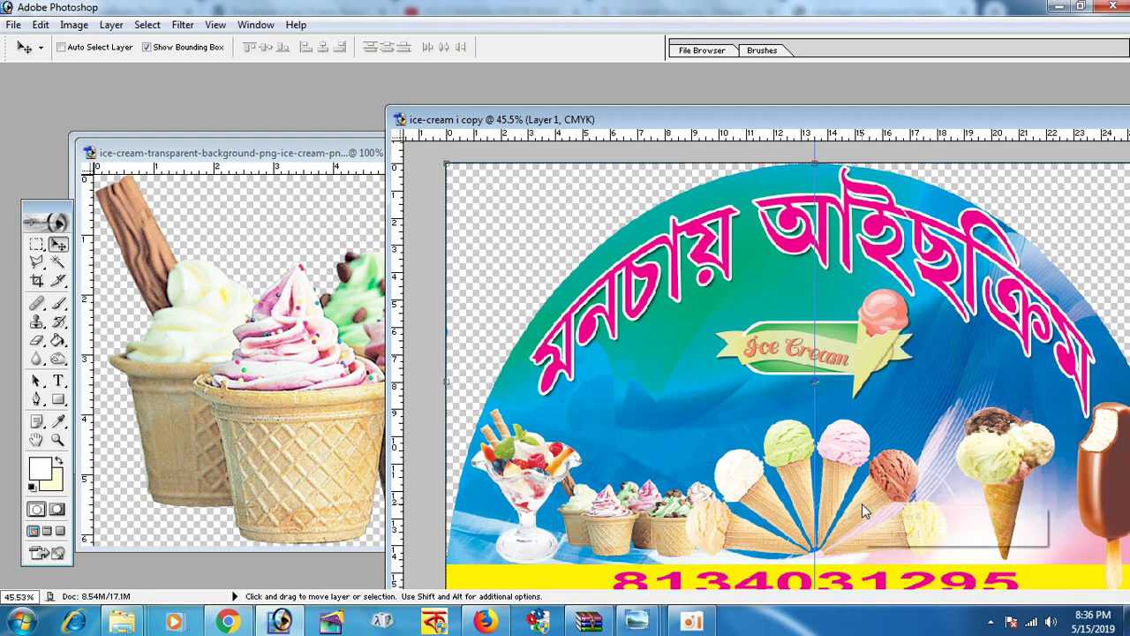
Shift the cone fan, the three-scoop cone and the small cups slightly right
drag(878, 505, 915, 502)
right_click(980, 468)
click(997, 476)
drag(1010, 481, 1024, 473)
right_click(908, 491)
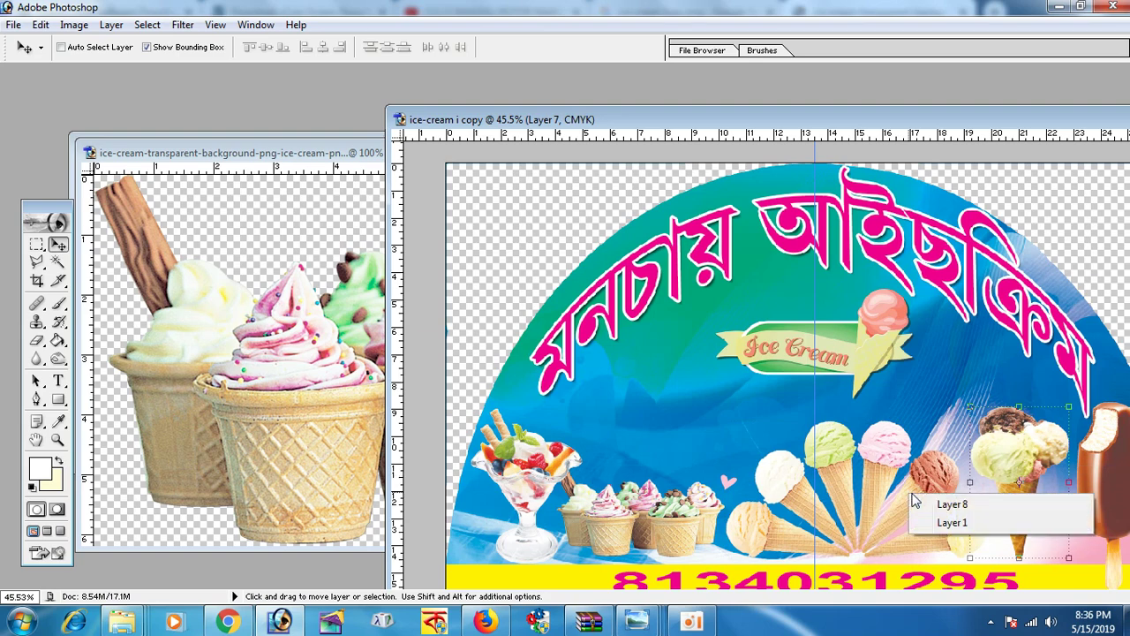
click(936, 500)
drag(910, 488, 917, 486)
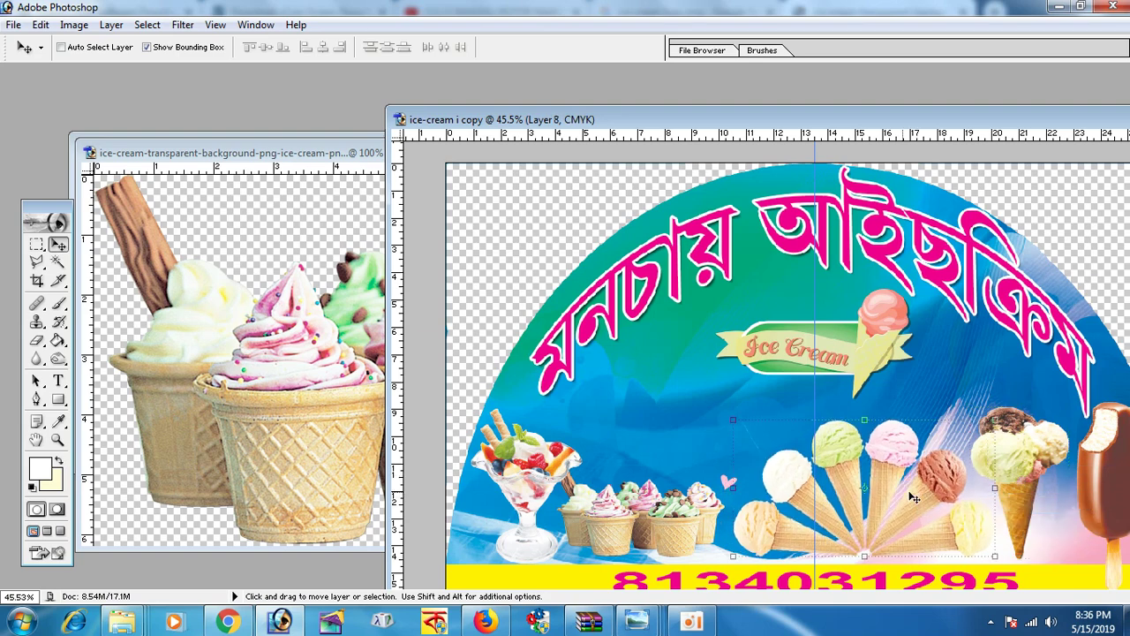
right_click(693, 527)
click(719, 527)
drag(693, 527, 697, 527)
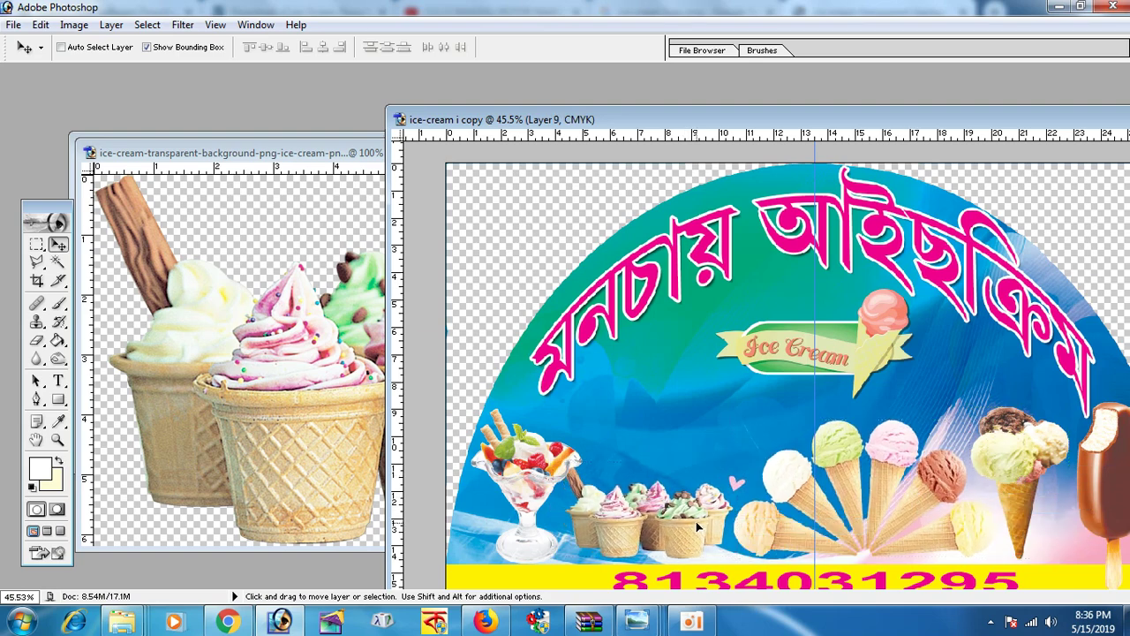
right_click(522, 497)
click(600, 505)
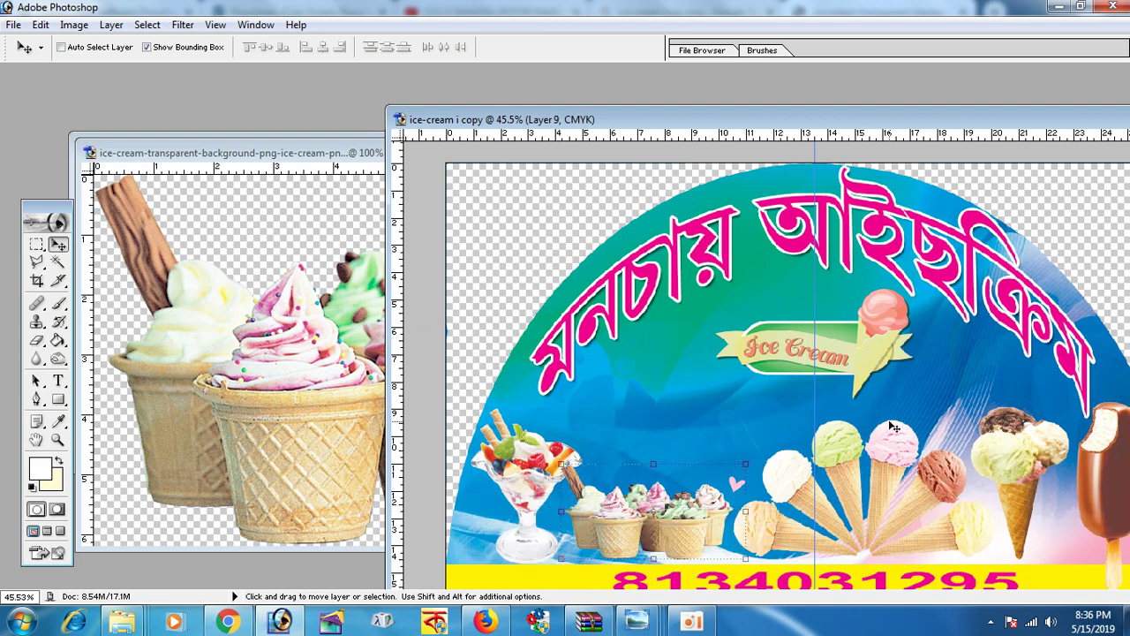
Check the cones up close, then nudge the three-scoop cone and chocolate bar right
key(ctrl+0)
double_click(984, 121)
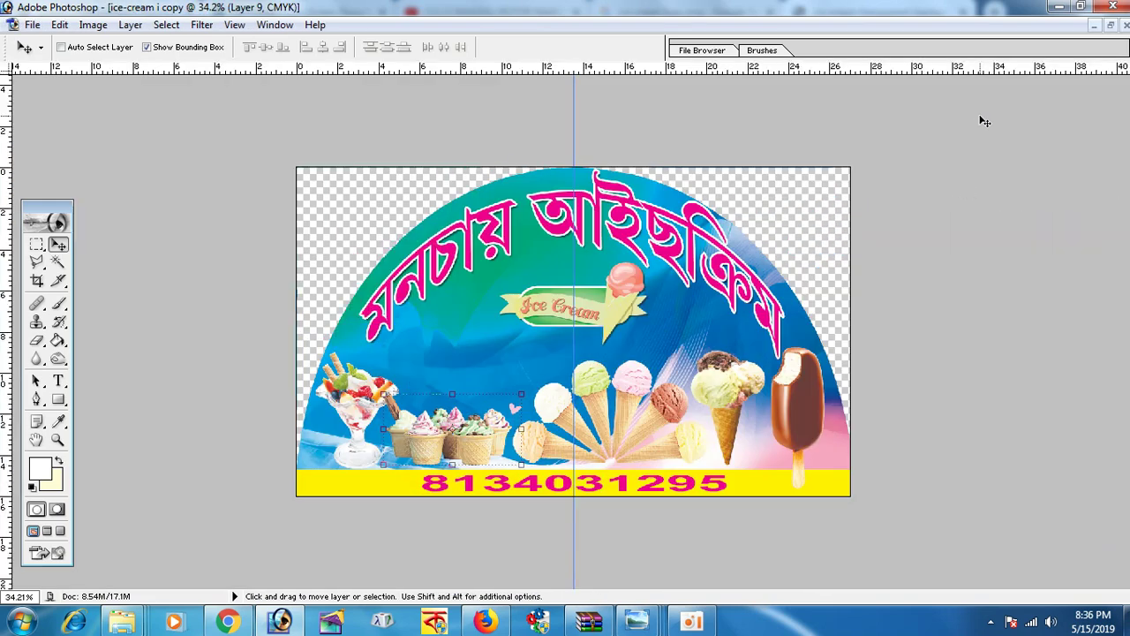
click(58, 440)
click(755, 370)
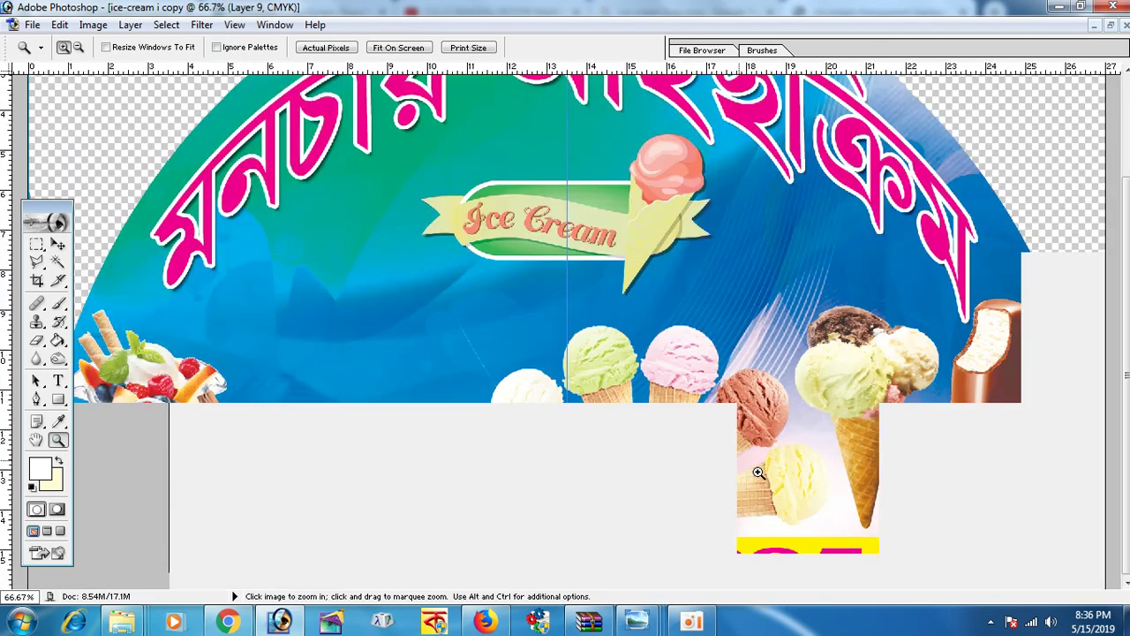
click(767, 475)
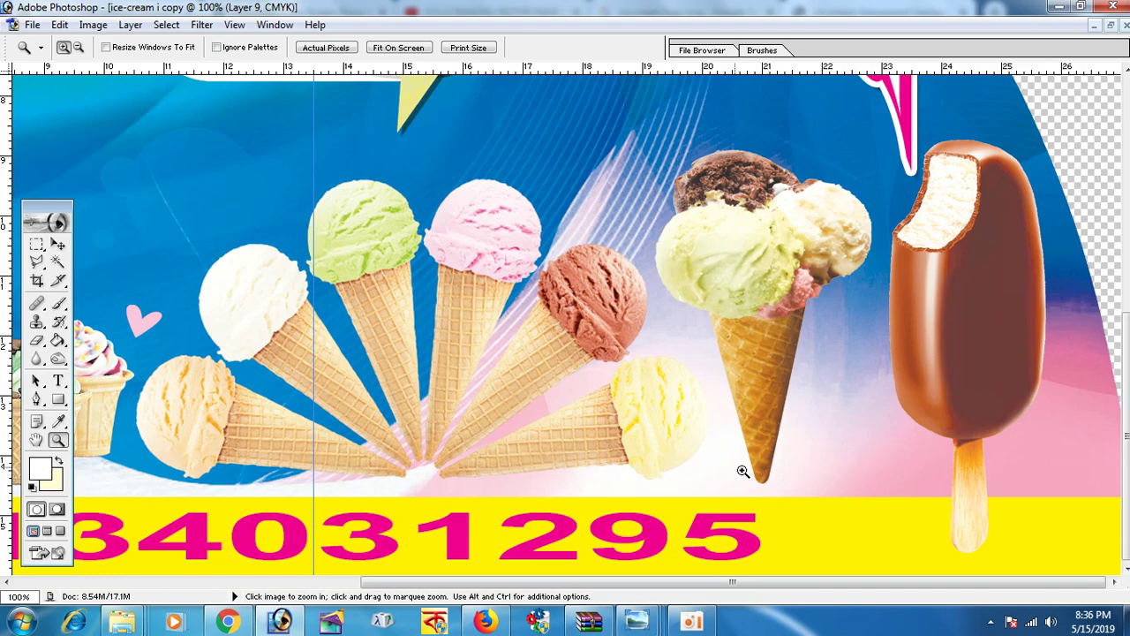
alt+click(701, 459)
click(57, 244)
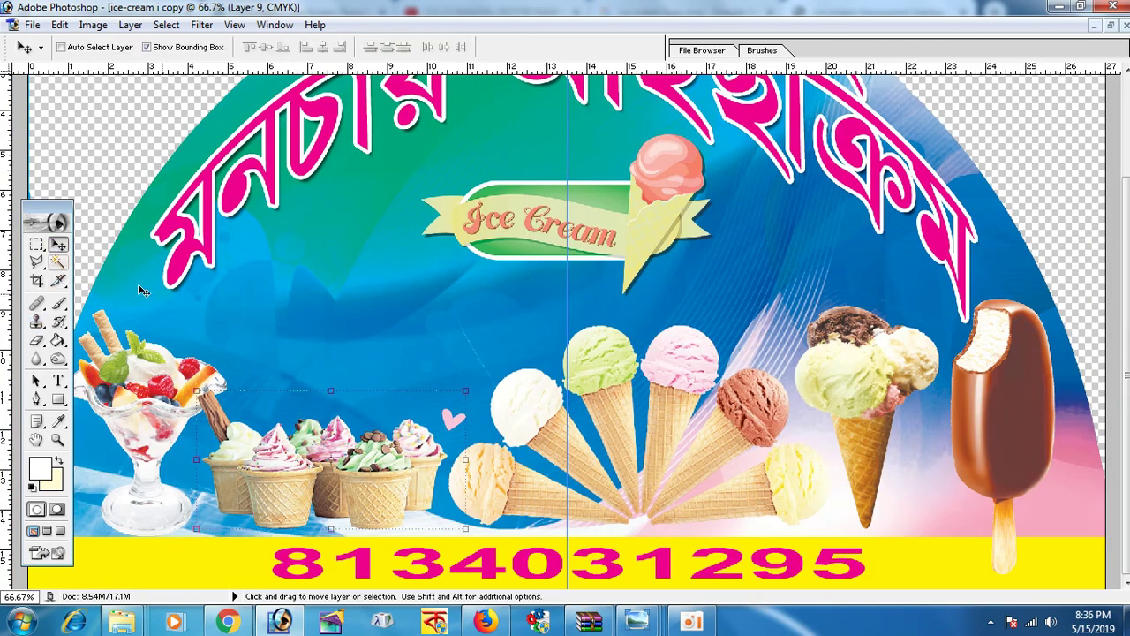
drag(863, 387, 883, 396)
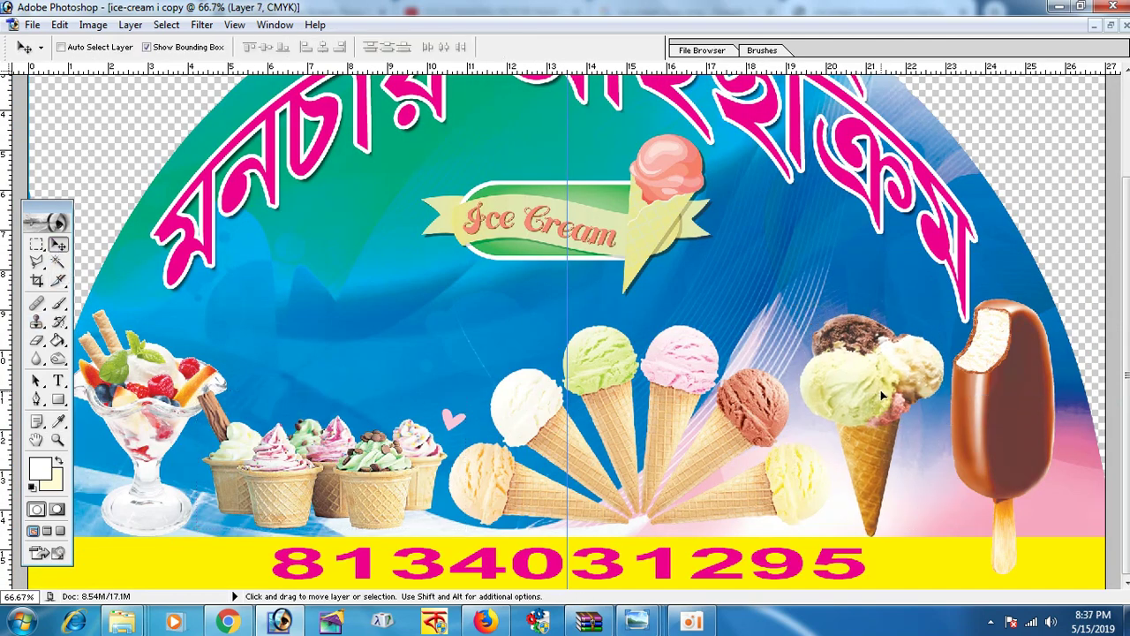
right_click(991, 427)
click(1002, 433)
drag(1015, 415, 1020, 410)
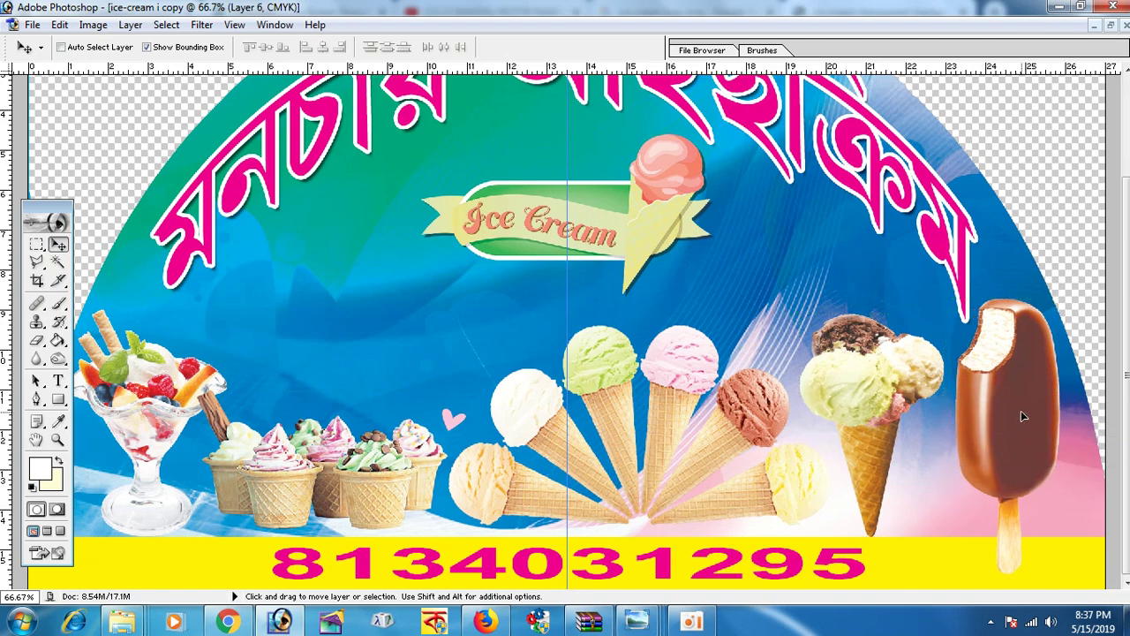
Select the sundae's layer and nudge the sundae slightly
right_click(382, 492)
click(394, 500)
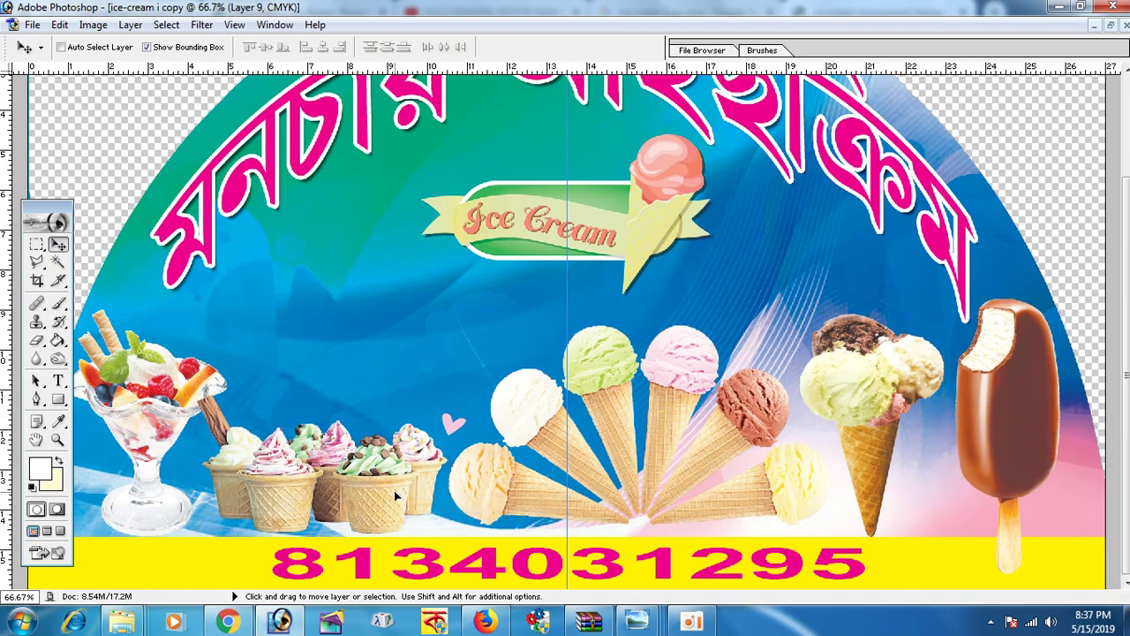
right_click(162, 410)
click(166, 419)
drag(164, 417, 162, 420)
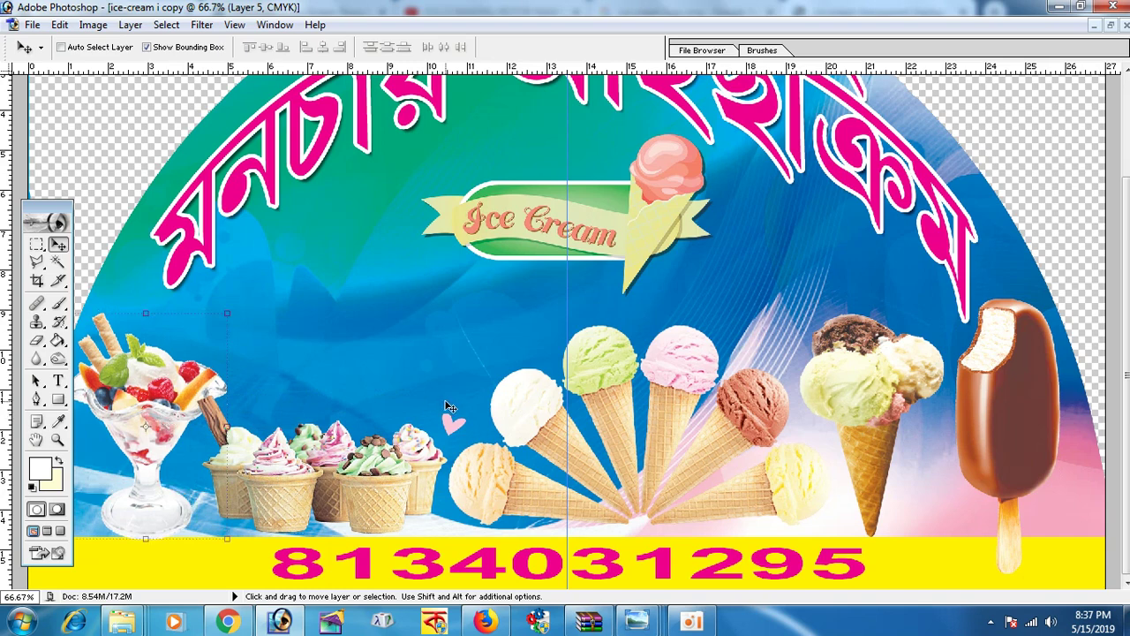
Delete the yellow strip layer behind the phone number, then open the Start menu
right_click(221, 565)
click(226, 575)
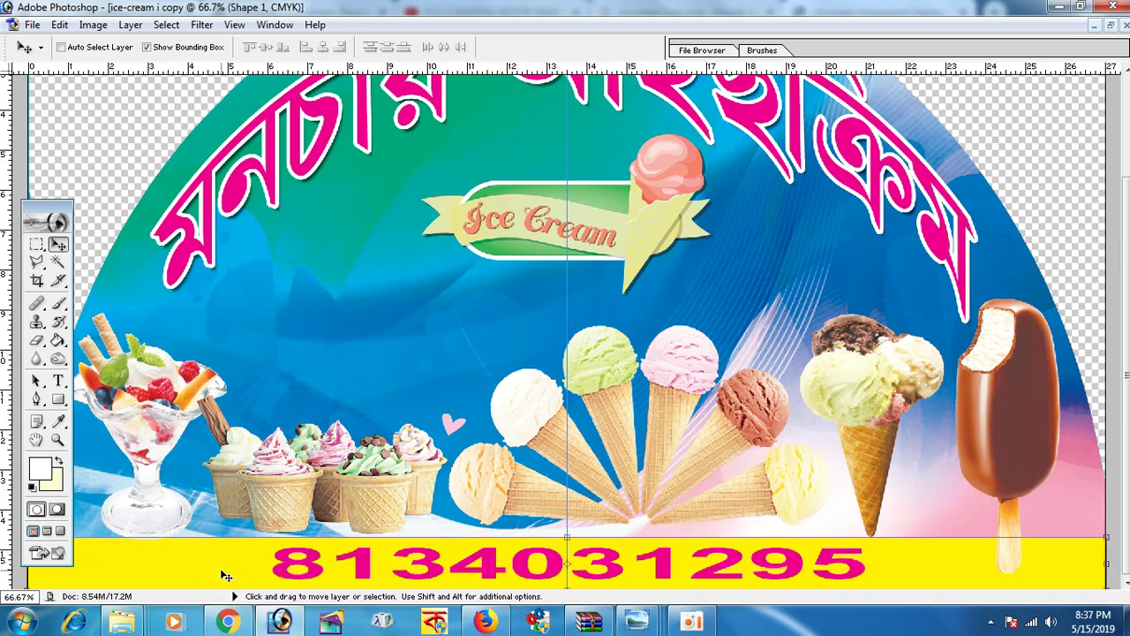
key(alt+l)
key(d)
key(Return)
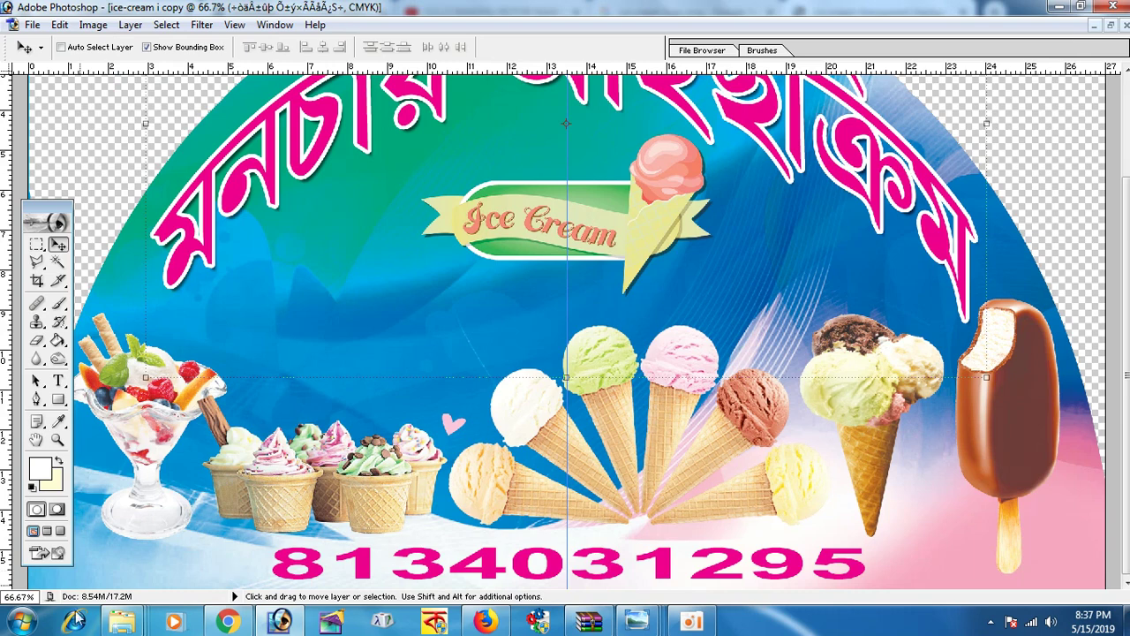
click(57, 439)
click(19, 622)
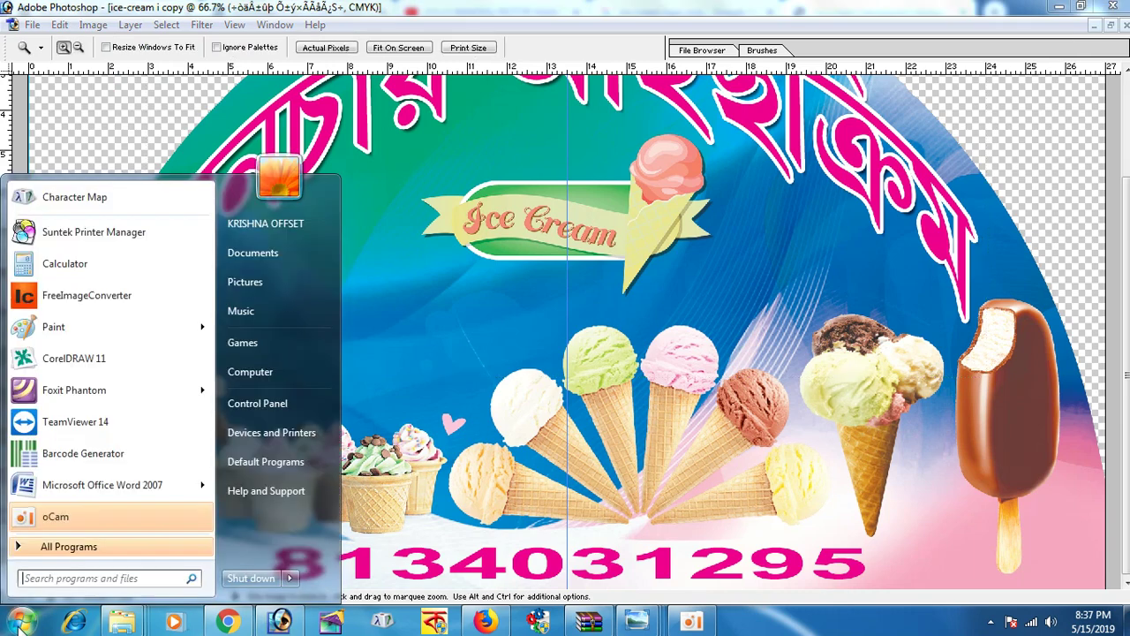
Launch CorelDRAW 11, start a new graphic, and draw a wide blue rectangle mid-page
click(89, 362)
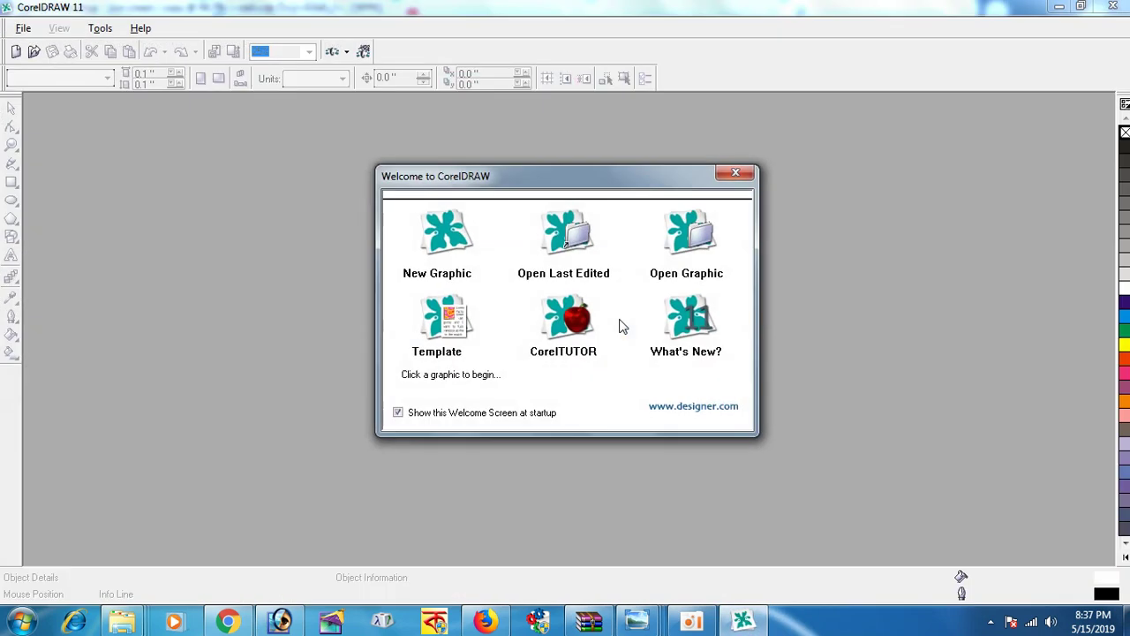
click(439, 228)
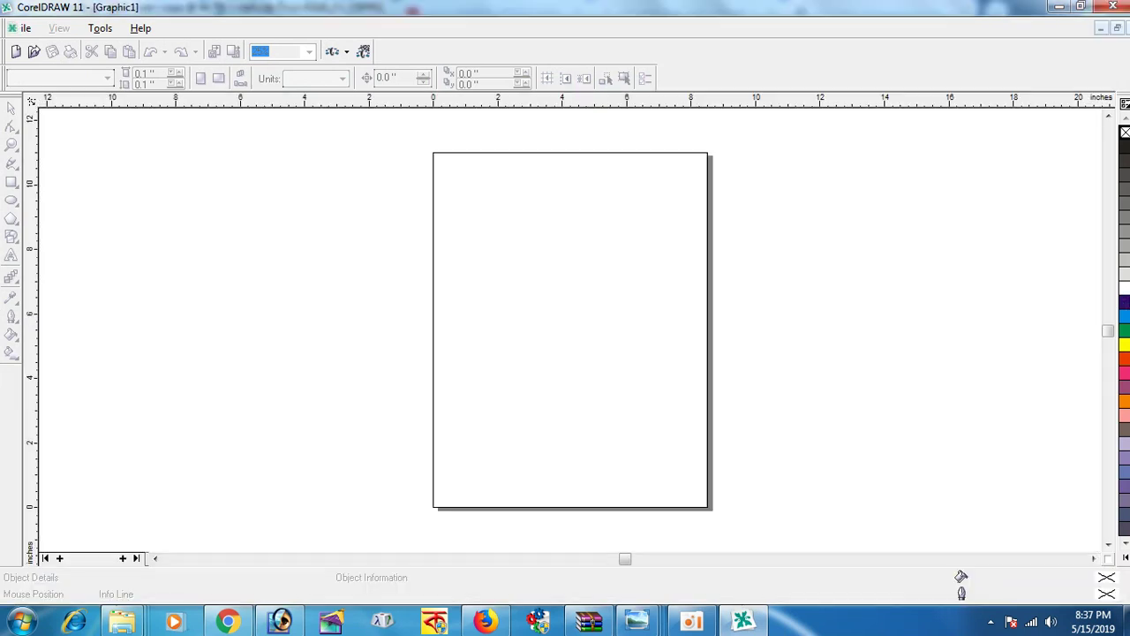
click(12, 182)
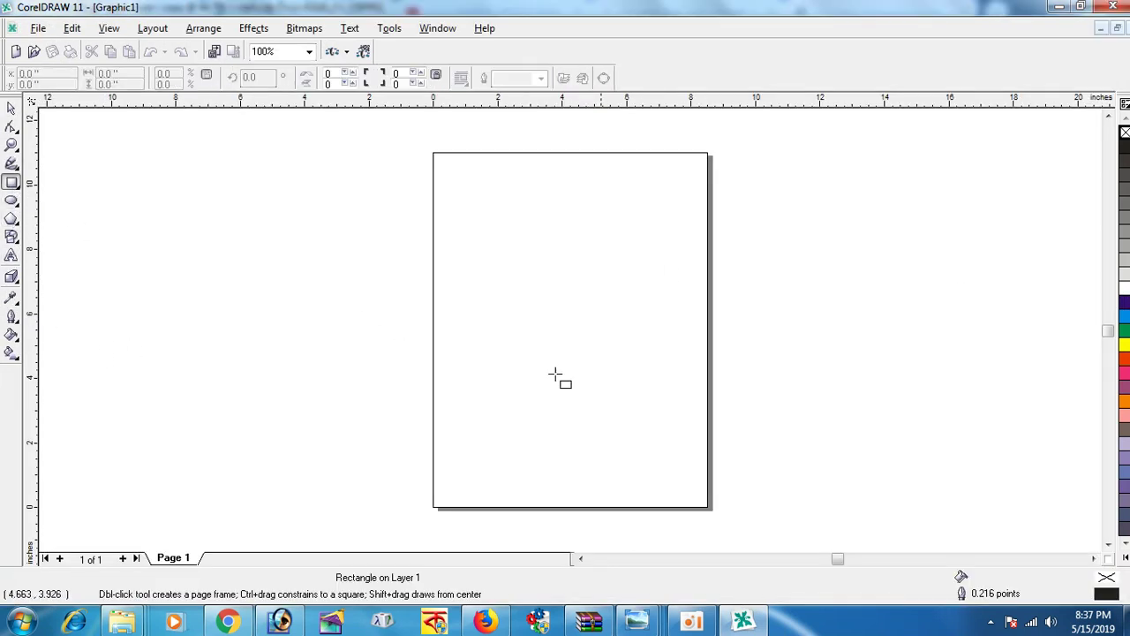
drag(441, 307, 693, 376)
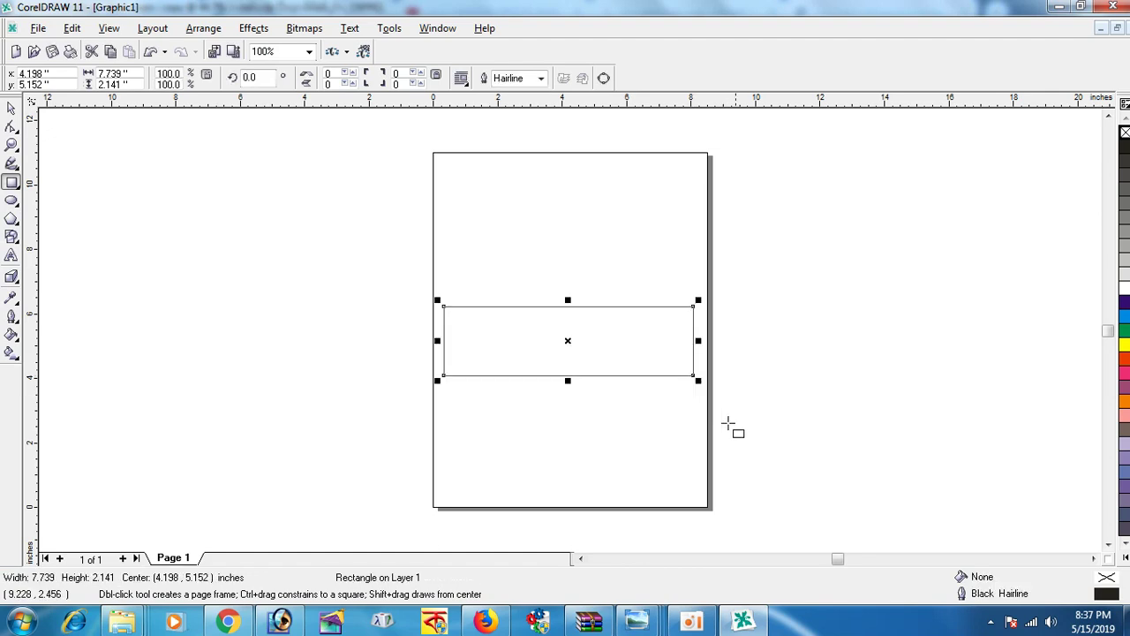
click(1123, 302)
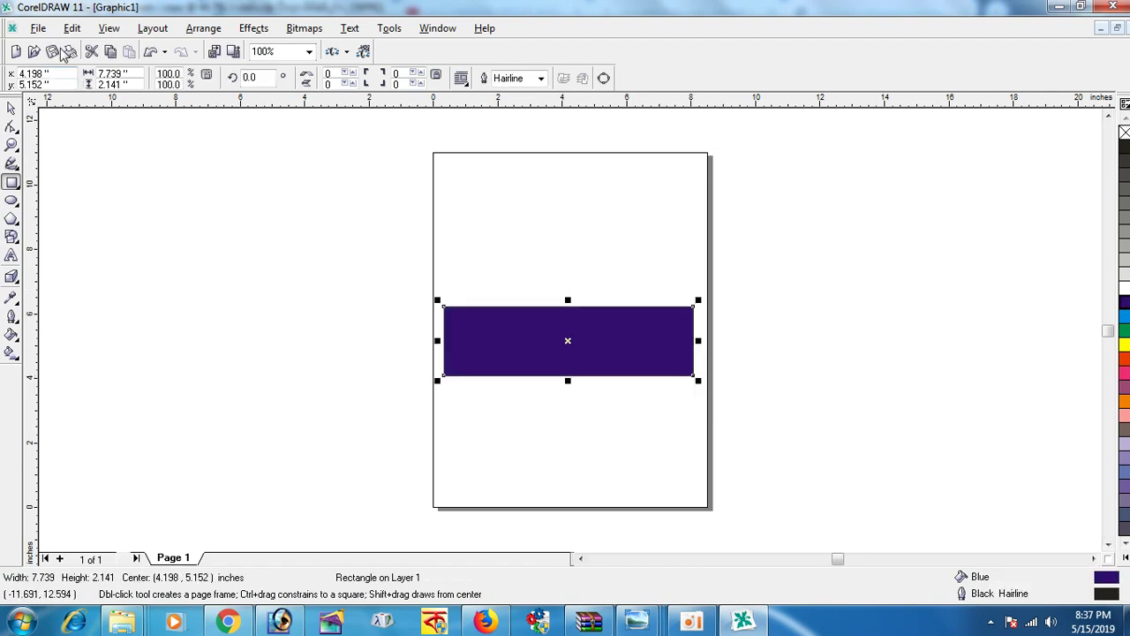
Give the rectangle a fountain fill from dark purple to yellow
click(12, 334)
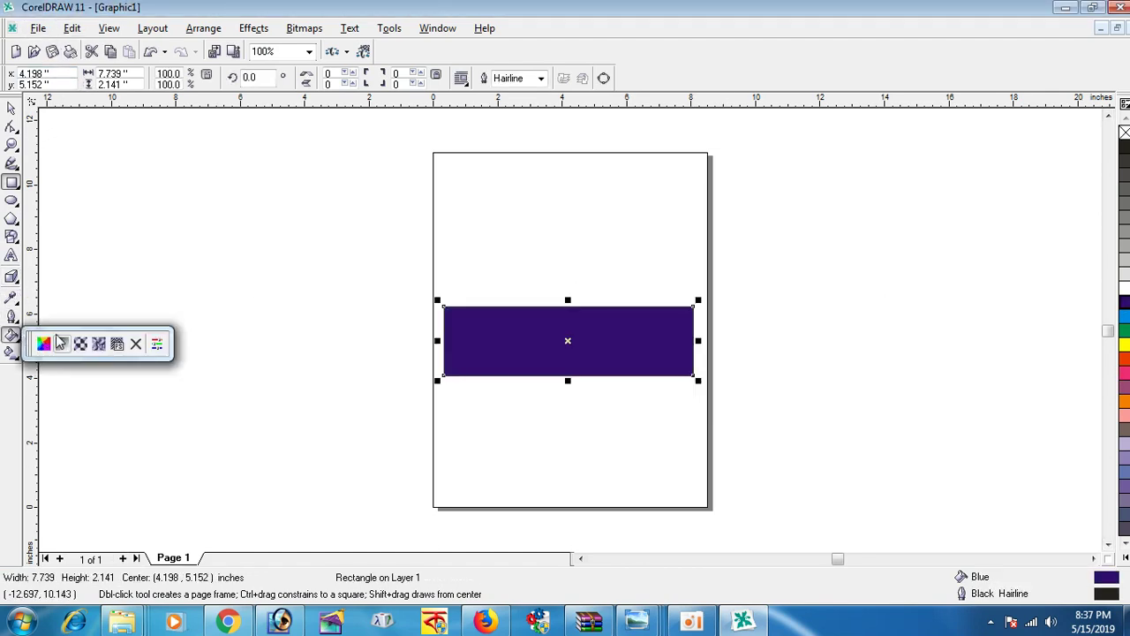
click(62, 345)
click(469, 316)
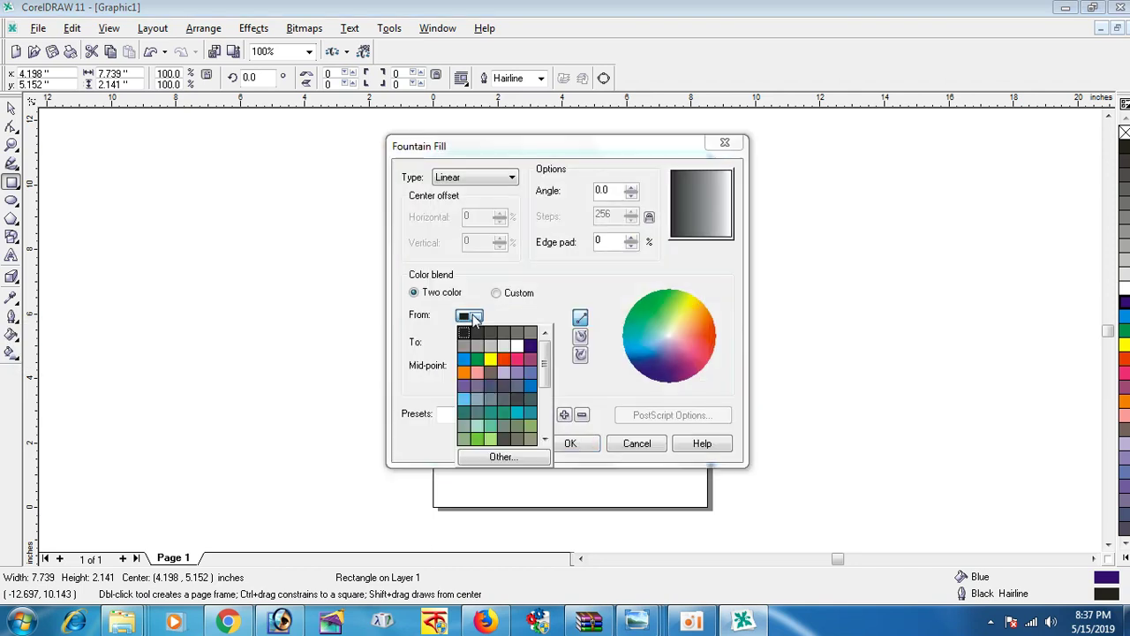
click(529, 346)
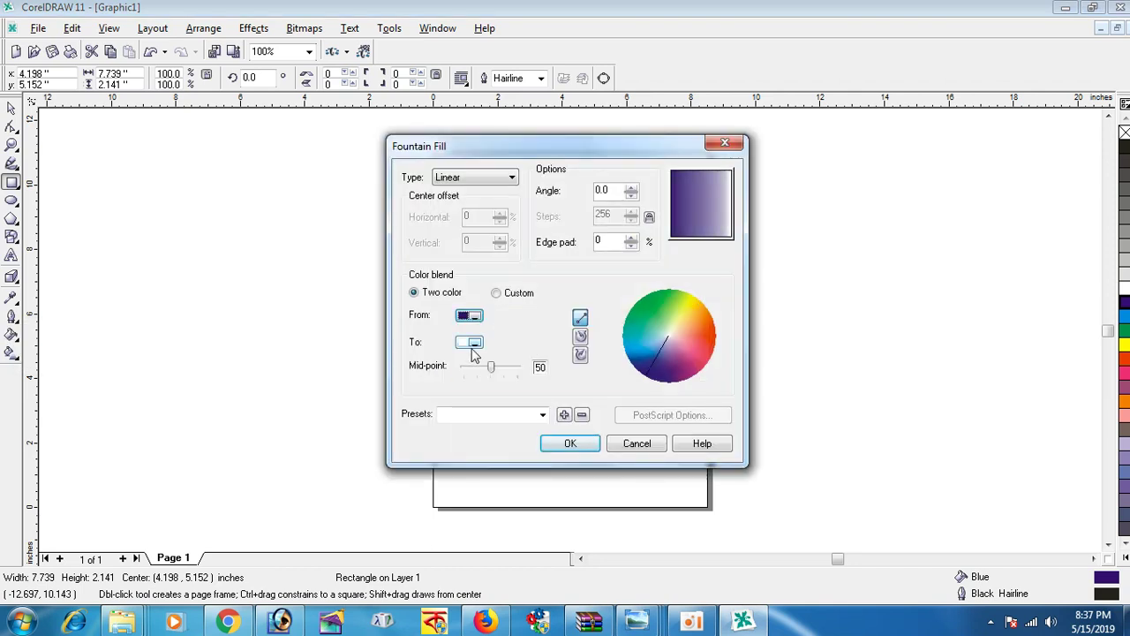
click(474, 344)
click(490, 372)
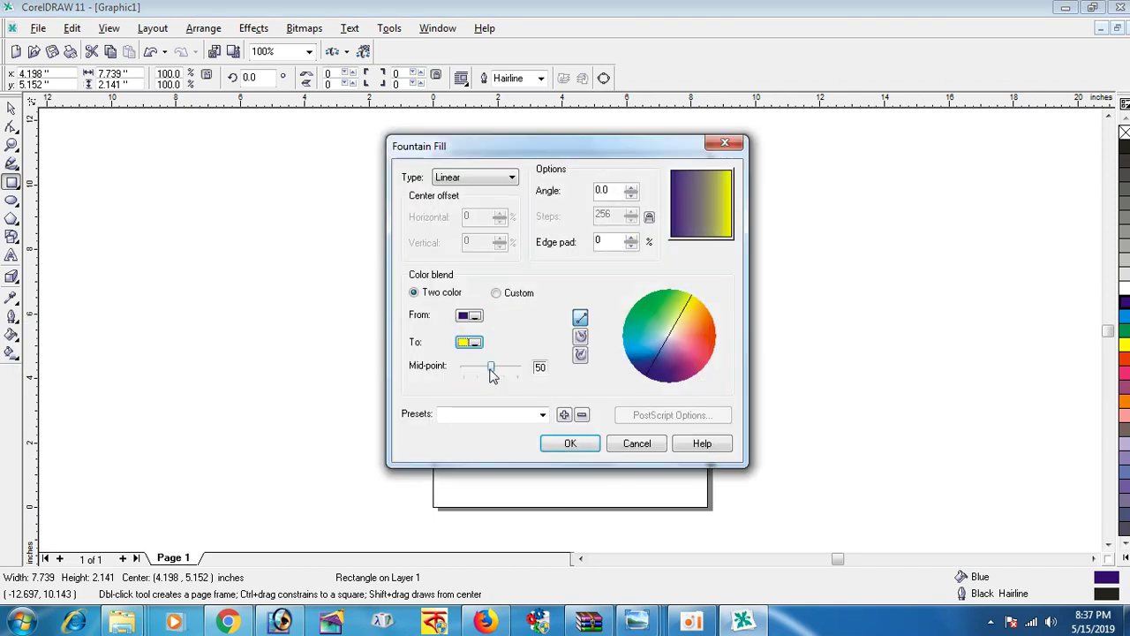
click(570, 445)
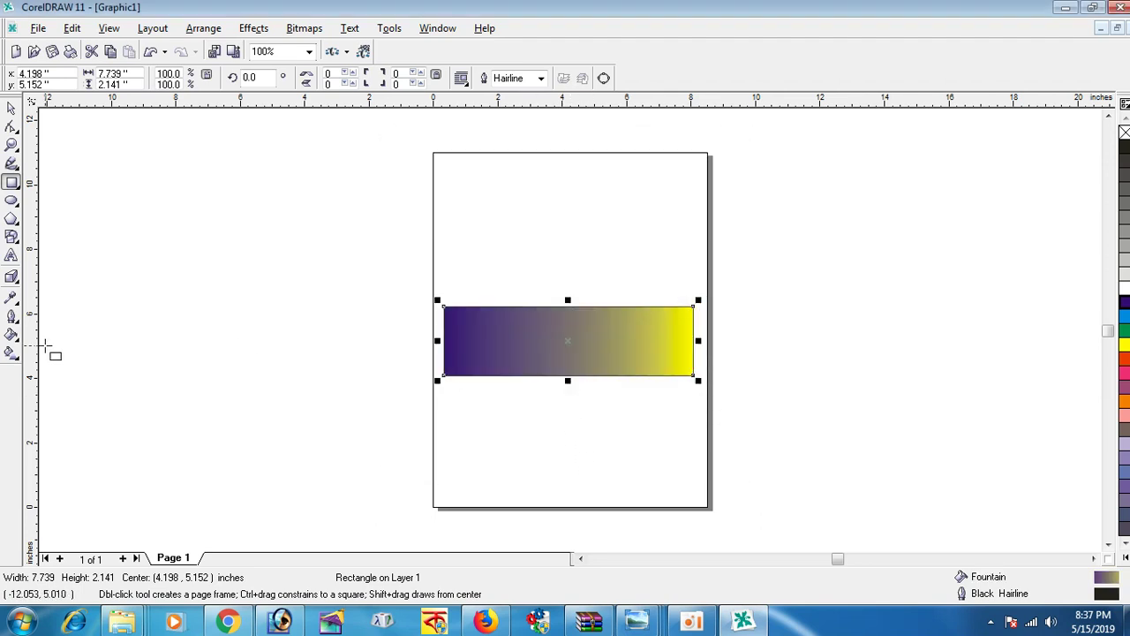
click(13, 338)
Change the fountain fill's end colour from yellow to light blue
click(66, 345)
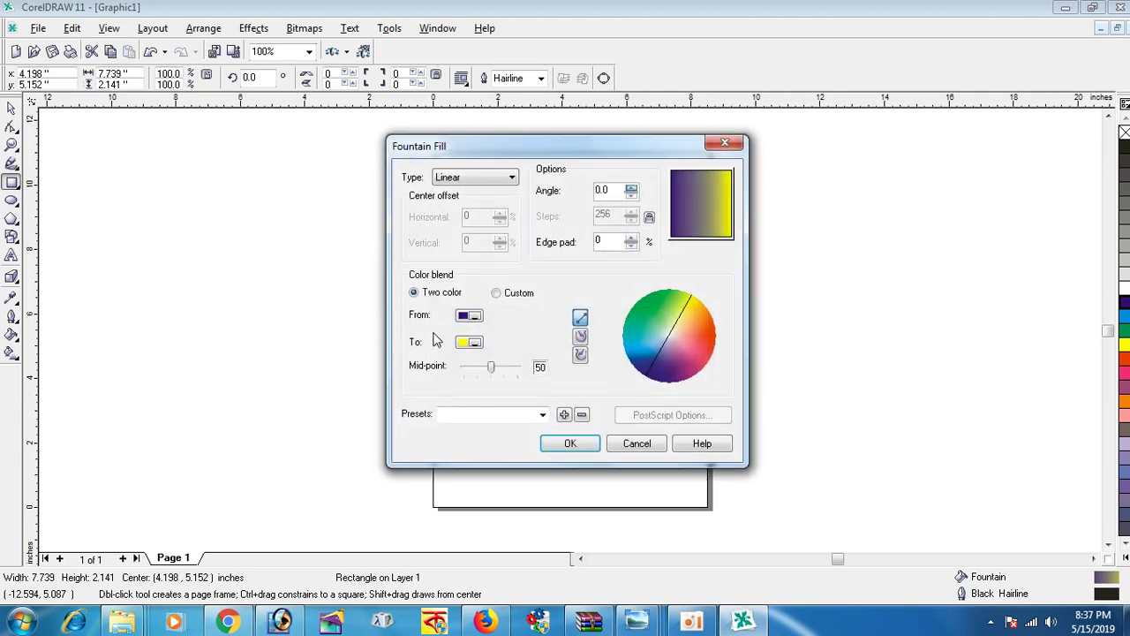
click(473, 343)
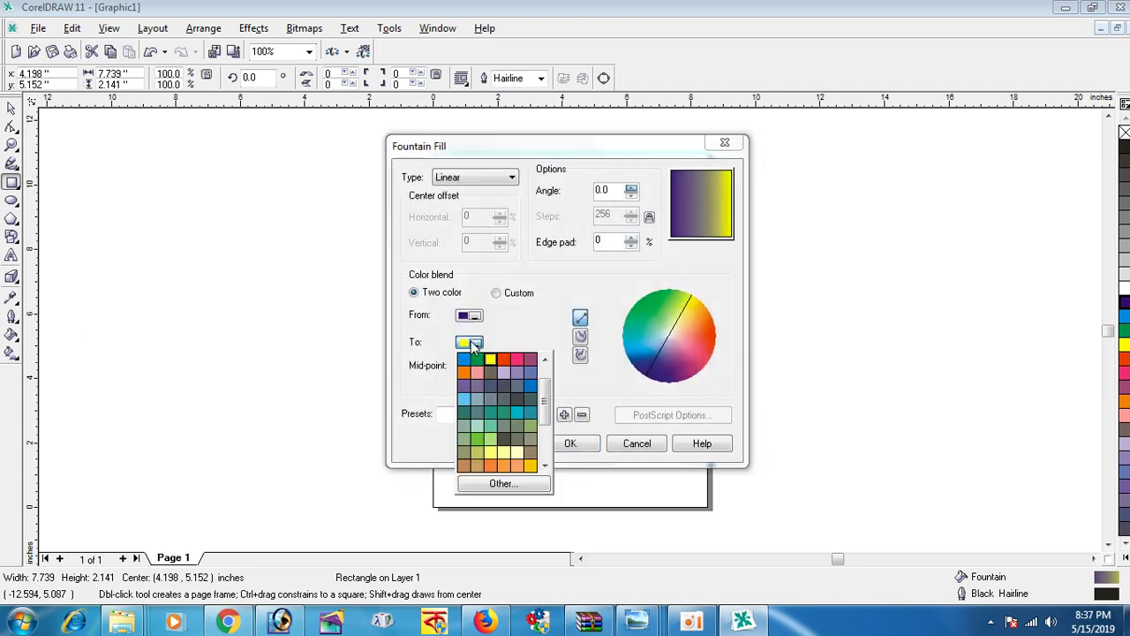
click(466, 397)
click(571, 443)
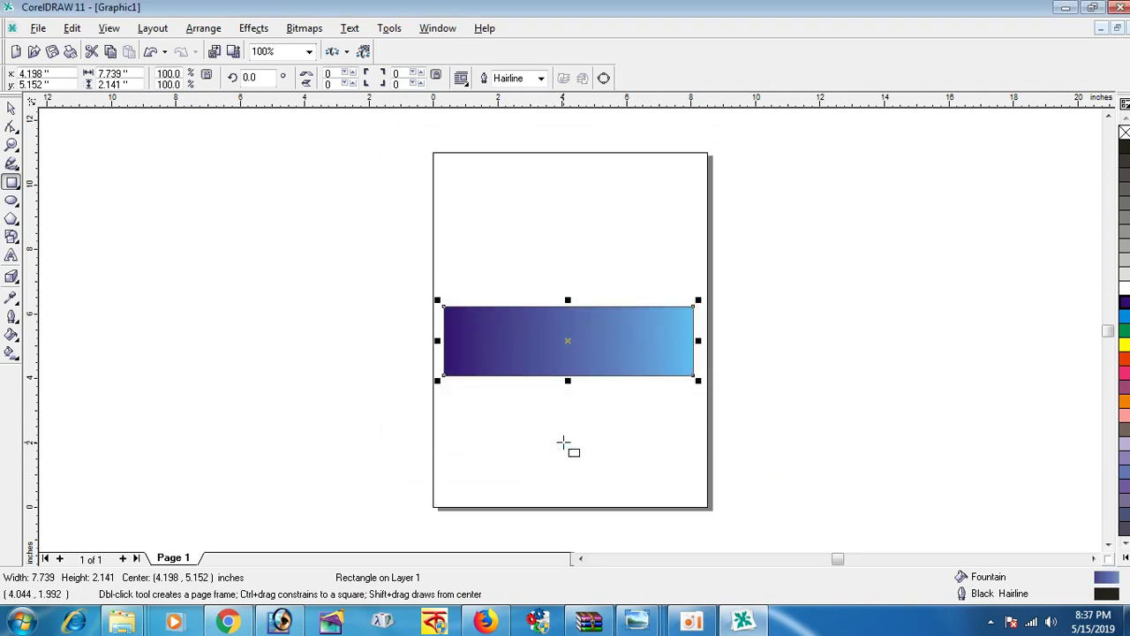
Export the gradient rectangle as a JPEG and minimize CorelDRAW to return to Photoshop
click(38, 28)
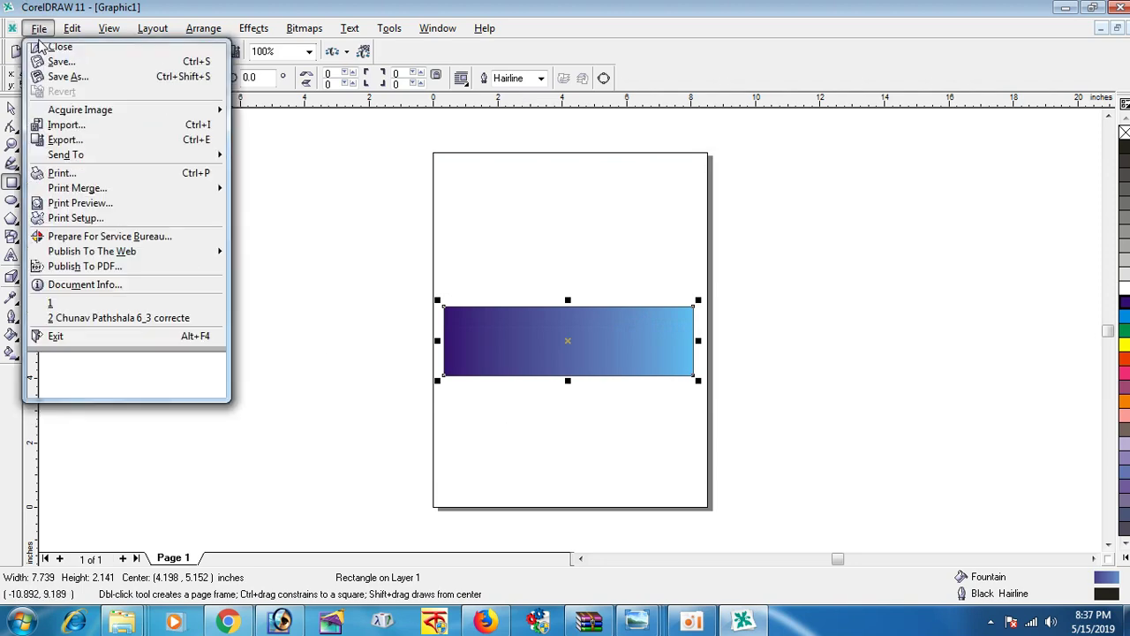
key(Escape)
click(486, 317)
click(643, 451)
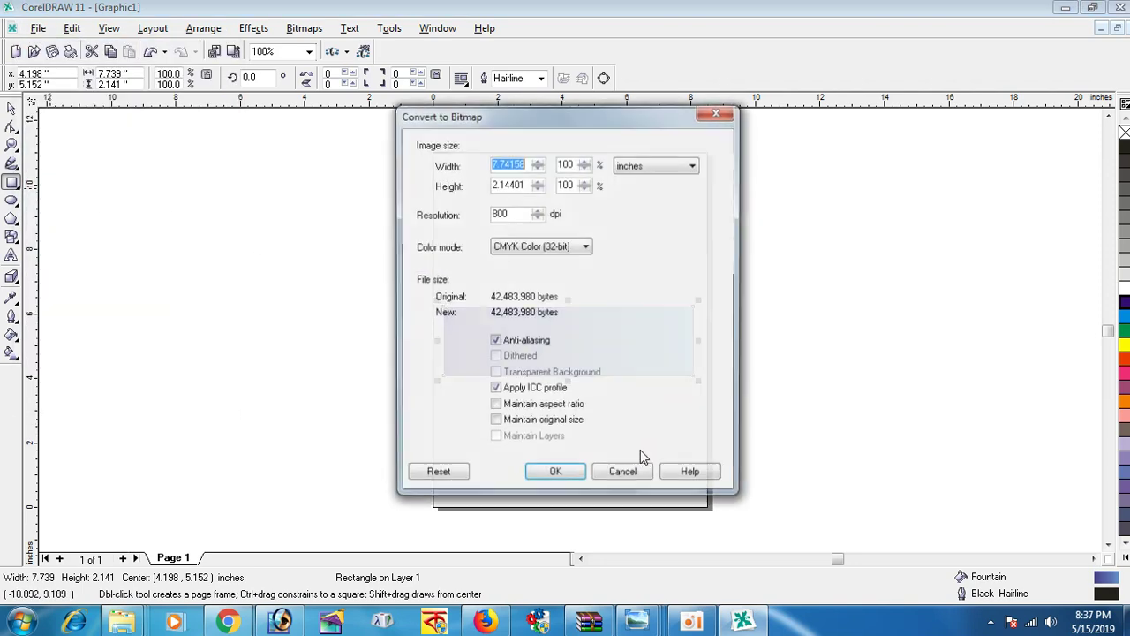
click(545, 474)
click(596, 428)
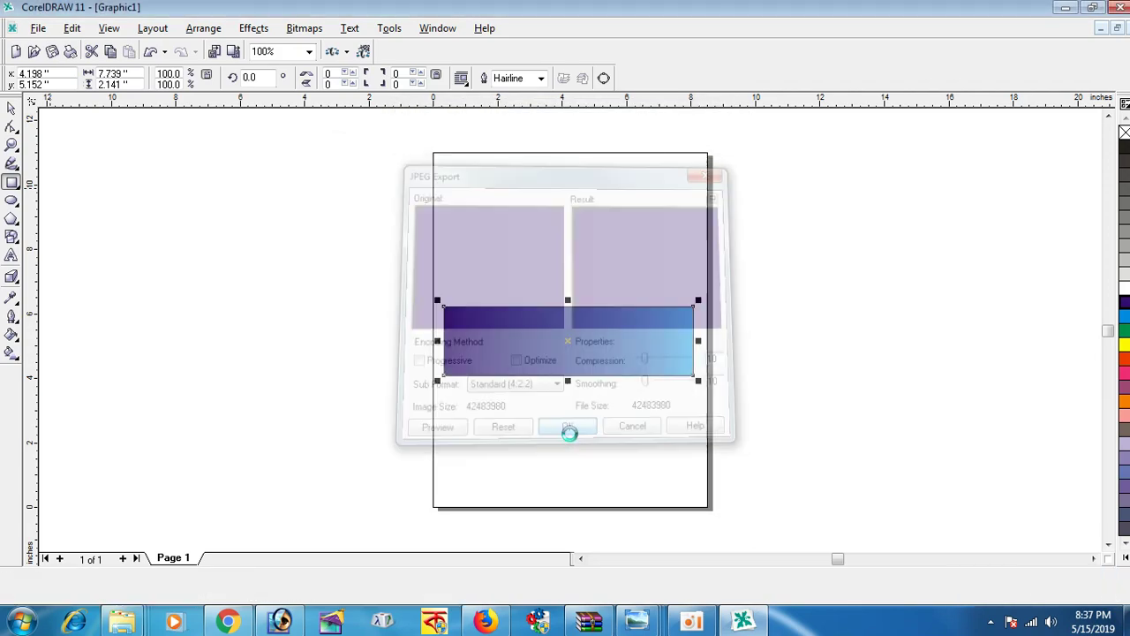
click(1065, 7)
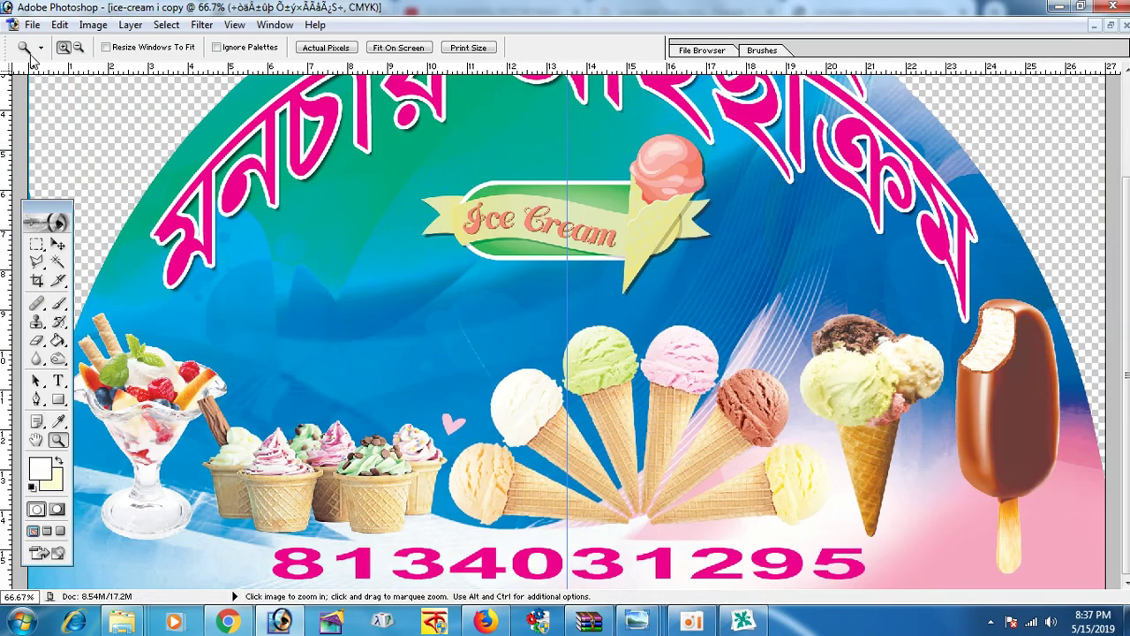
Open the exported gradient JPEG in Photoshop
click(31, 24)
click(62, 61)
click(433, 152)
click(828, 424)
key(ctrl+minus)
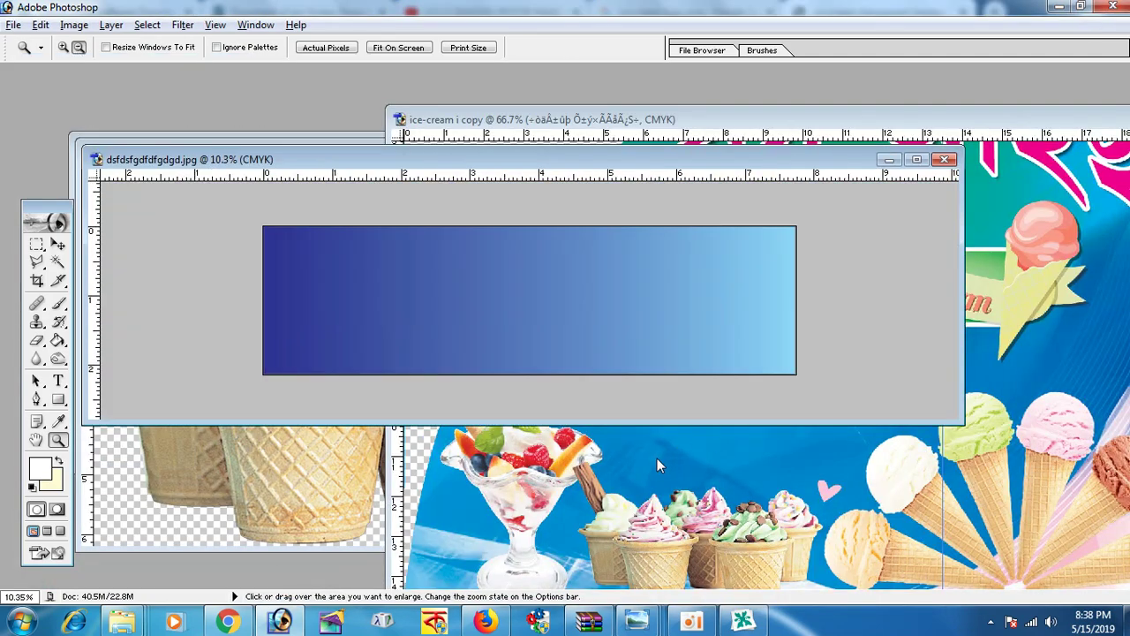
Move the gradient into the banner and transform it into a thin strip along the bottom
key(v)
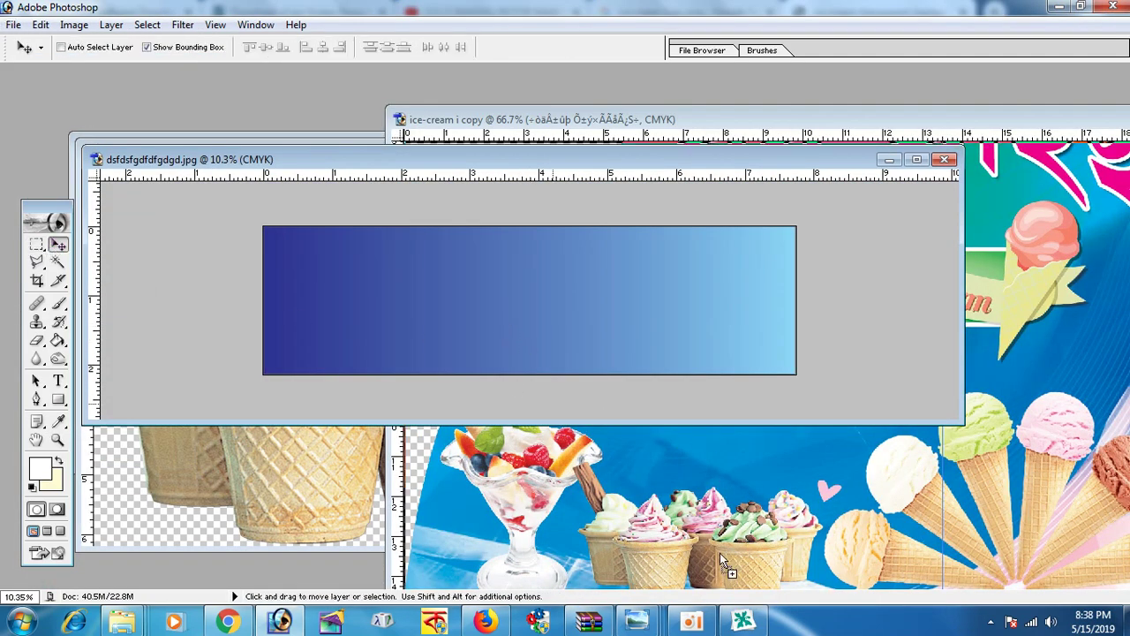
drag(505, 336, 719, 552)
key(ctrl+minus)
key(ctrl+minus)
key(ctrl+minus)
key(ctrl+minus)
key(ctrl+minus)
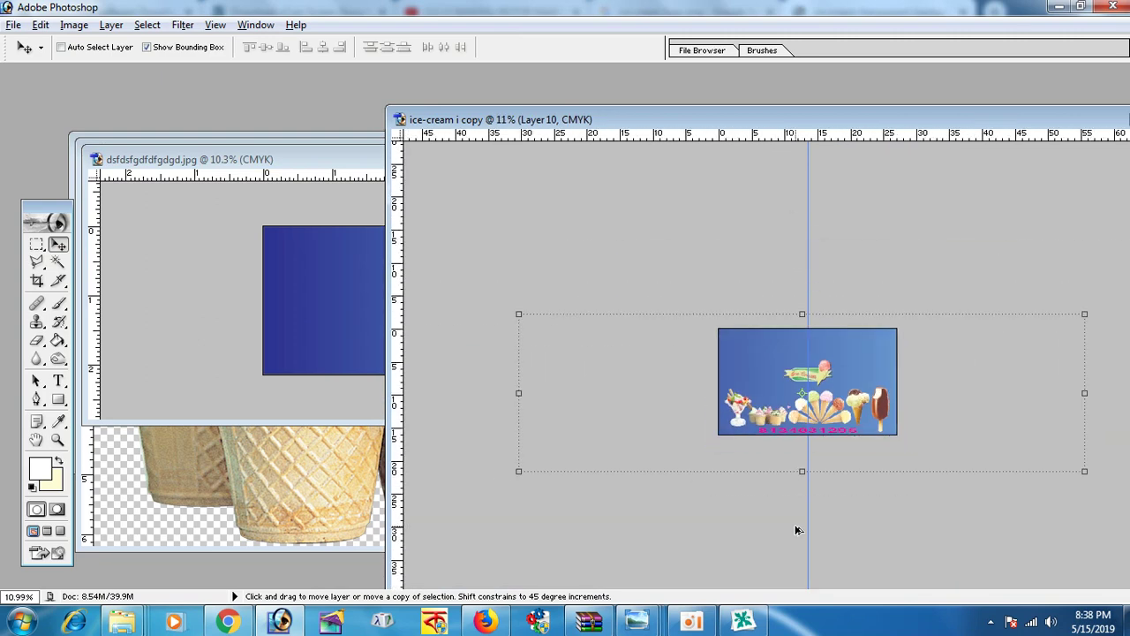
mouse_move(1089, 318)
mouse_down()
mouse_move(638, 478)
mouse_move(606, 471)
mouse_move(605, 460)
mouse_move(770, 431)
mouse_move(897, 424)
mouse_up()
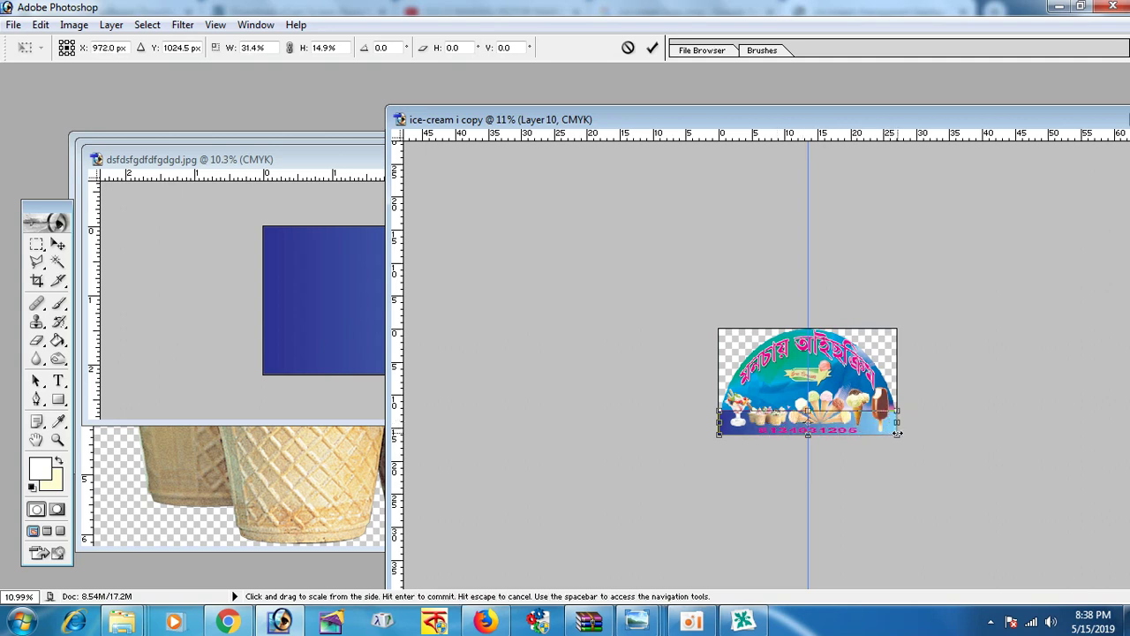
drag(808, 411, 811, 417)
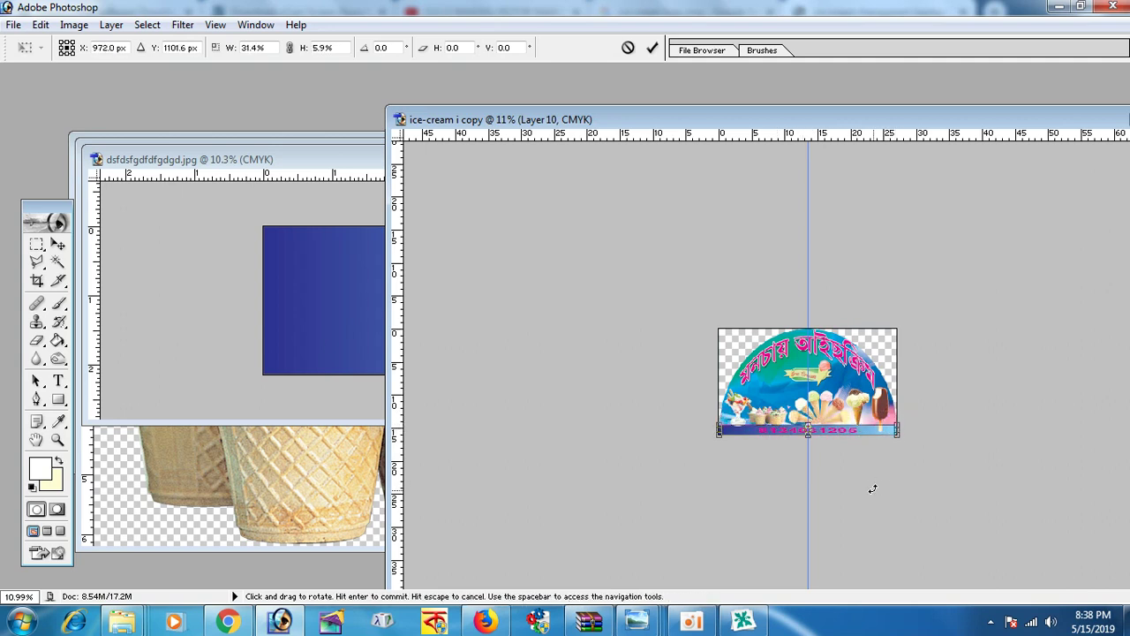
key(Return)
Maximize the banner window and zoom in to inspect the strip behind the phone number
click(57, 439)
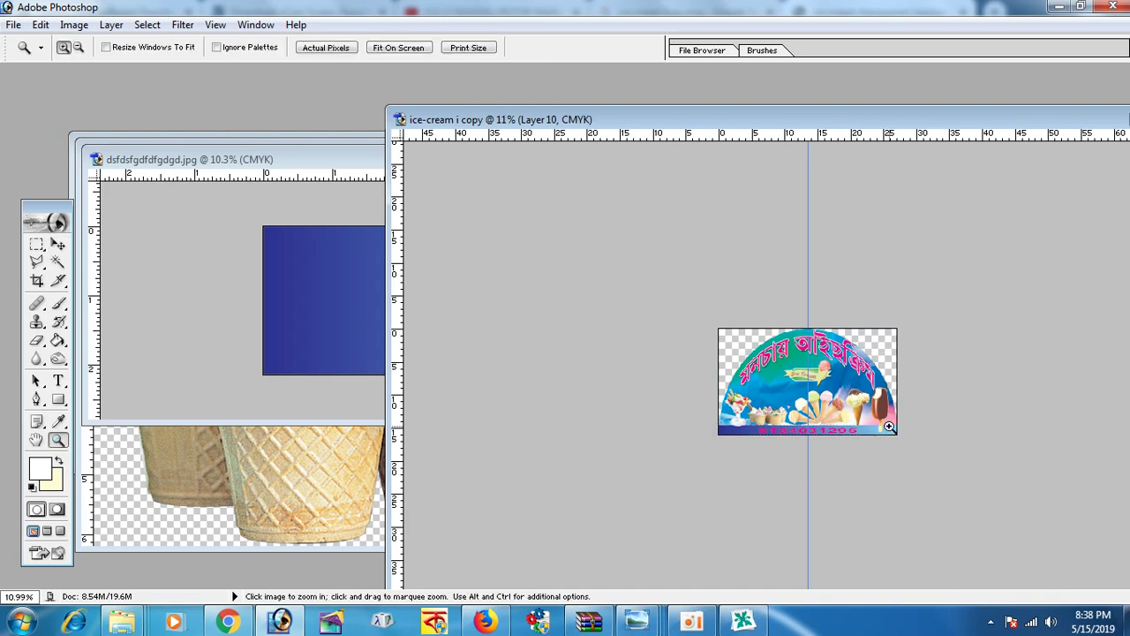
click(862, 178)
click(863, 178)
double_click(868, 122)
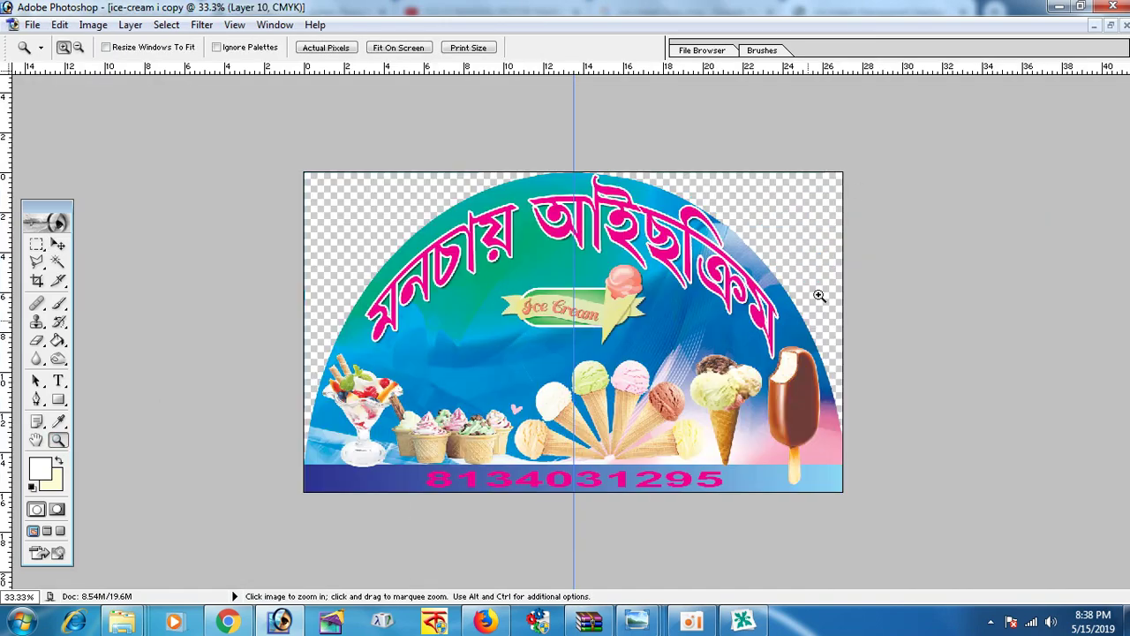
click(638, 512)
click(635, 558)
alt+click(606, 576)
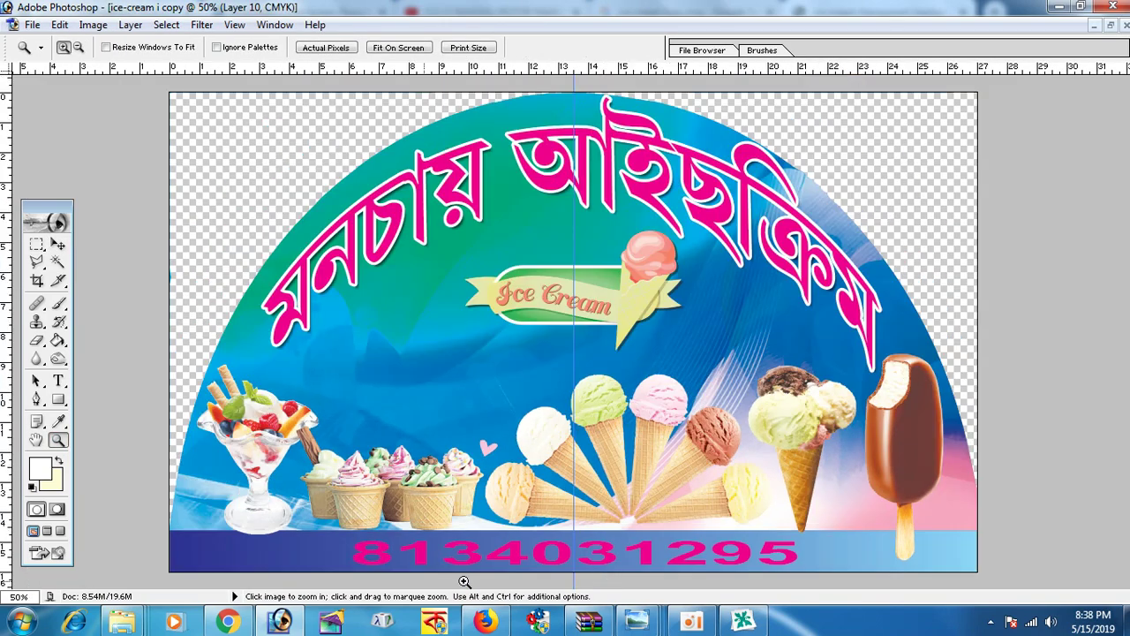
click(57, 382)
click(777, 552)
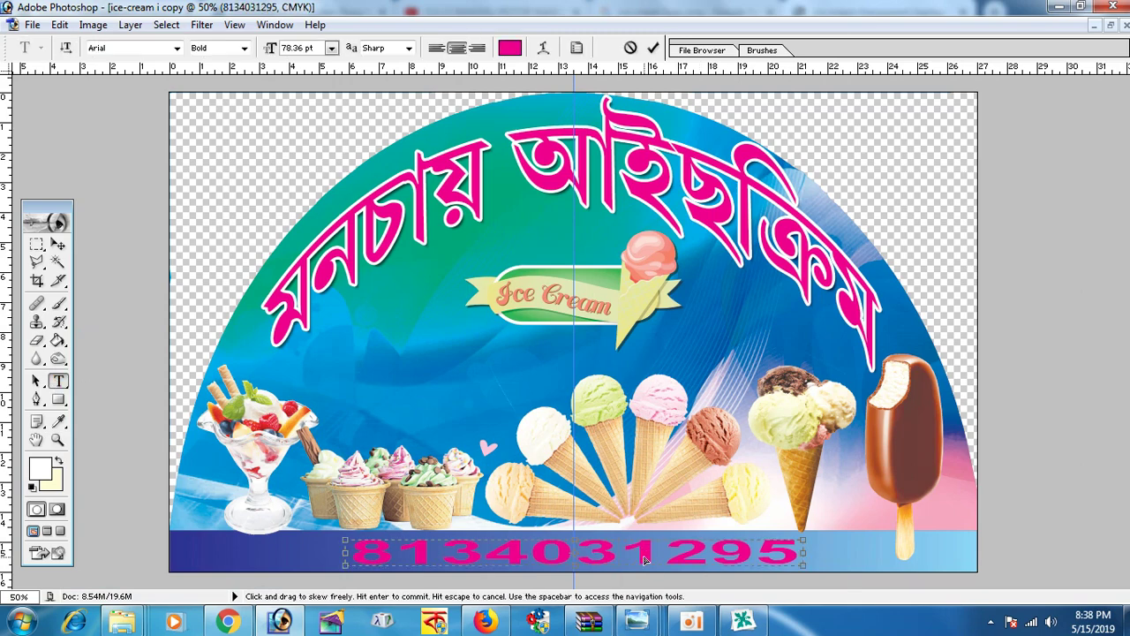
key(ctrl+a)
click(130, 25)
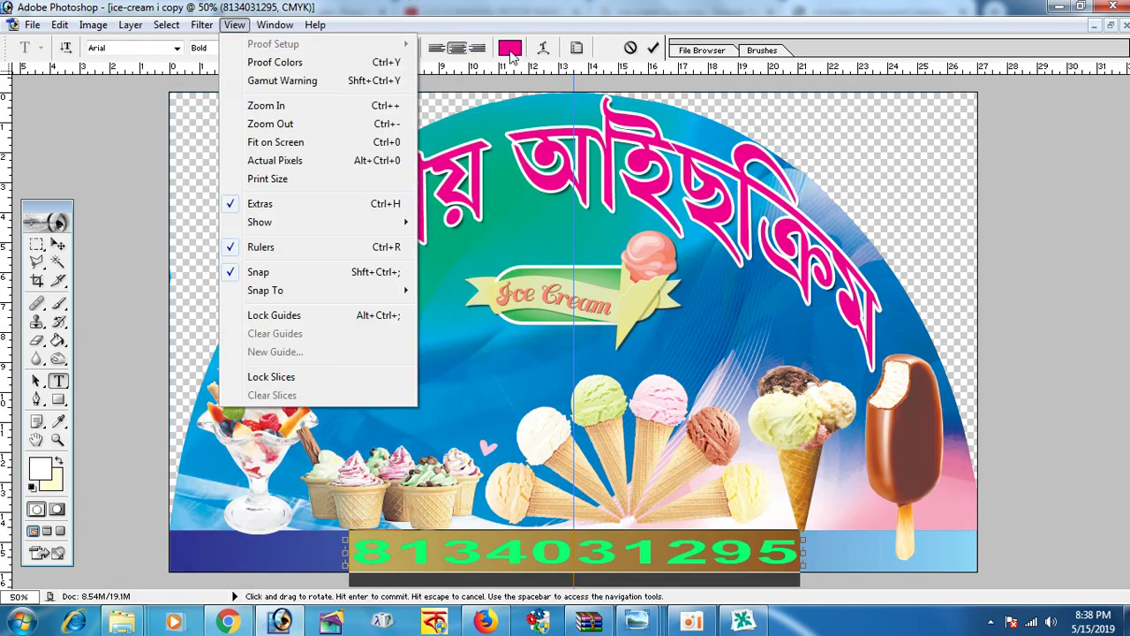
click(60, 405)
click(42, 470)
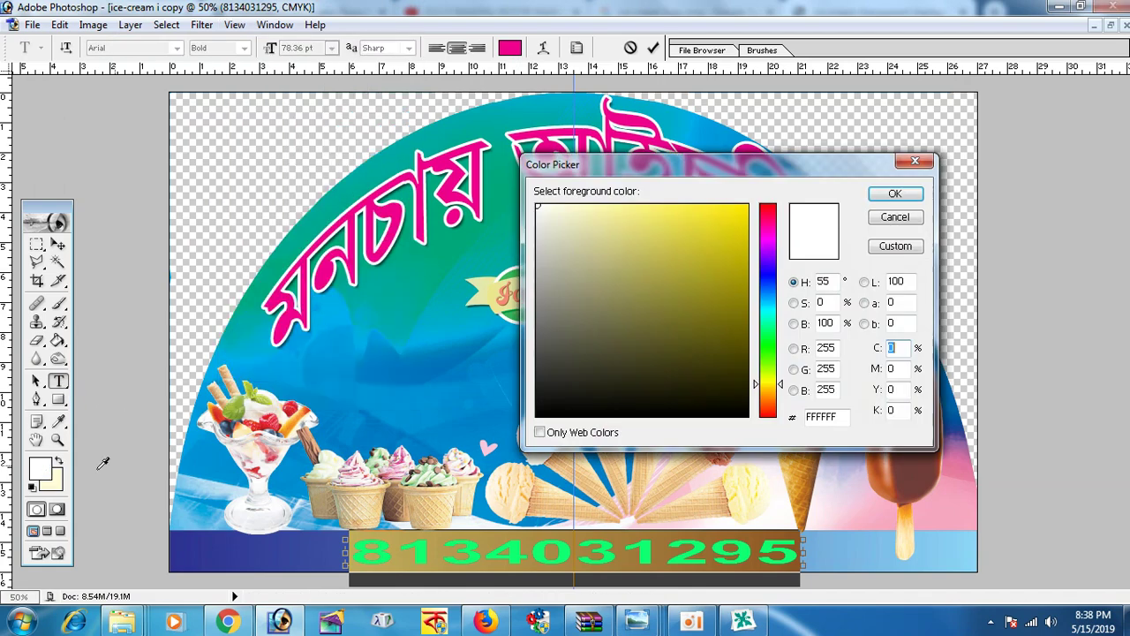
key(Tab)
text(1)
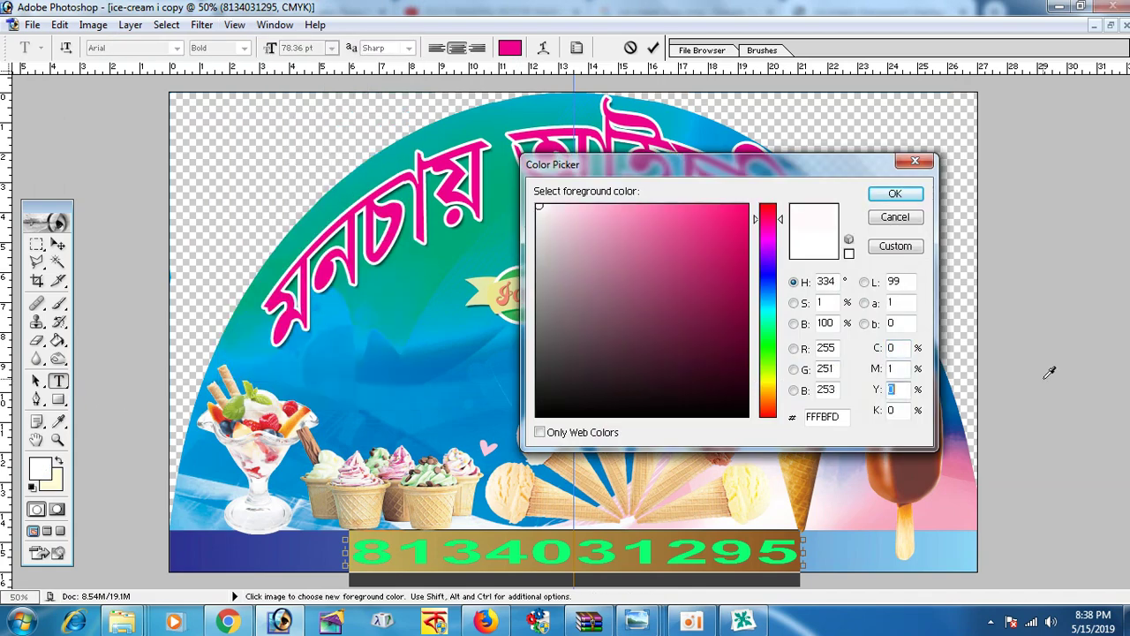
text(100)
key(Return)
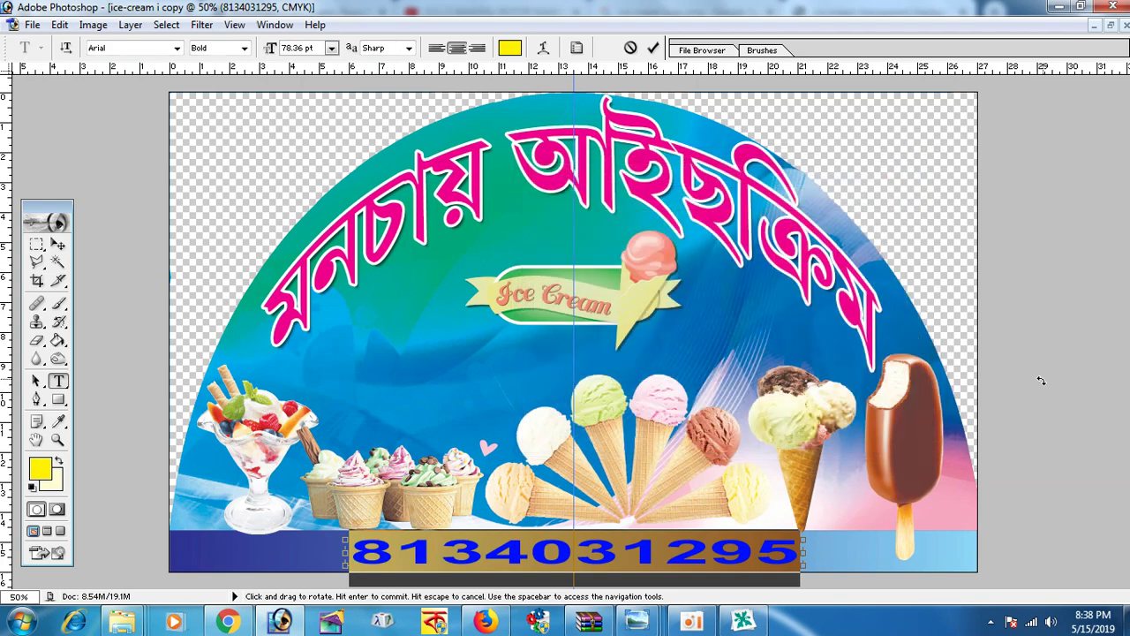
click(57, 245)
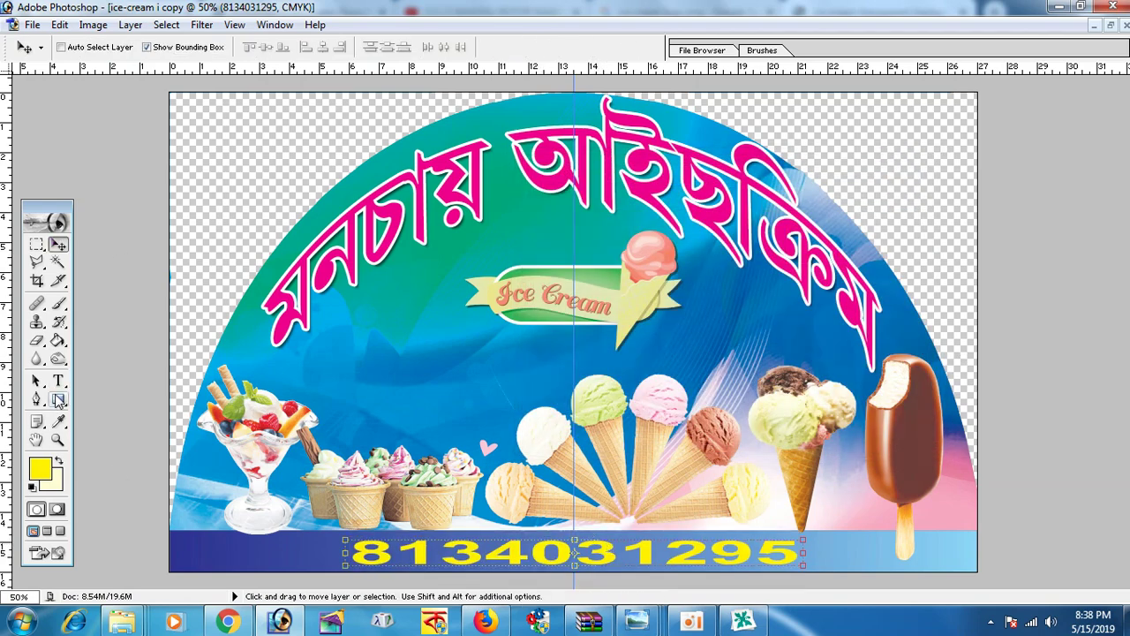
Add a 3 px red outside stroke to the phone number, then zoom in
click(130, 25)
mouse_move(165, 124)
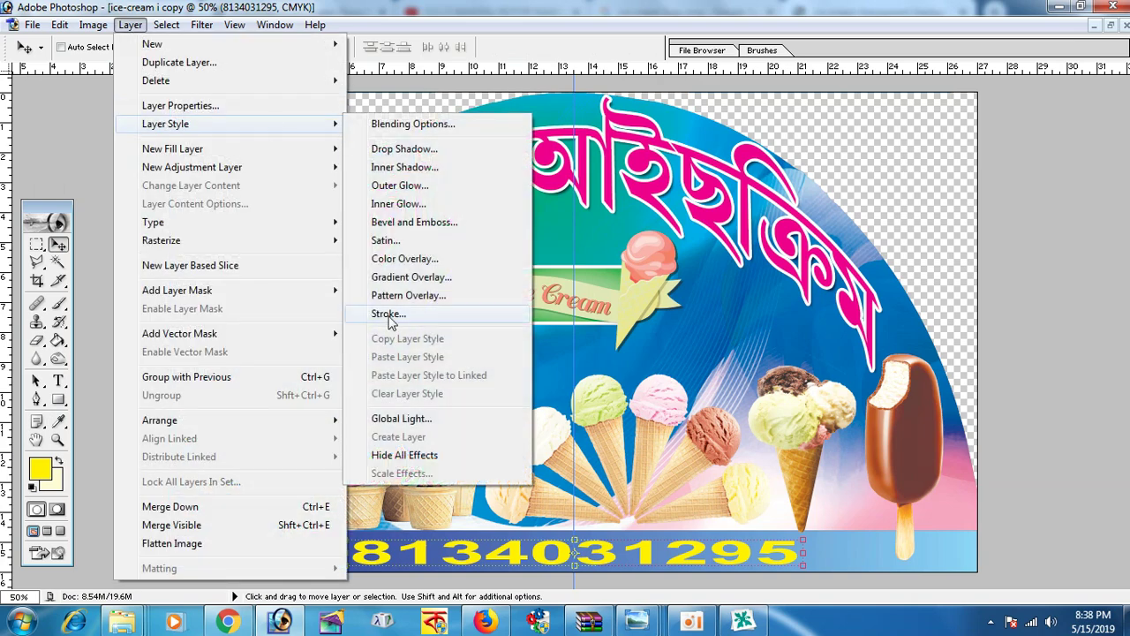
click(526, 454)
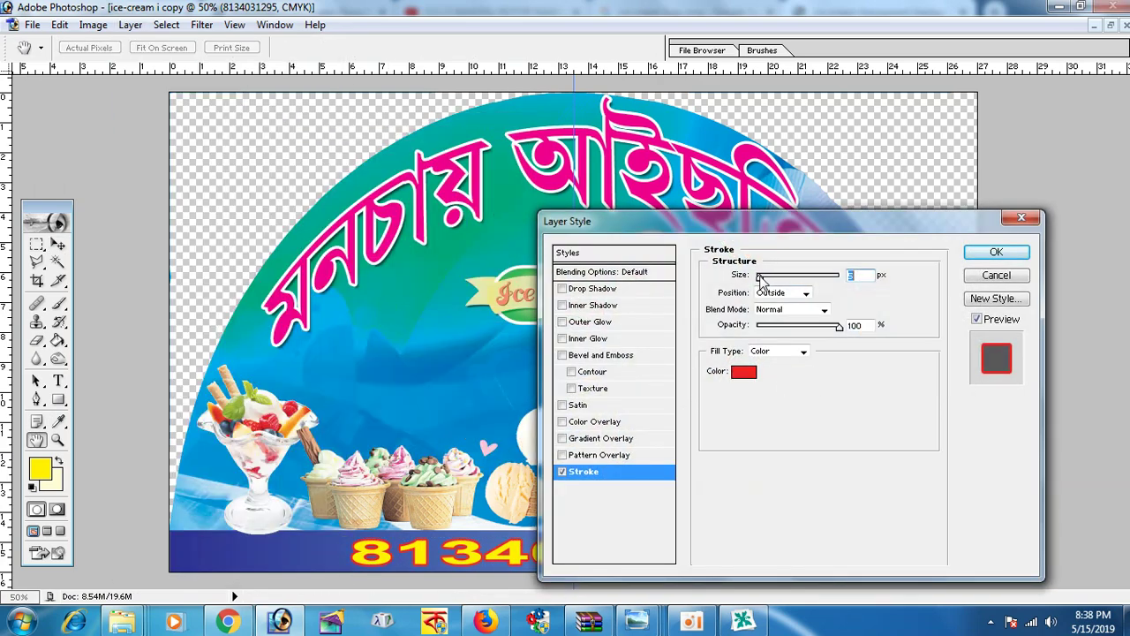
click(971, 276)
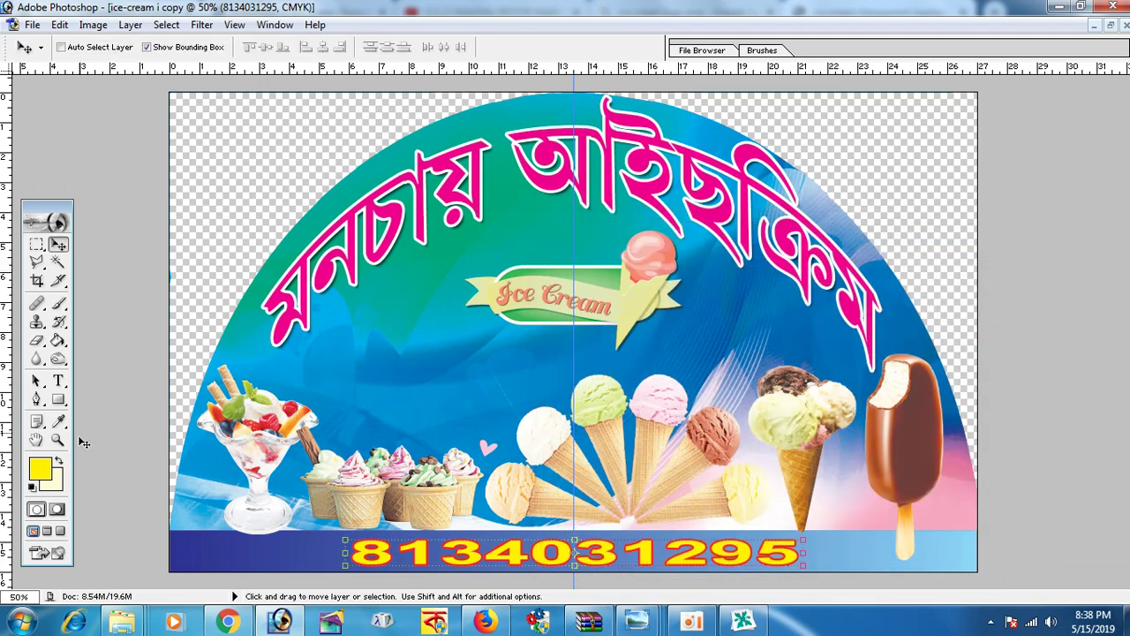
click(57, 439)
click(75, 278)
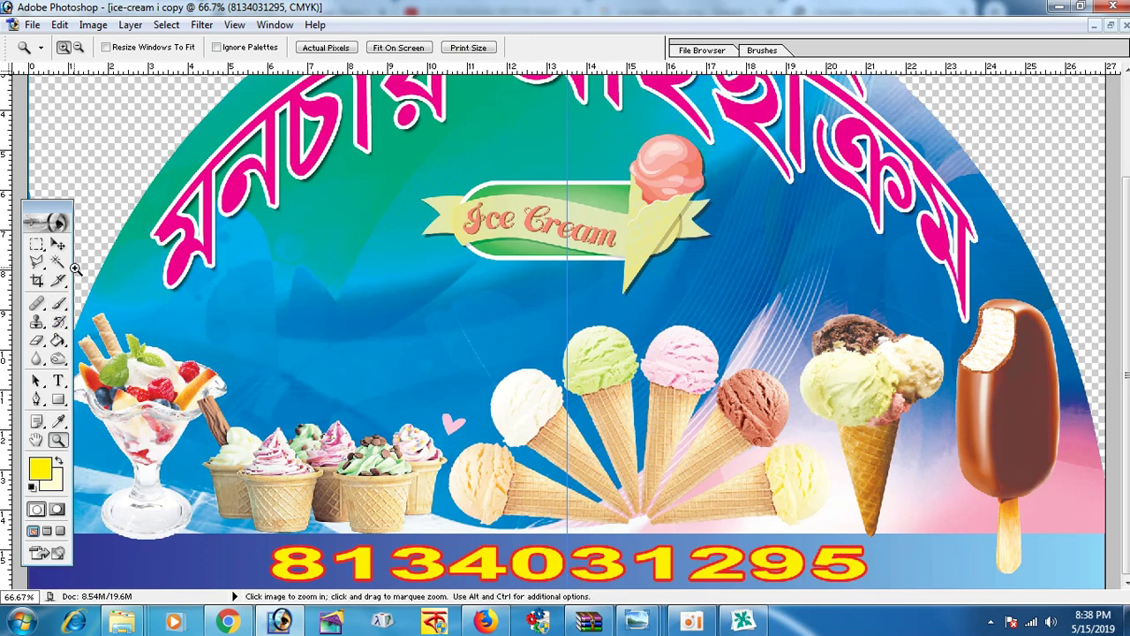
Stretch the blue gradient strip layer upward to make it taller
click(59, 246)
right_click(180, 536)
click(204, 547)
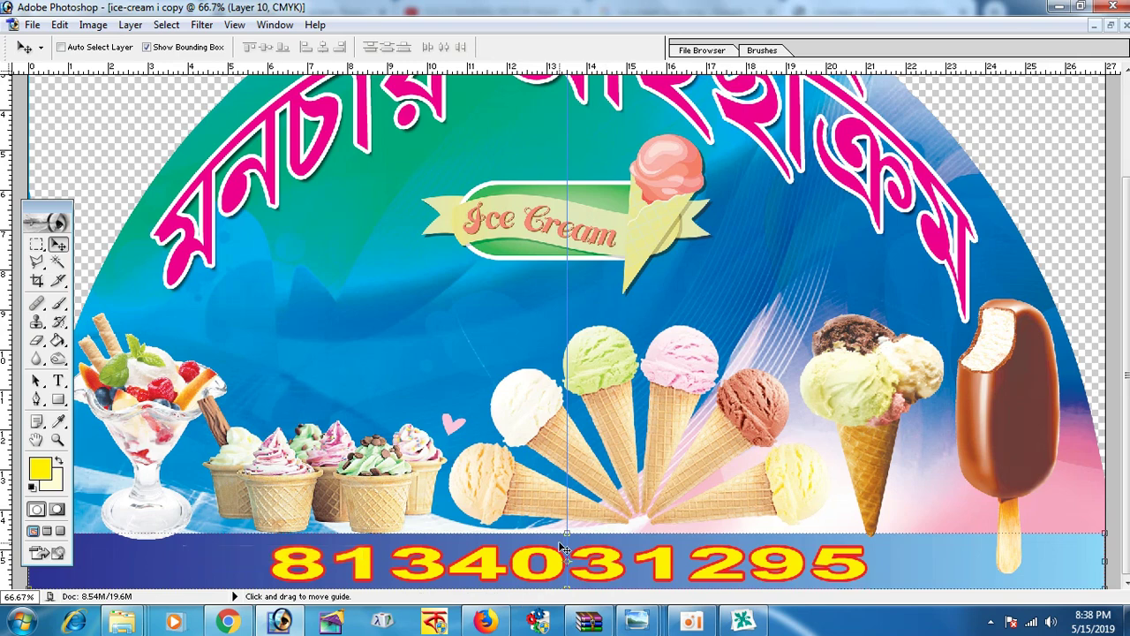
drag(569, 535, 574, 509)
key(Return)
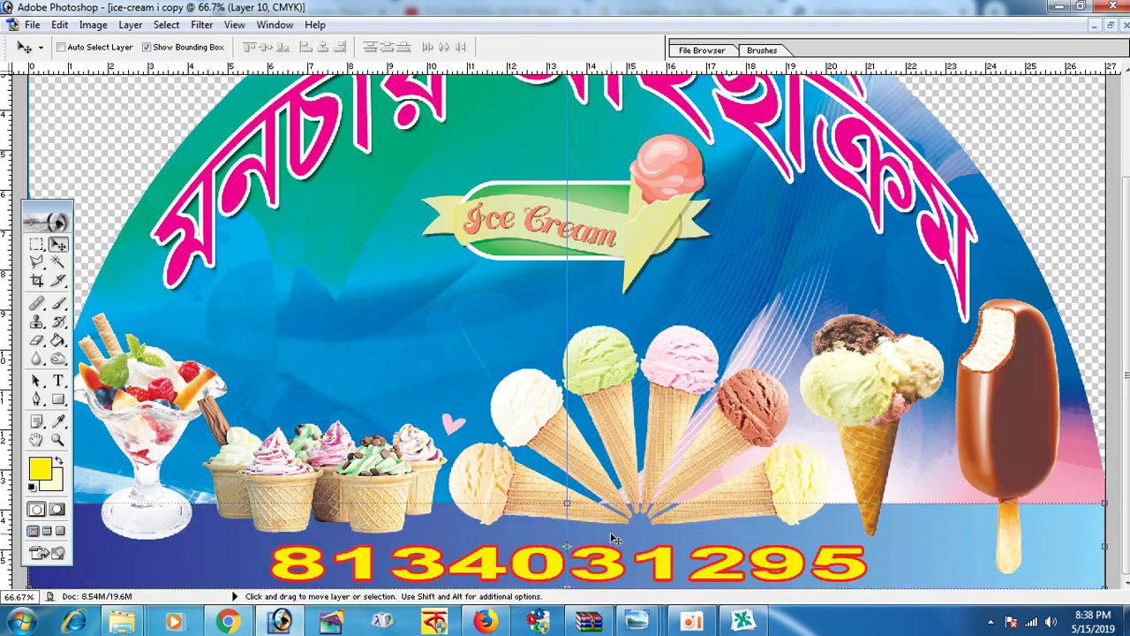
key(ctrl+0)
Select a band along the strip's top edge and feather it by 25 pixels
click(36, 246)
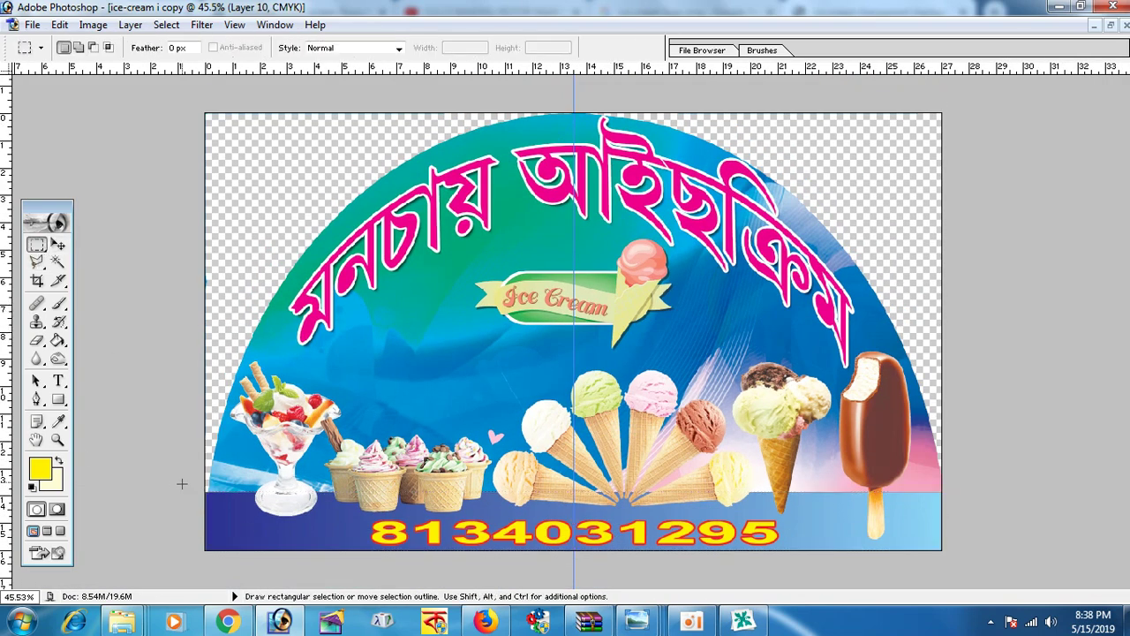
drag(752, 500, 941, 492)
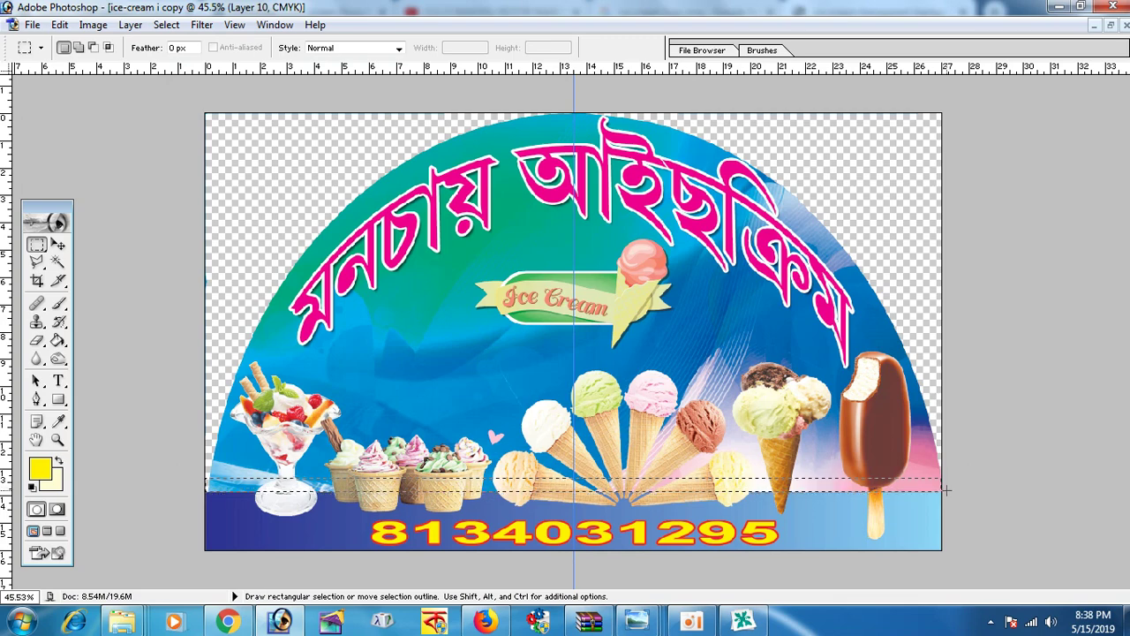
right_click(863, 486)
click(910, 240)
text(25)
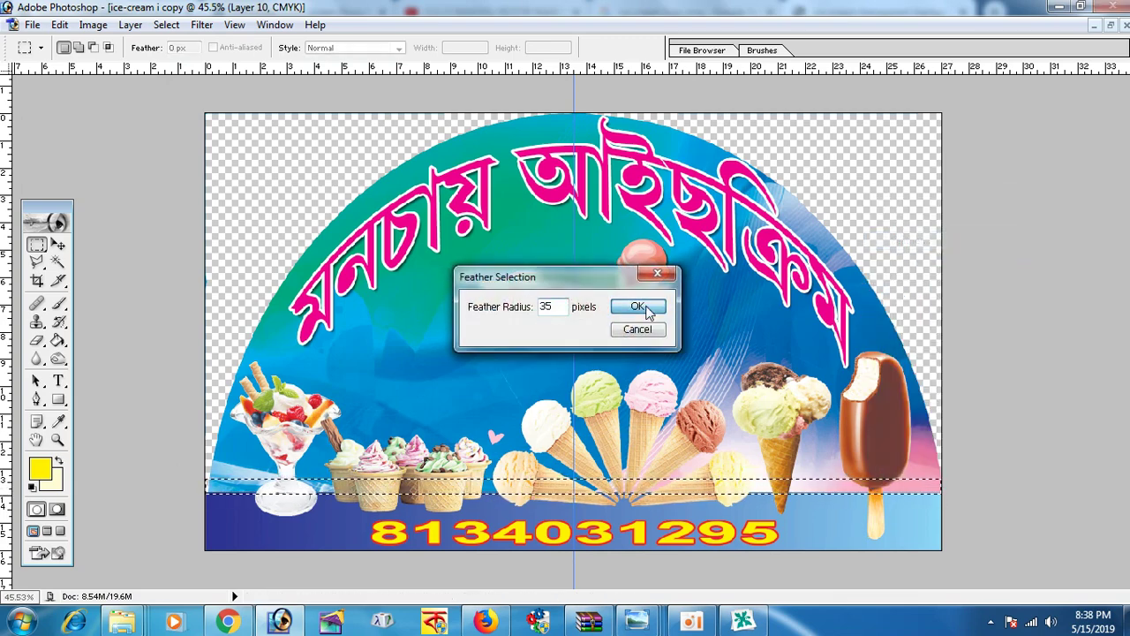
click(659, 237)
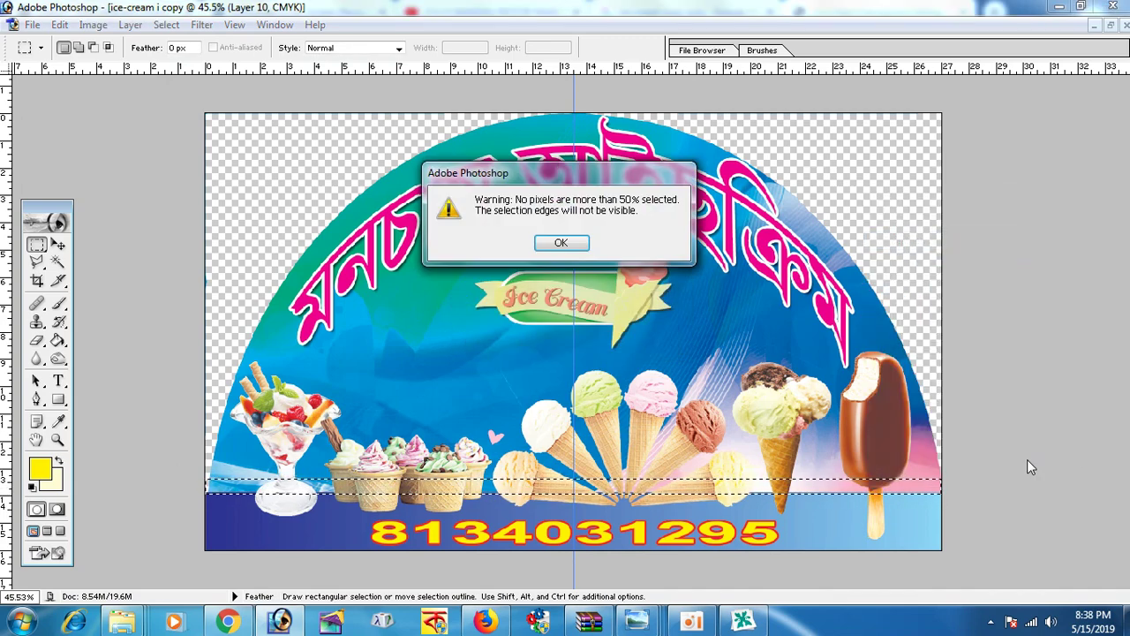
click(560, 242)
click(58, 246)
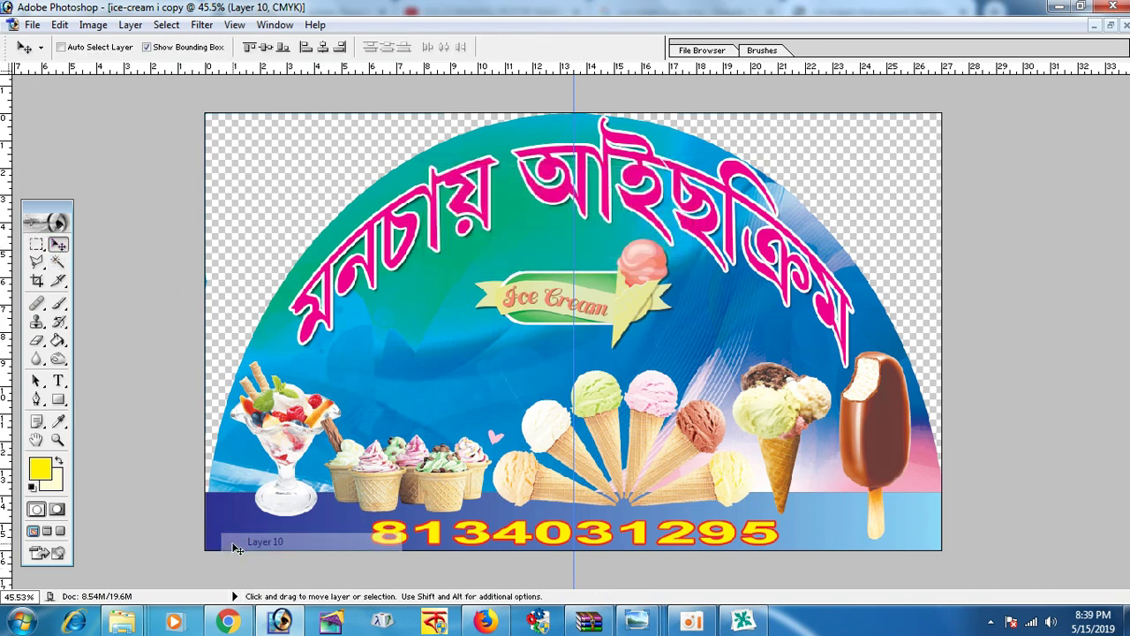
drag(810, 499, 813, 501)
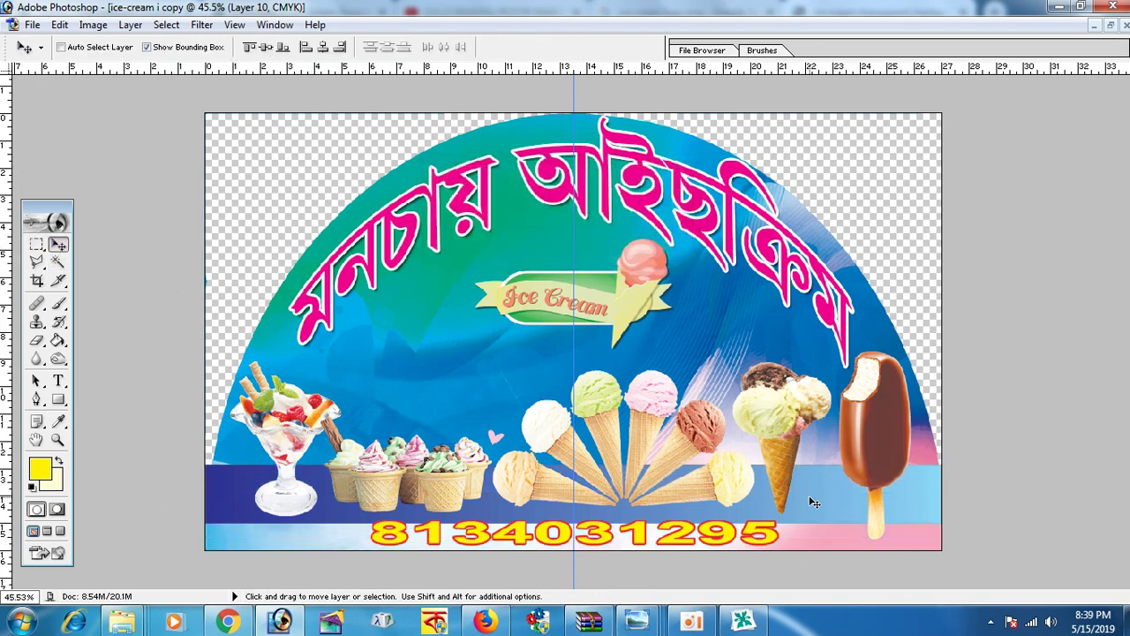
Reselect a thin band across the strip's full top edge and feather it by 10 pixels
click(34, 246)
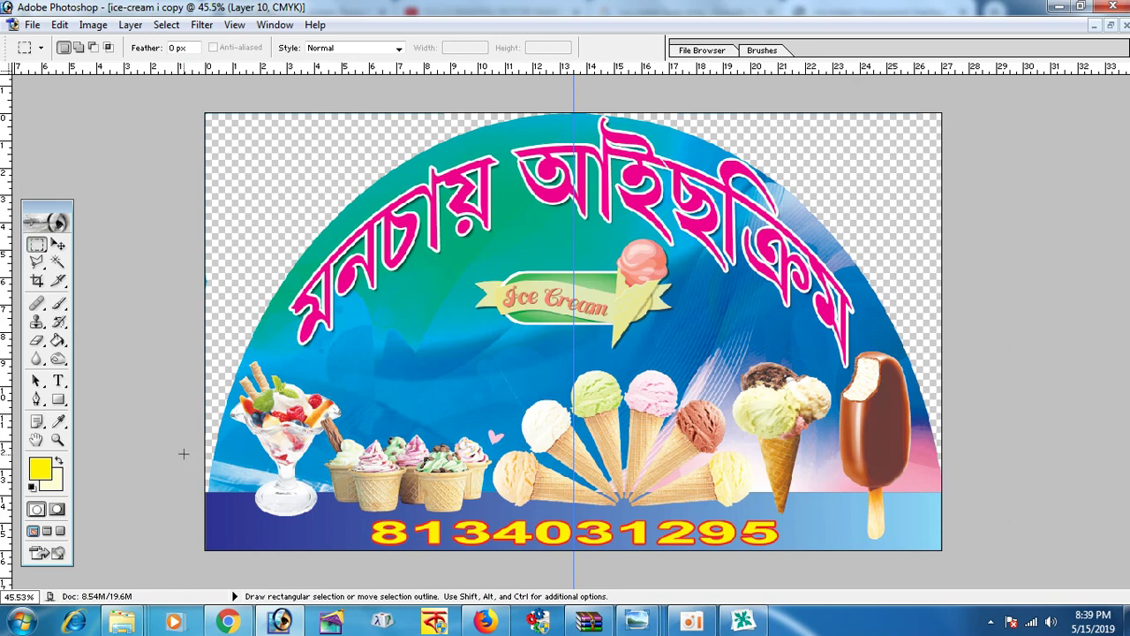
drag(205, 483, 943, 494)
right_click(885, 487)
click(950, 240)
text(10)
click(645, 302)
key(Return)
On the blue strip layer, feather a band over its top edge, delete it, and deselect
click(58, 244)
right_click(228, 525)
click(250, 535)
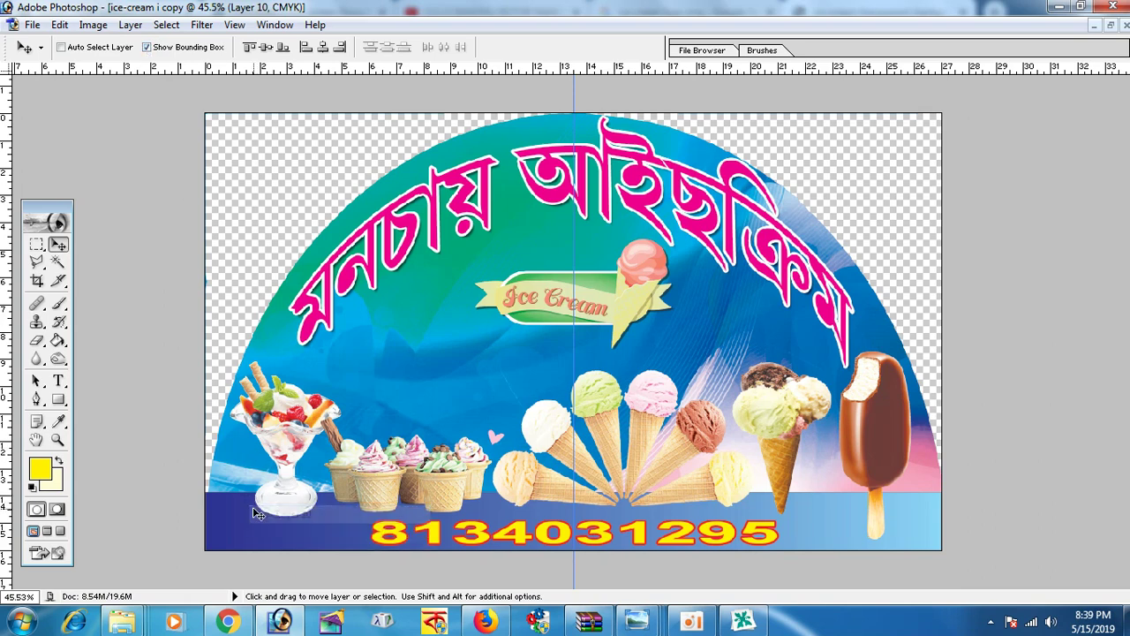
click(36, 244)
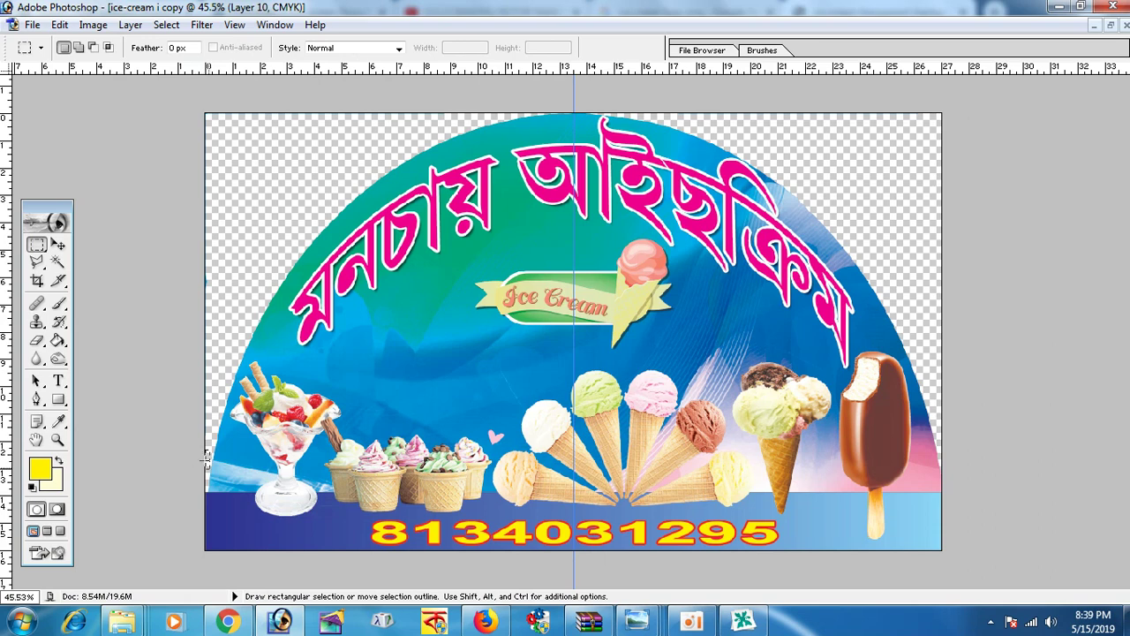
drag(700, 501, 942, 493)
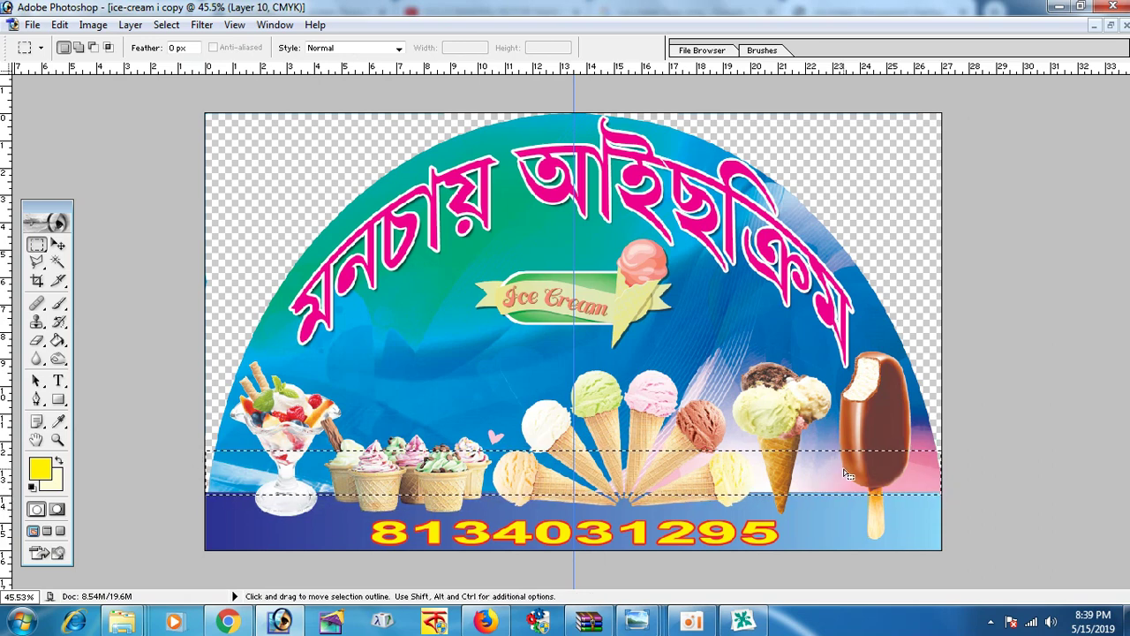
right_click(844, 175)
click(892, 221)
click(645, 329)
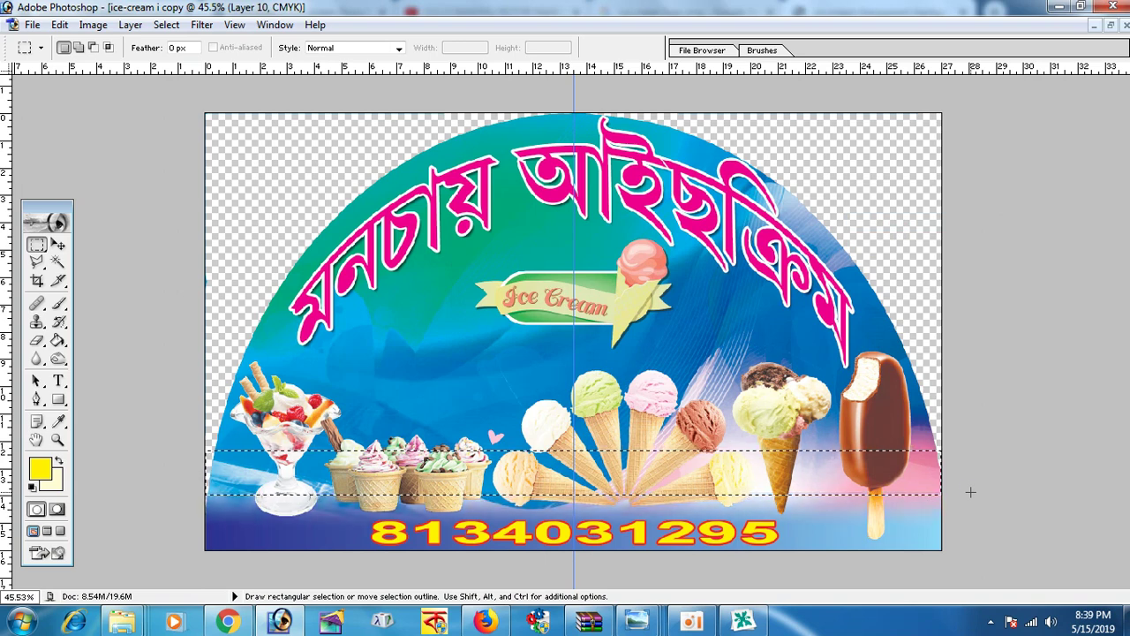
key(ctrl)
key(ctrl+d)
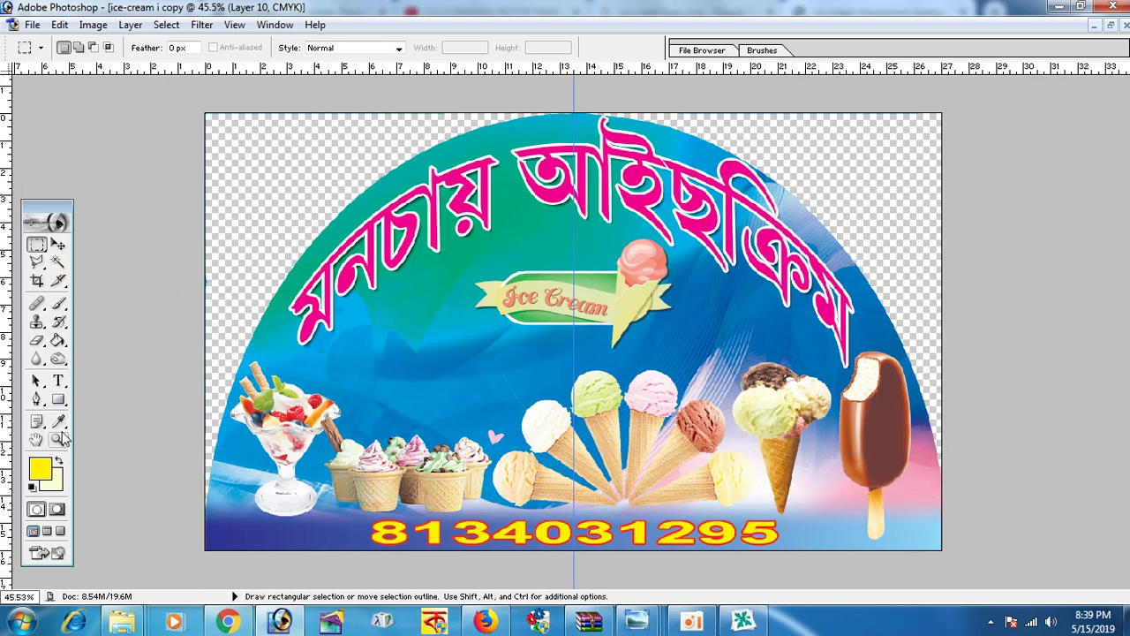
Zoom in and out on the banner to inspect the ice-cream cones and blue strip
click(57, 439)
click(532, 512)
click(605, 549)
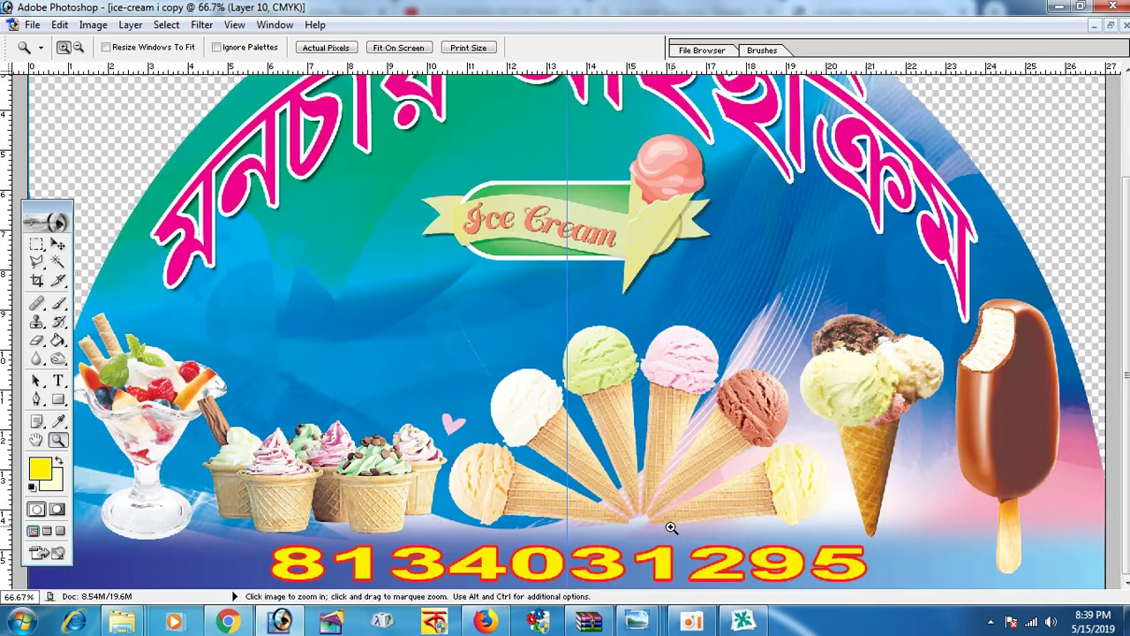
click(671, 524)
scroll(693, 430, up, 2)
scroll(693, 430, up, 3)
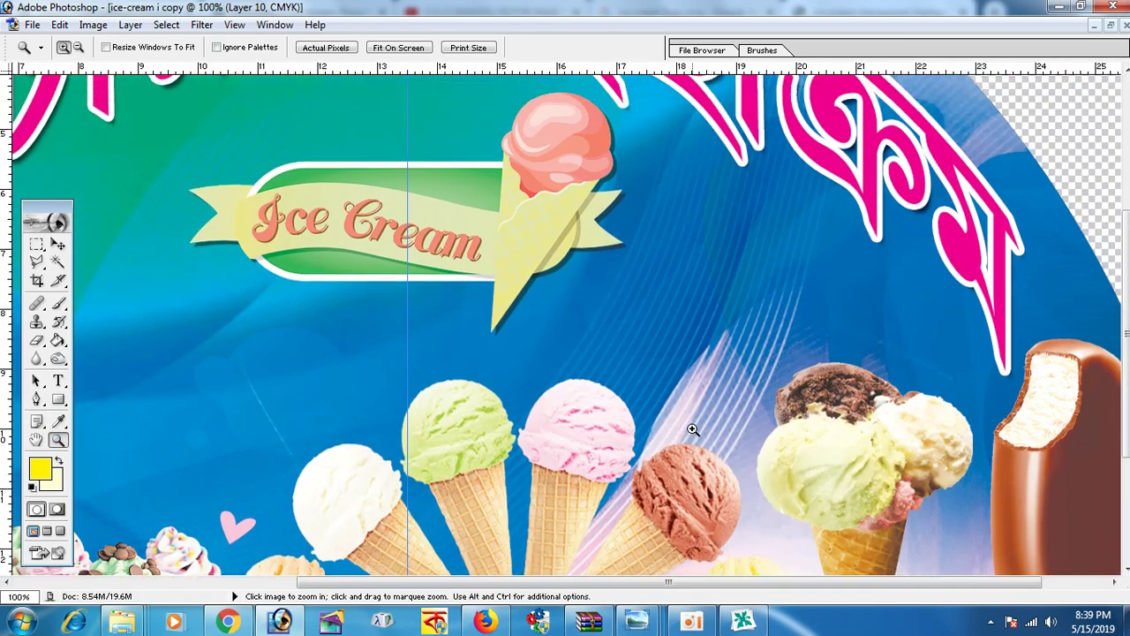
alt+click(598, 348)
alt+click(605, 374)
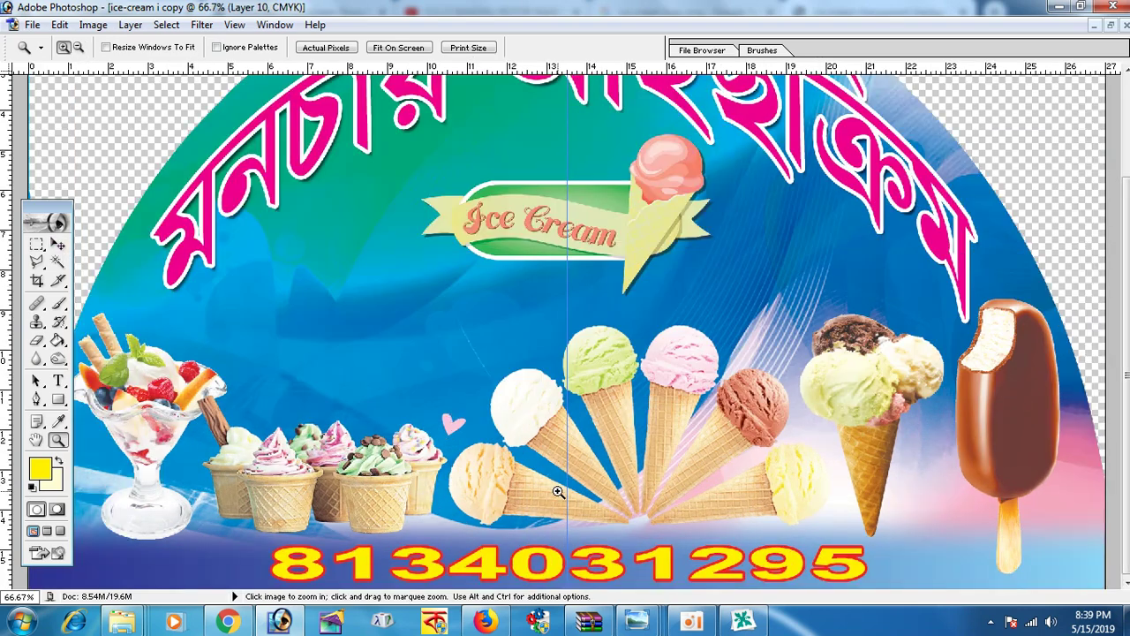
click(558, 493)
alt+click(558, 485)
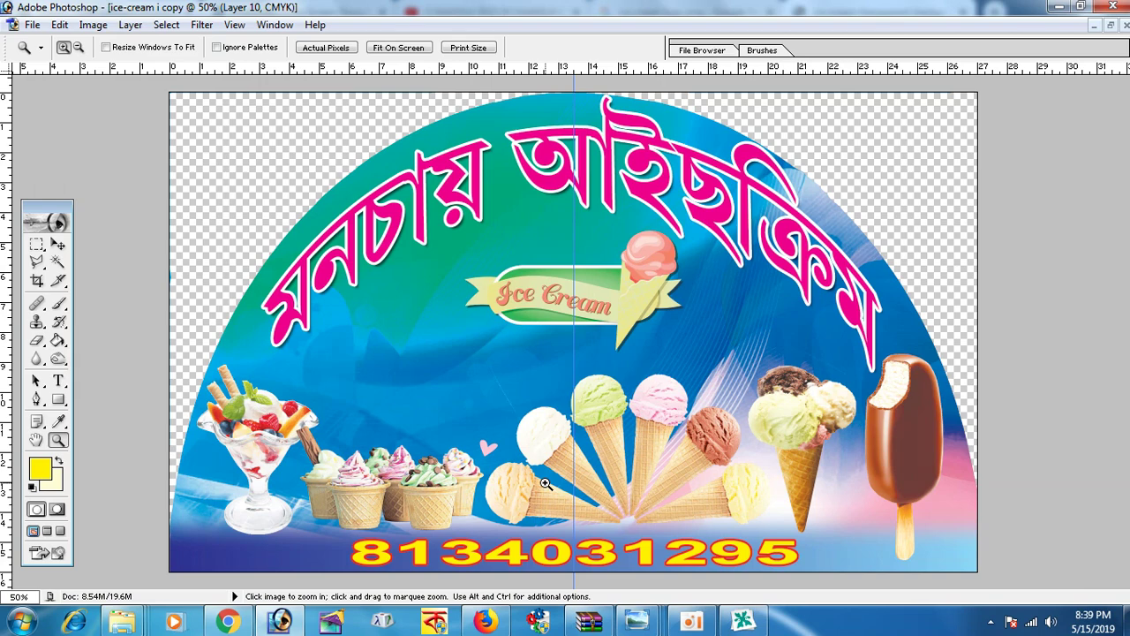
Save the banner as TIFF 'ice-cream ii', accept the TIFF options, and float the document windows
key(ctrl+shift+s)
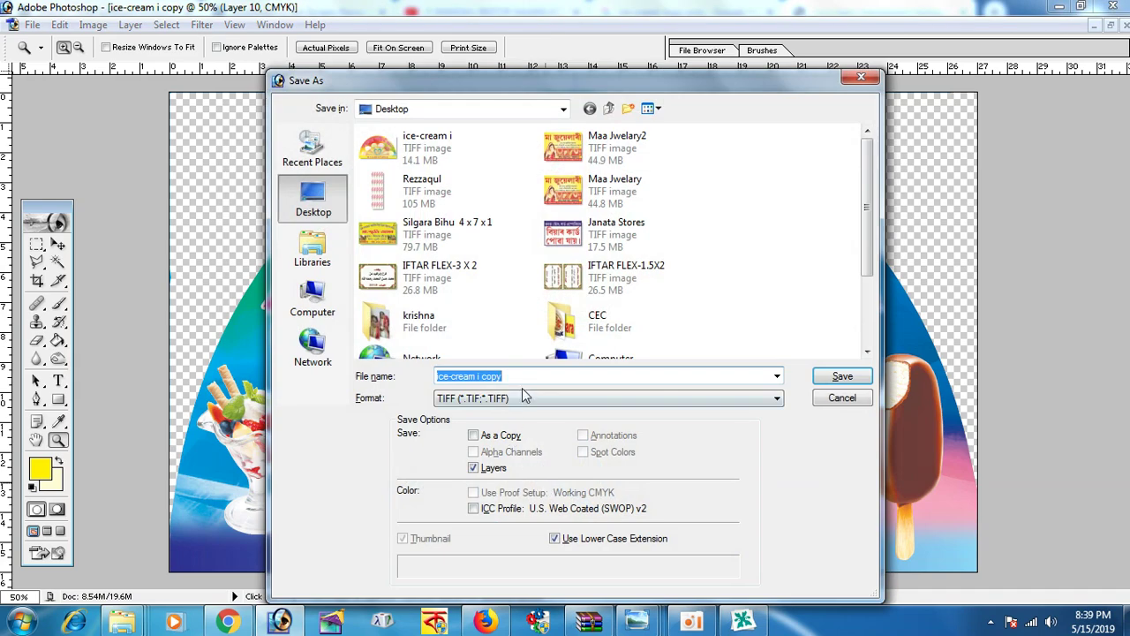
drag(530, 375, 481, 378)
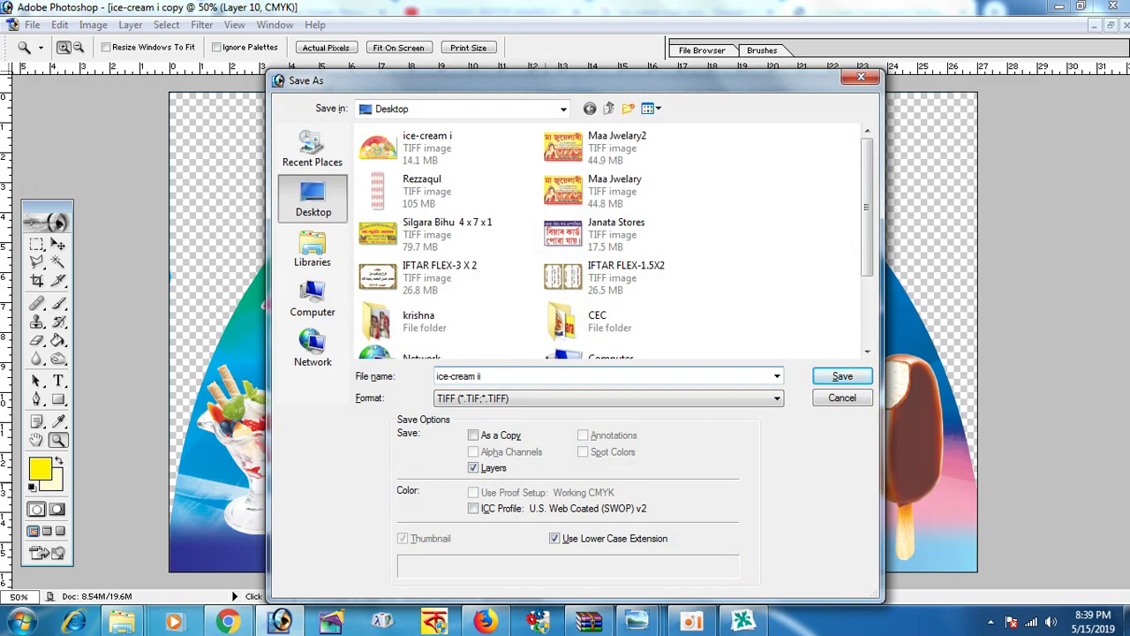
click(836, 380)
click(673, 192)
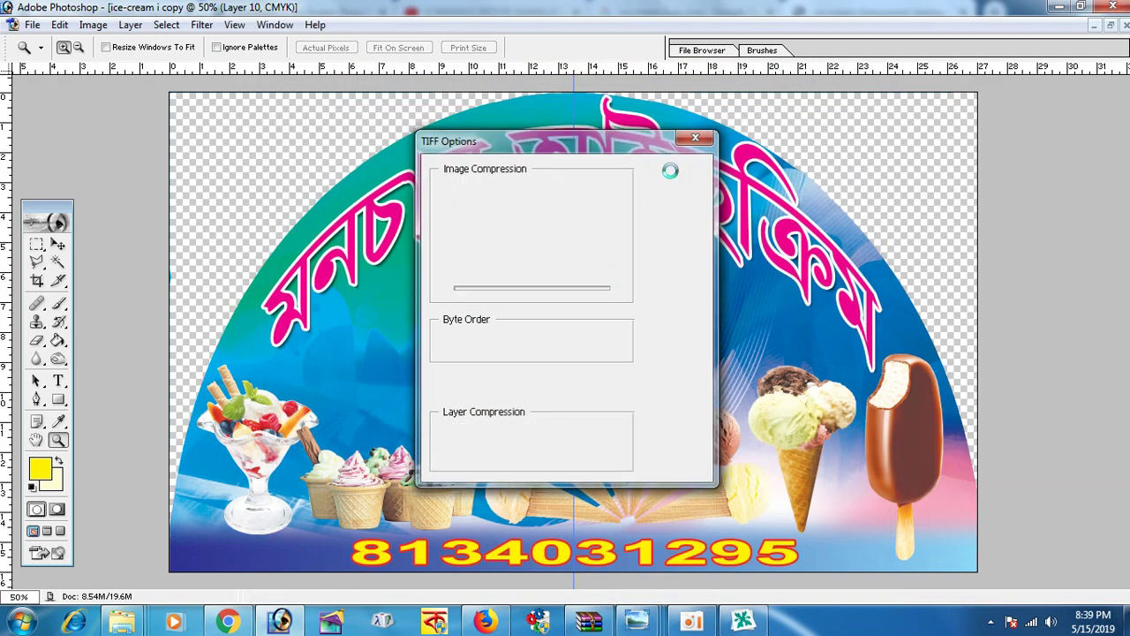
click(1111, 27)
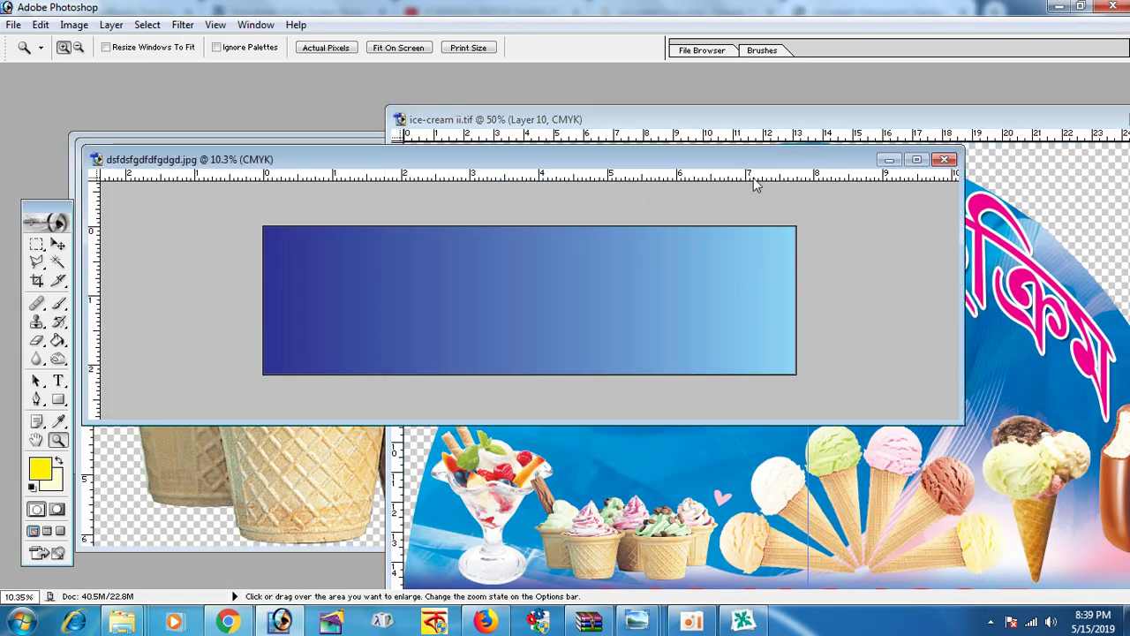
Close the gradient, cup ice-cream and sticker images without saving changes
click(936, 156)
click(229, 153)
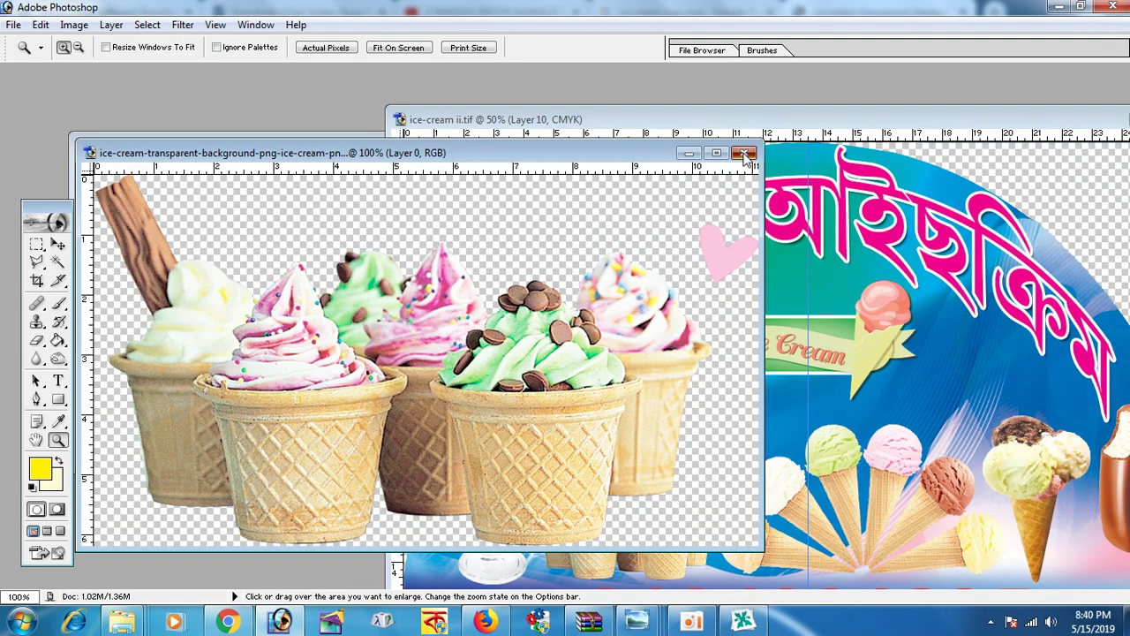
click(747, 148)
click(506, 244)
click(595, 193)
click(559, 252)
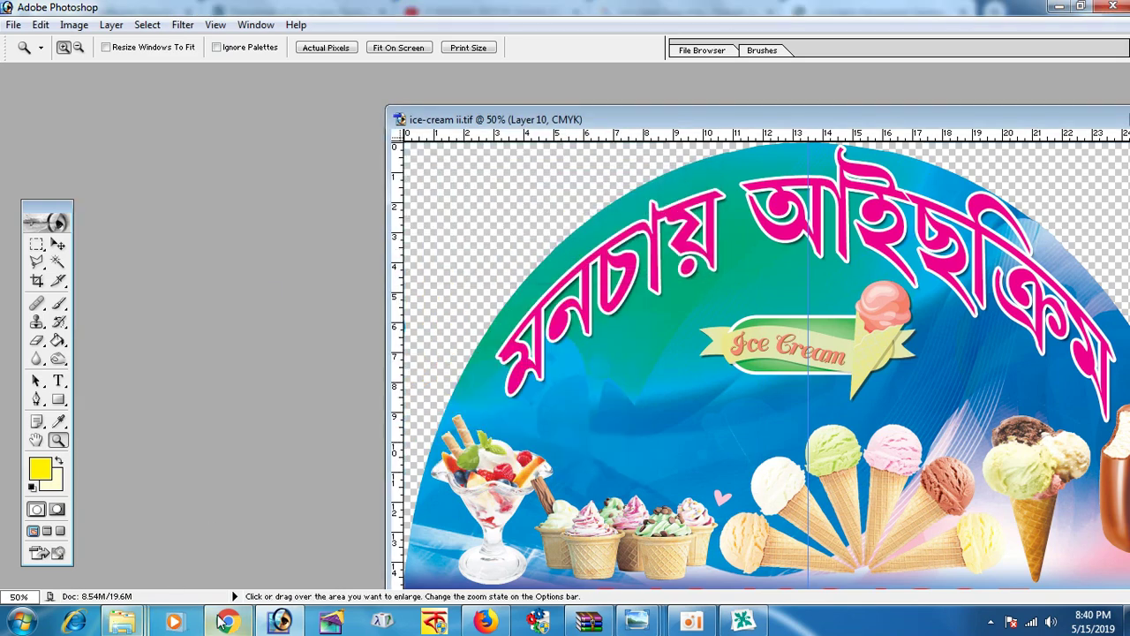
Reopen ice-cream i.tif from recent files and zoom out to see the whole banner
click(13, 25)
mouse_move(57, 117)
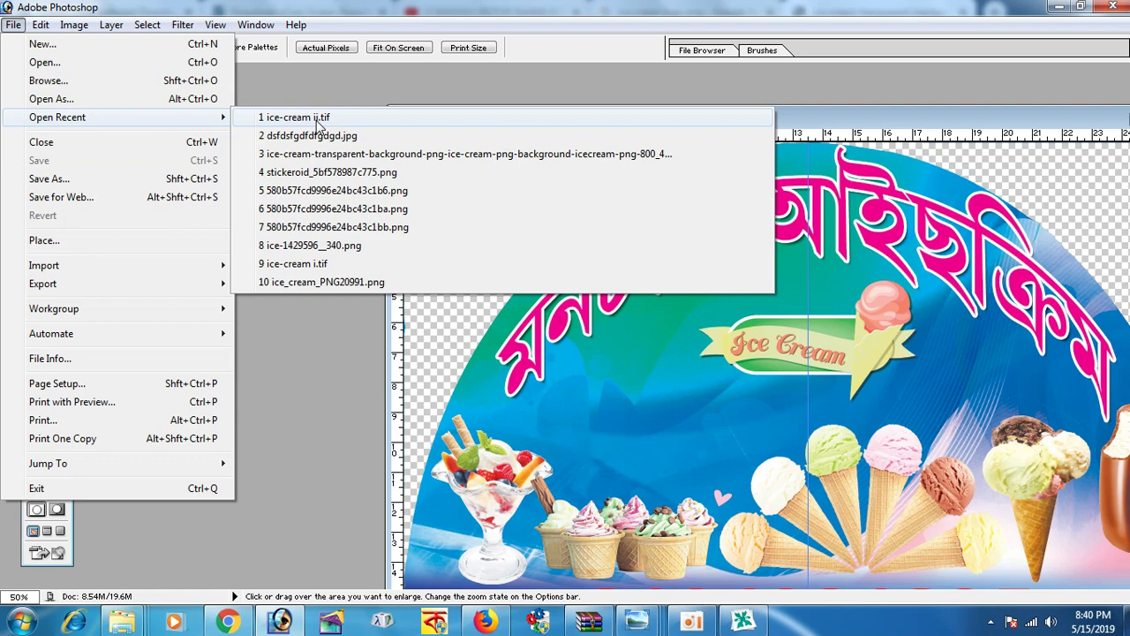
click(309, 263)
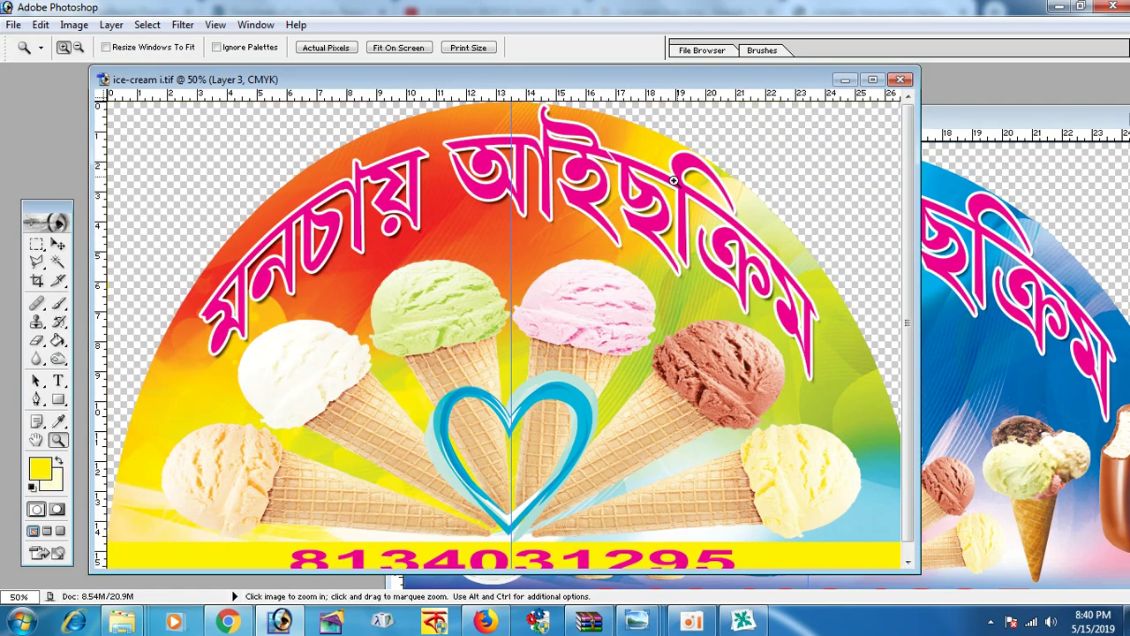
alt+click(671, 181)
alt+click(654, 183)
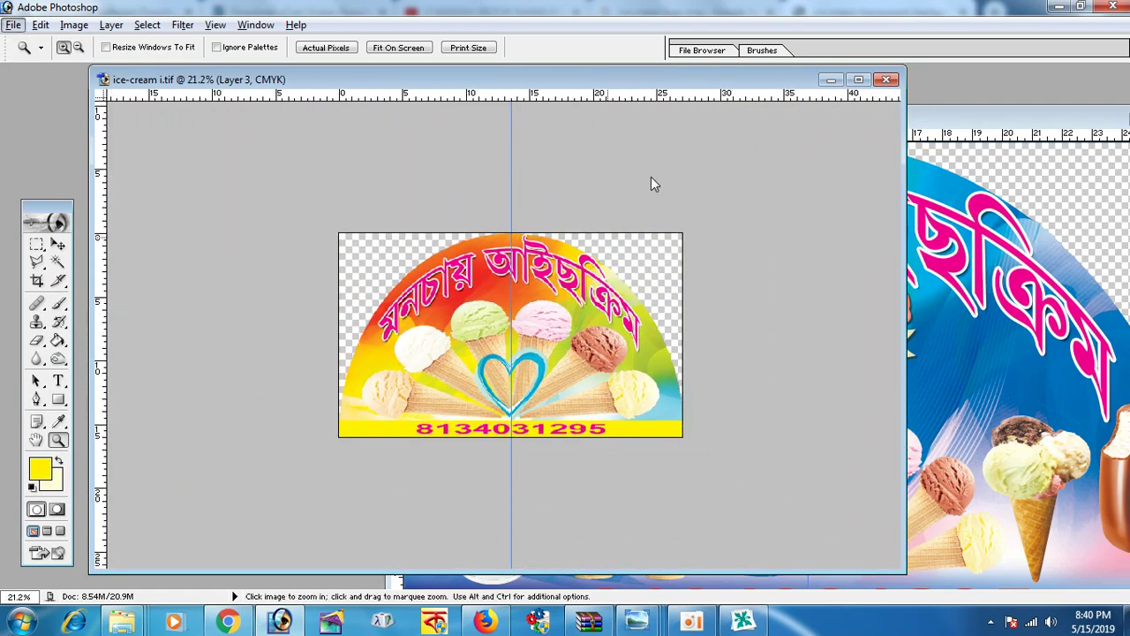
Arrange the ice-cream i.tif and ice-cream ii.tif windows side by side, each fitted to view
drag(618, 80, 392, 95)
click(789, 131)
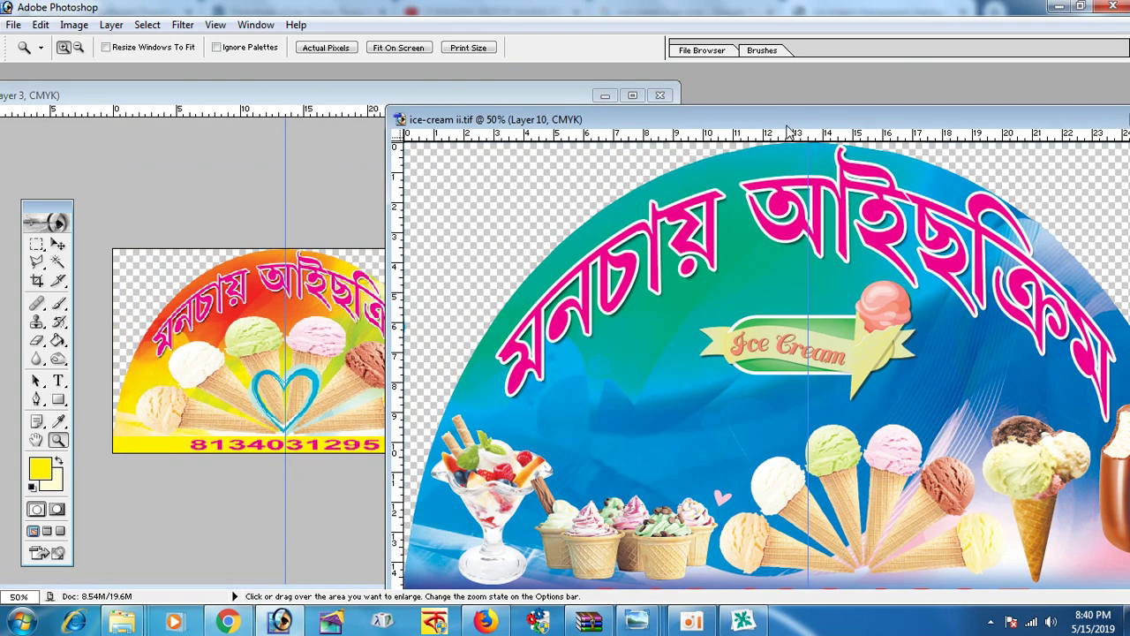
key(ctrl+0)
double_click(676, 92)
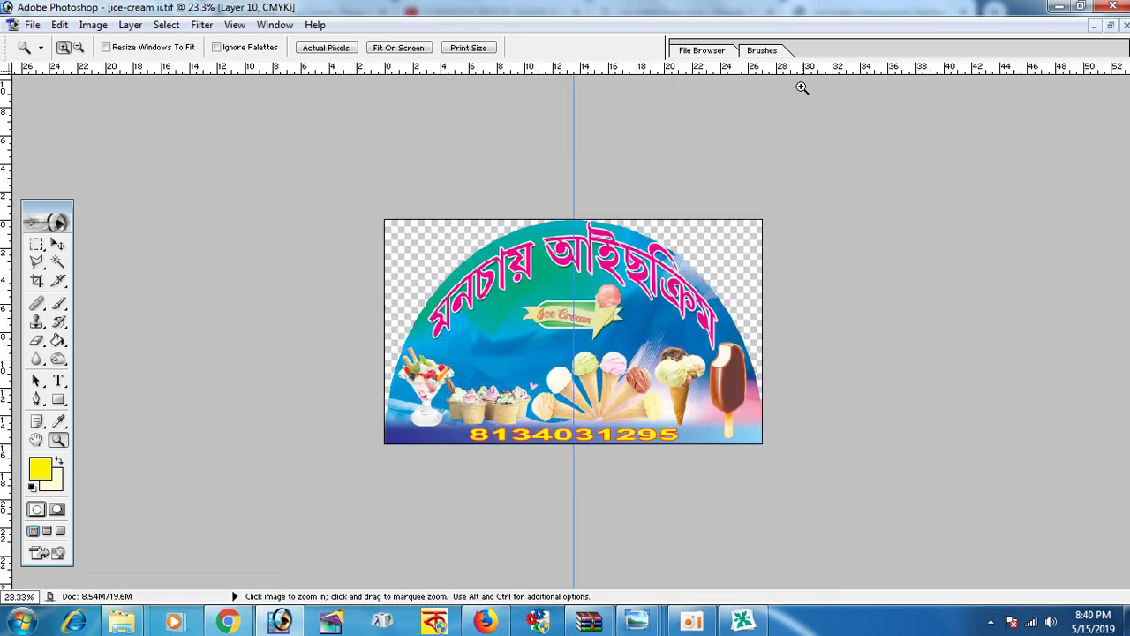
click(1111, 24)
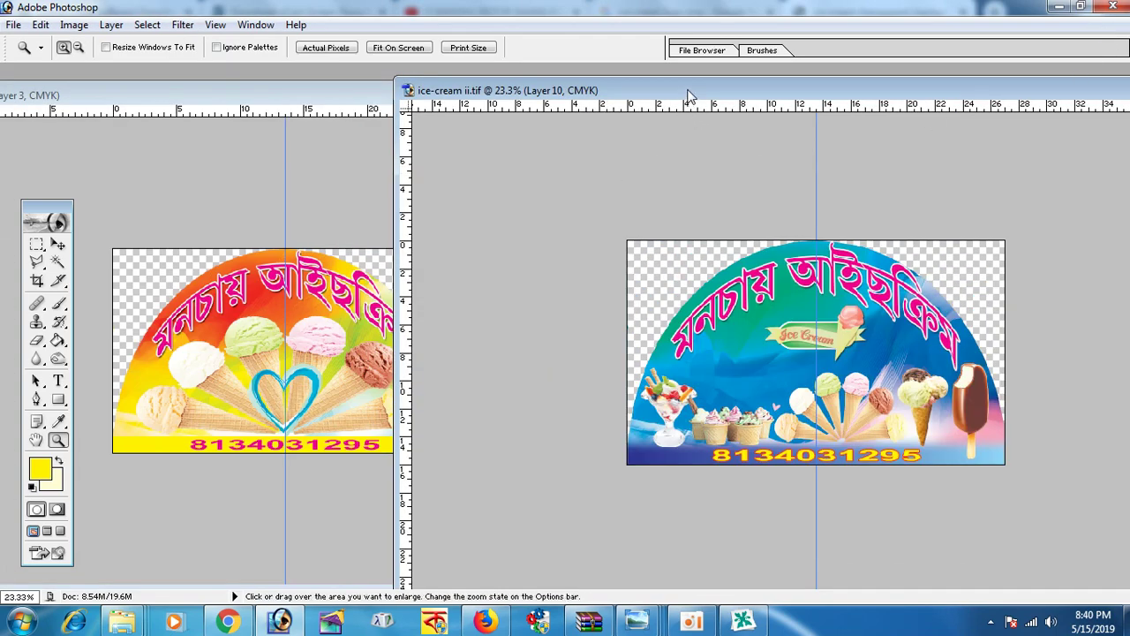
drag(687, 92, 771, 88)
mouse_move(568, 89)
mouse_down()
mouse_move(1013, 92)
mouse_move(638, 73)
mouse_up()
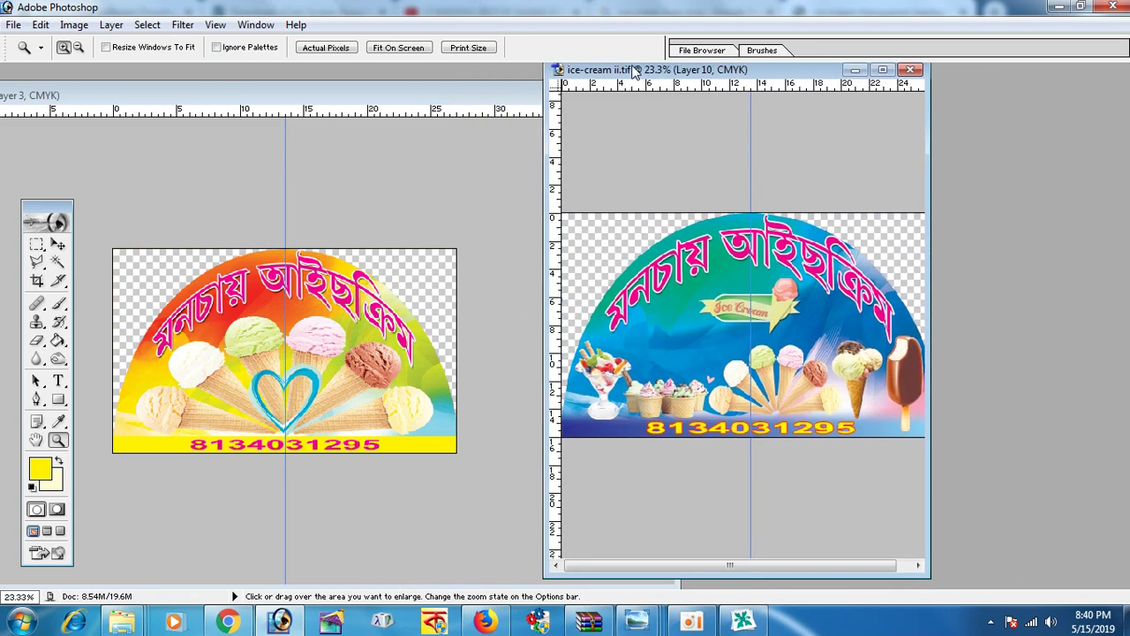
drag(680, 240, 228, 240)
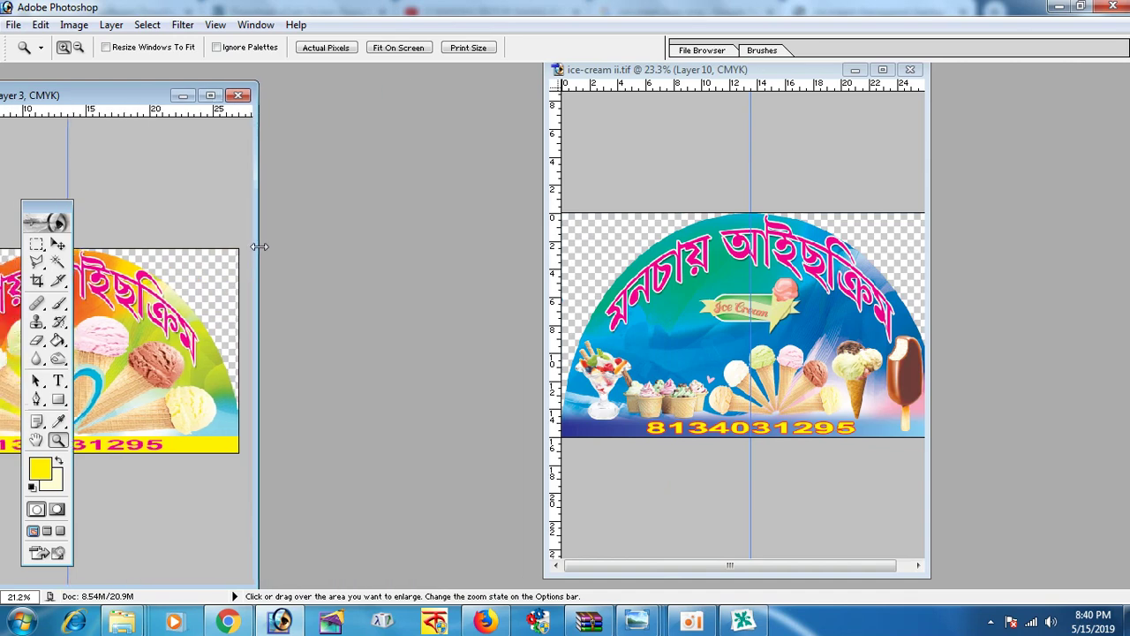
drag(120, 100, 433, 77)
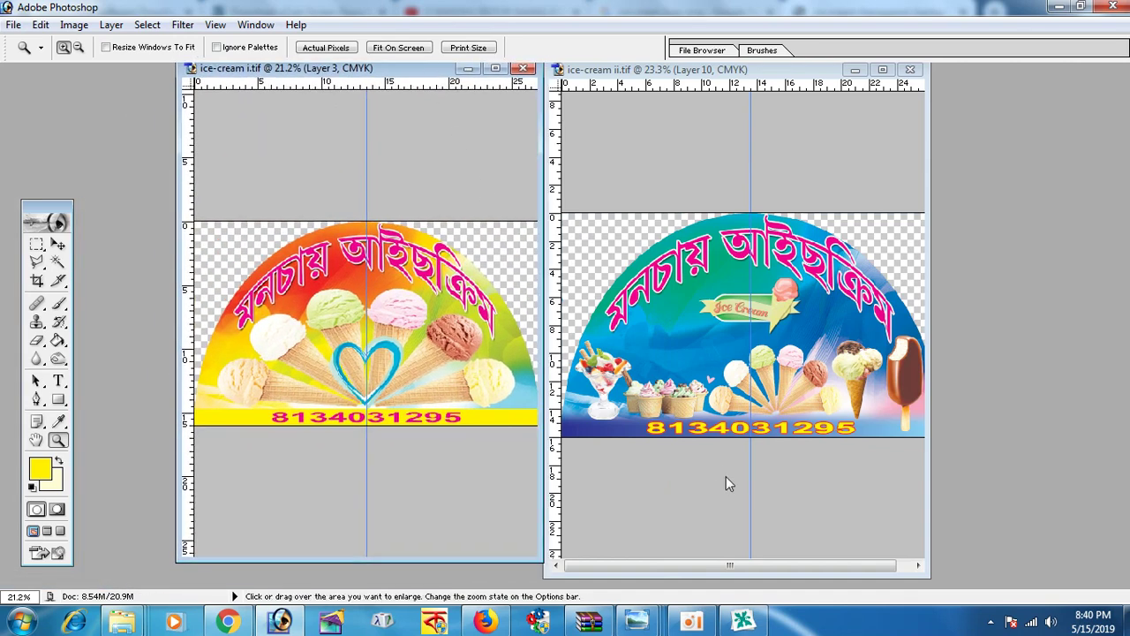
Hide the guides on both banners, then close both documents
key(ctrl+semicolon)
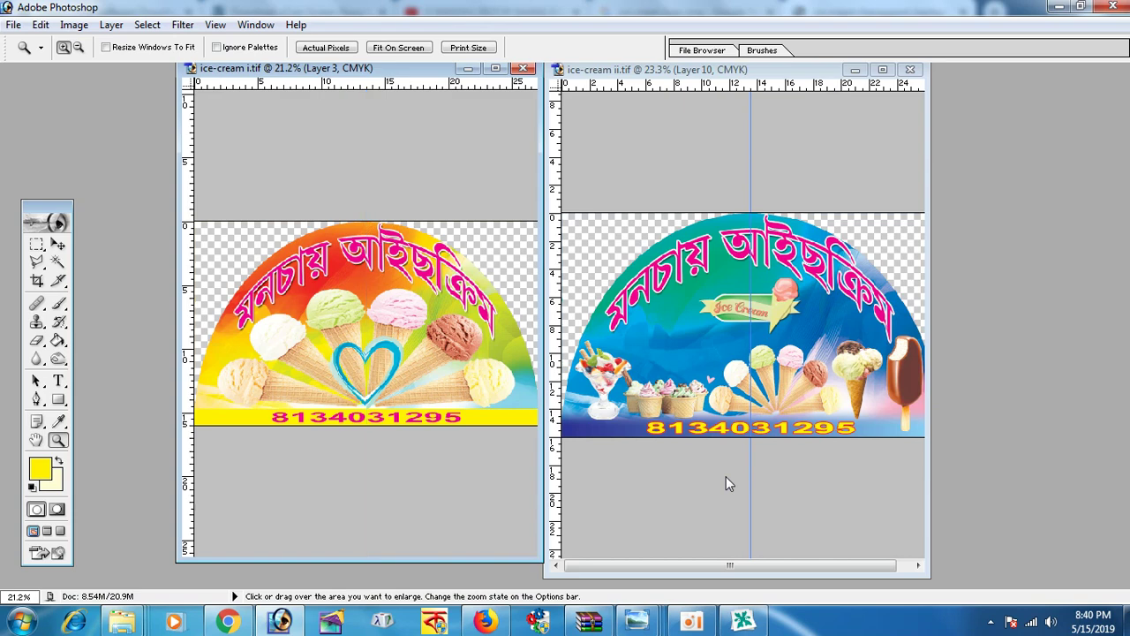
click(817, 81)
key(ctrl+semicolon)
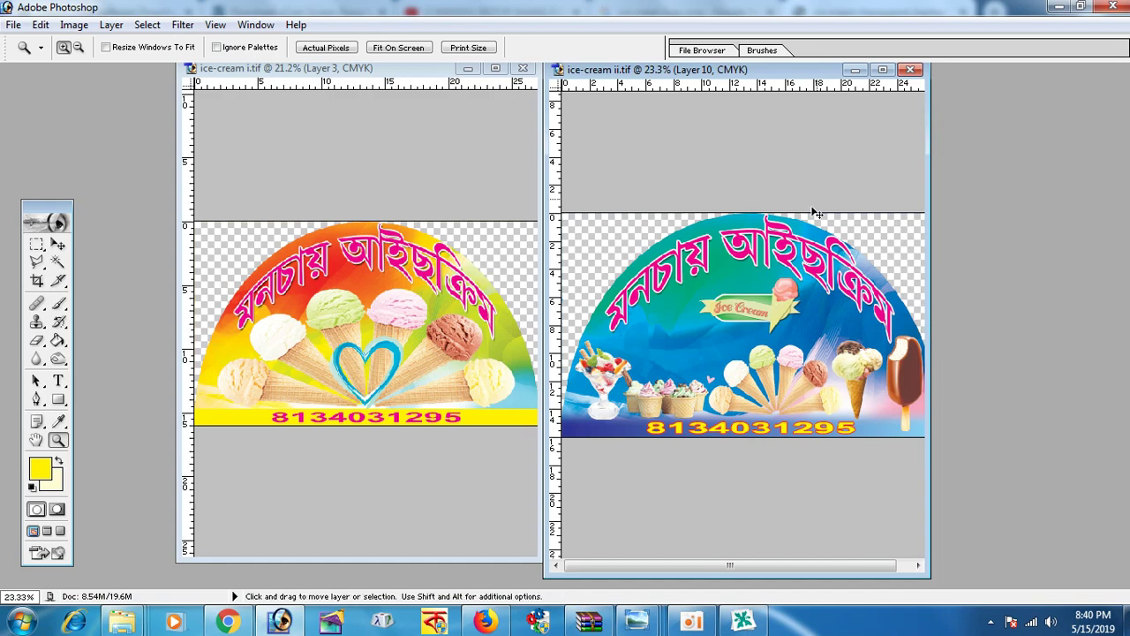
click(910, 68)
click(523, 68)
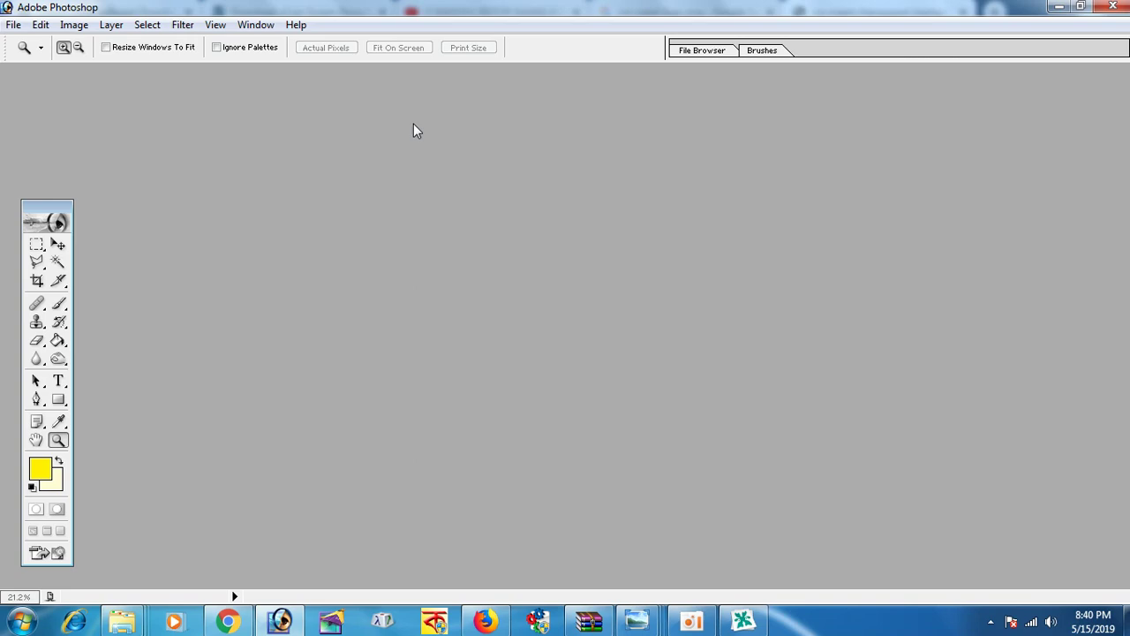
Create a new Untitled-1 document and draw a large paragraph text box across its middle
key(ctrl+n)
key(Return)
double_click(313, 79)
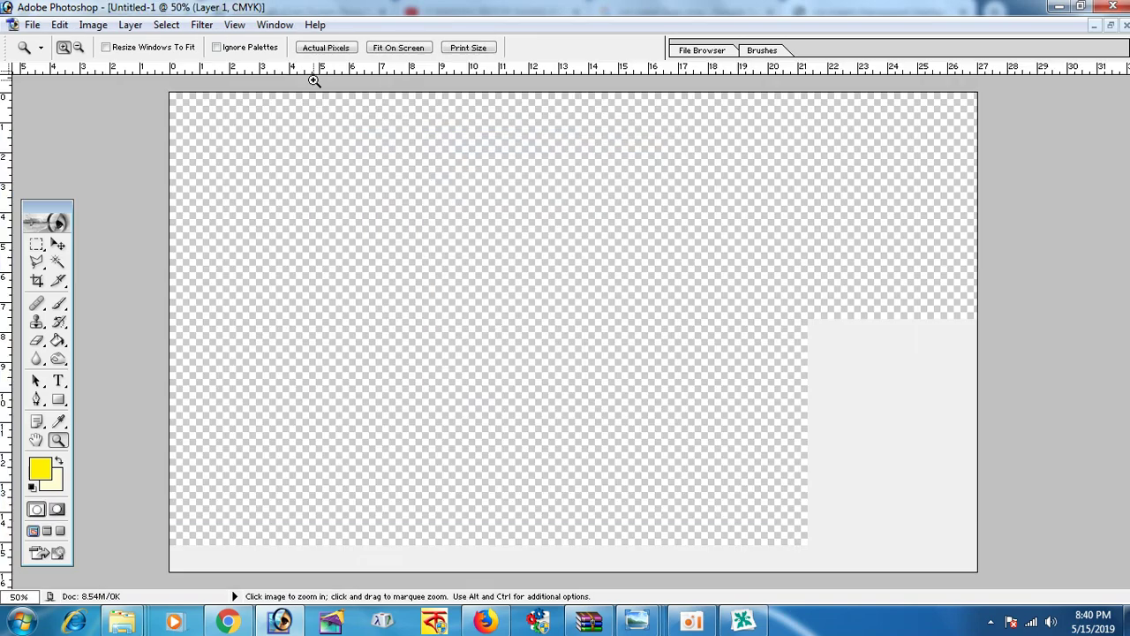
key(t)
click(247, 281)
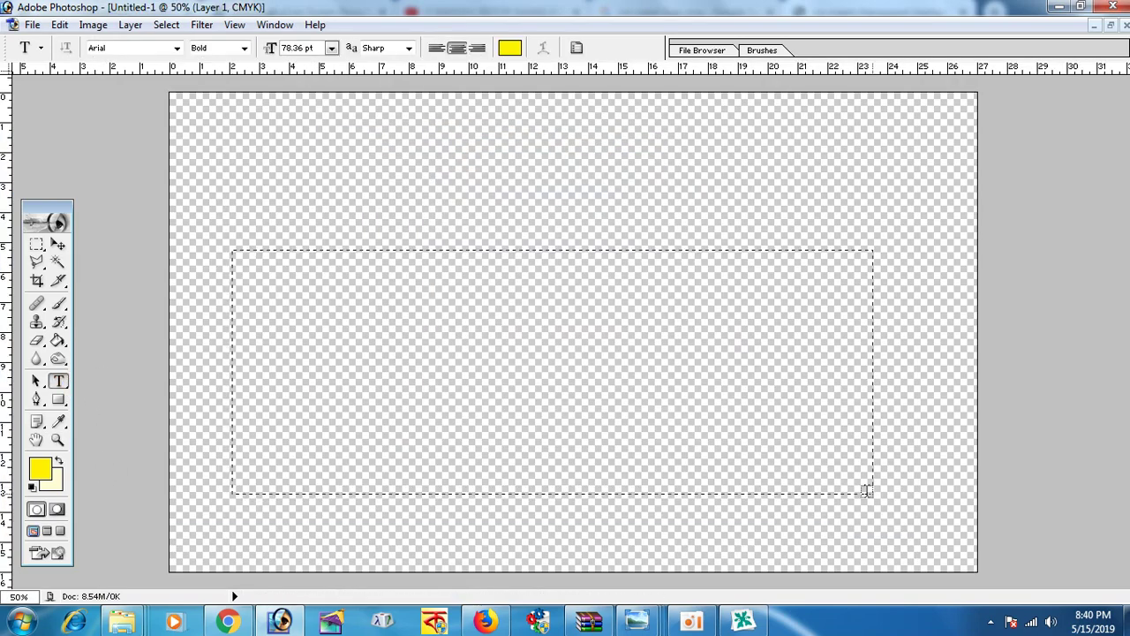
drag(247, 281, 940, 491)
Type 'THANK YOU' in capitals and enlarge it to about 282 pt
text(HANK y)
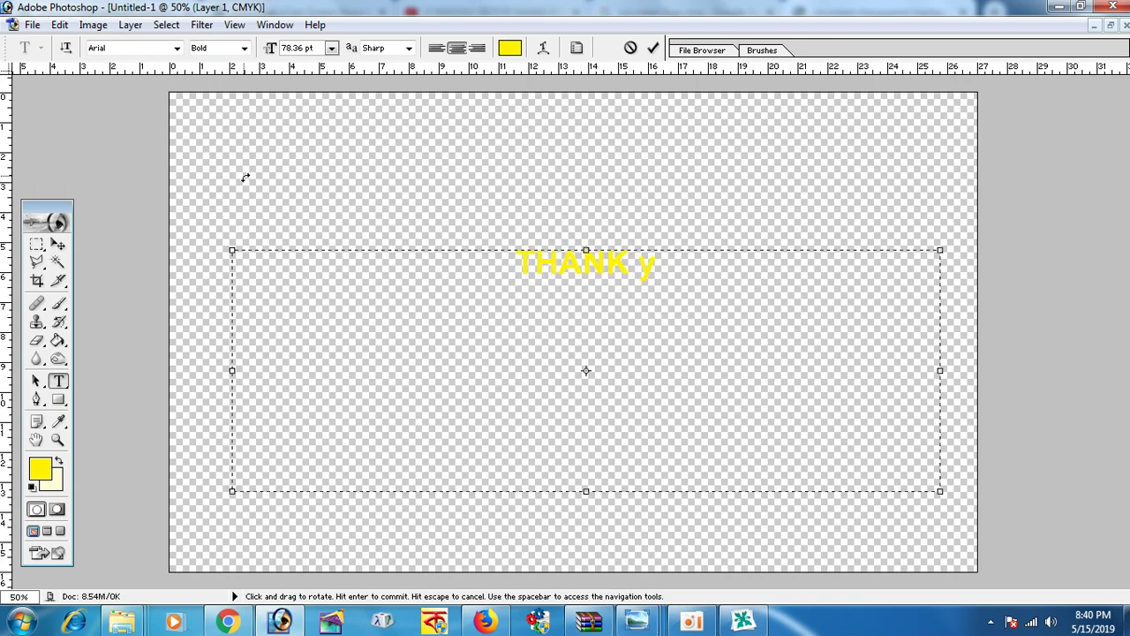
key(BackSpace)
text(you)
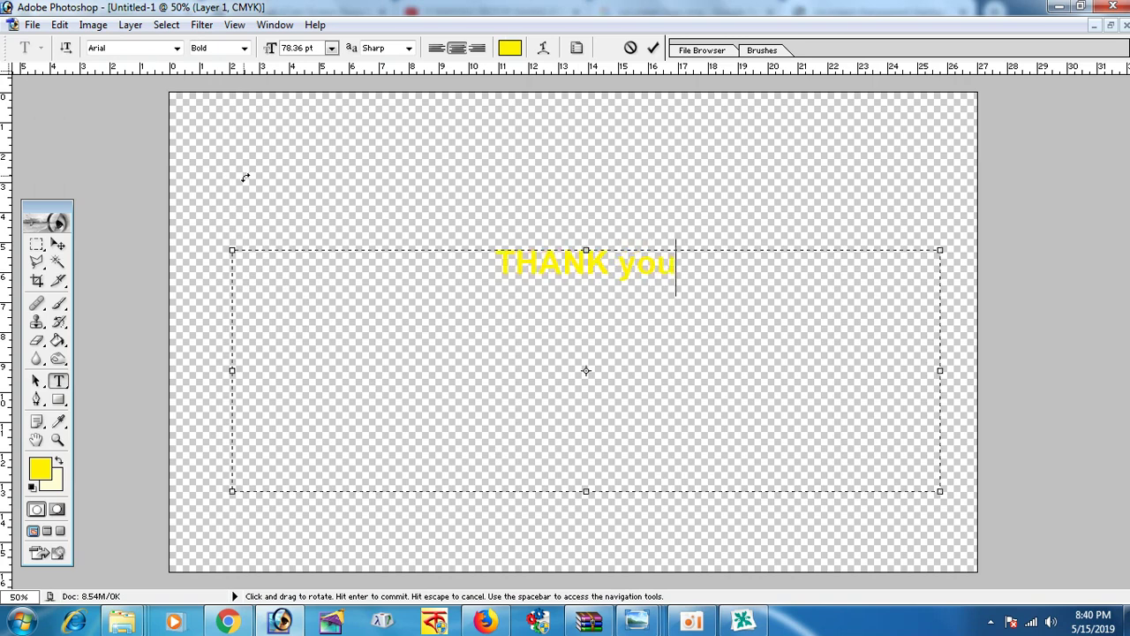
key(ctrl+a)
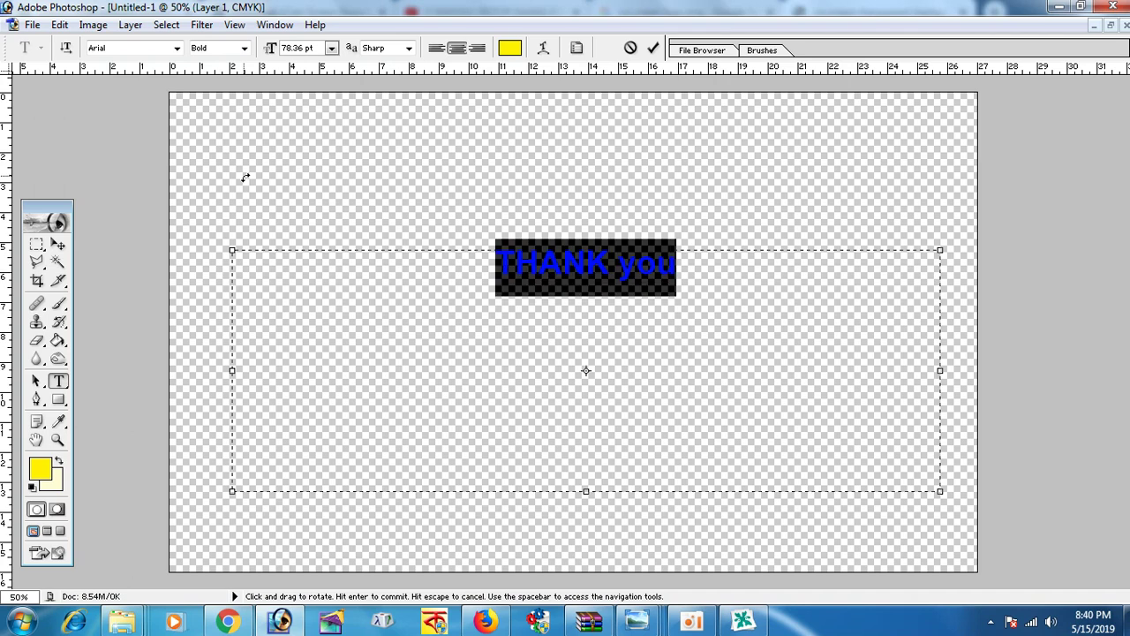
key(ctrl+shift+k)
key(ctrl+shift+period)
key(ctrl+shift+period)
key(ctrl+shift+period)
key(ctrl+shift+period)
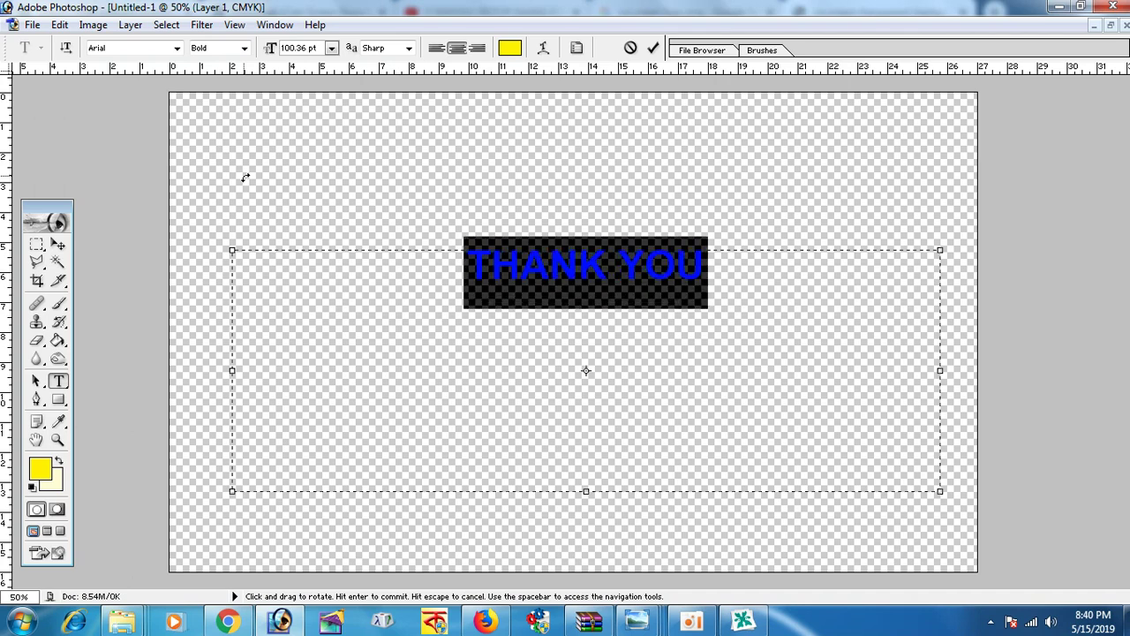
key(ctrl+shift+period)
key(ctrl+shift+period)
key(ctrl+shift+period)
key(ctrl+shift+period)
key(ctrl+shift+period)
key(ctrl+shift+period)
key(ctrl+shift+period)
key(ctrl+shift+period)
key(ctrl+shift+period)
key(ctrl+shift+period)
key(ctrl+shift+period)
key(ctrl+shift+period)
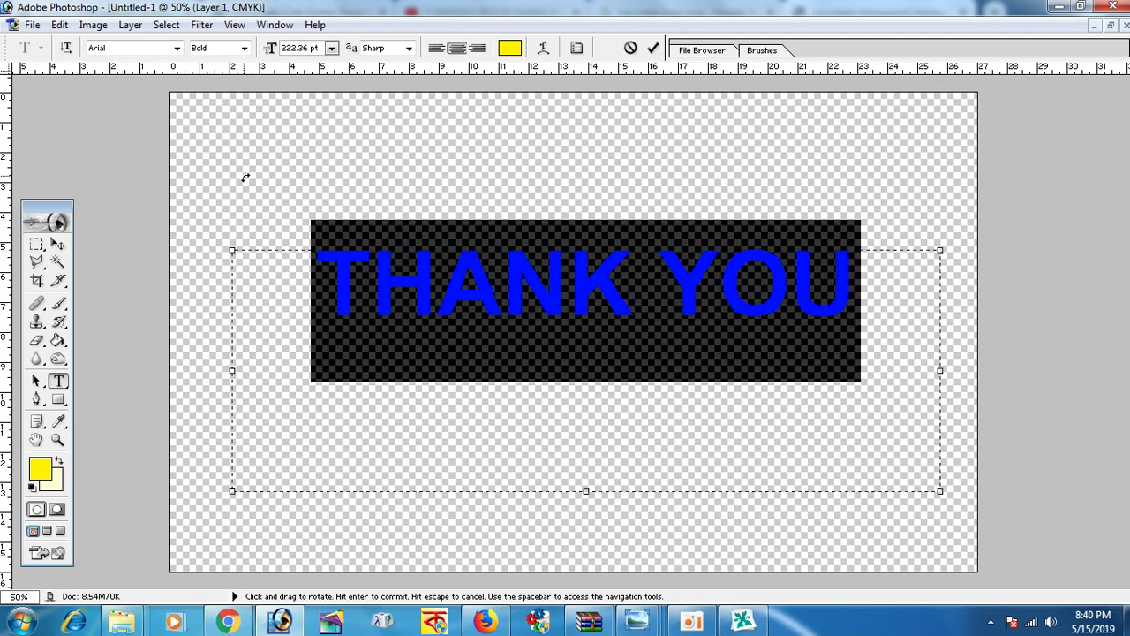
key(ctrl+shift+period)
key(ctrl+shift+period)
key(ctrl+shift+period)
key(ctrl+shift+period)
key(ctrl+shift+period)
key(ctrl+shift+period)
key(ctrl+shift+period)
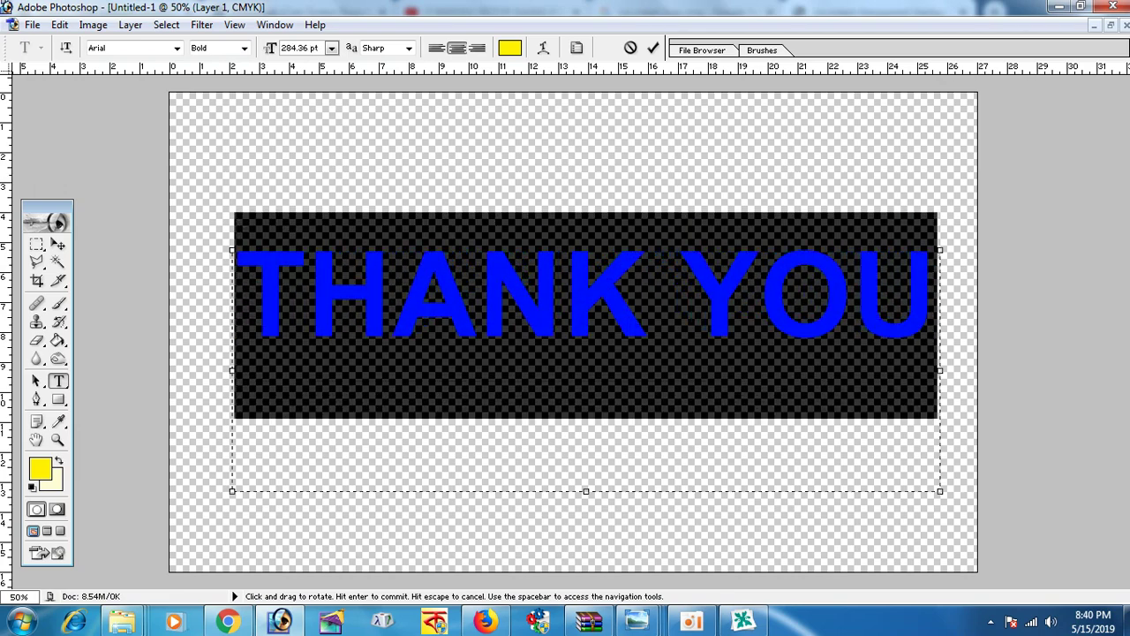
Colour the text blue 2E3192, commit it, and nudge it lower on the canvas
click(509, 49)
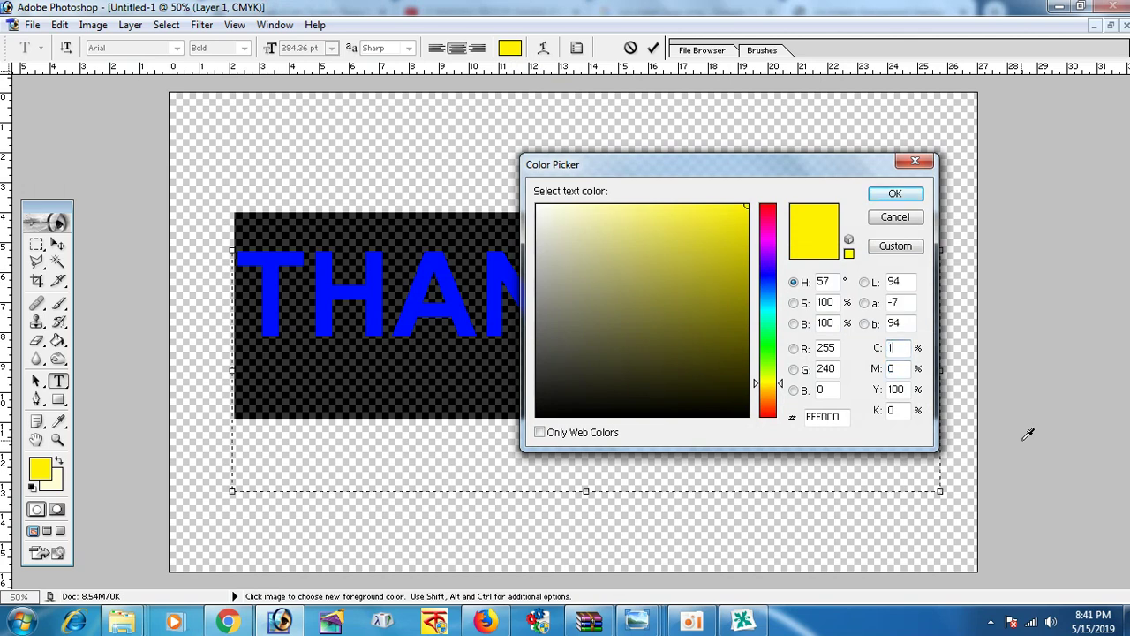
text(00)
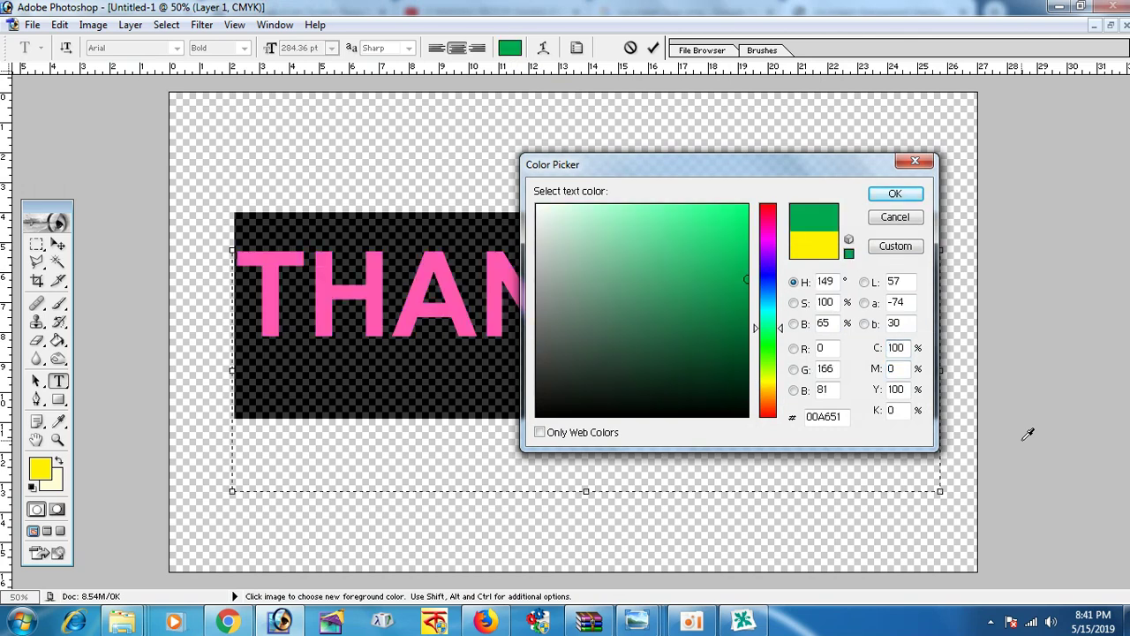
text(100)
key(Tab)
text(0)
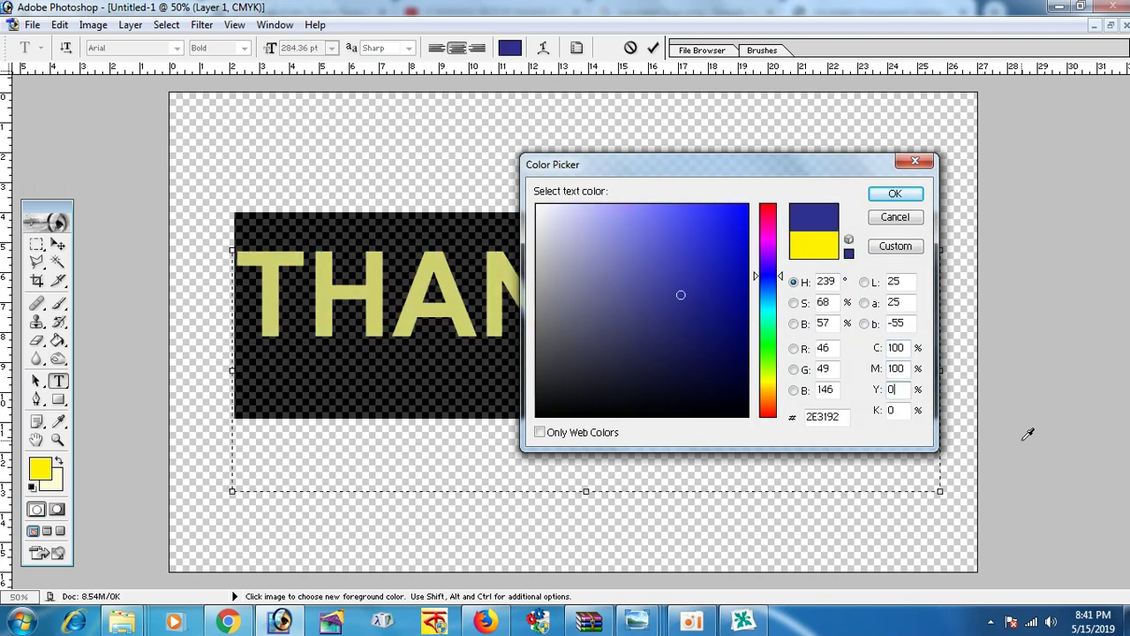
key(Return)
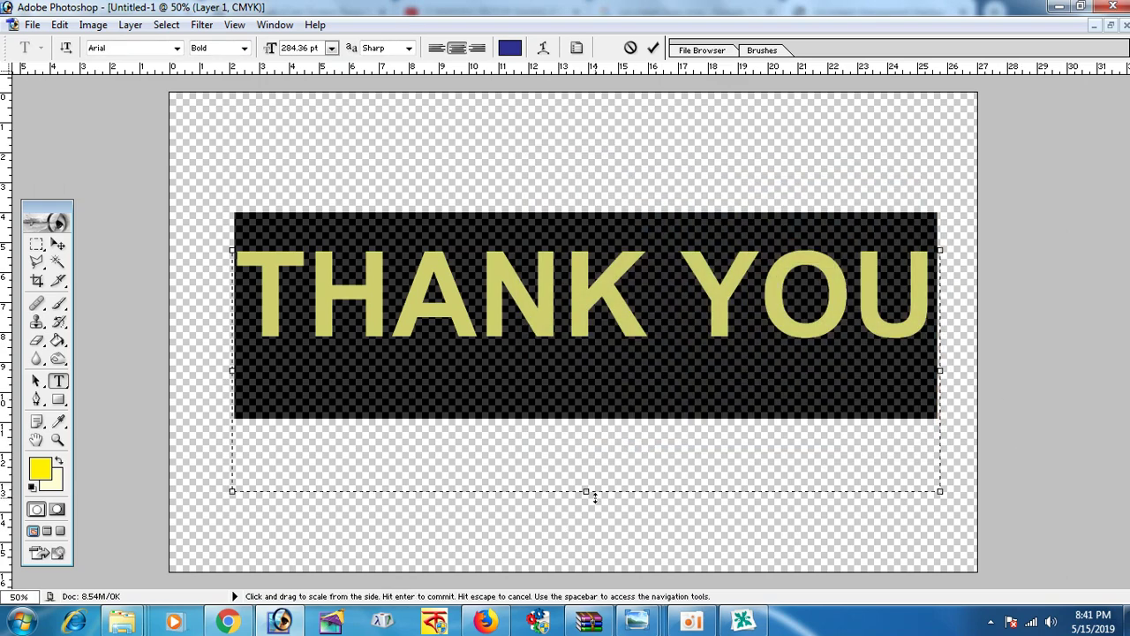
click(59, 245)
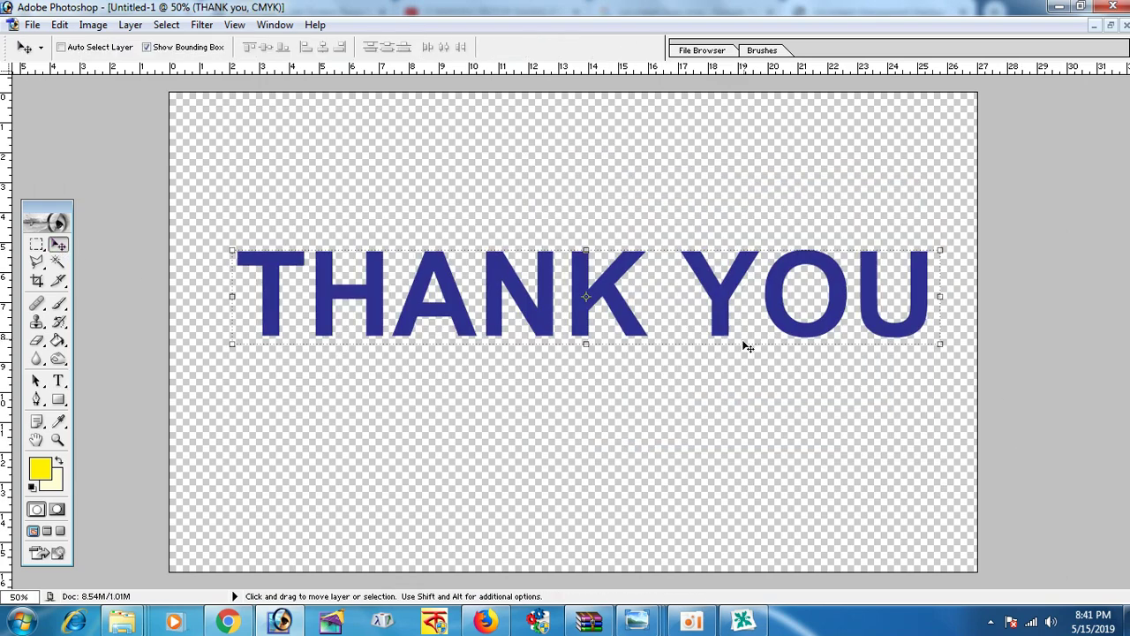
drag(628, 367, 633, 369)
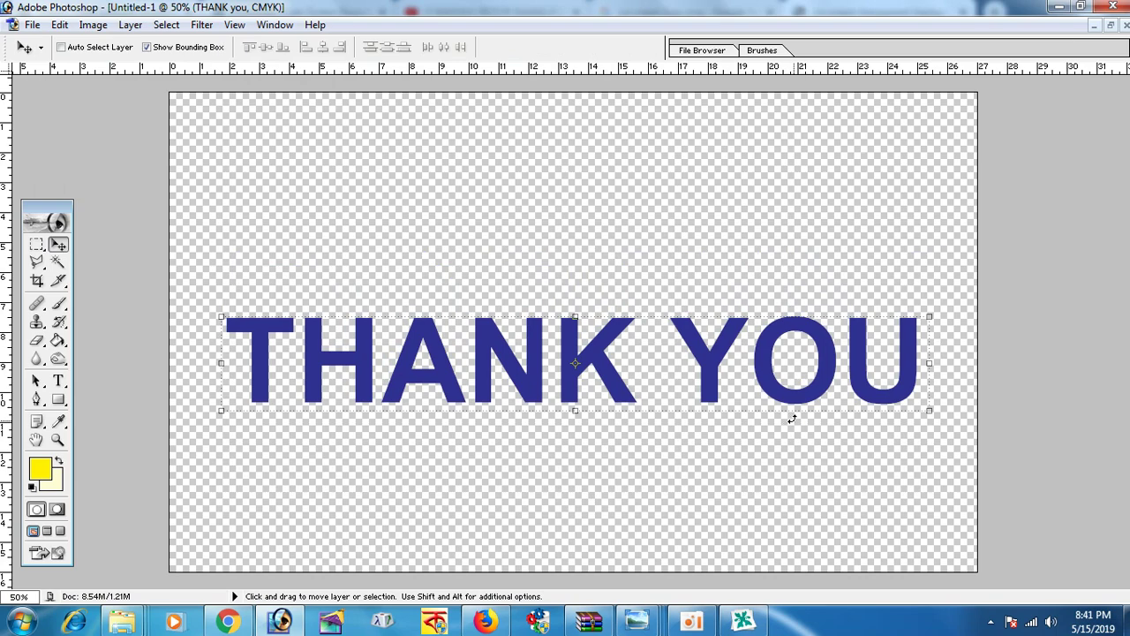
Start saving the new document, then cancel the save
key(ctrl+s)
click(821, 399)
click(742, 621)
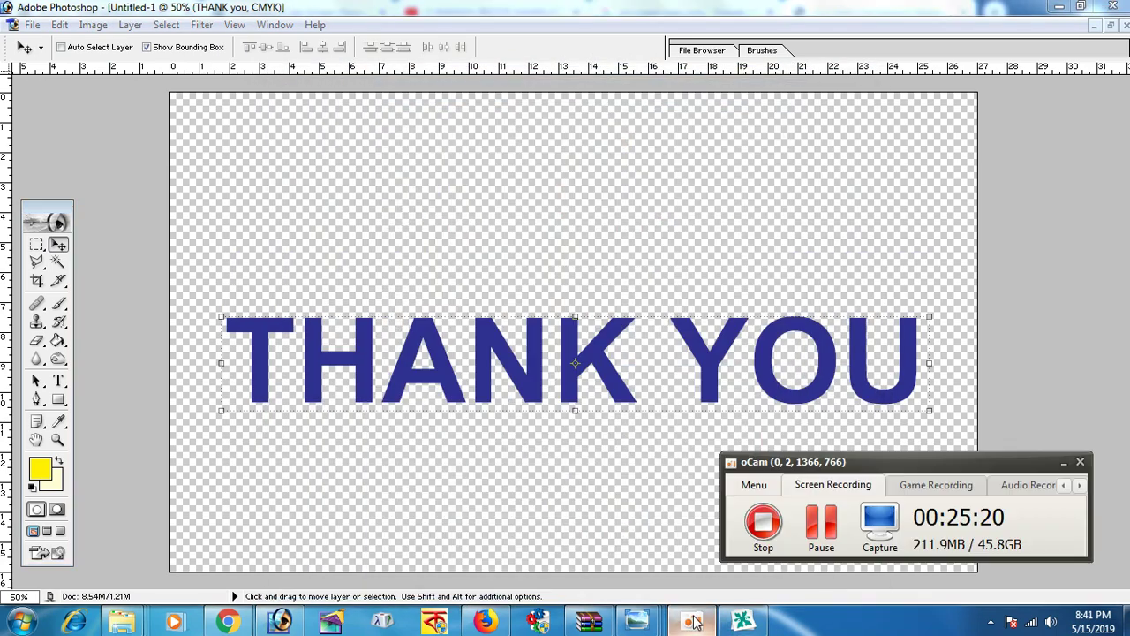